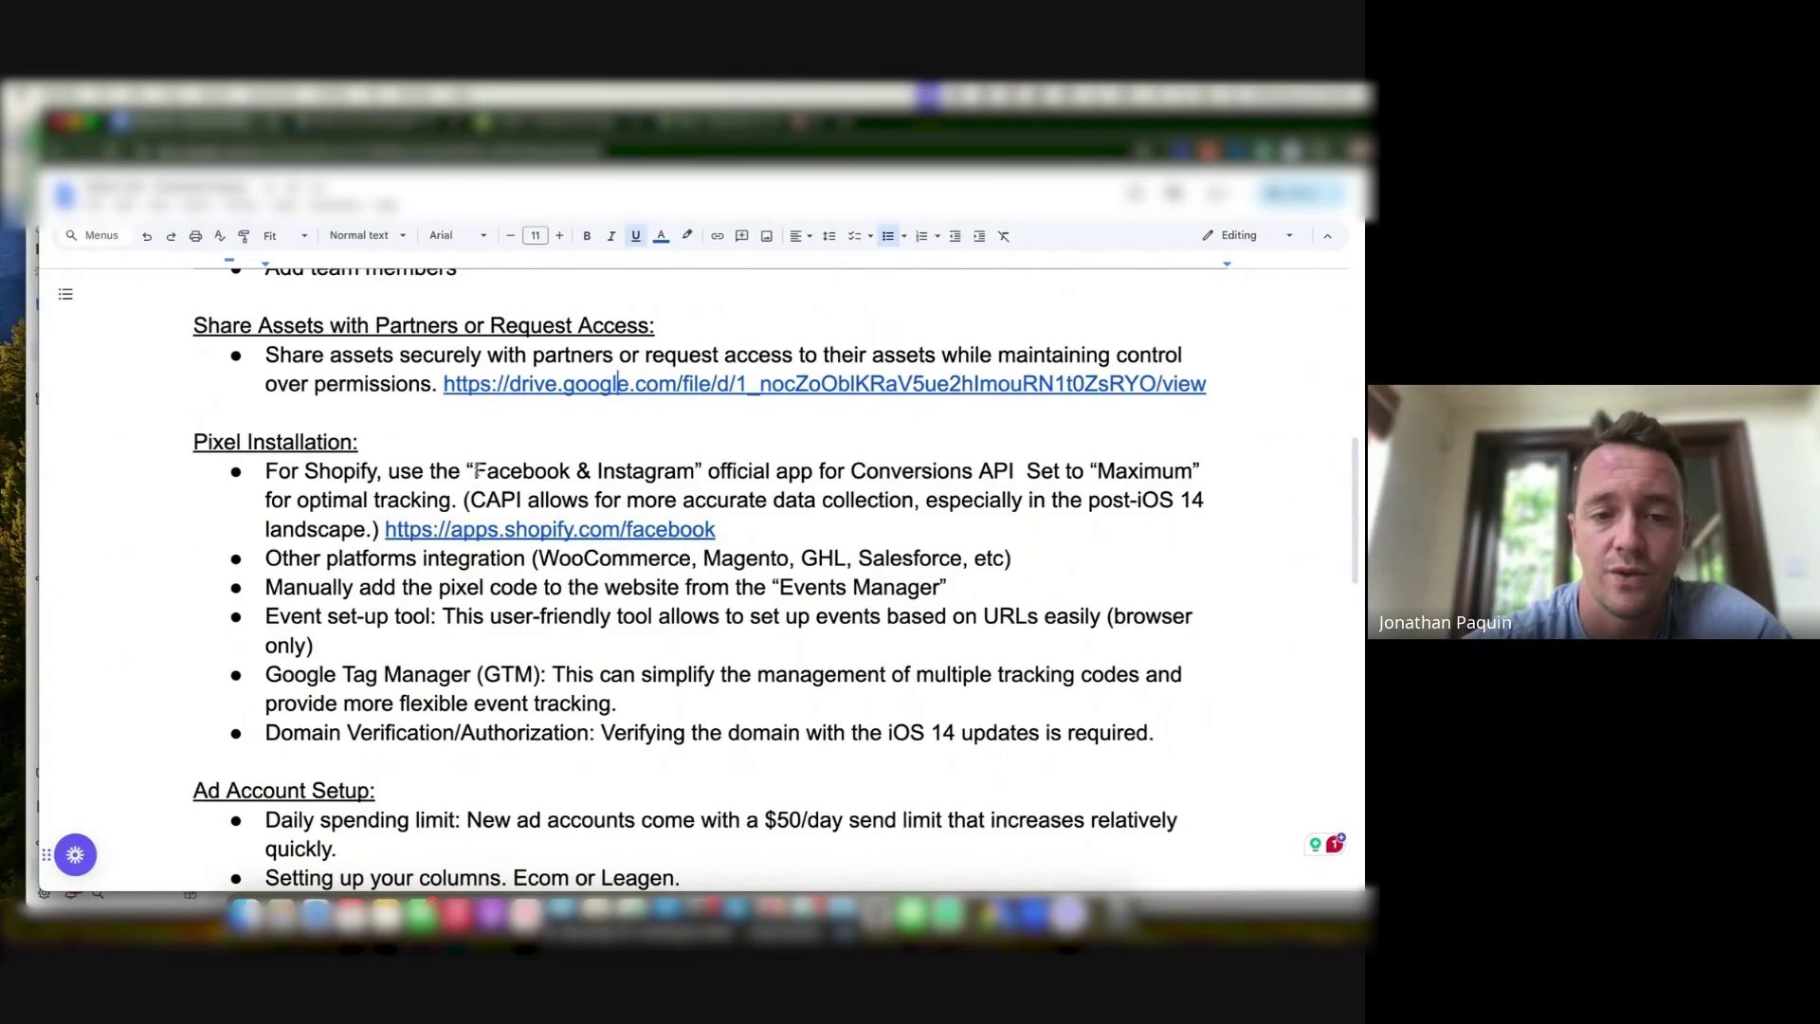
Switch to Shopify's Facebook & Instagram settings and examine the Maximum data-sharing option, highlighting its description
left_click_drag(477, 471, 696, 471)
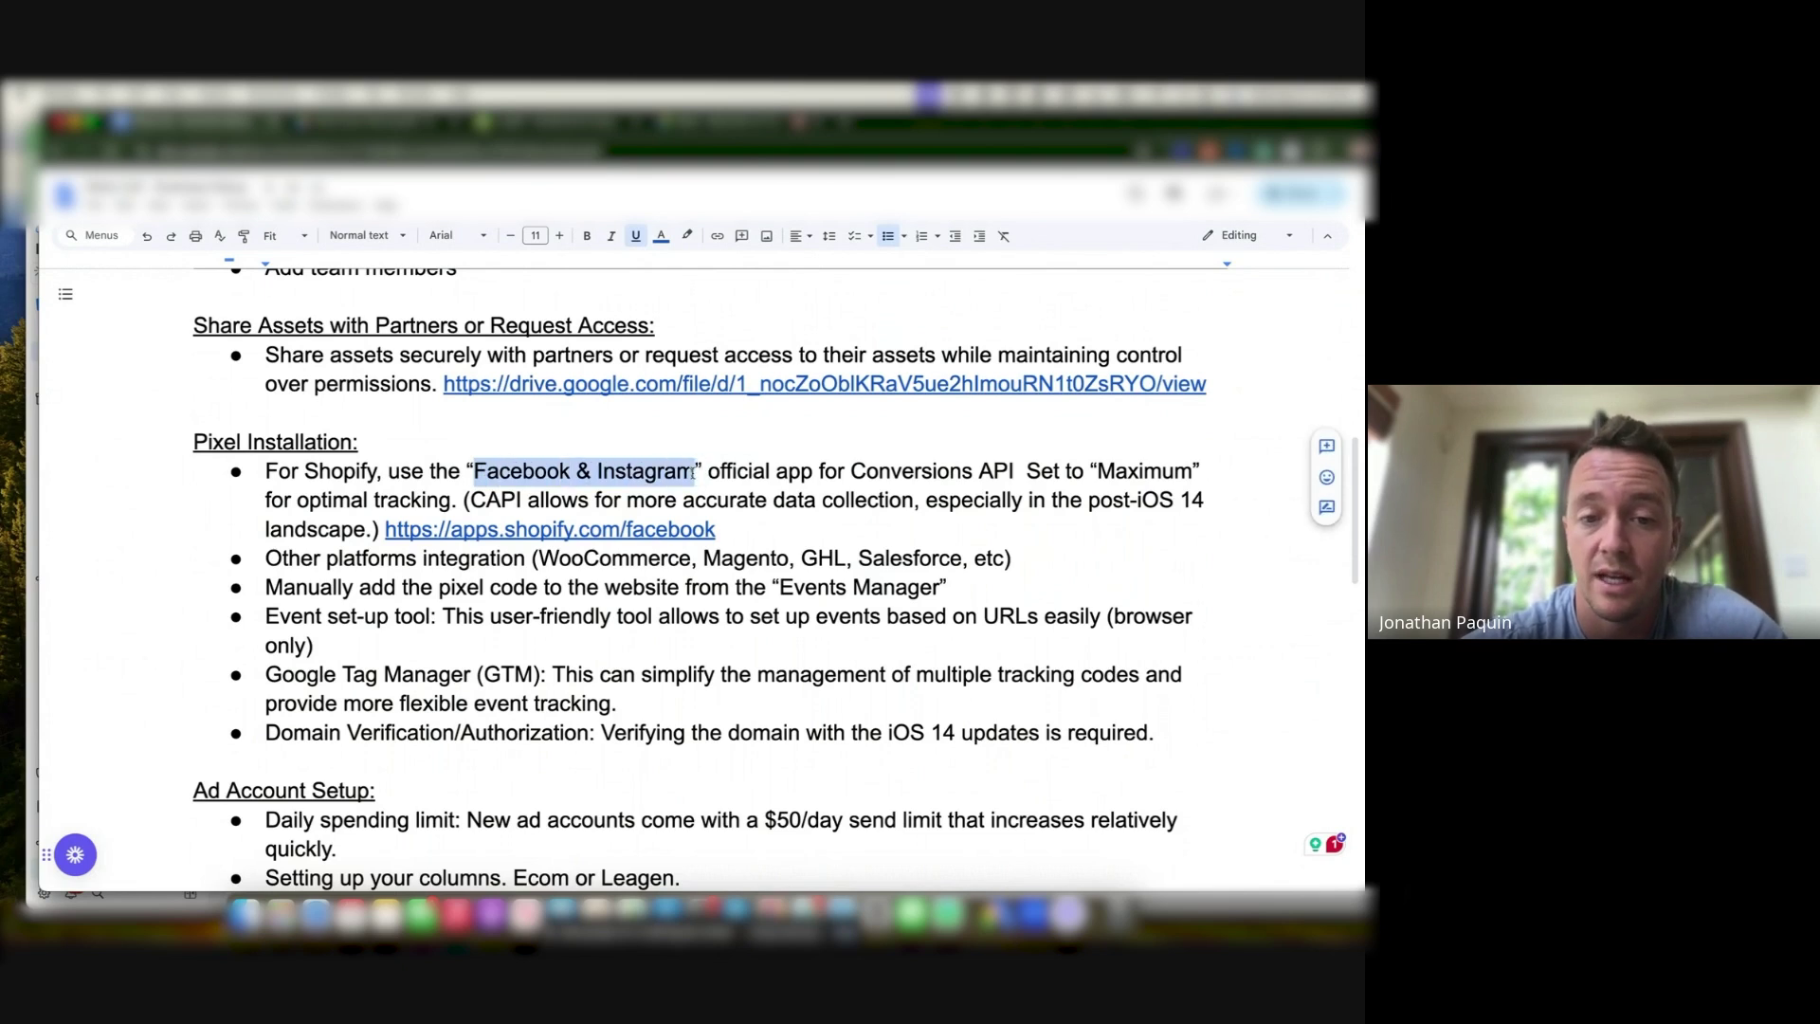
left_click(773, 497)
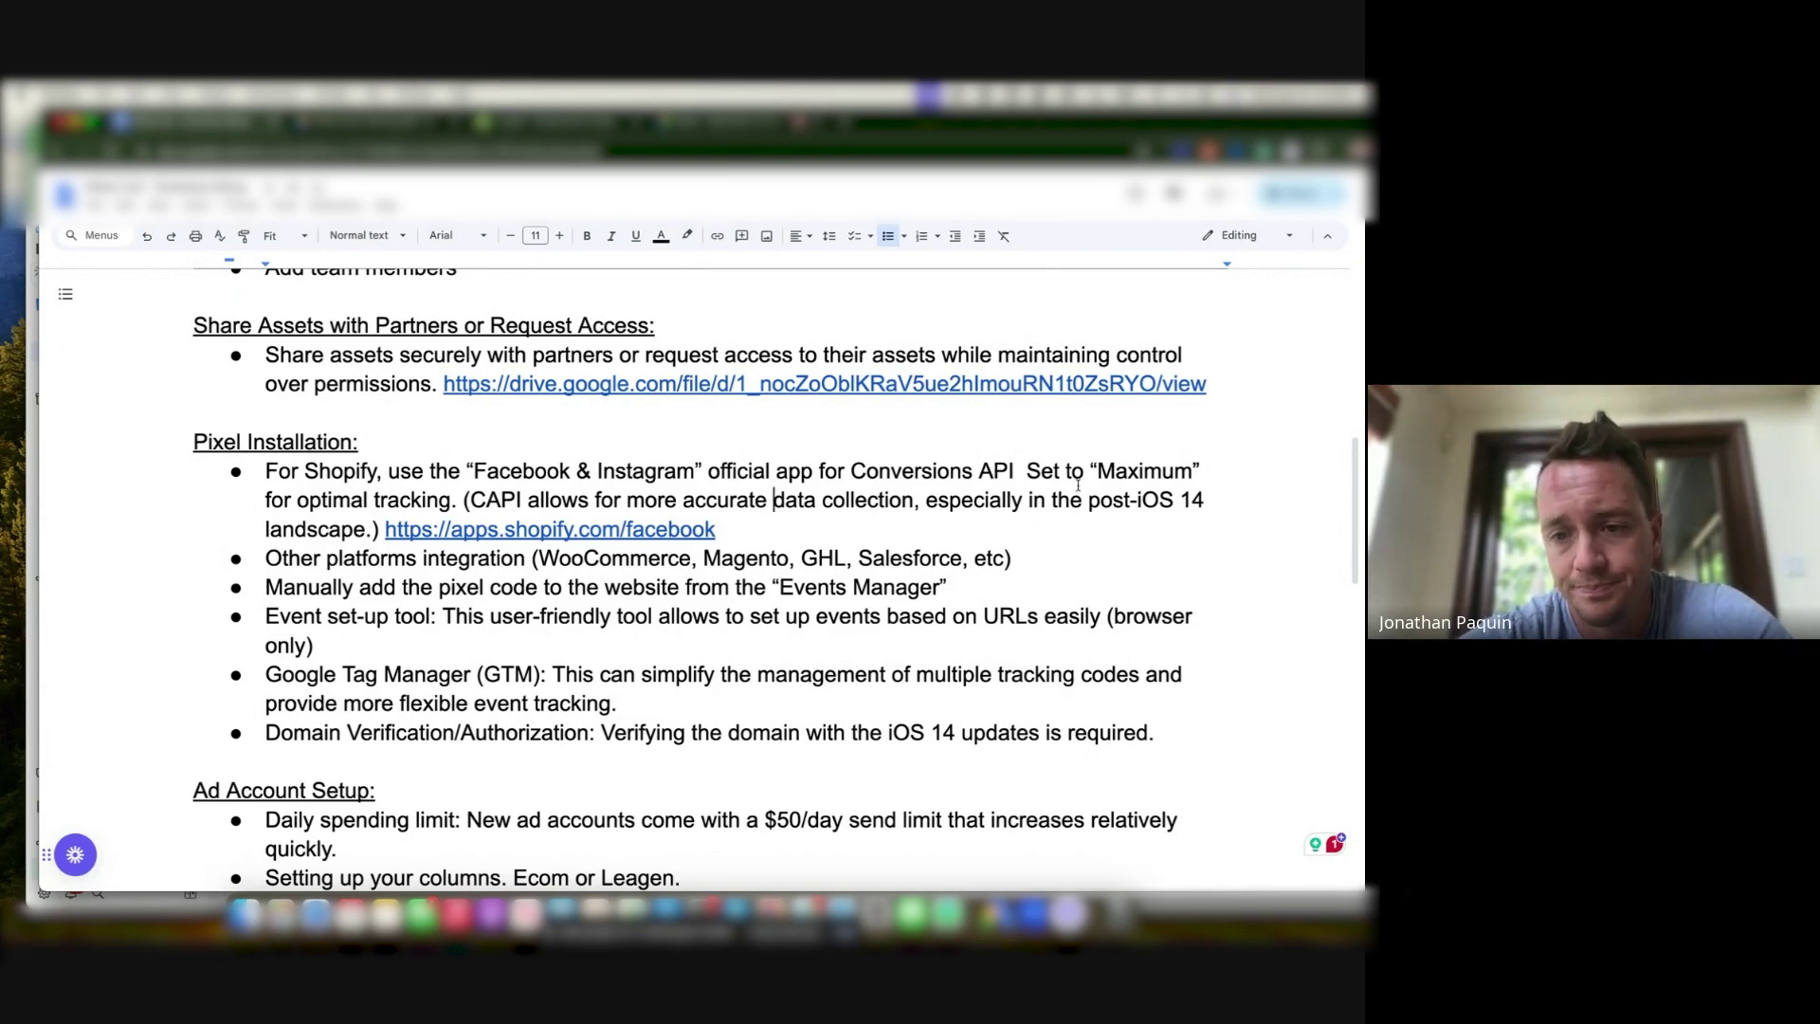
key("super+Tab")
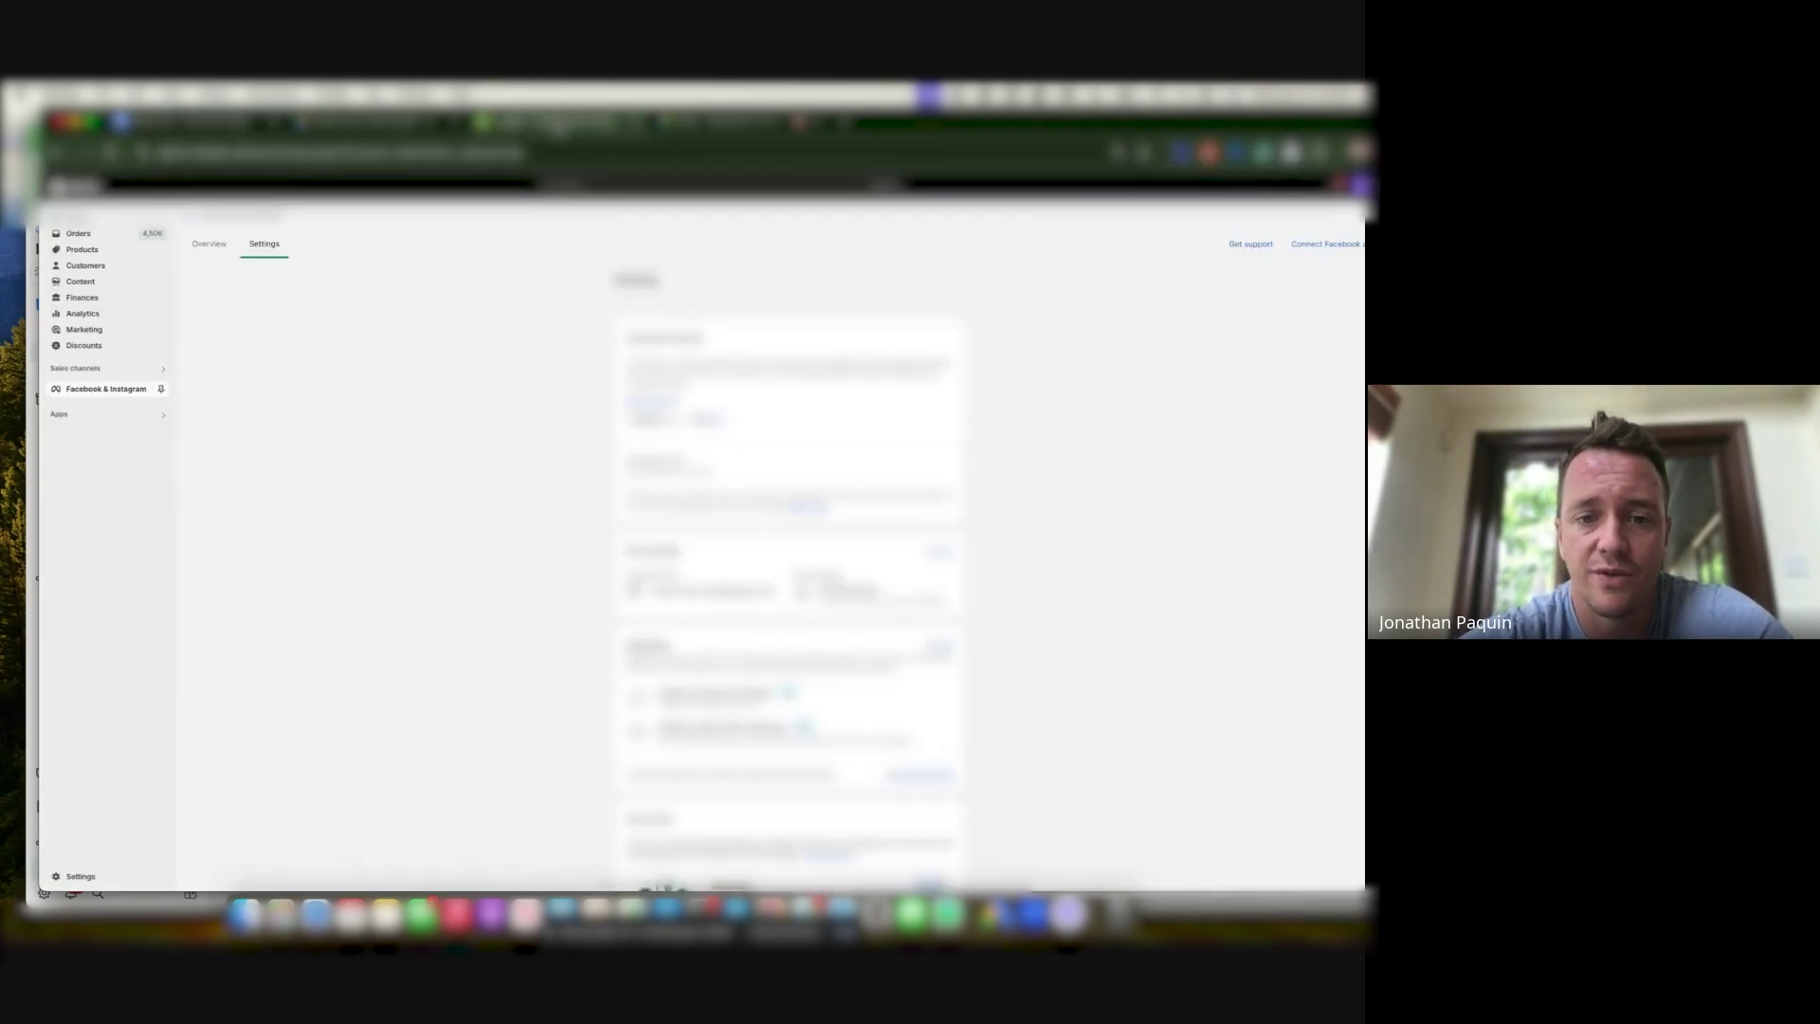
scroll(791, 559, "down", 3)
scroll(801, 566, "down", 5)
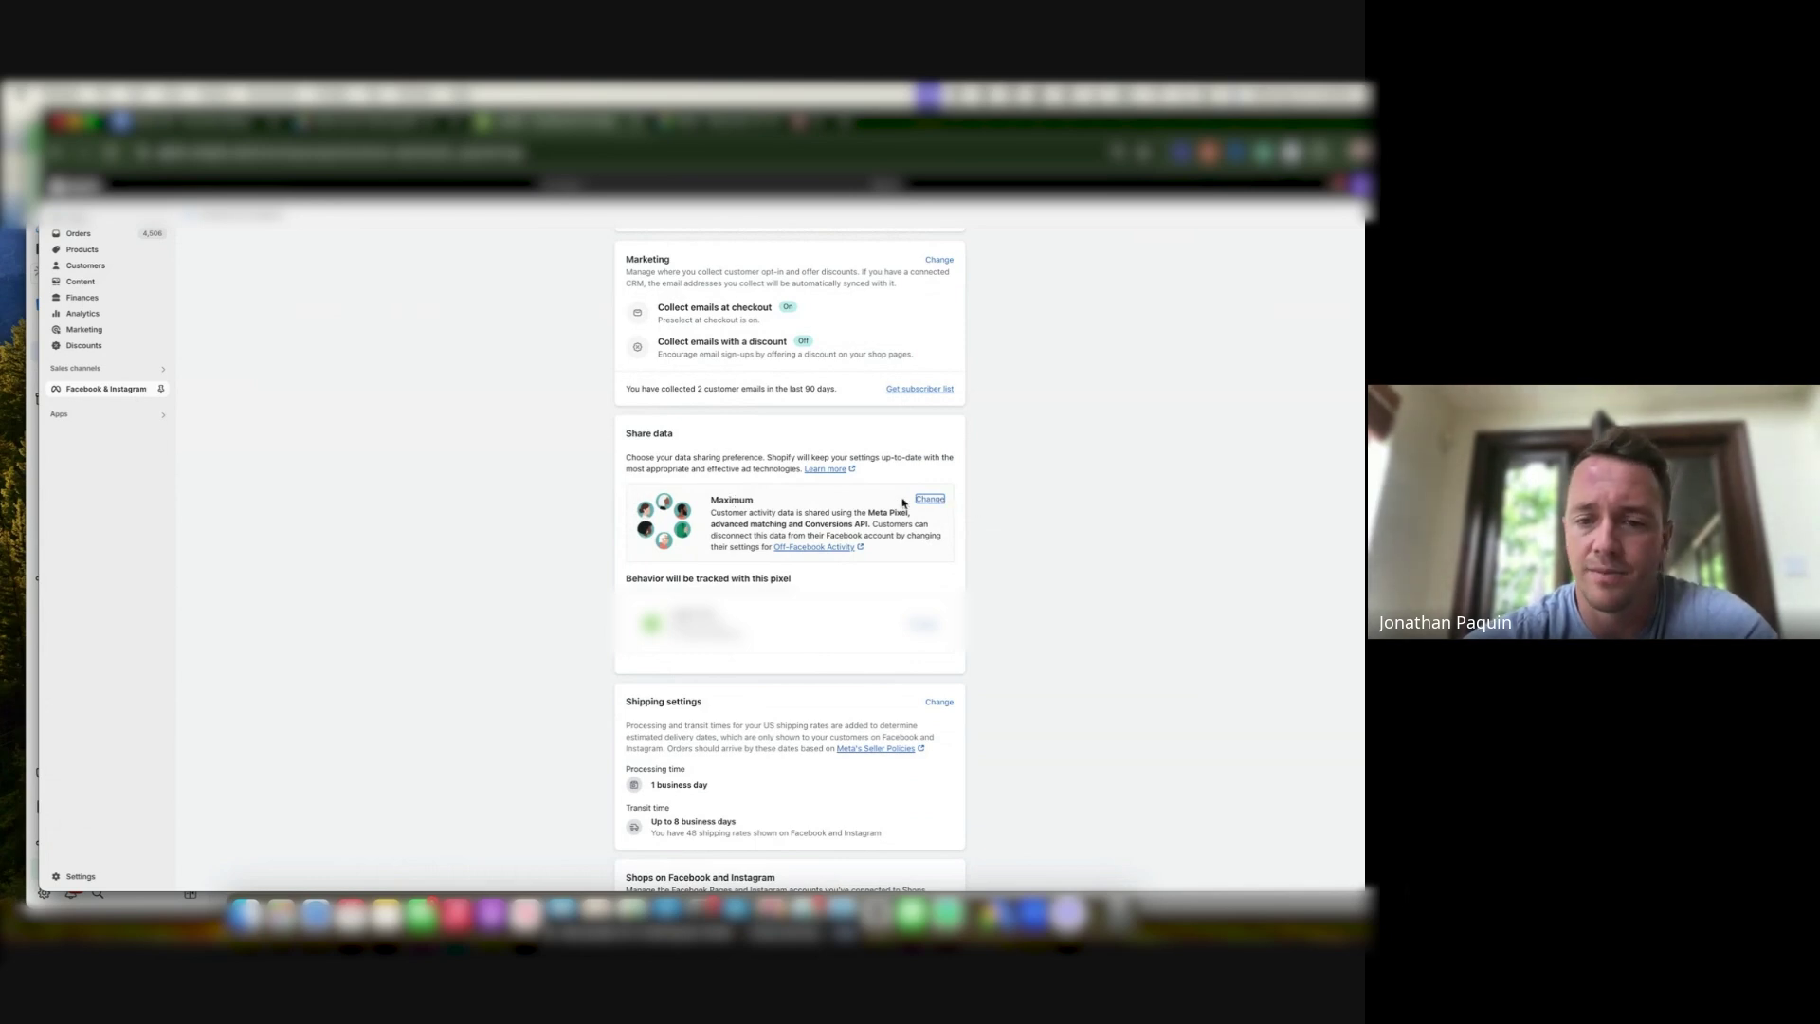
triple_click(752, 521)
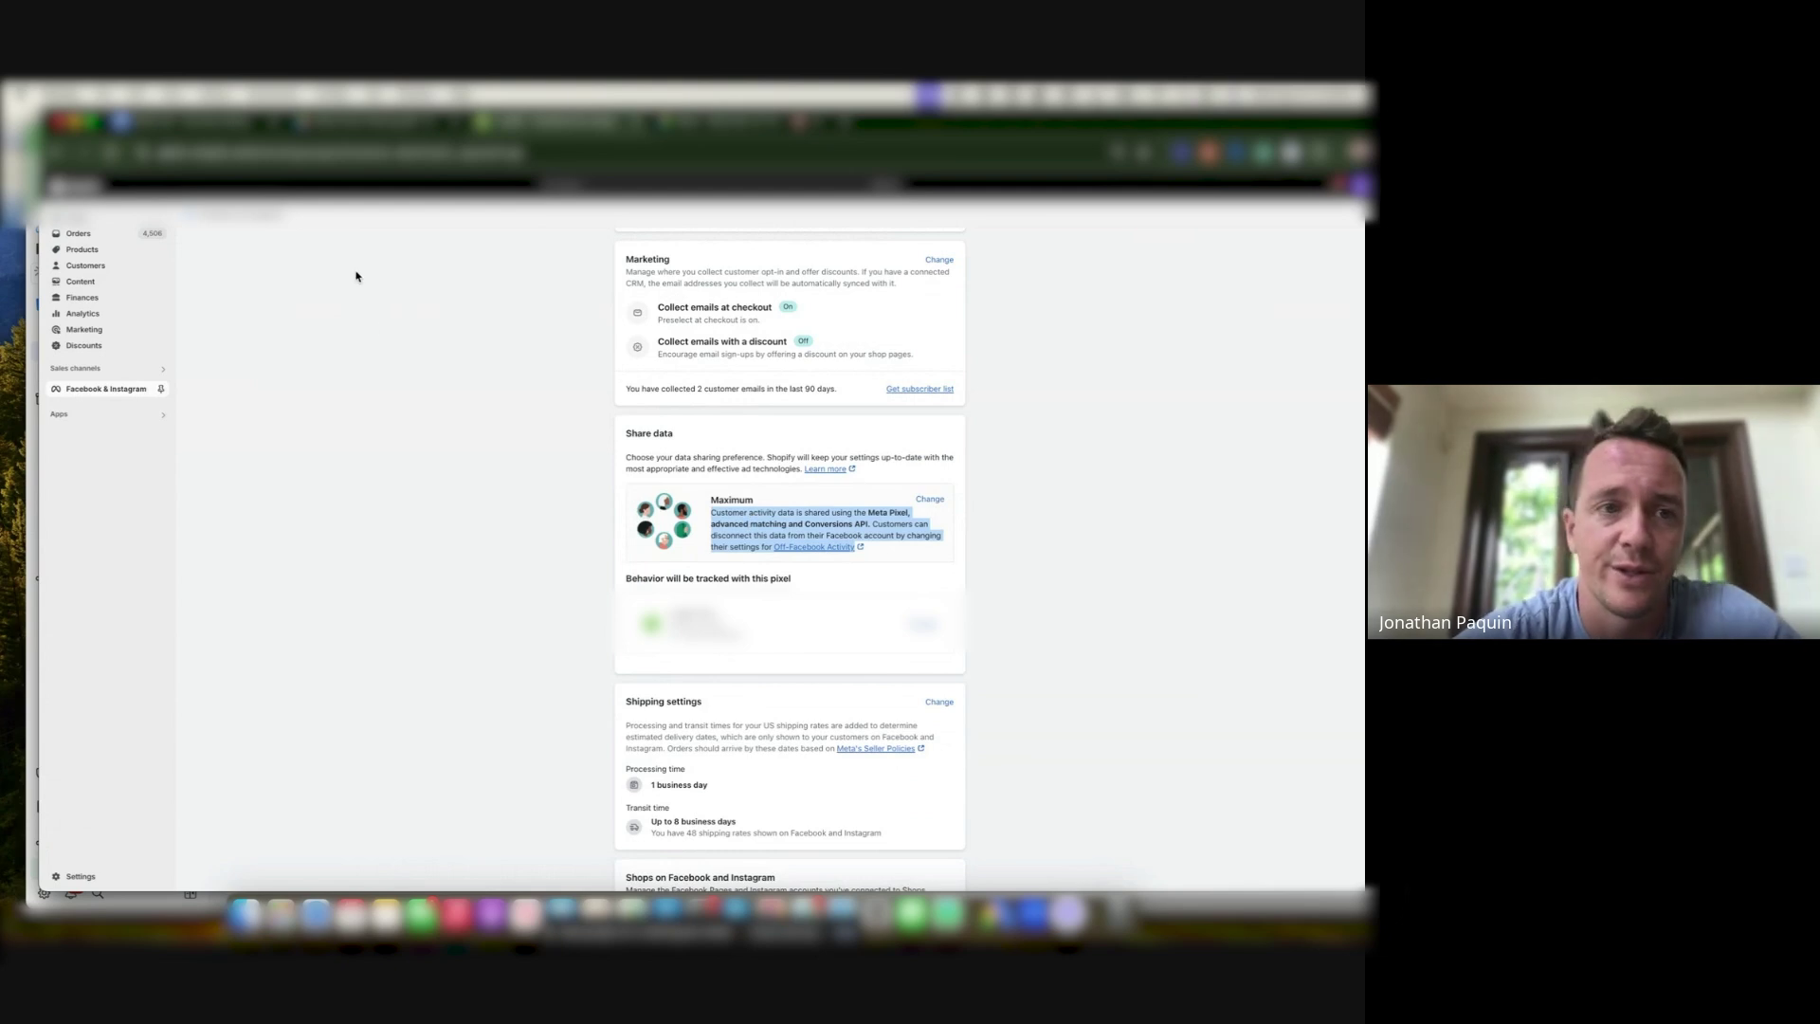
Return to the Google Docs outline and review the Pixel Installation points on the Shopify app link and other platform integrations
left_click(199, 121)
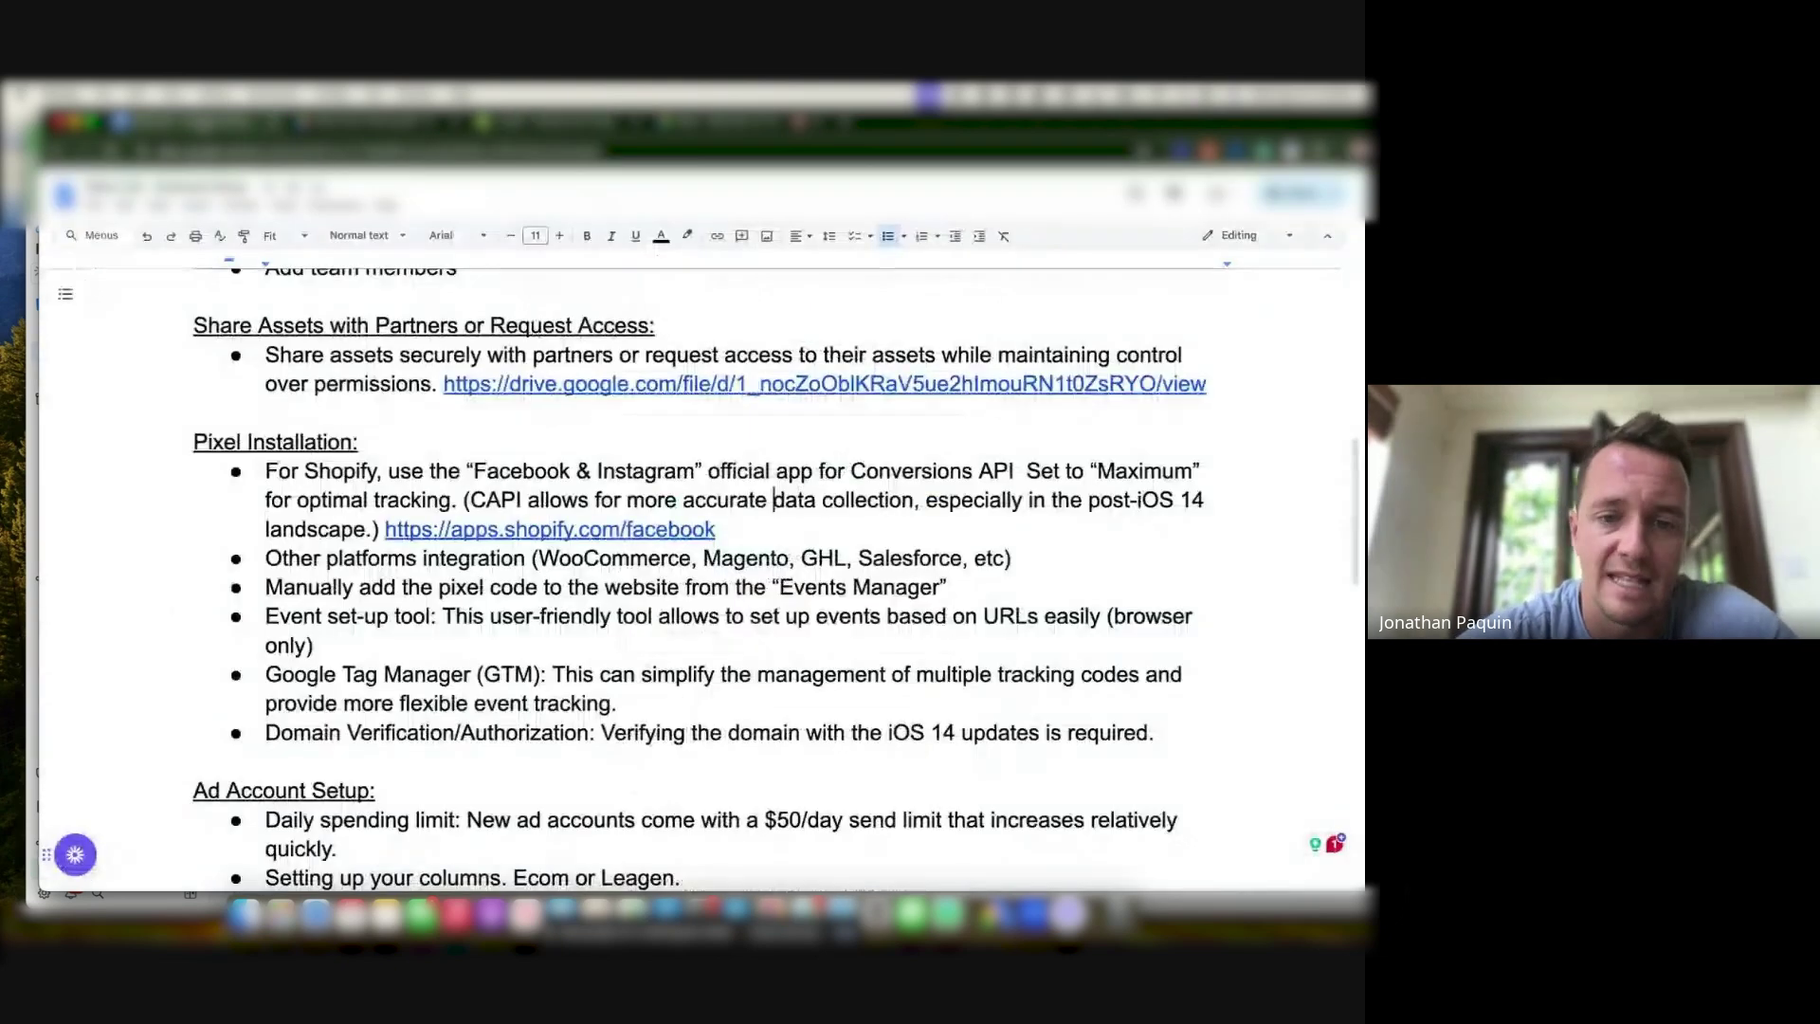
scroll(637, 497, "down", 1)
left_click(603, 502)
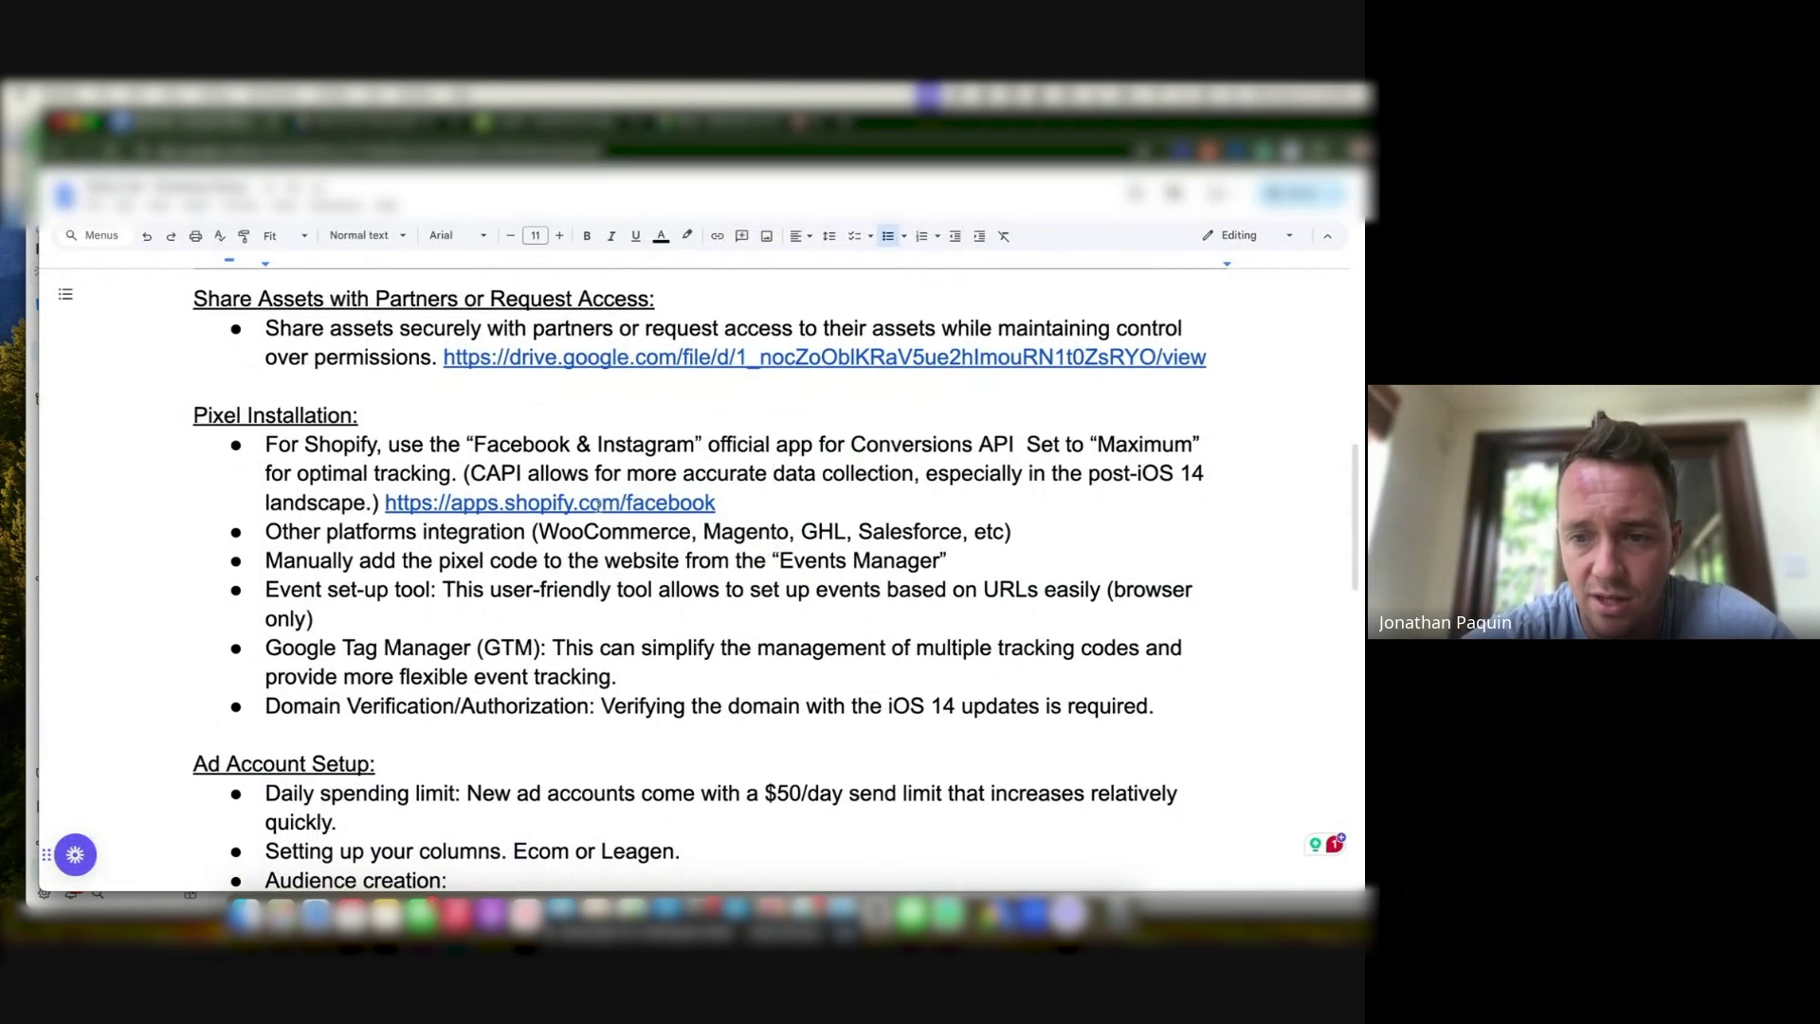
left_click(781, 499)
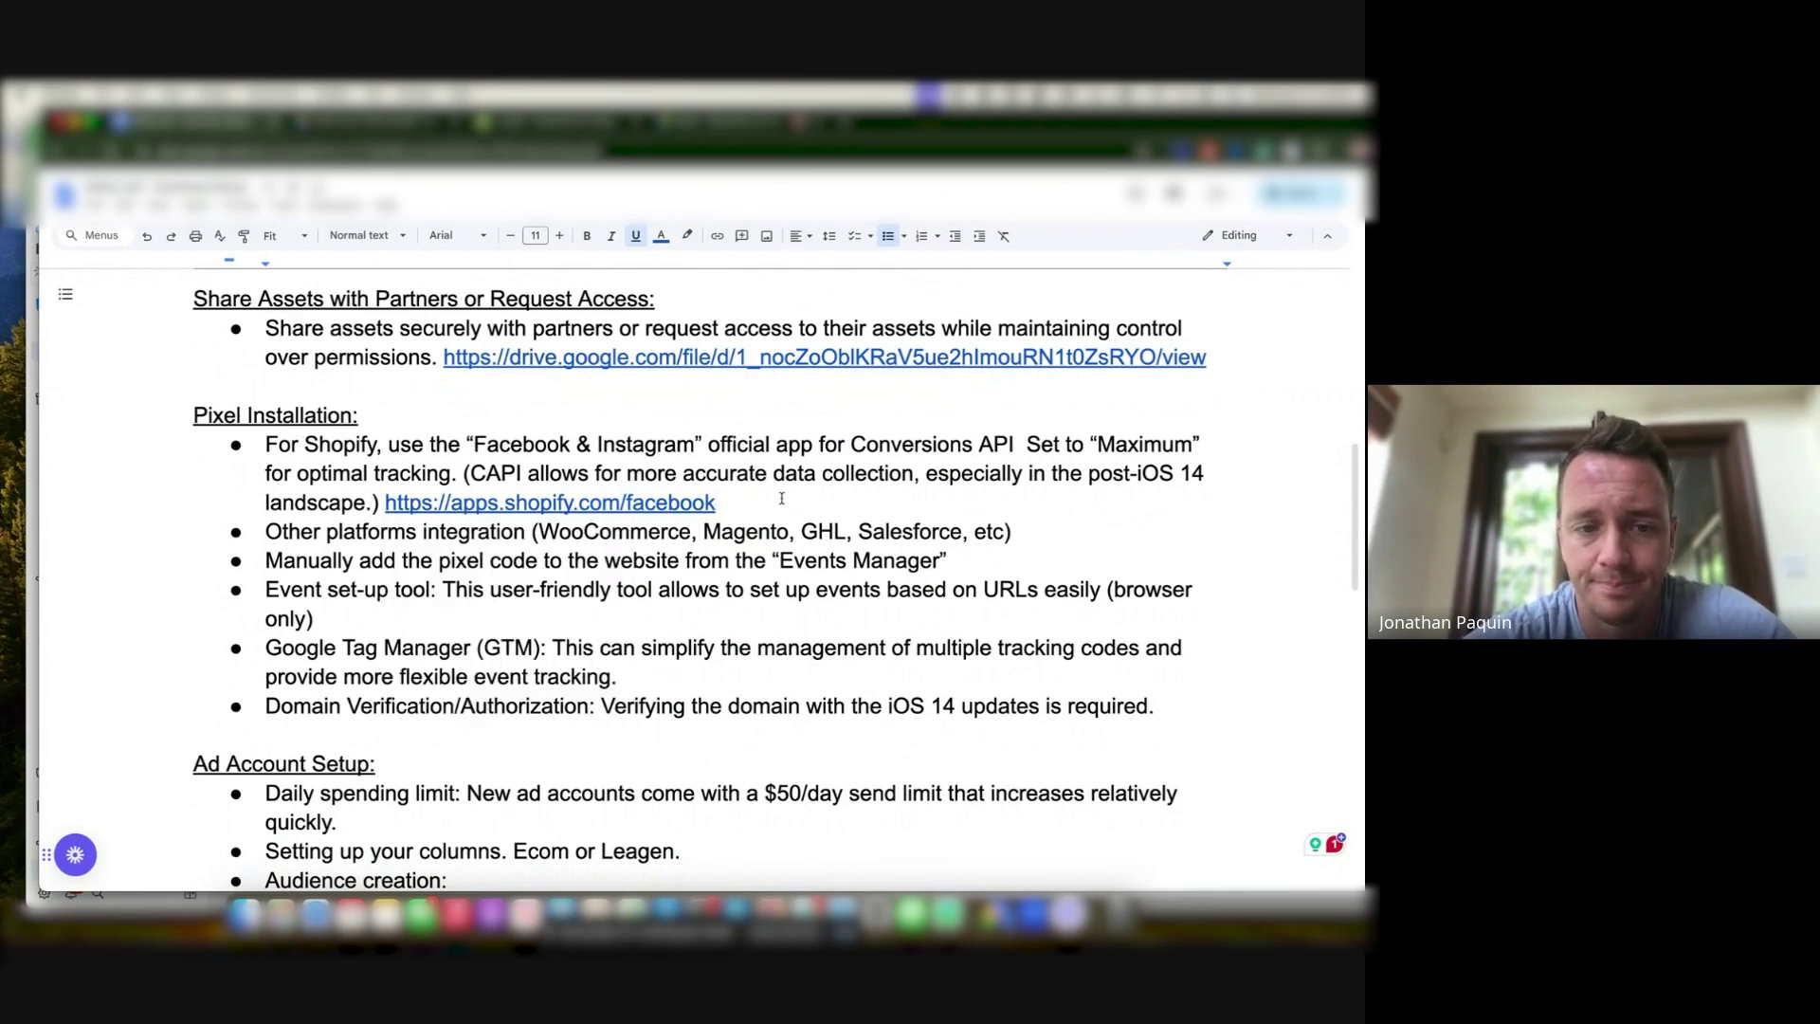
scroll(781, 498, "down", 2)
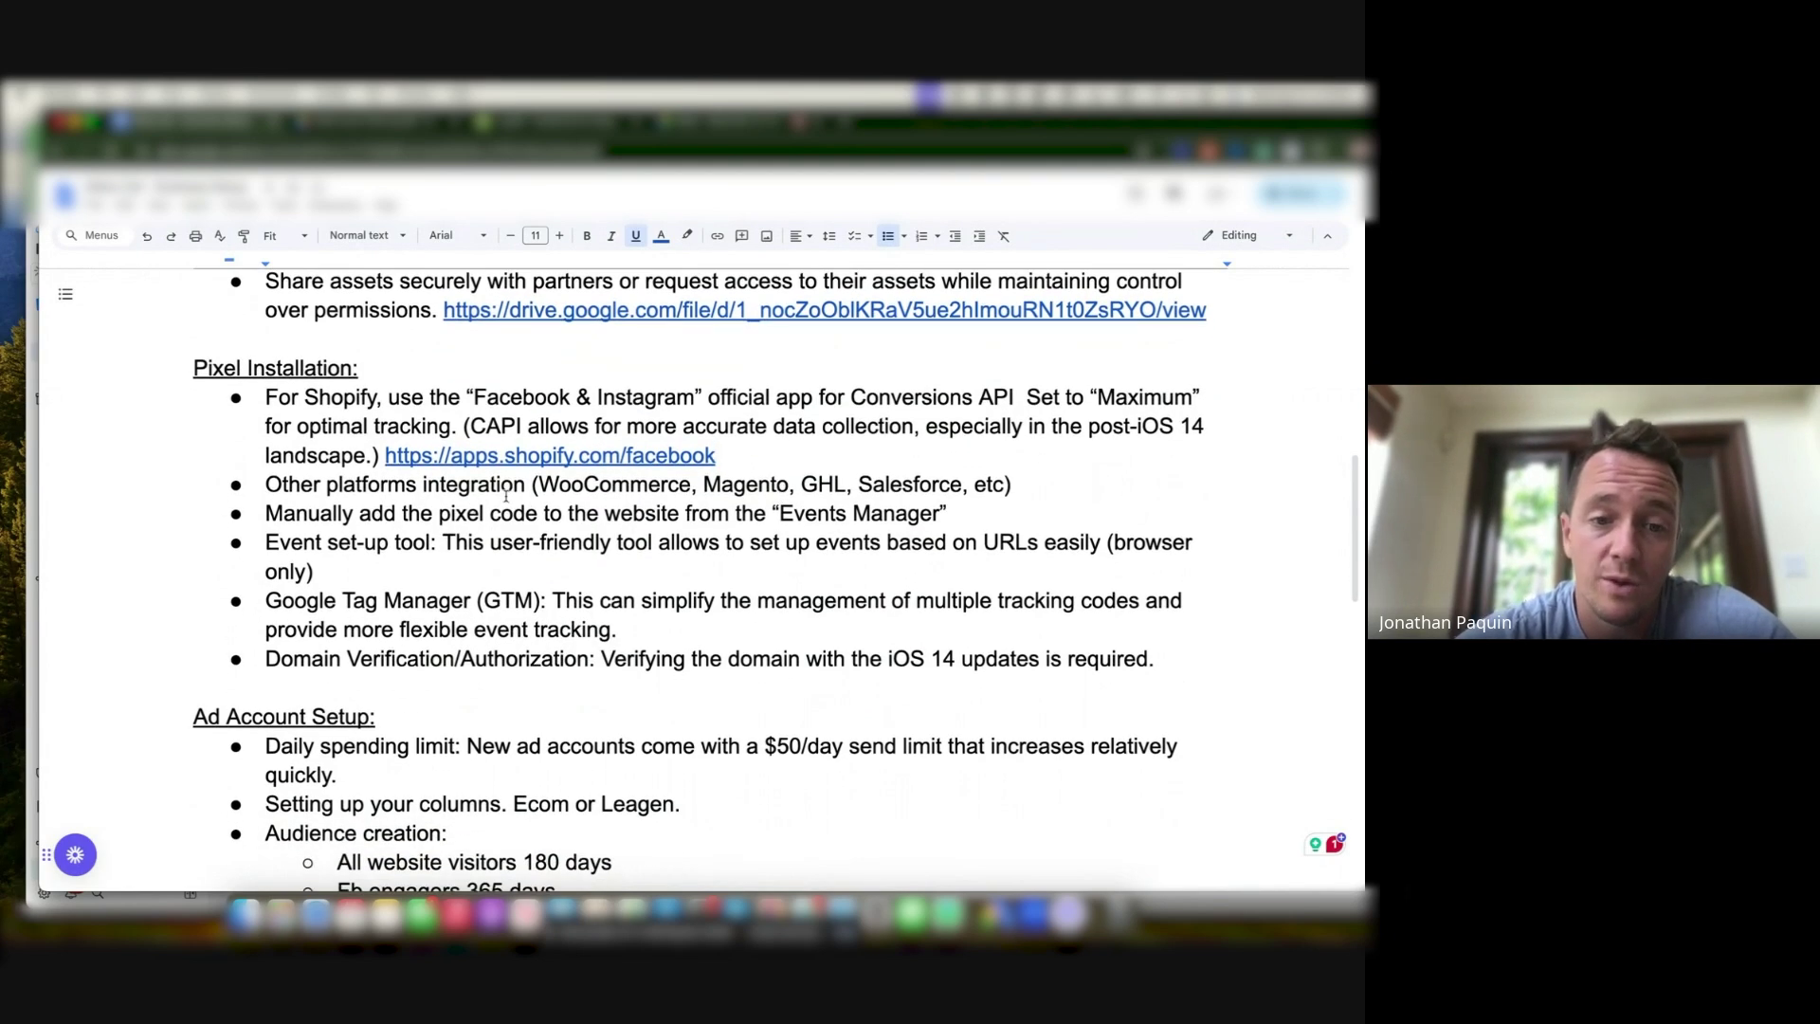
scroll(506, 494, "down", 1)
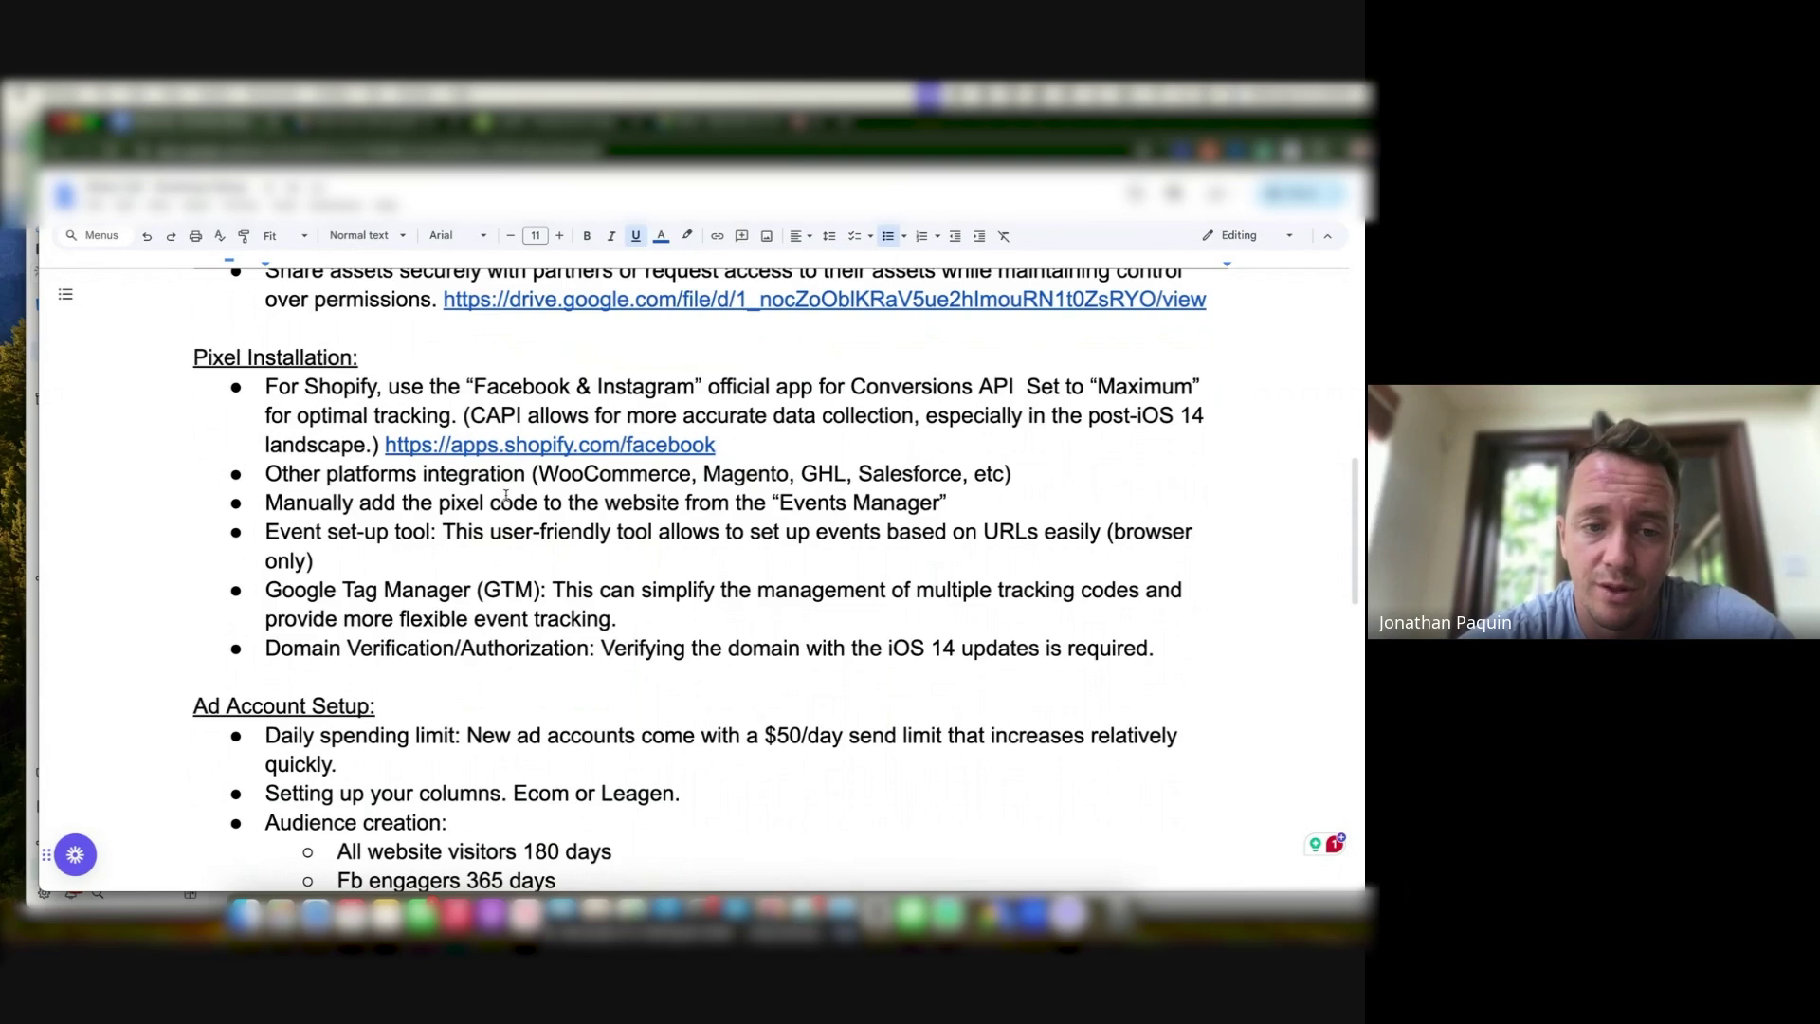
scroll(506, 495, "down", 1)
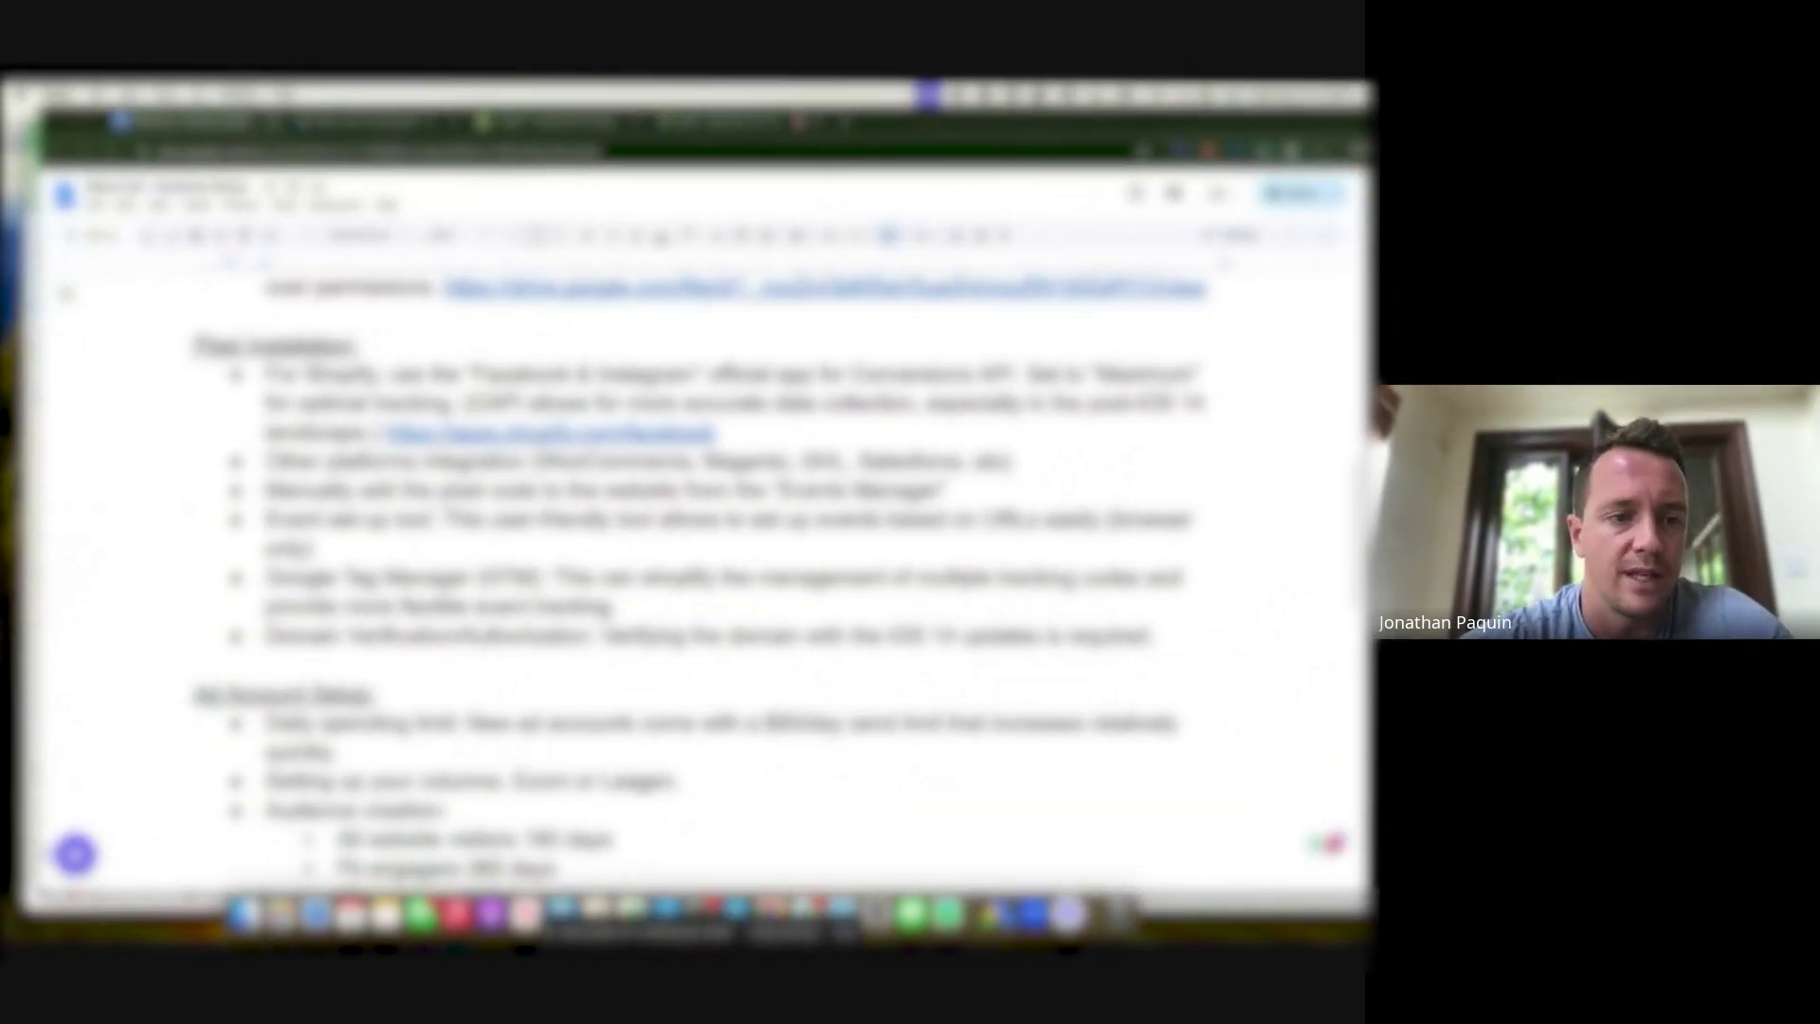
Switch to Meta Ads Manager, open Events Manager and show the settings of the first listed pixel
key("super+Tab")
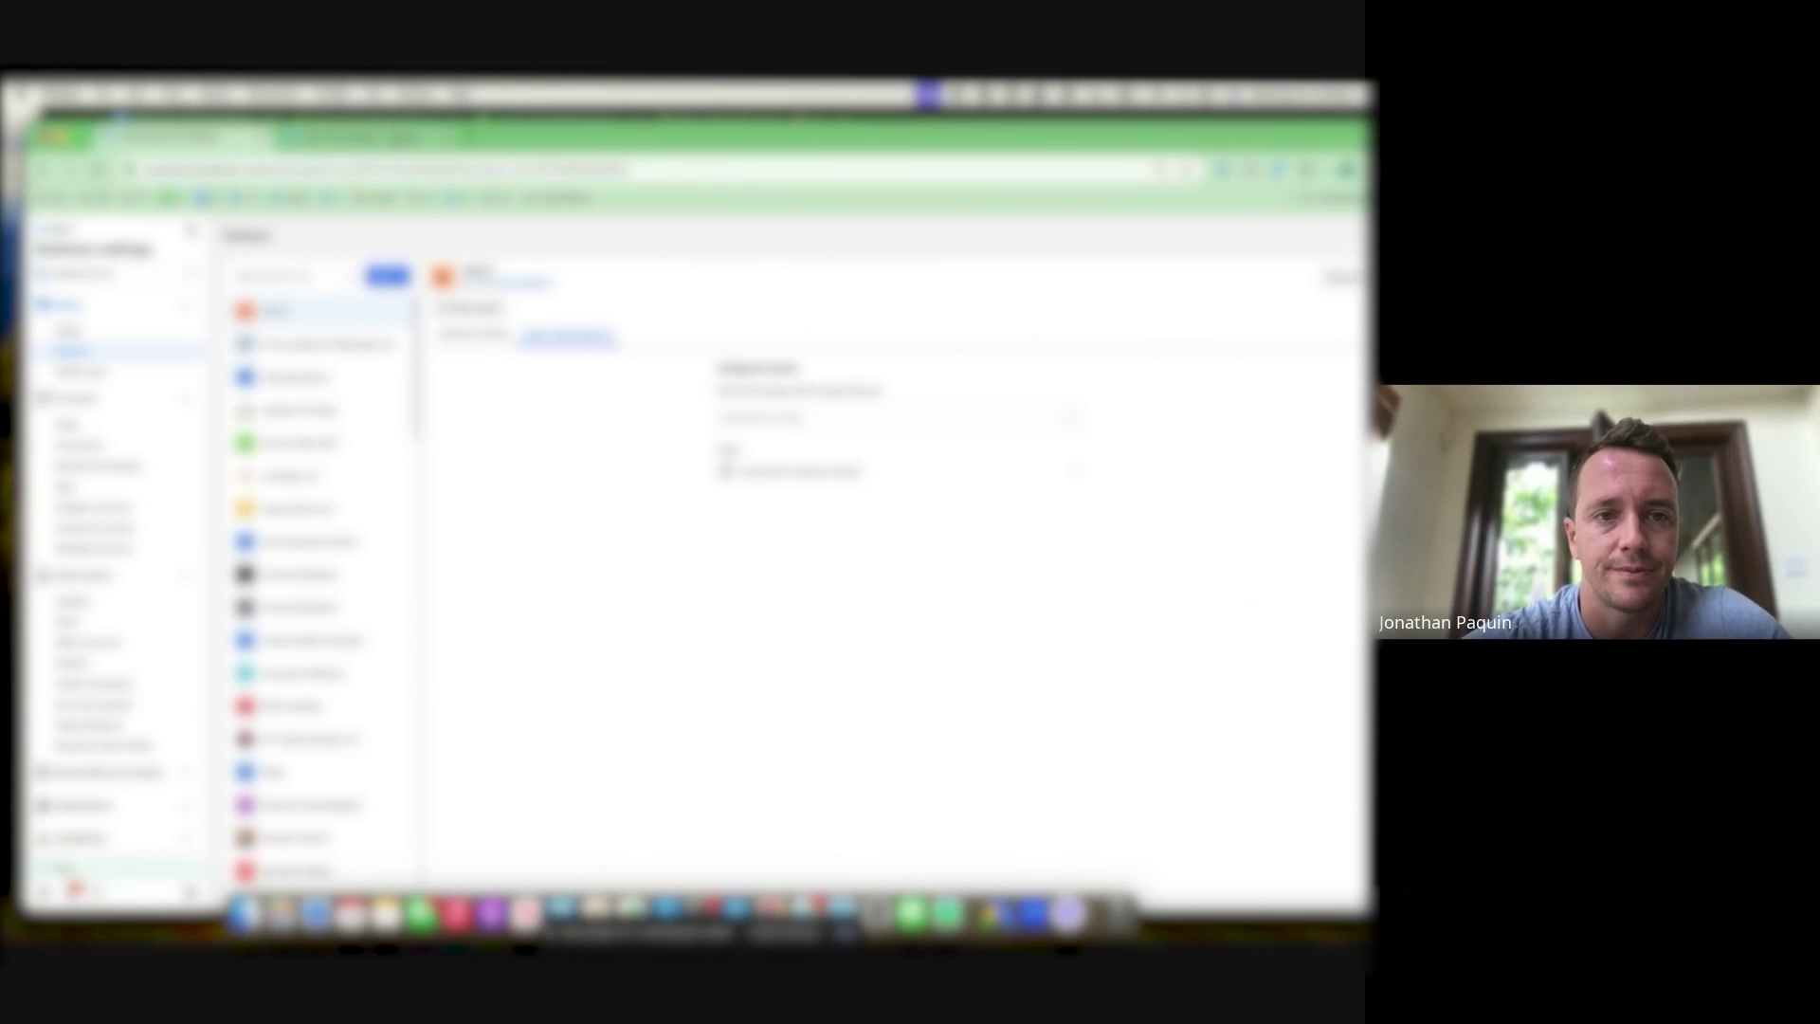
key("ctrl+Tab")
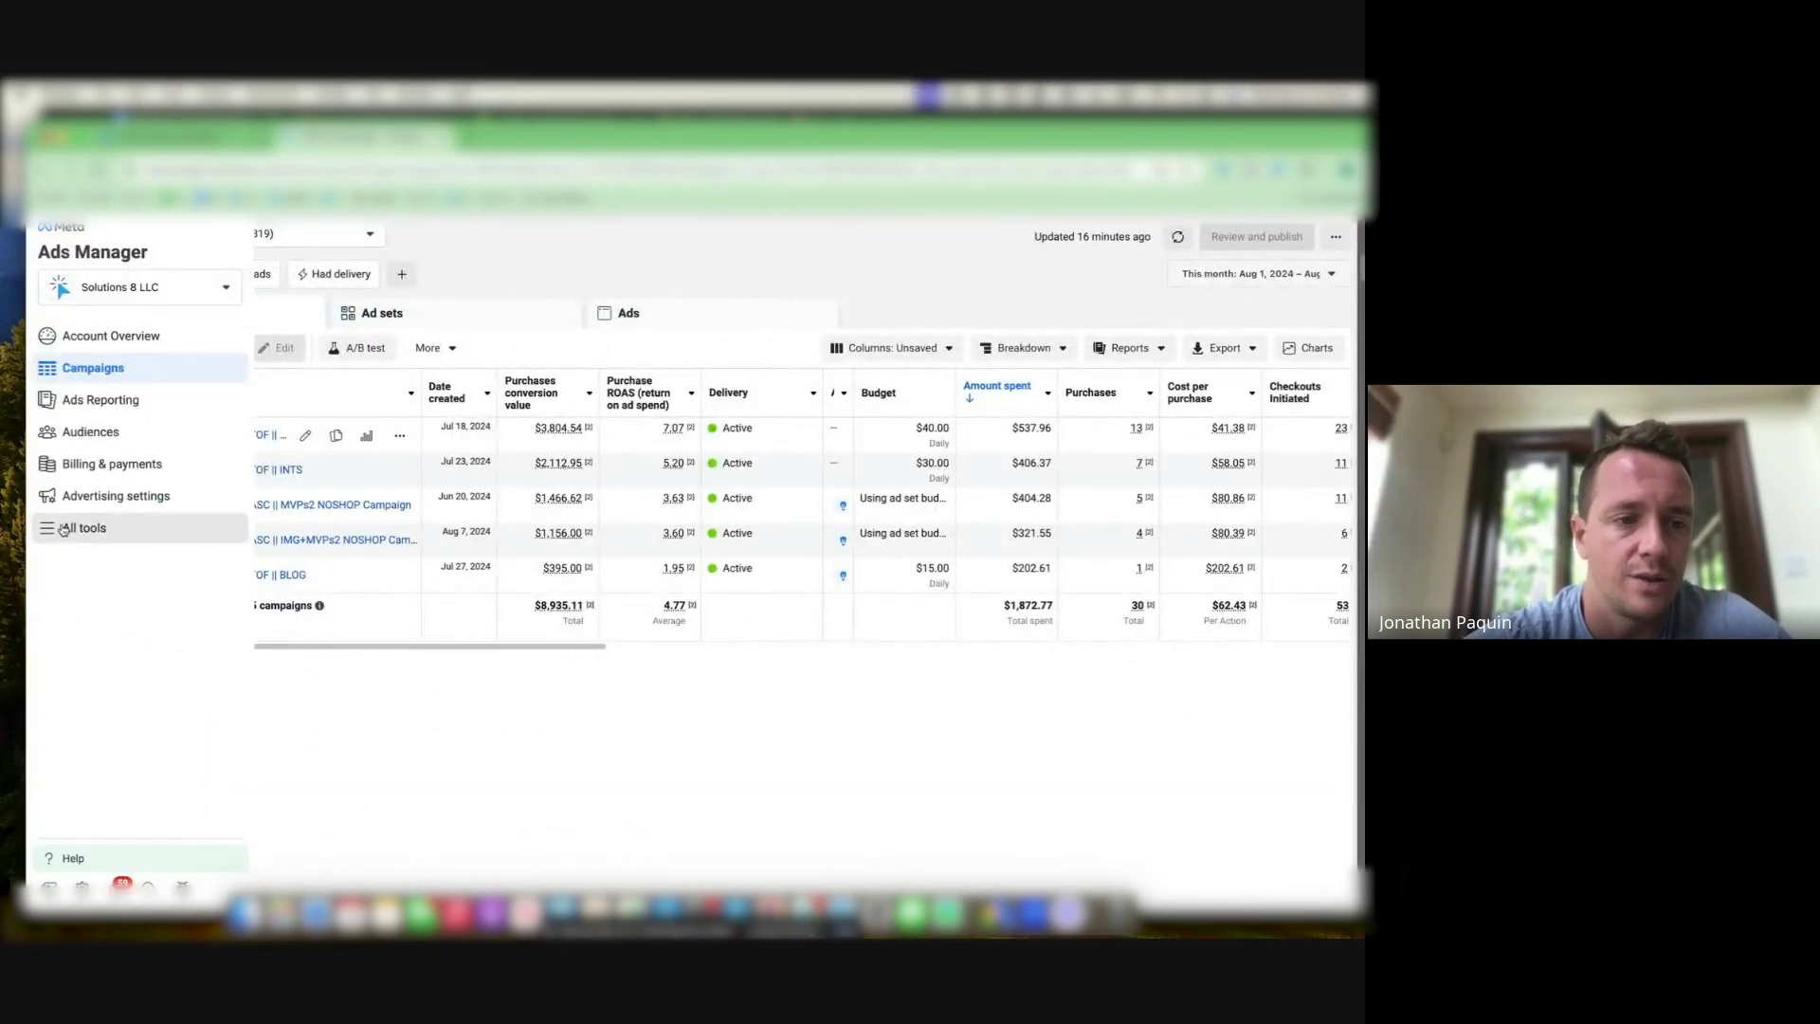
left_click(49, 529)
left_click(512, 305)
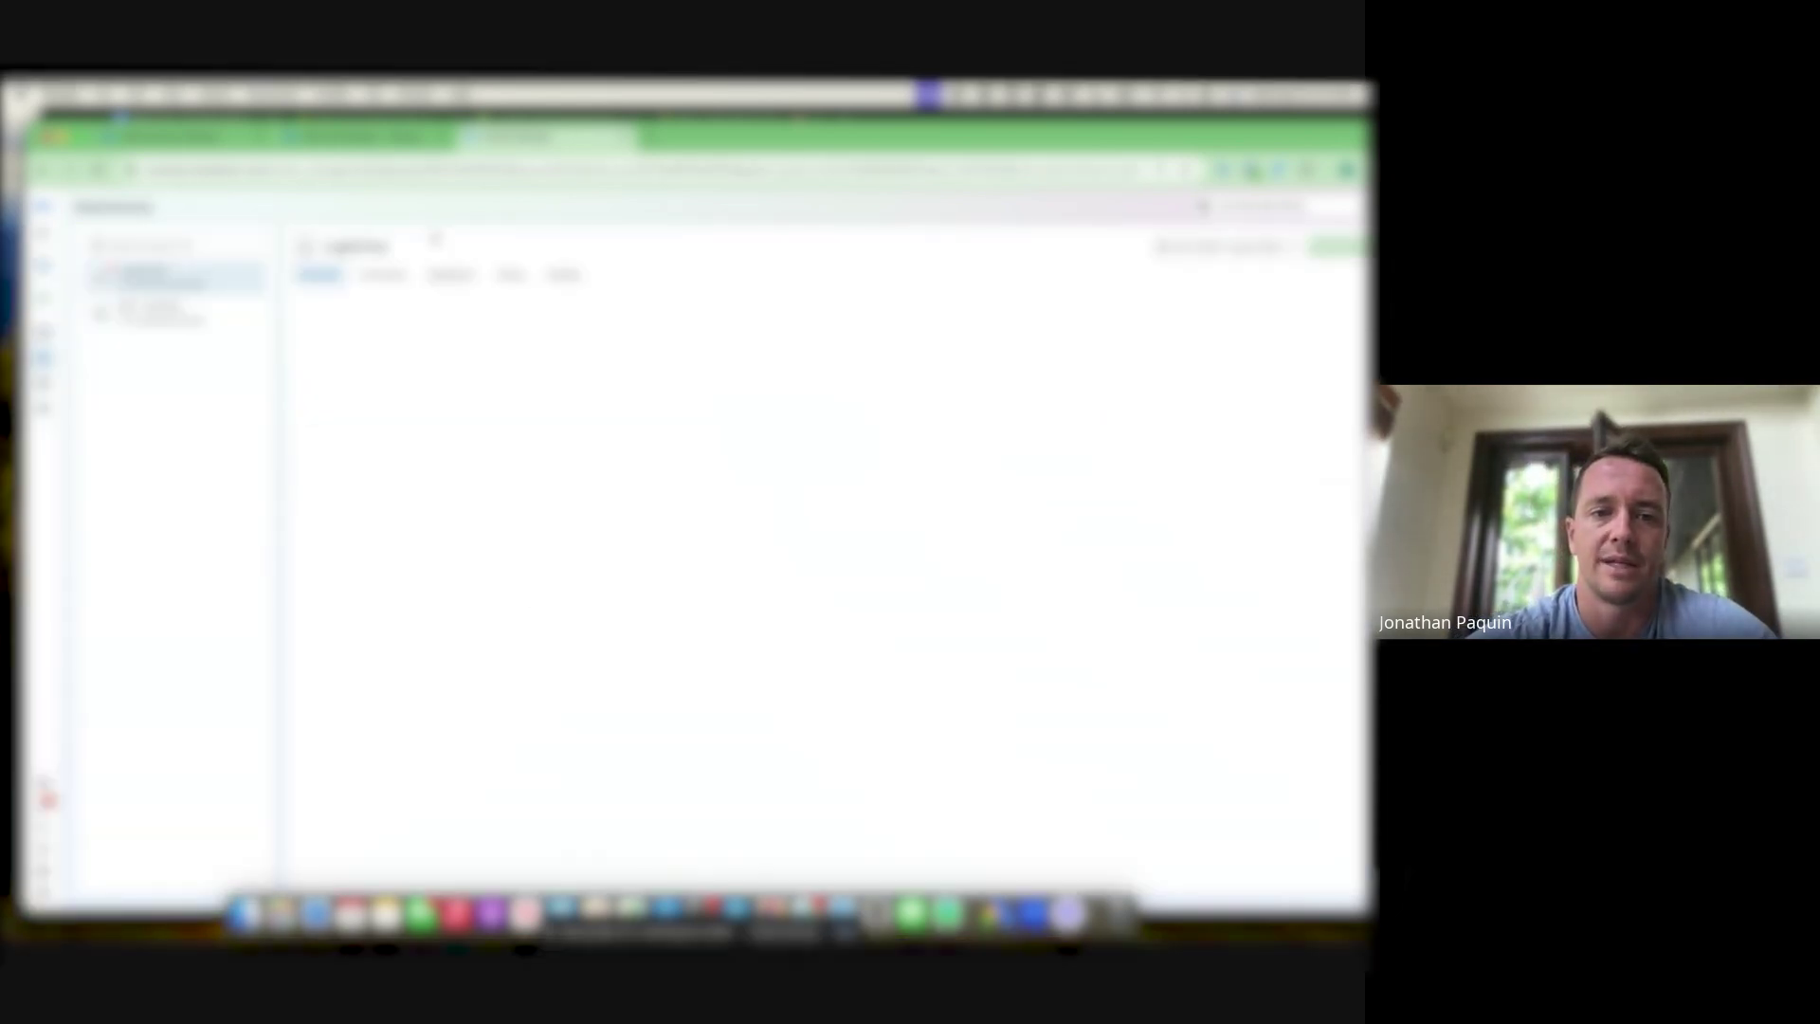
left_click(565, 277)
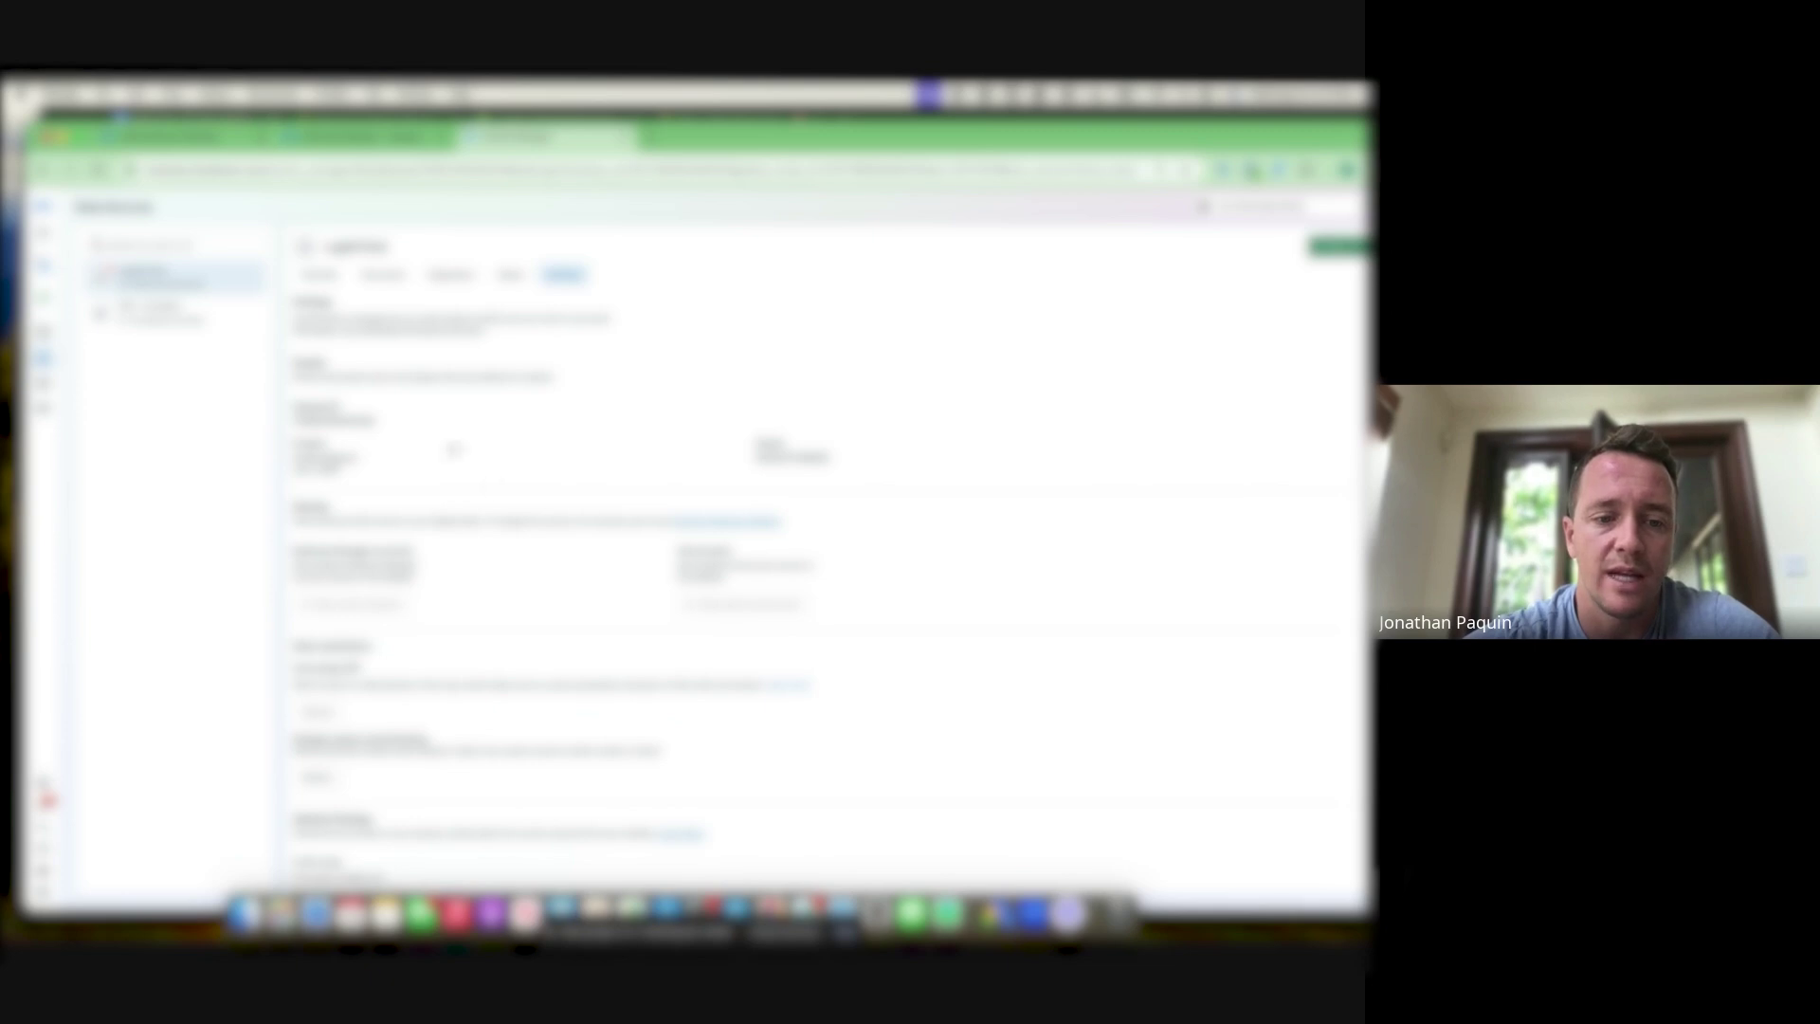
Examine the pixel's Event Setup Tool and Conversions API setup options, highlighting the word Conversions in the section heading
scroll(493, 485, "down", 5)
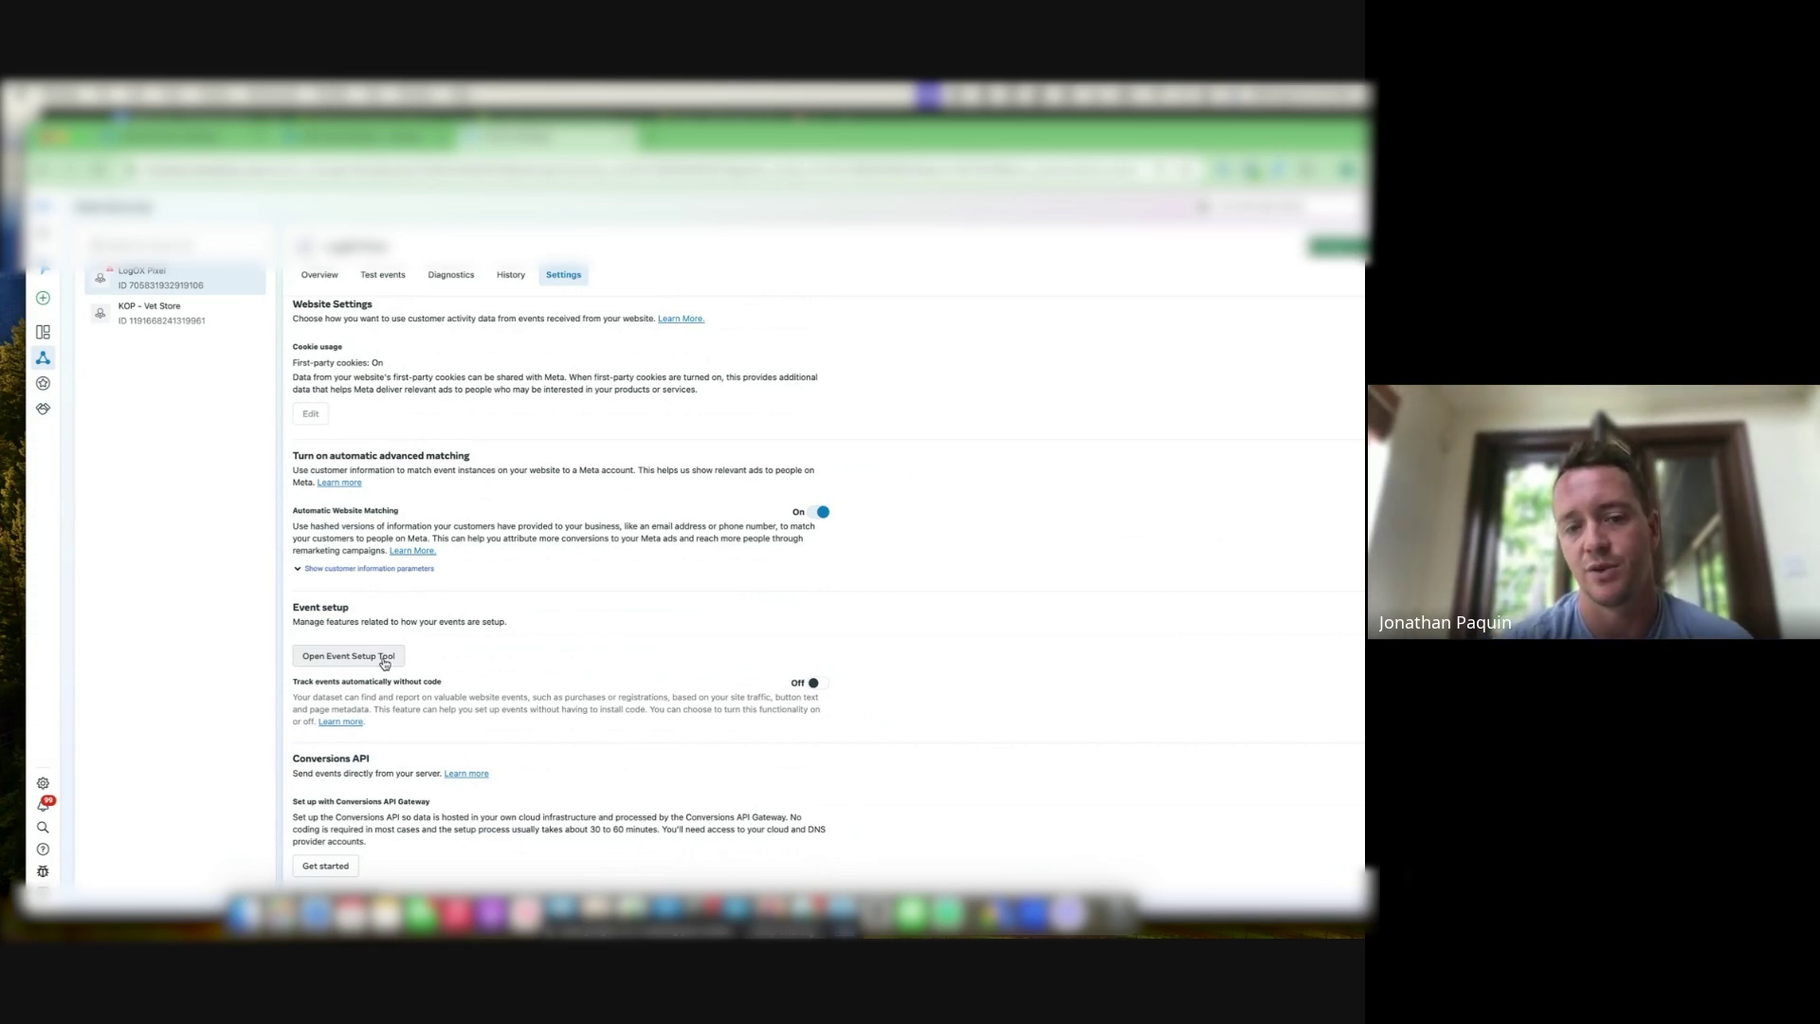
scroll(384, 663, "down", 1)
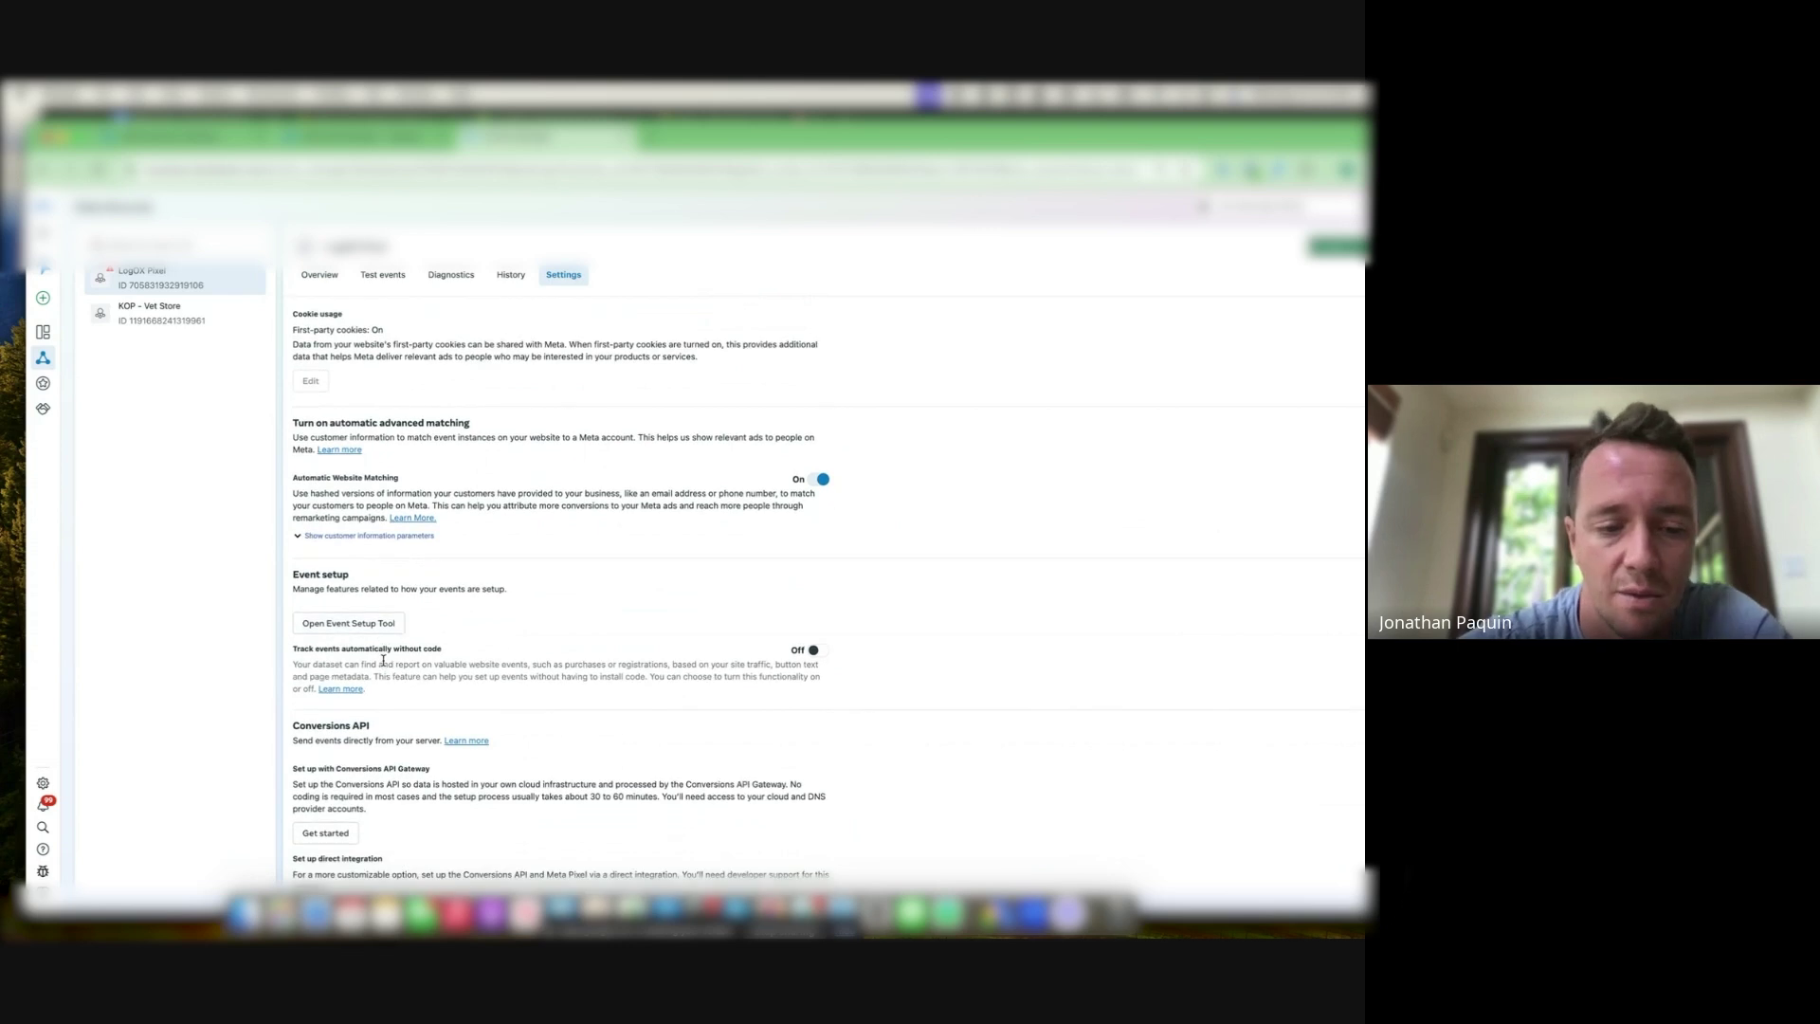
double_click(343, 726)
scroll(347, 732, "down", 3)
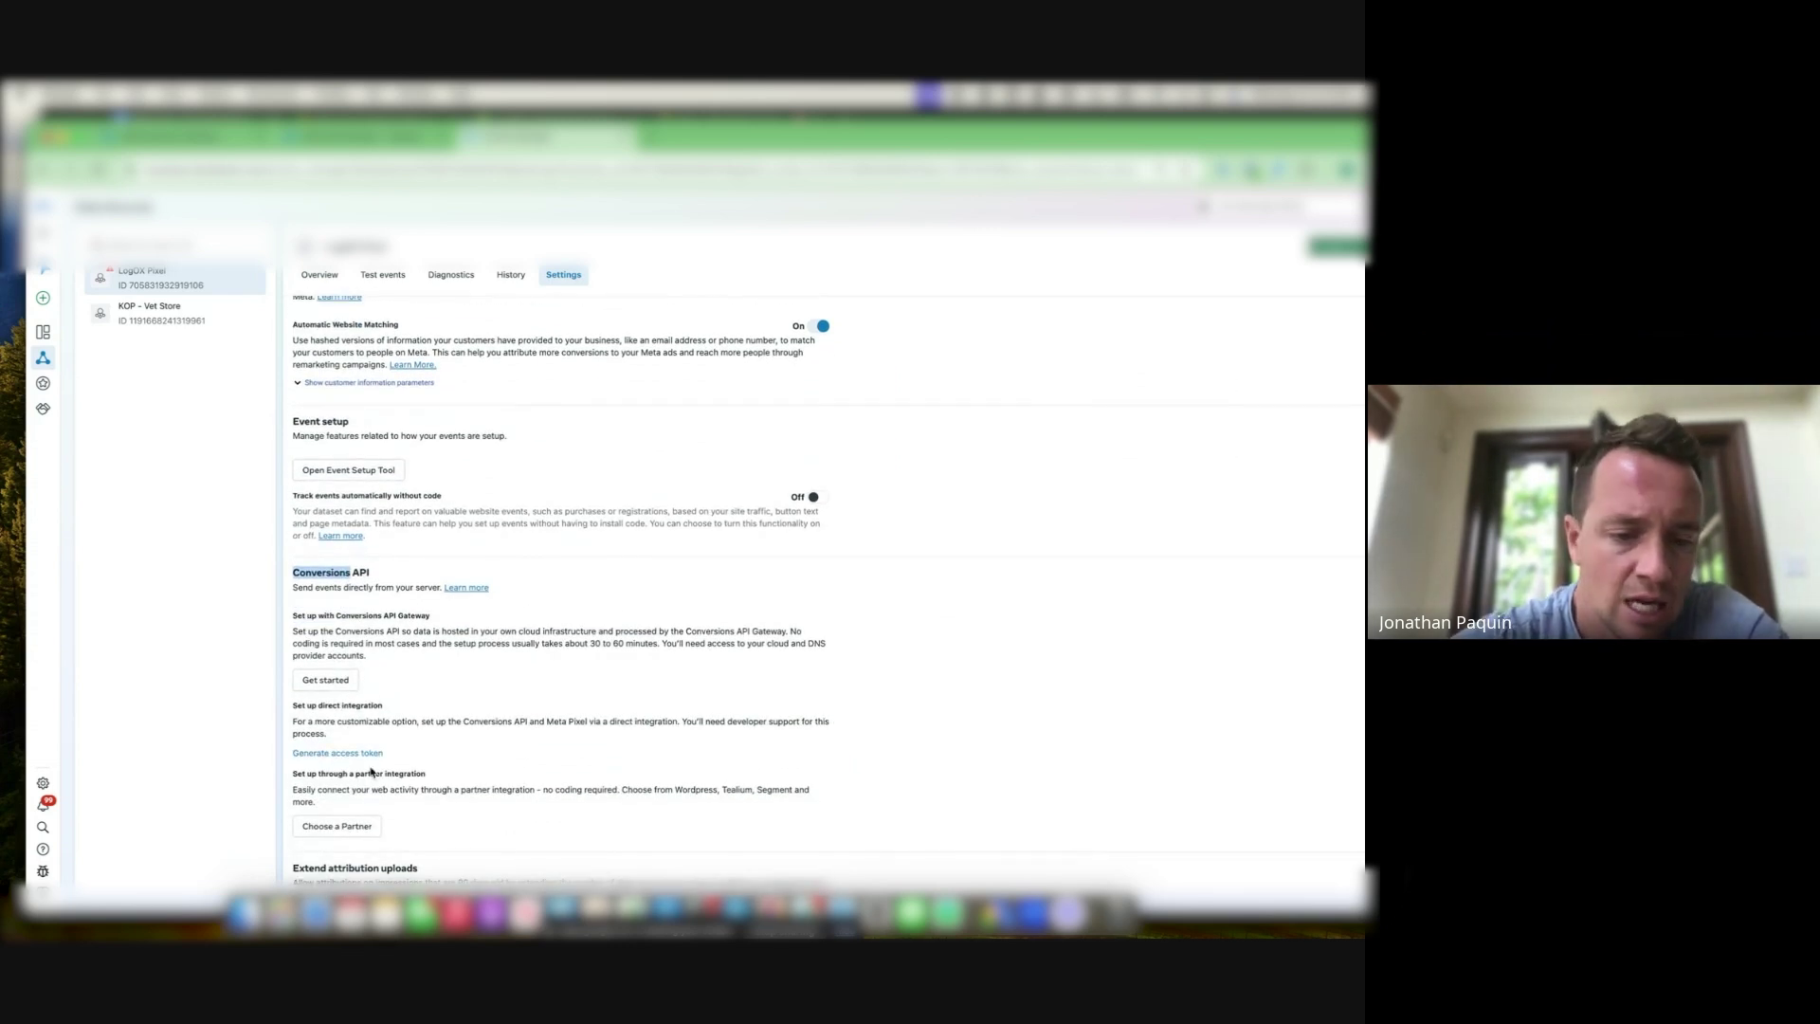
scroll(370, 678, "down", 1)
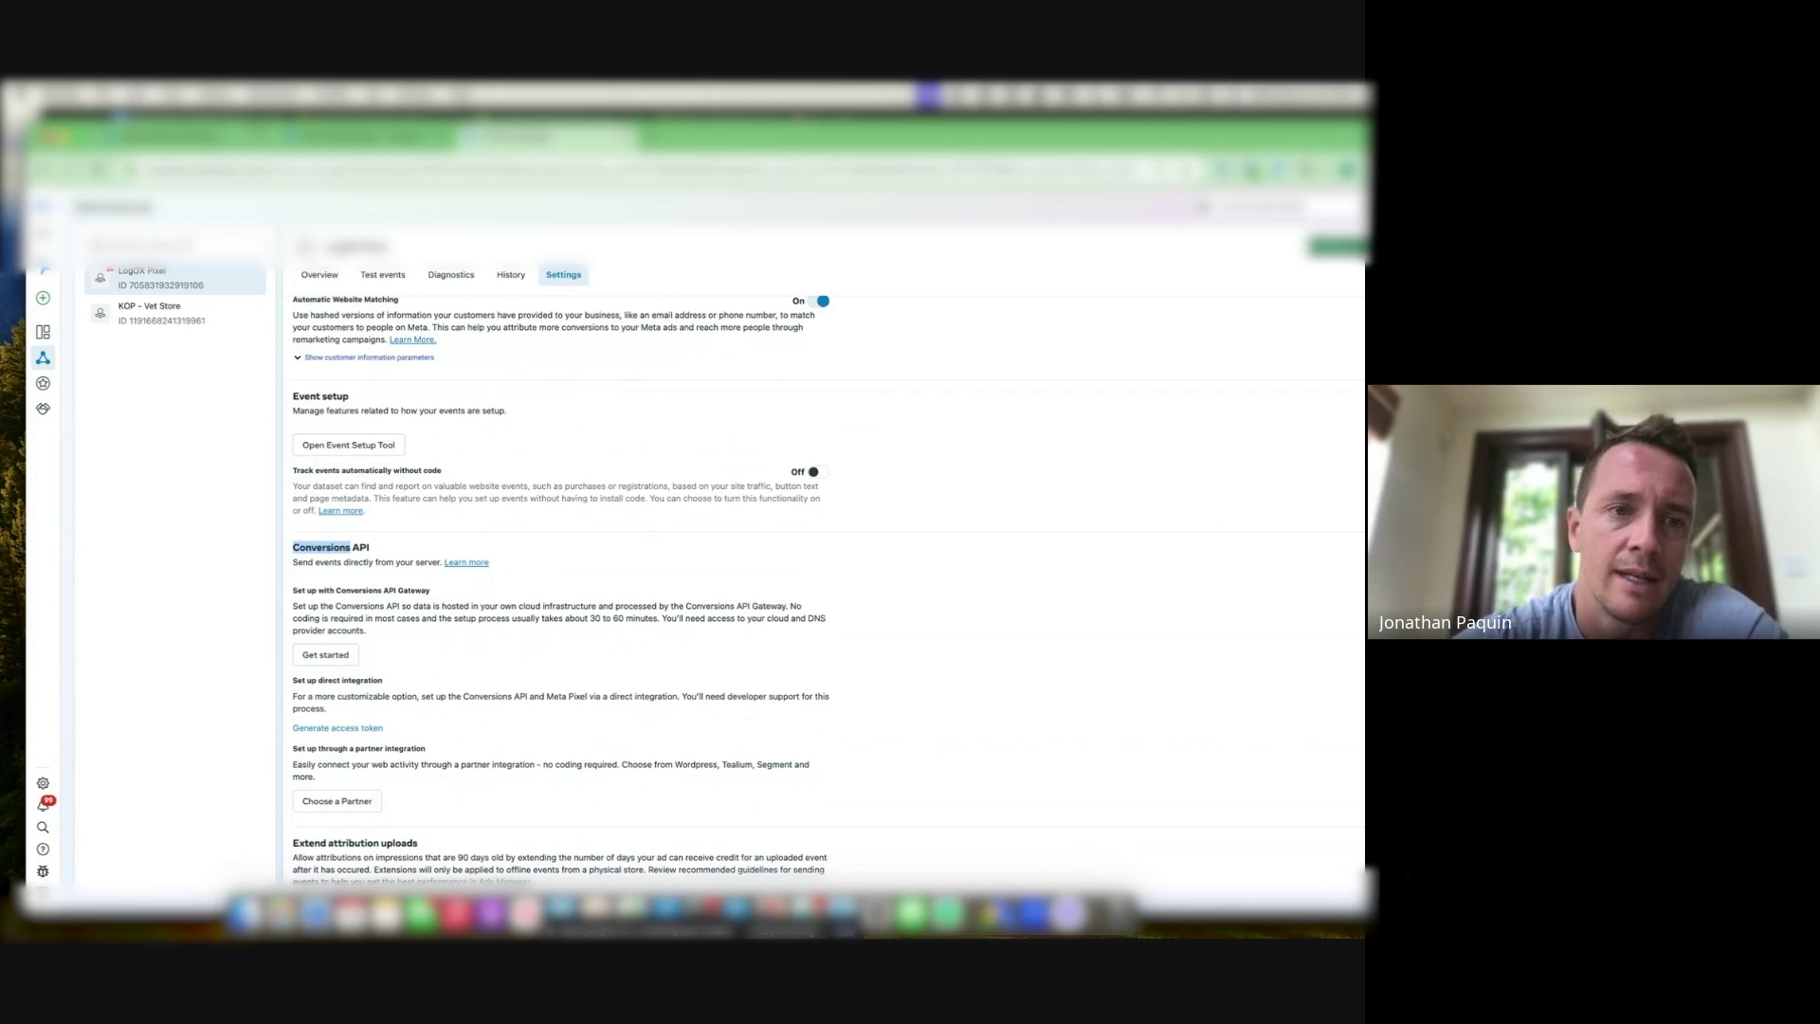
Return to the Google Docs outline and review the Event set-up tool, Google Tag Manager and Domain Verification points
left_click(251, 117)
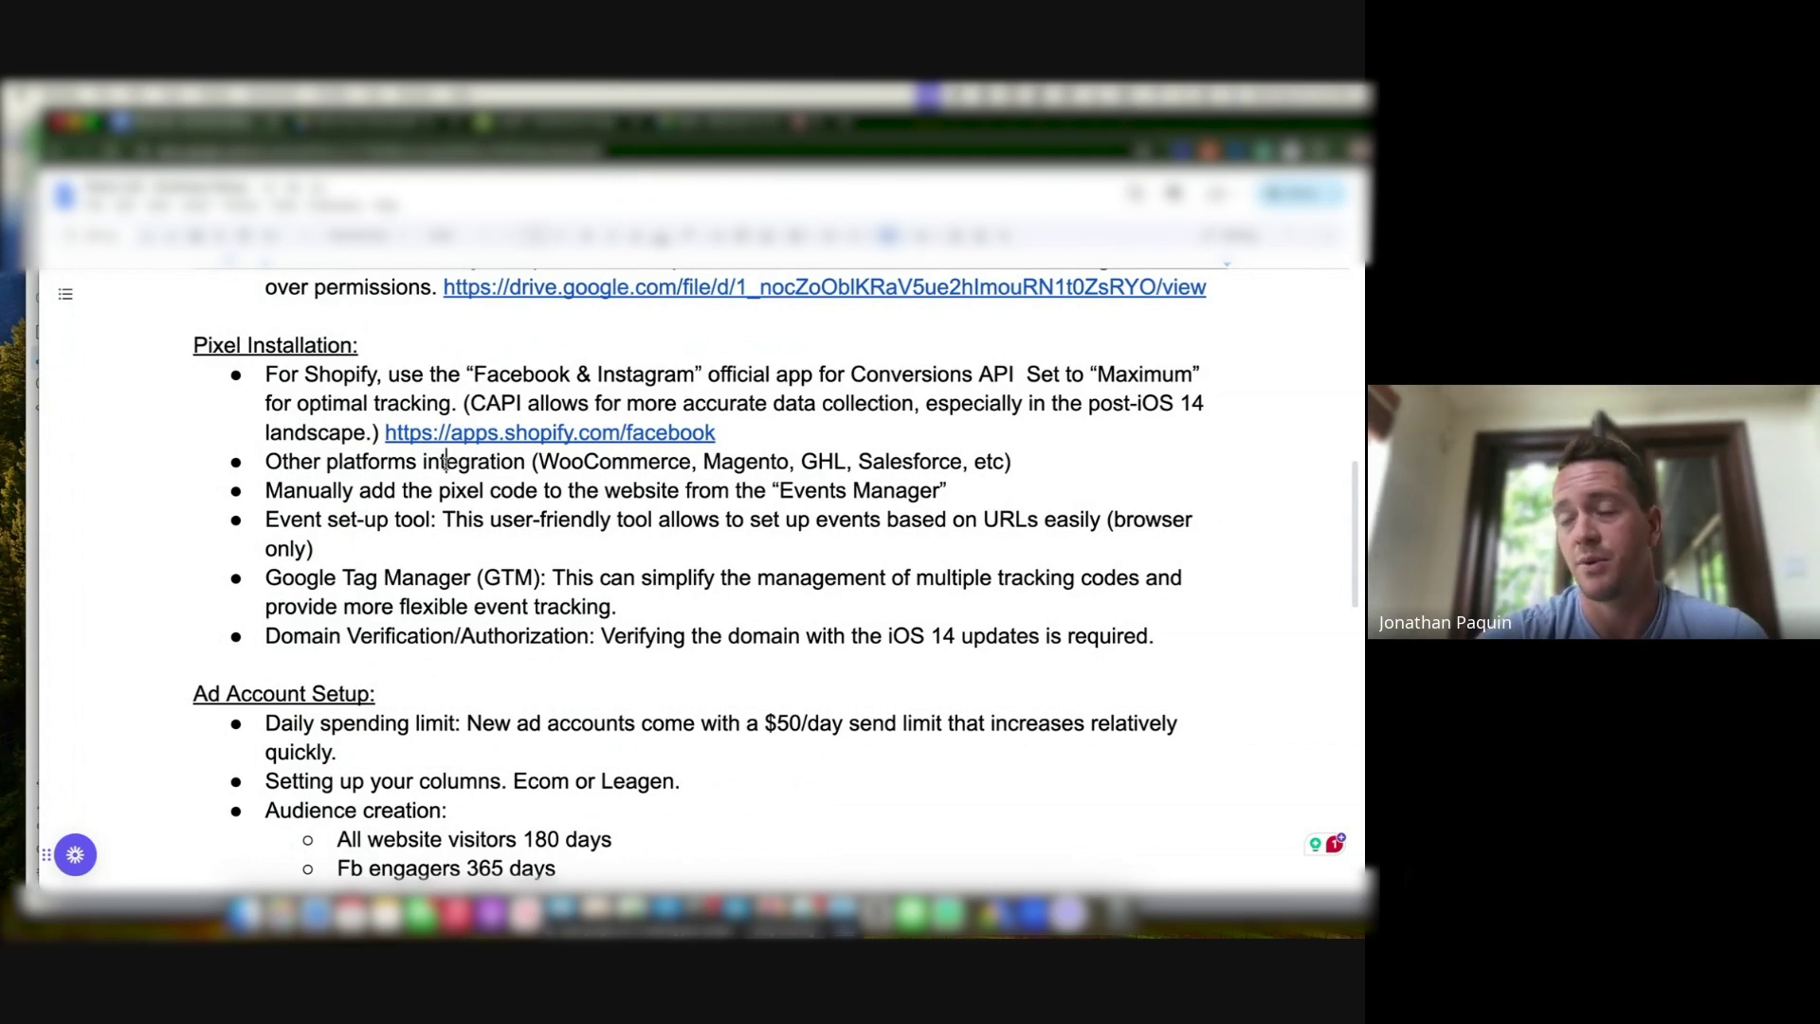
left_click(478, 541)
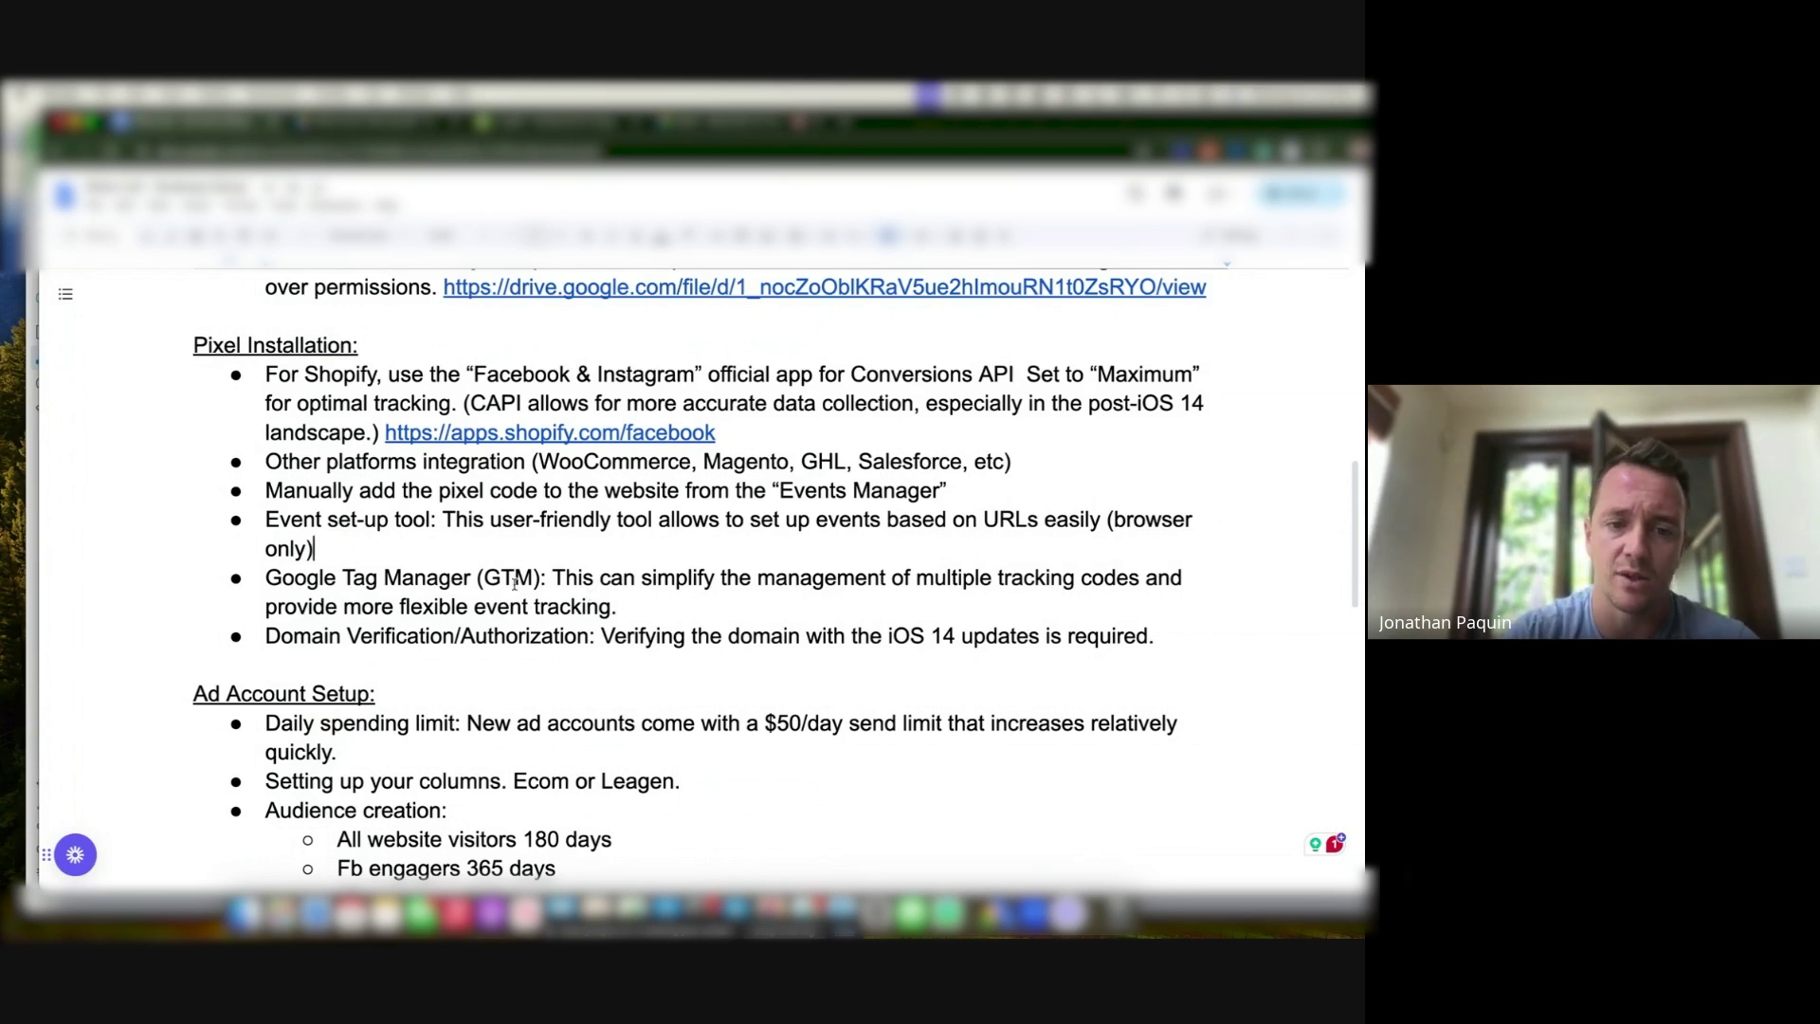
scroll(514, 582, "down", 1)
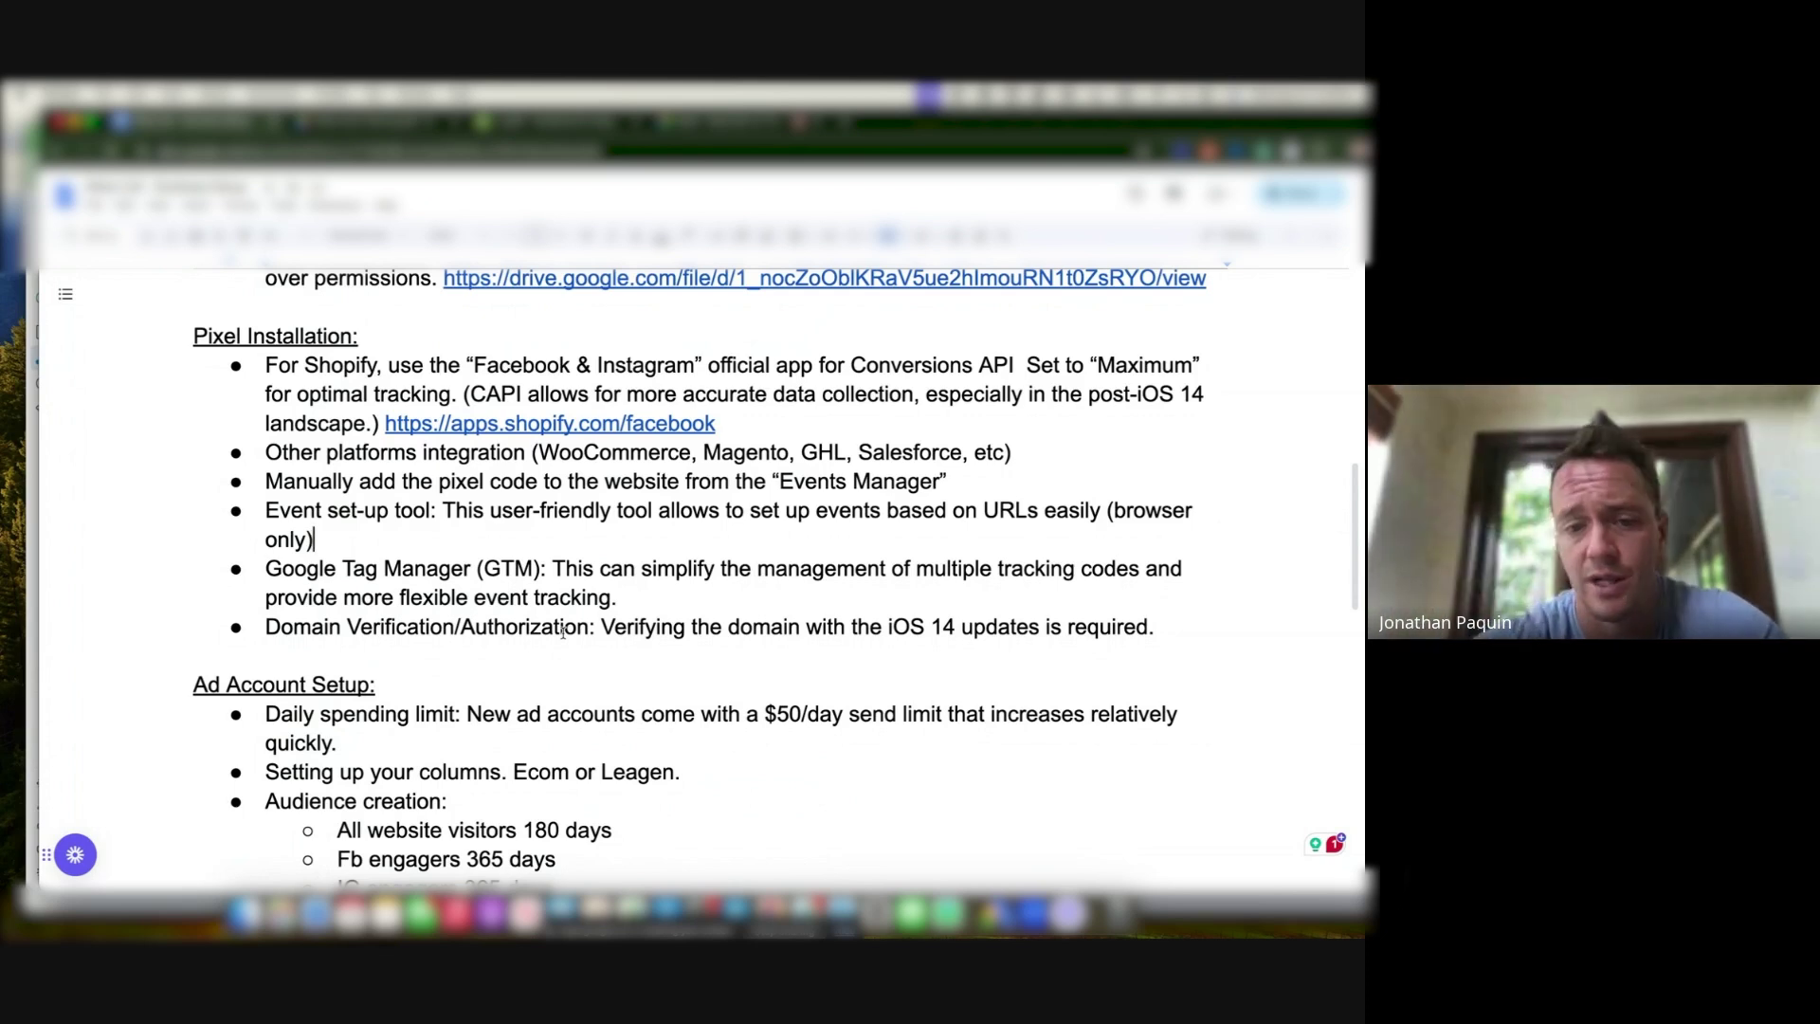
scroll(563, 632, "down", 1)
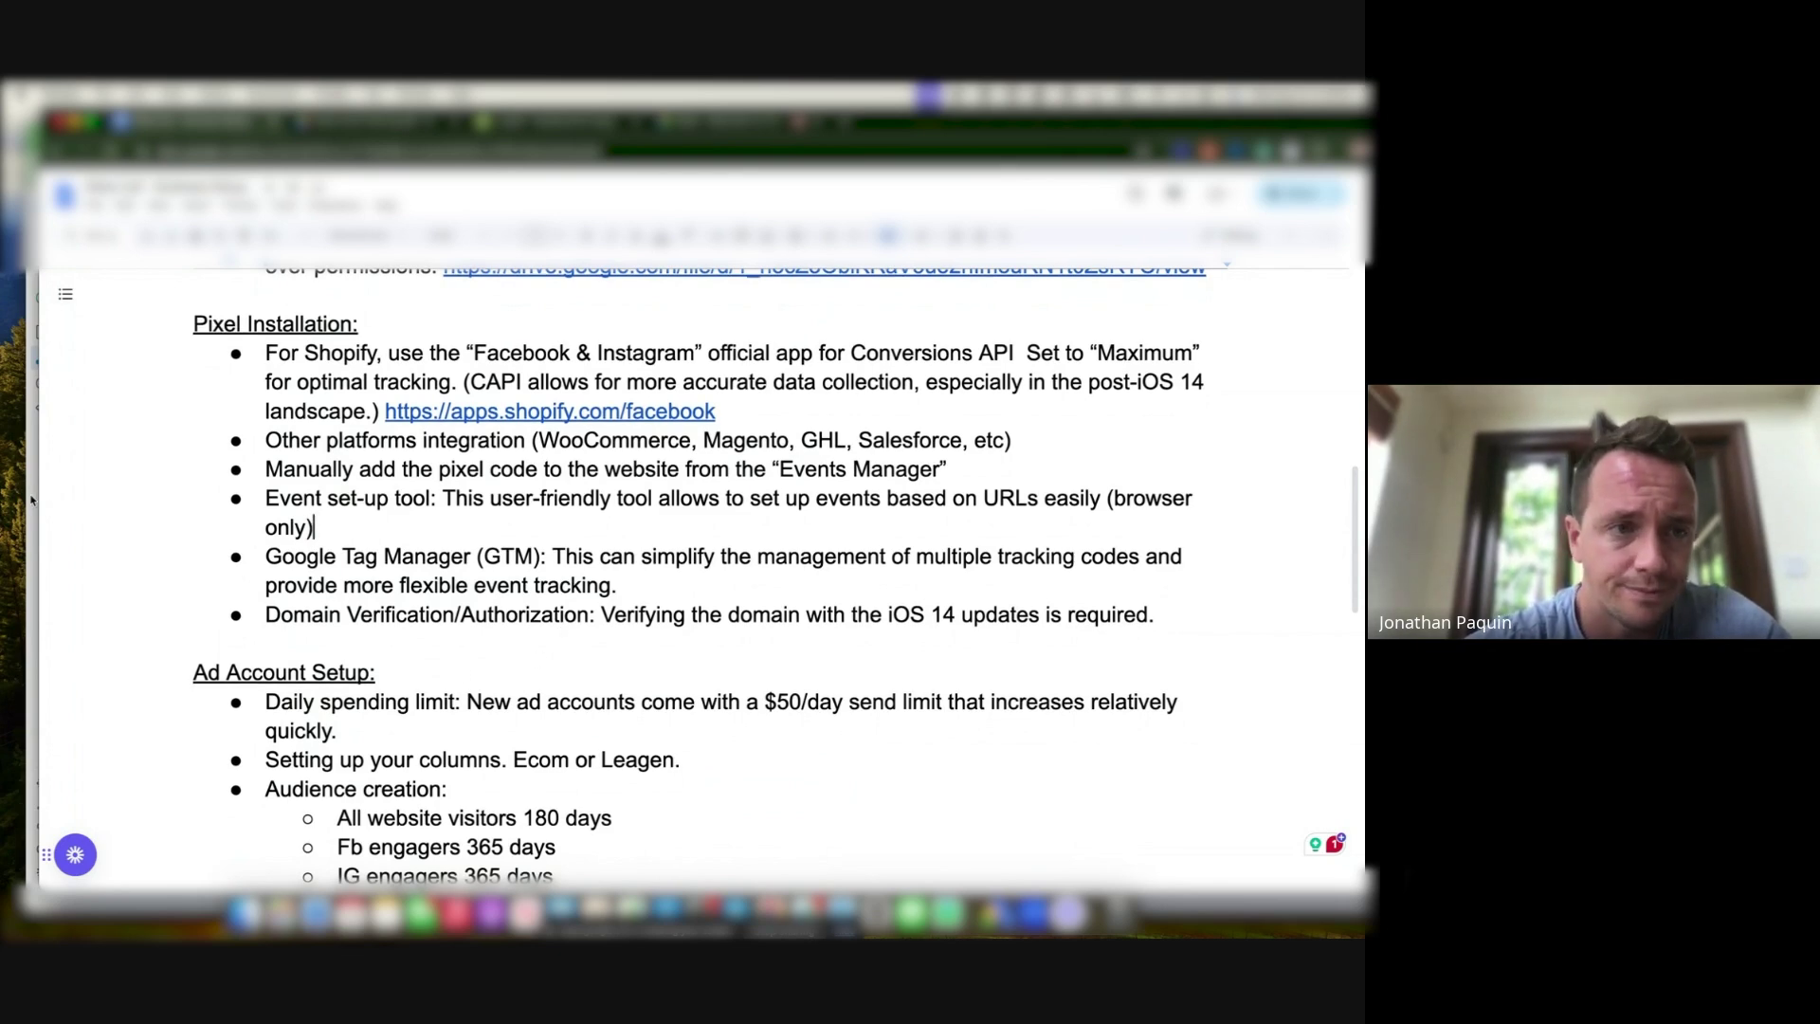
Switch to Meta Business settings and open the Domains page under Brand Safety and Suitability
key("super+Tab")
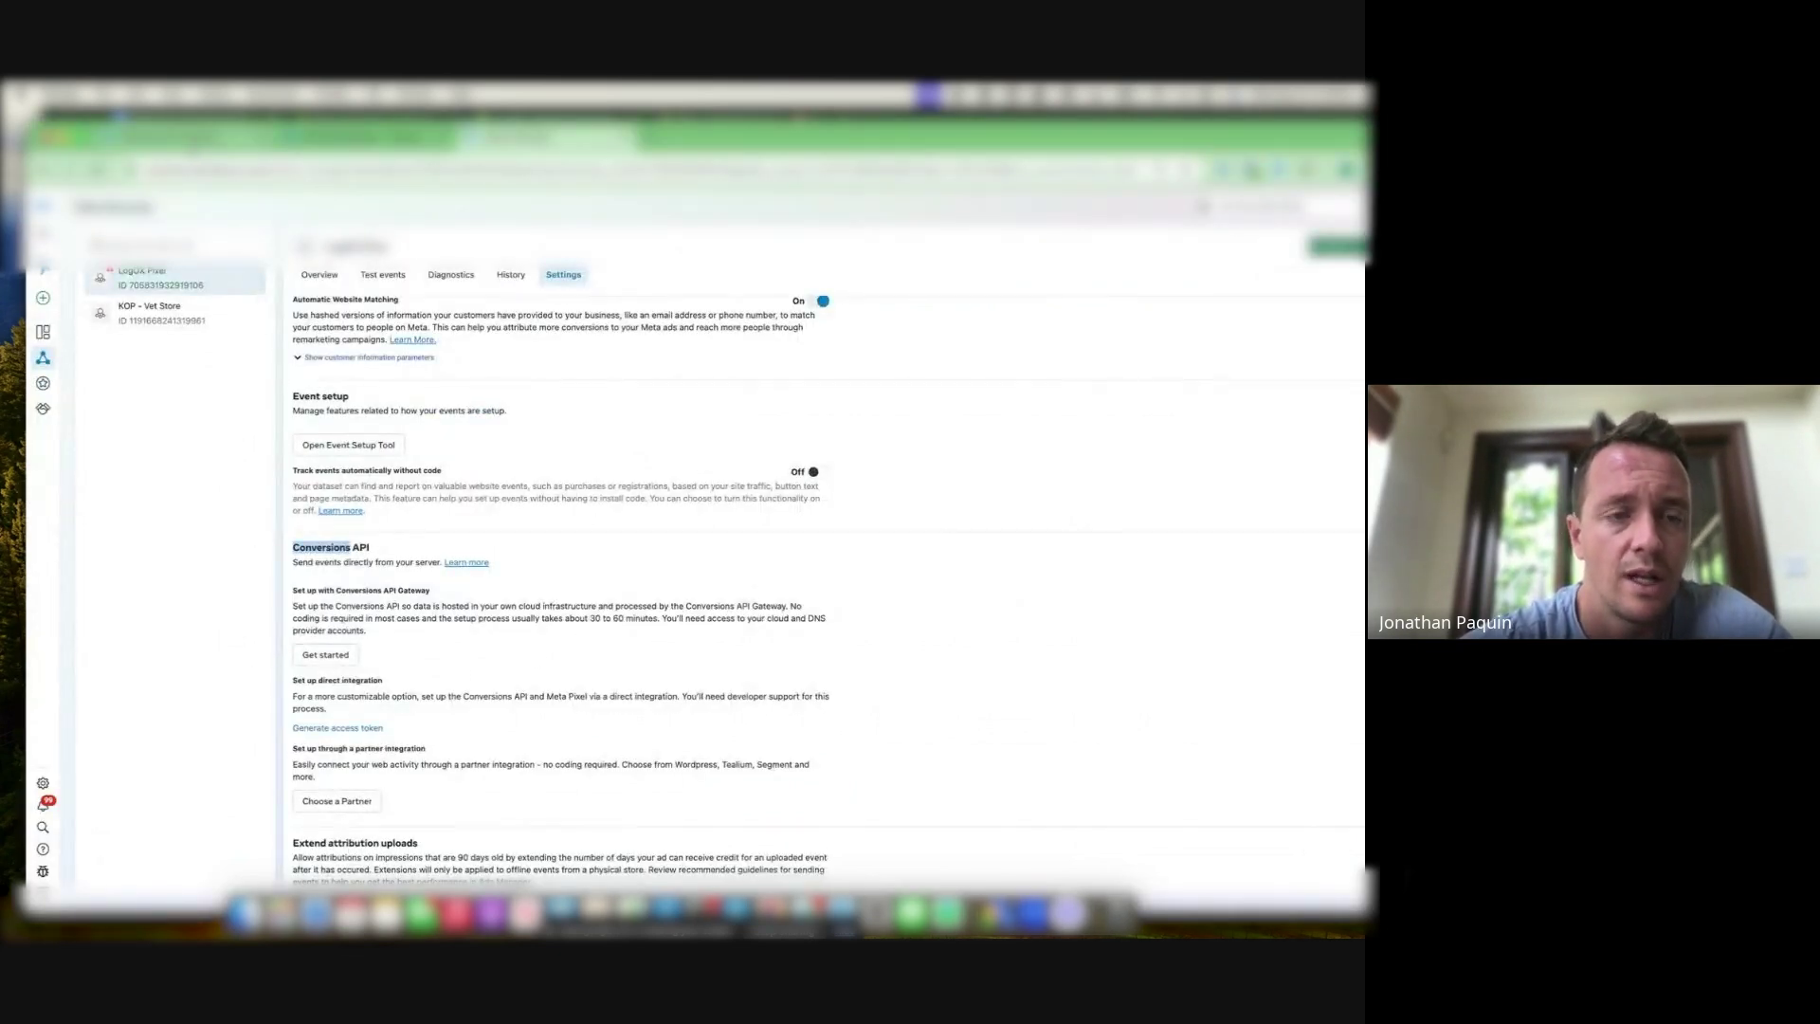
key("super+Tab")
scroll(181, 371, "down", 1)
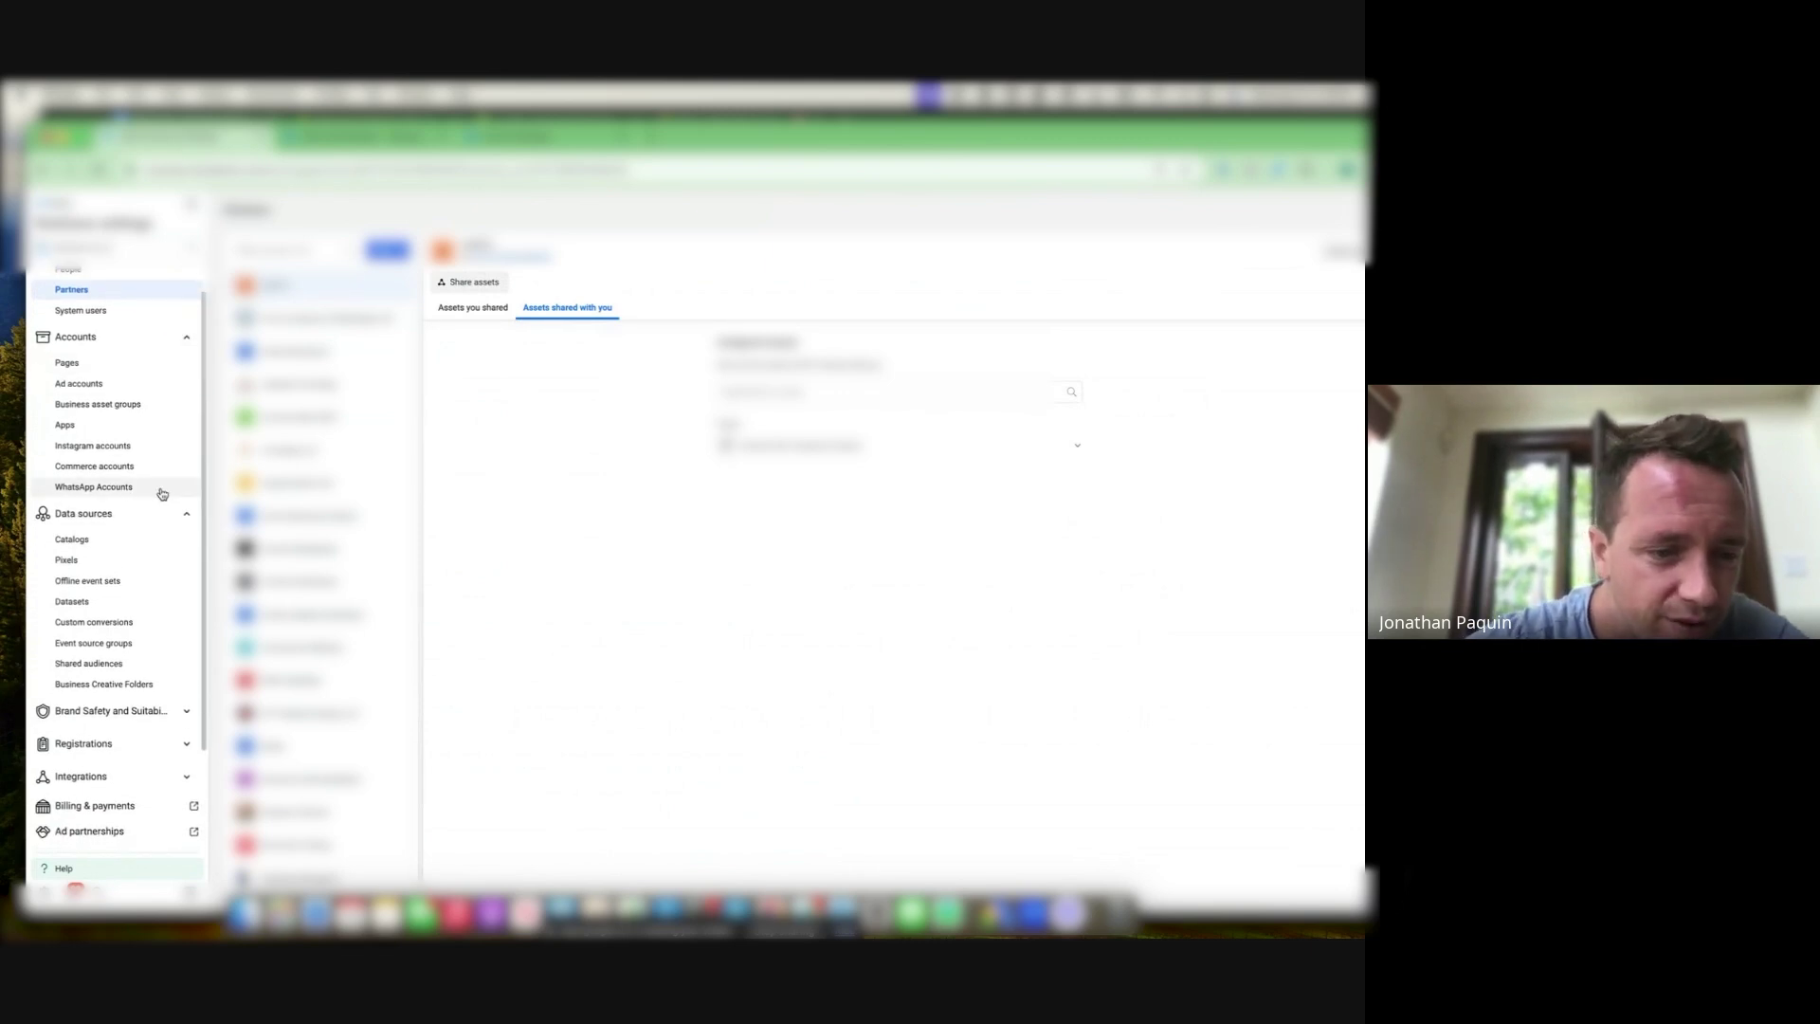
scroll(162, 493, "down", 1)
left_click(133, 664)
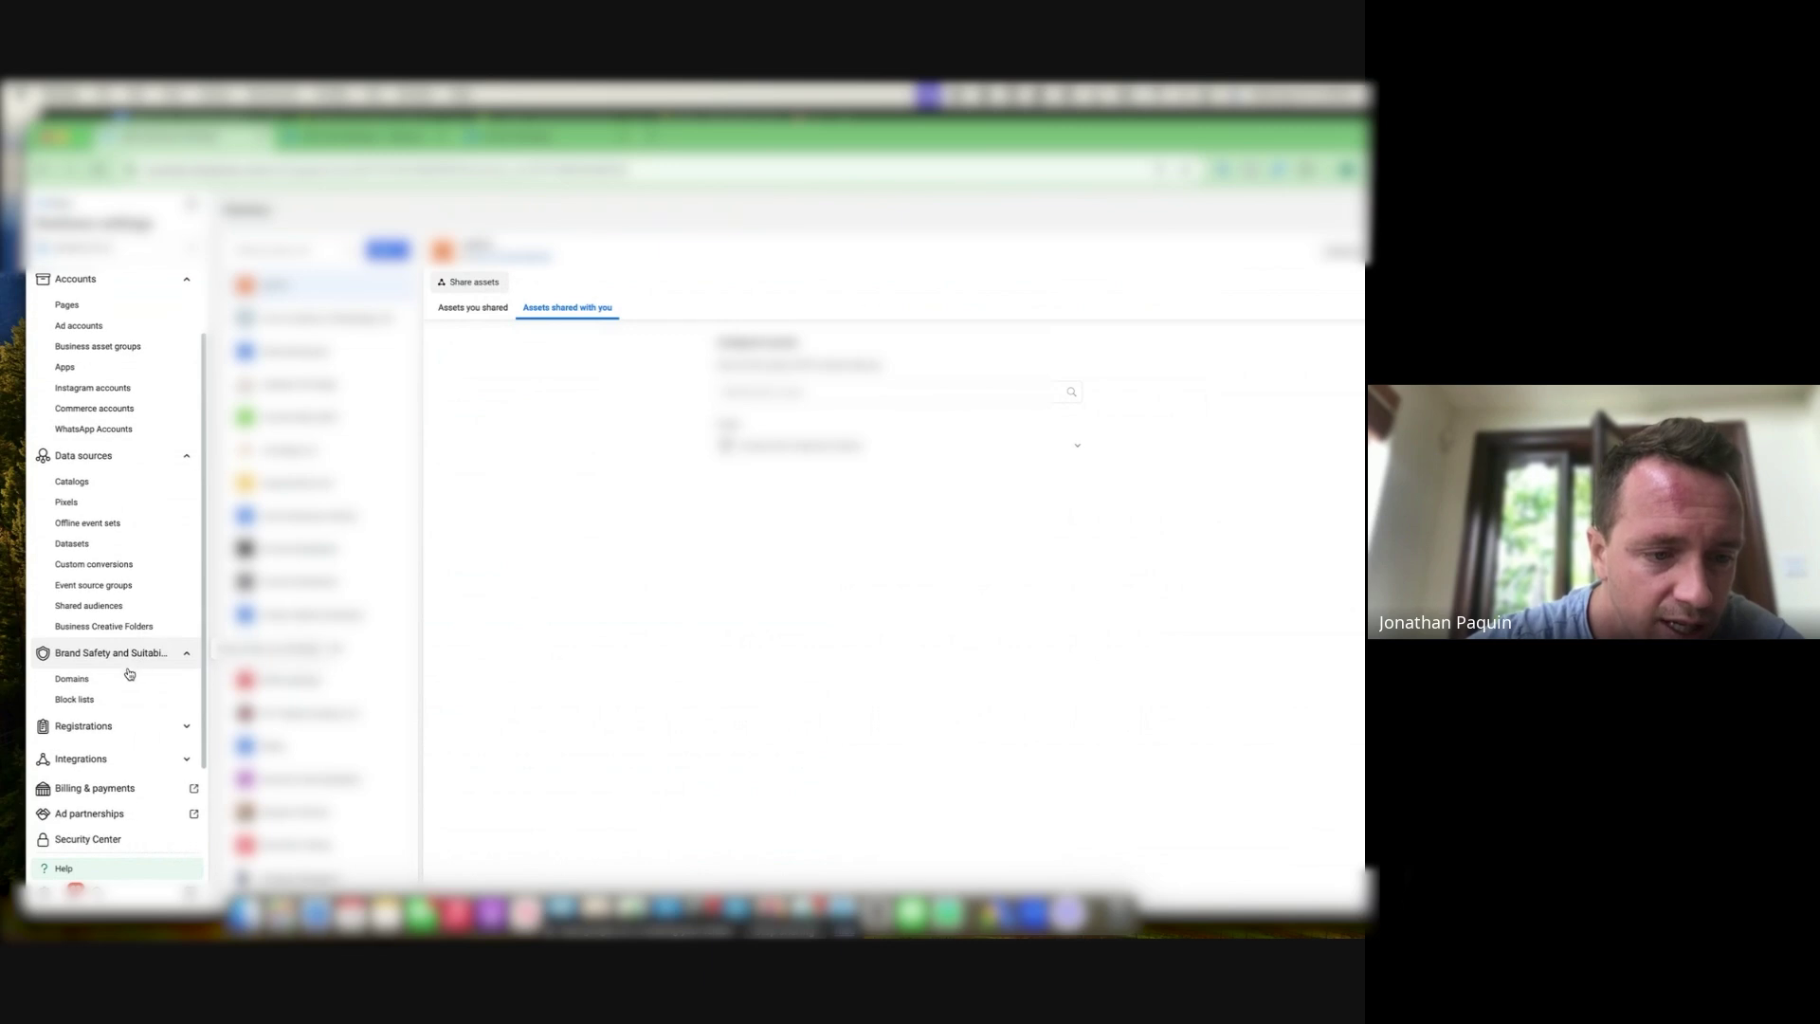
left_click(129, 676)
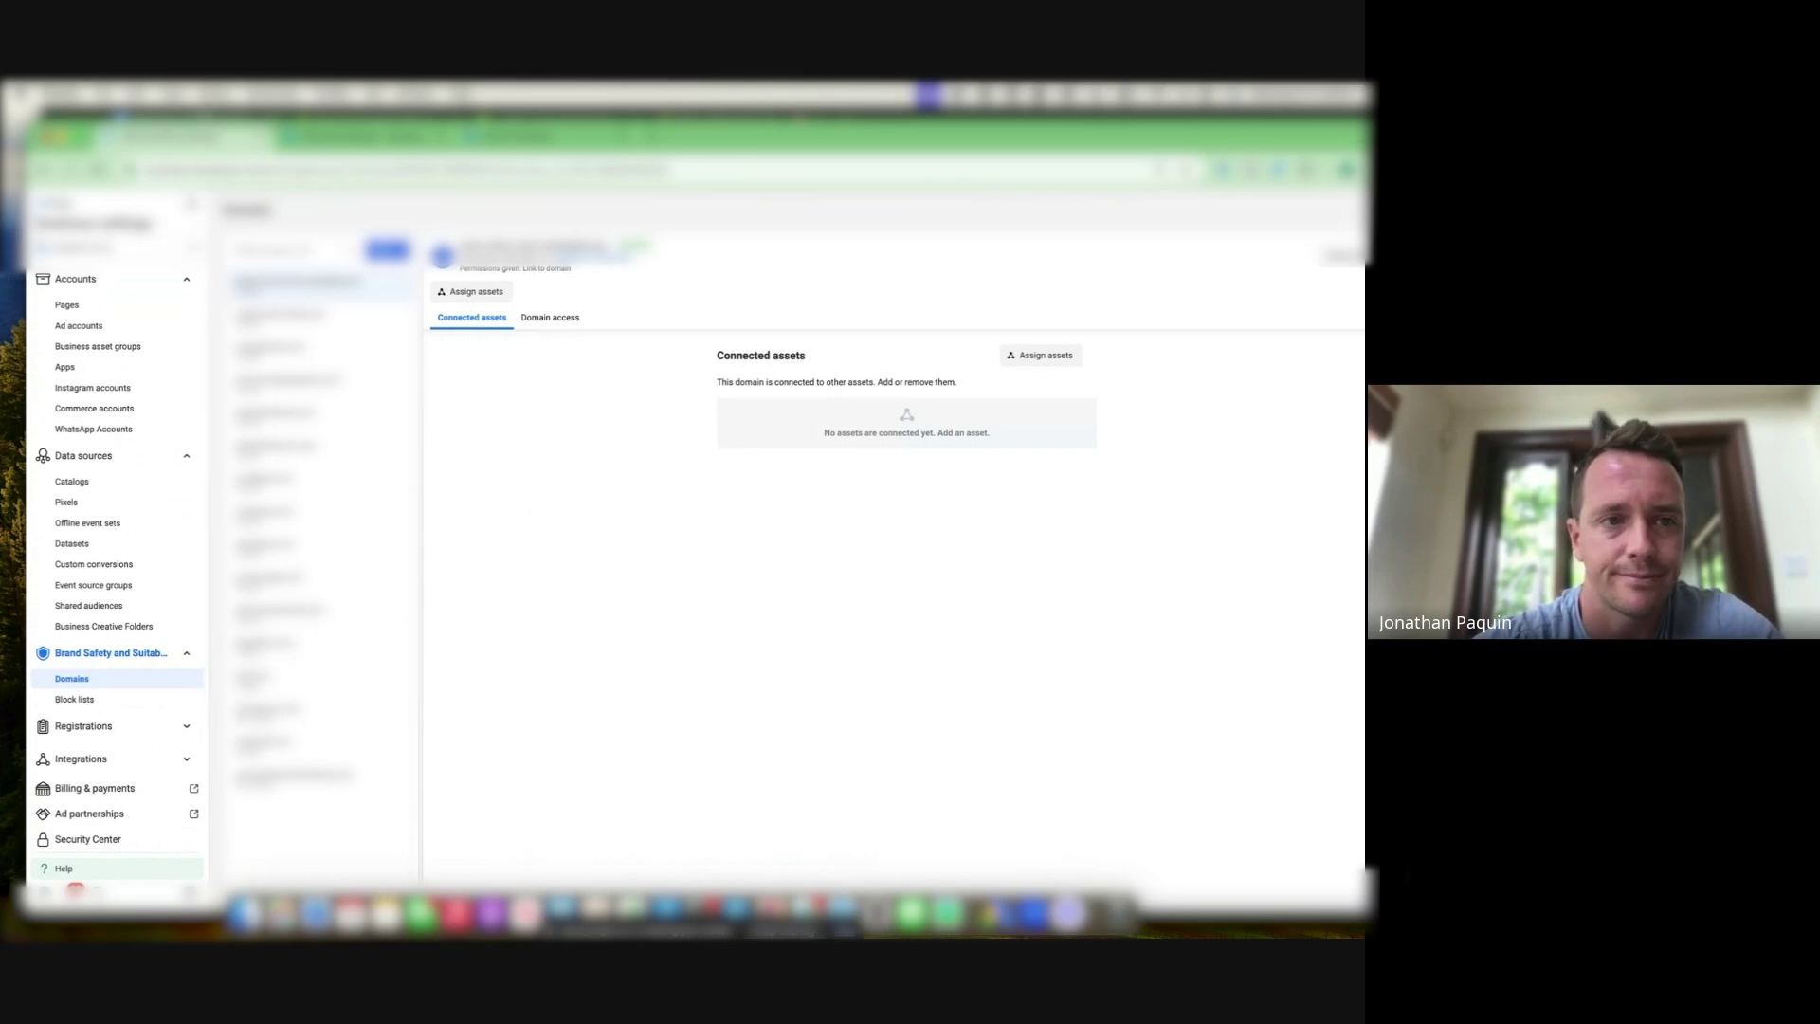
Return to the Google Docs outline and review the Ad Account Setup section on daily spending limit, columns and audience creation
key("super+Tab")
scroll(507, 608, "down", 3)
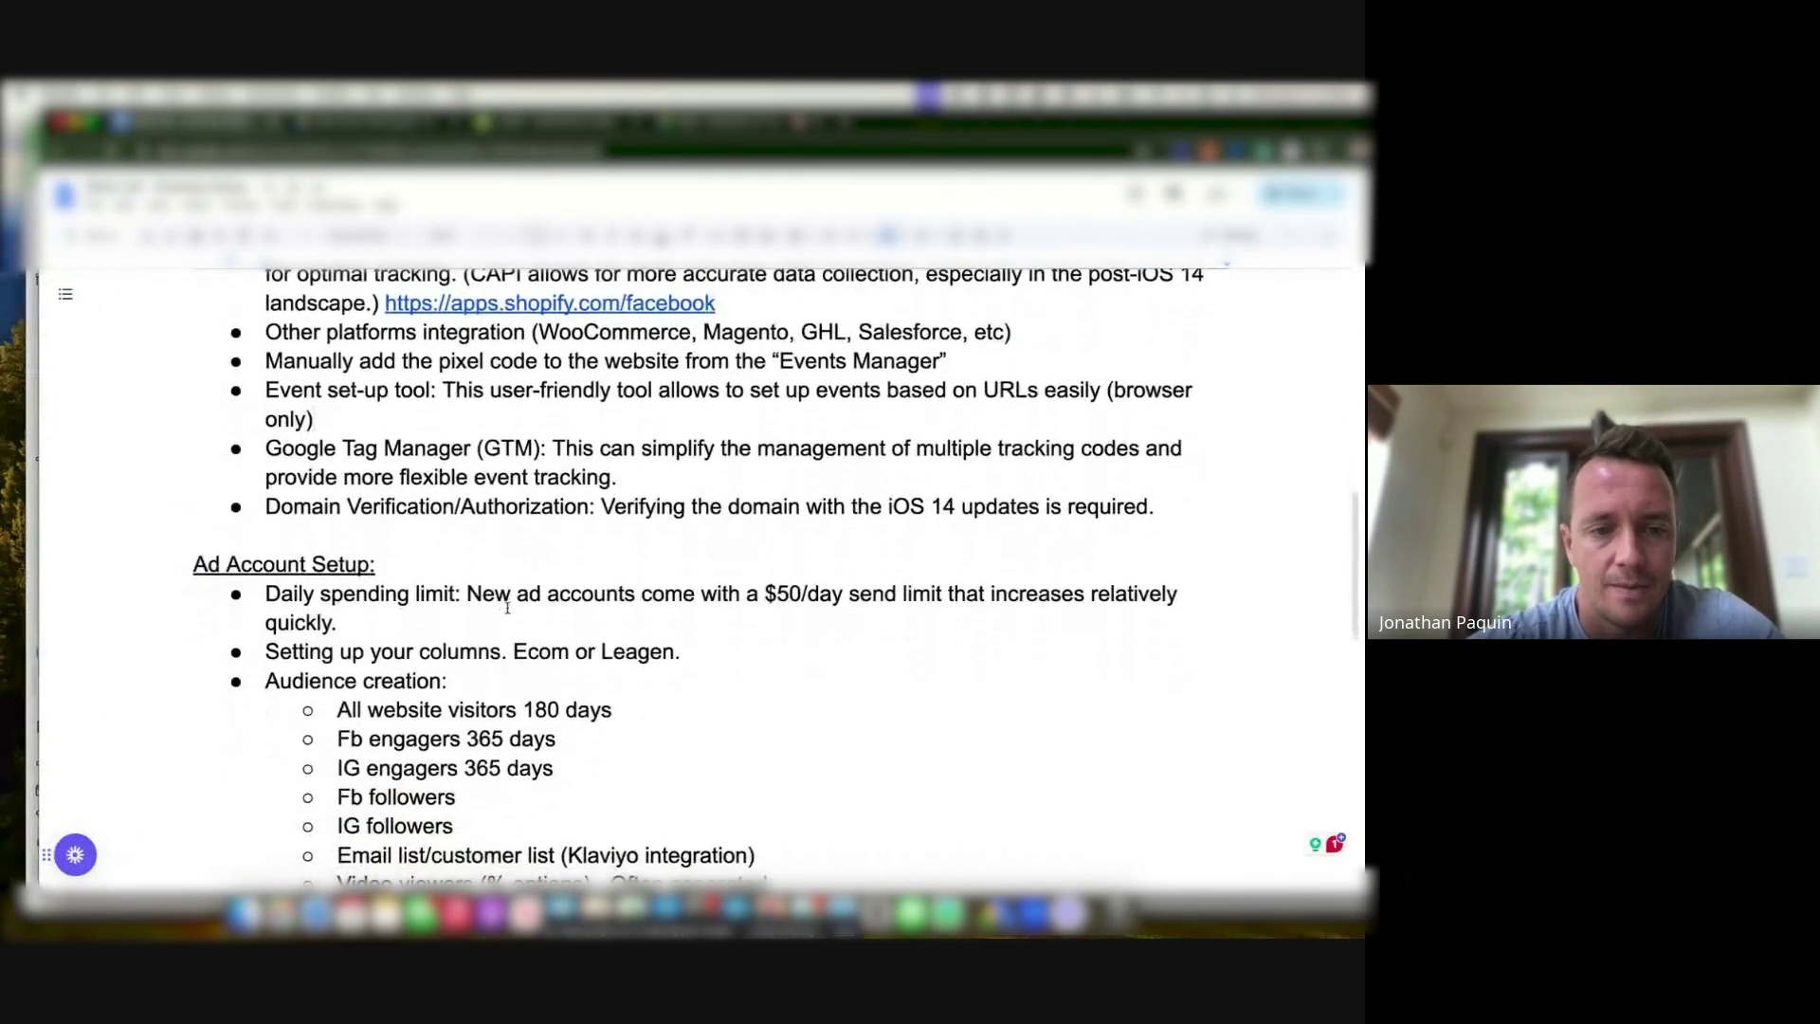
scroll(338, 612, "down", 1)
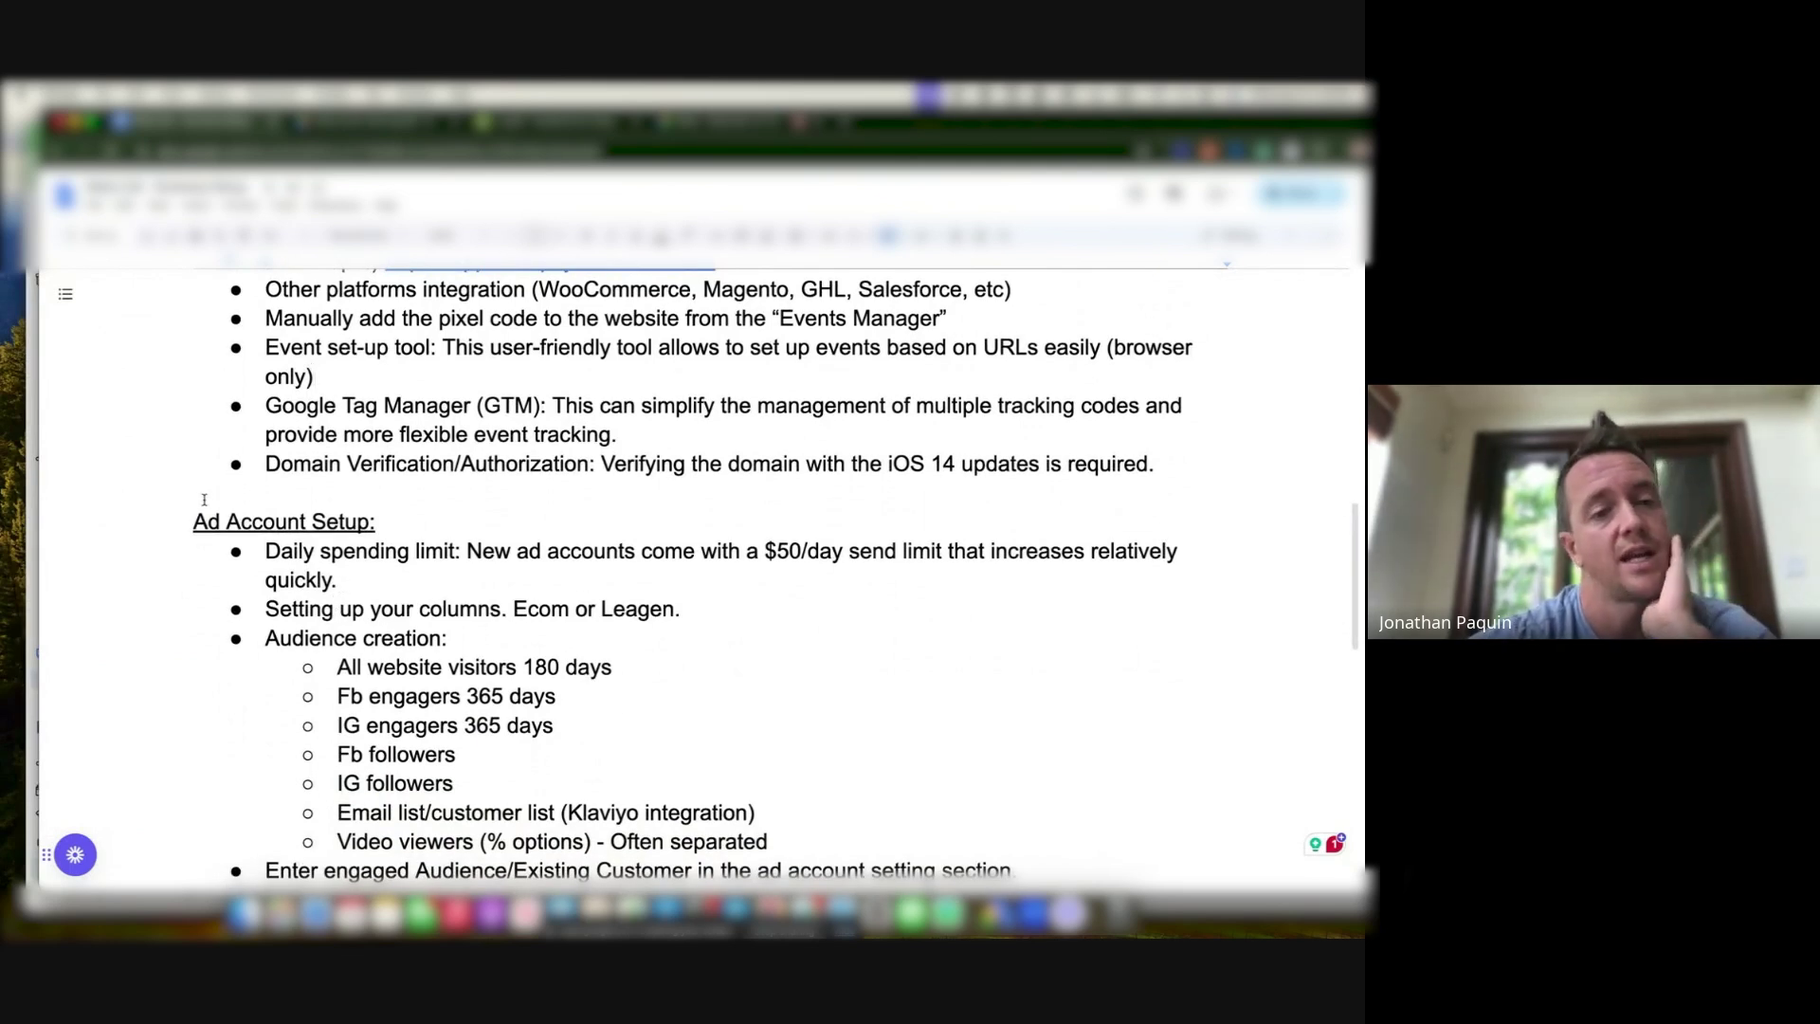
Switch to Meta Billing & payments and open the billing details of the second listed ad account
left_click(34, 453)
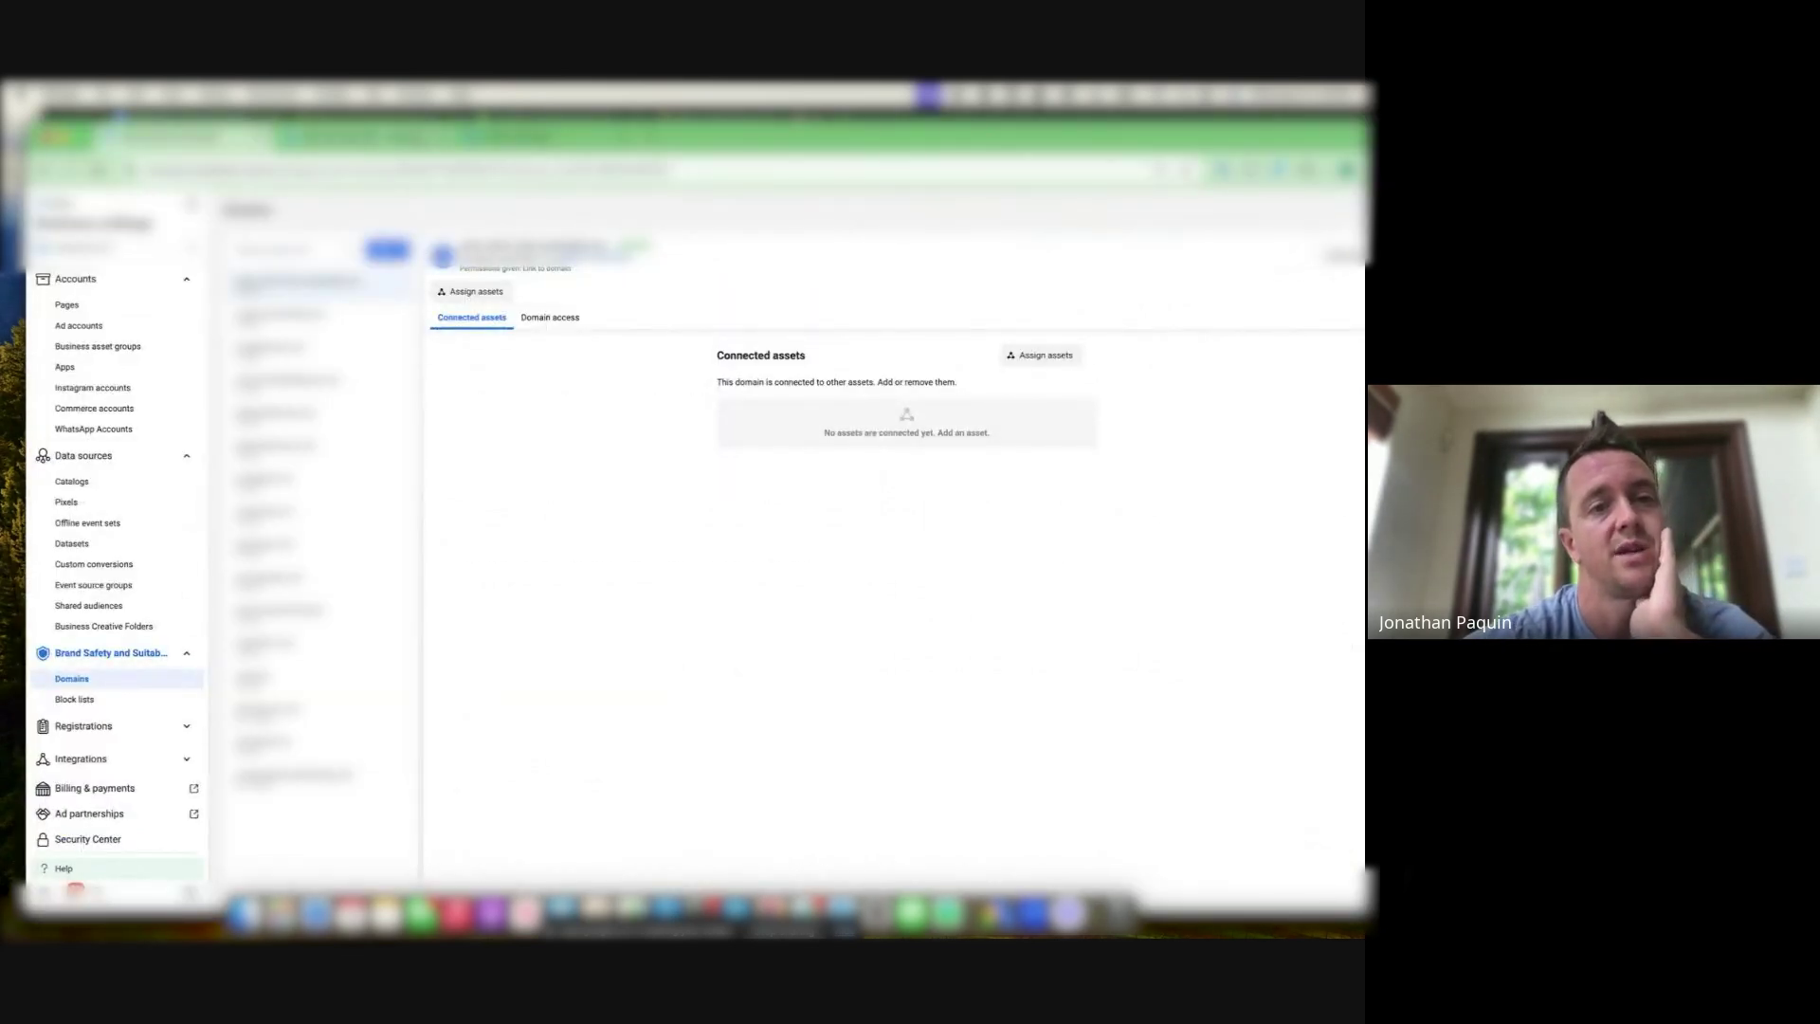
left_click(412, 142)
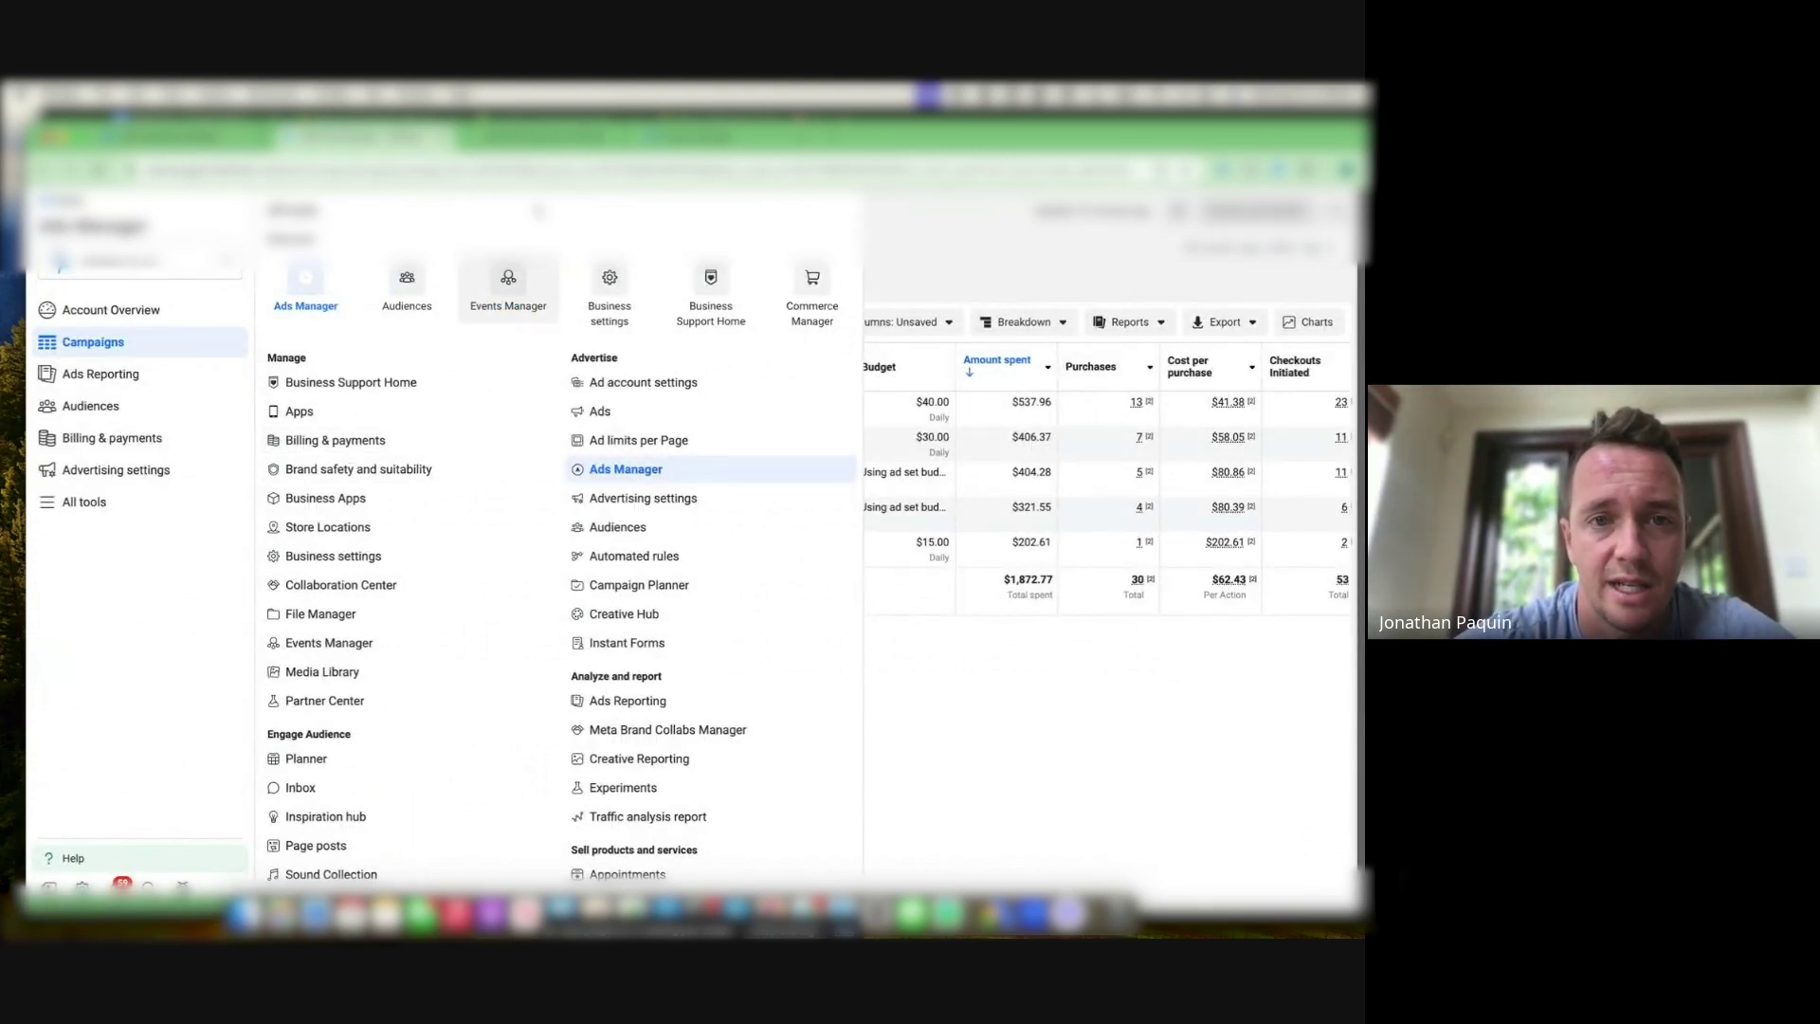
left_click(547, 135)
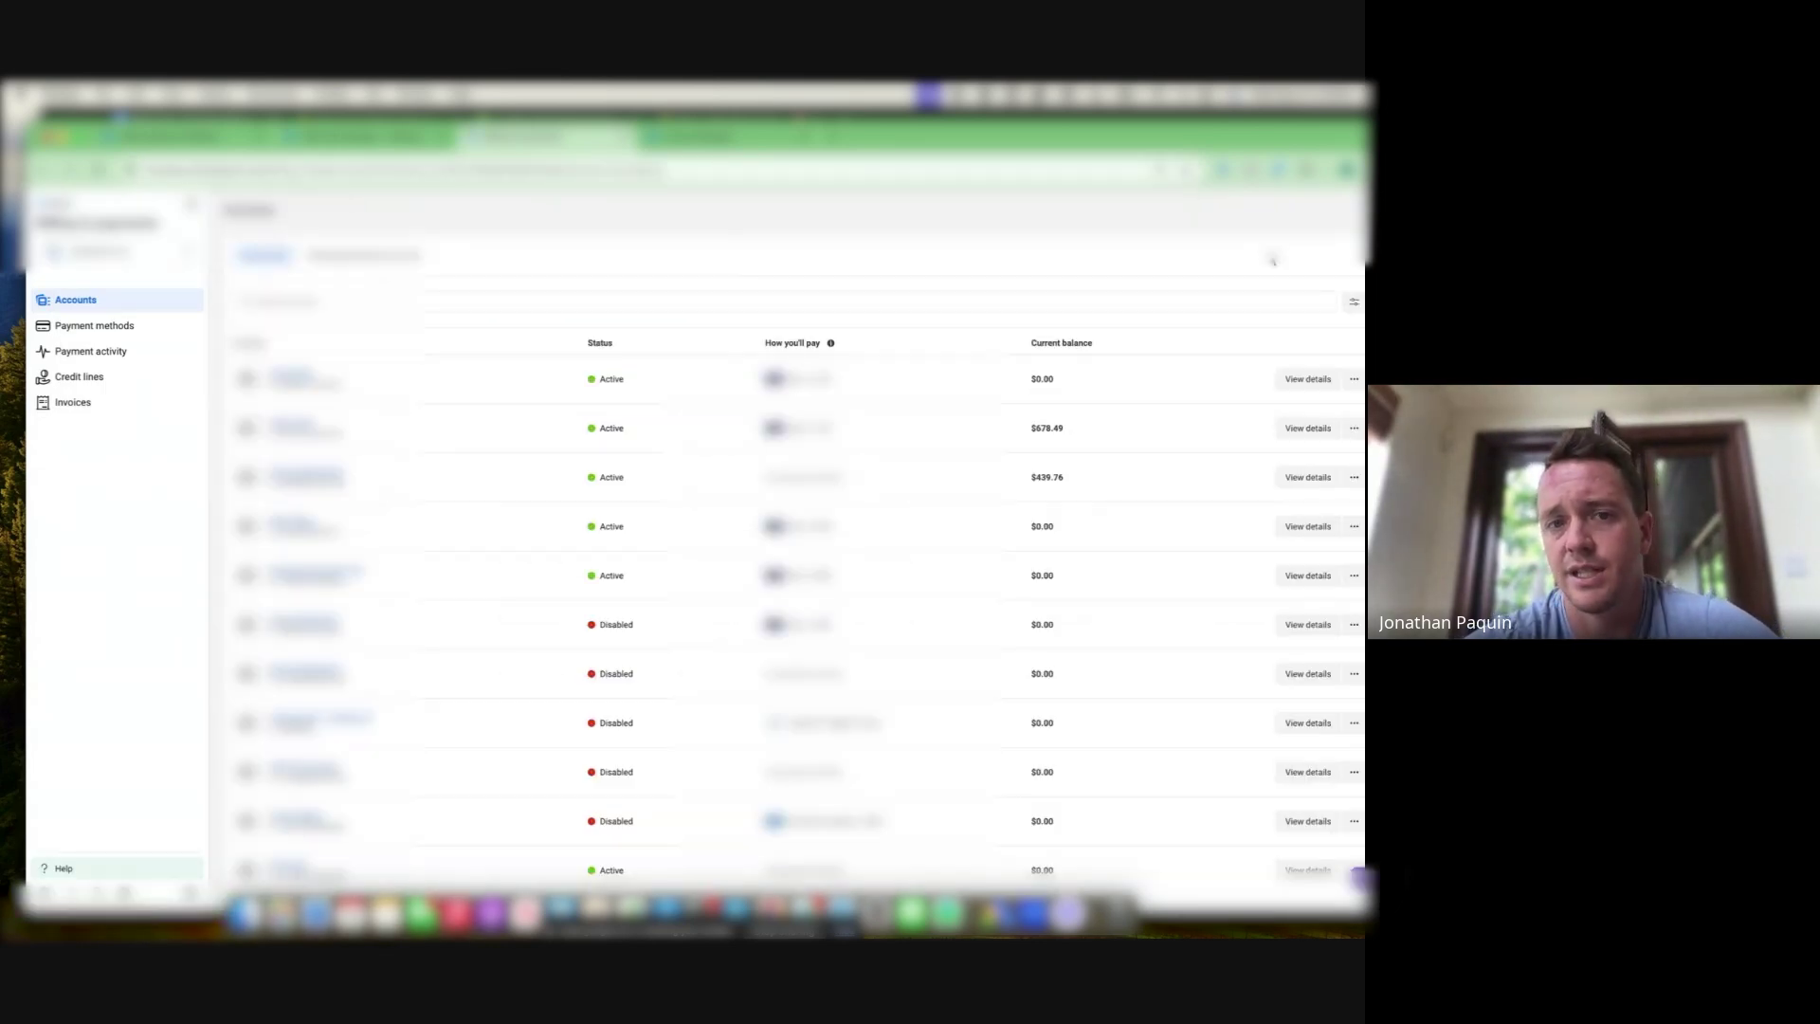
left_click_drag(1043, 136, 1017, 135)
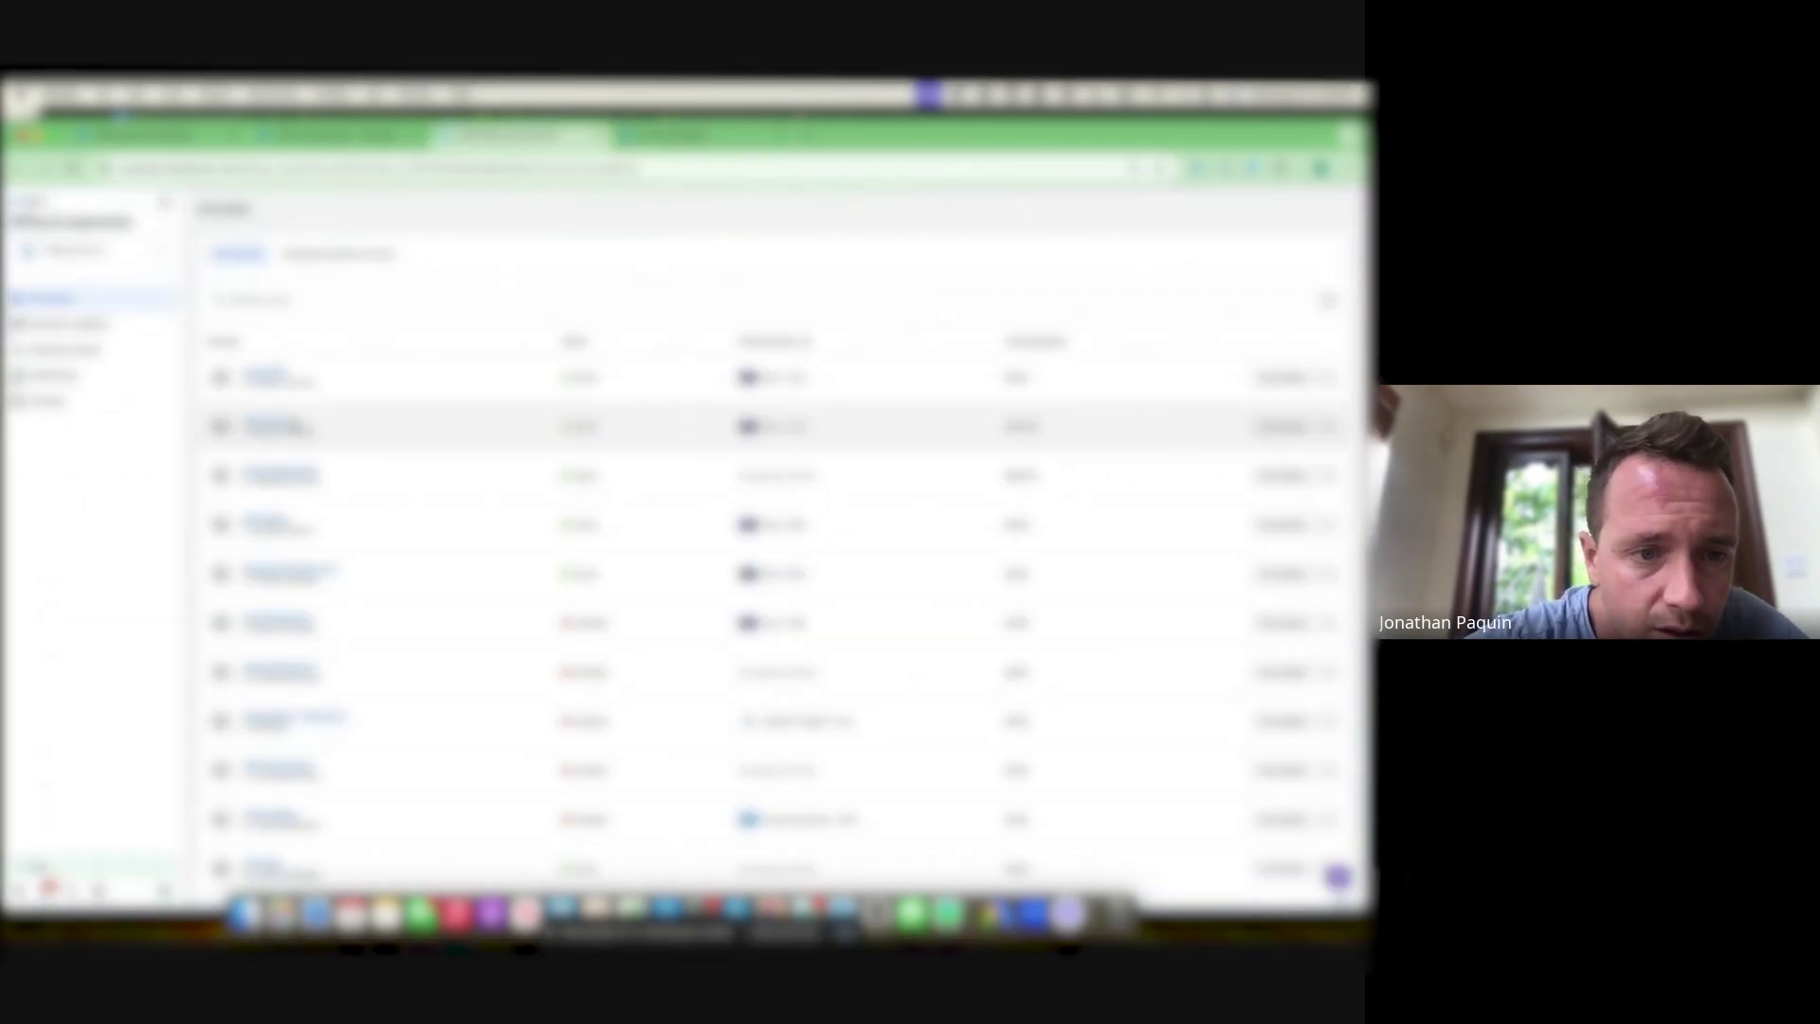
left_click(270, 427)
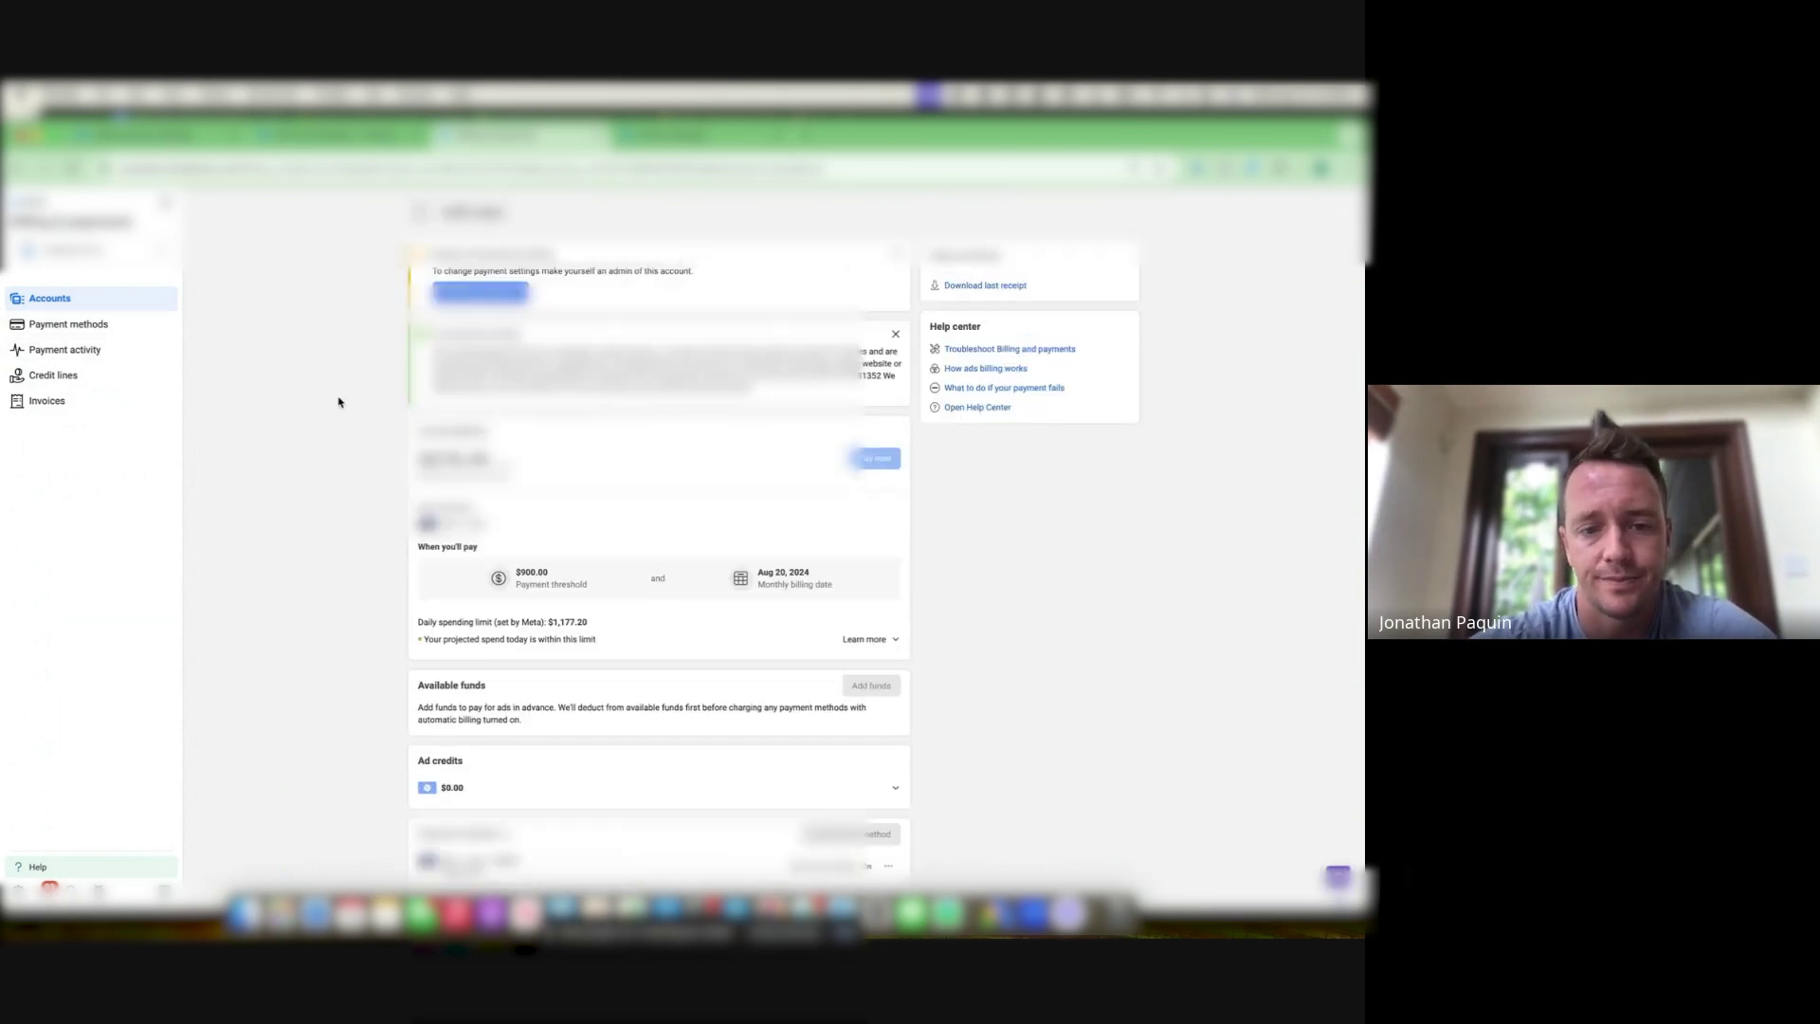
Highlight the ad account's daily spending limit set by Meta
left_click_drag(598, 624, 415, 623)
left_click(591, 621)
left_click_drag(591, 622, 548, 621)
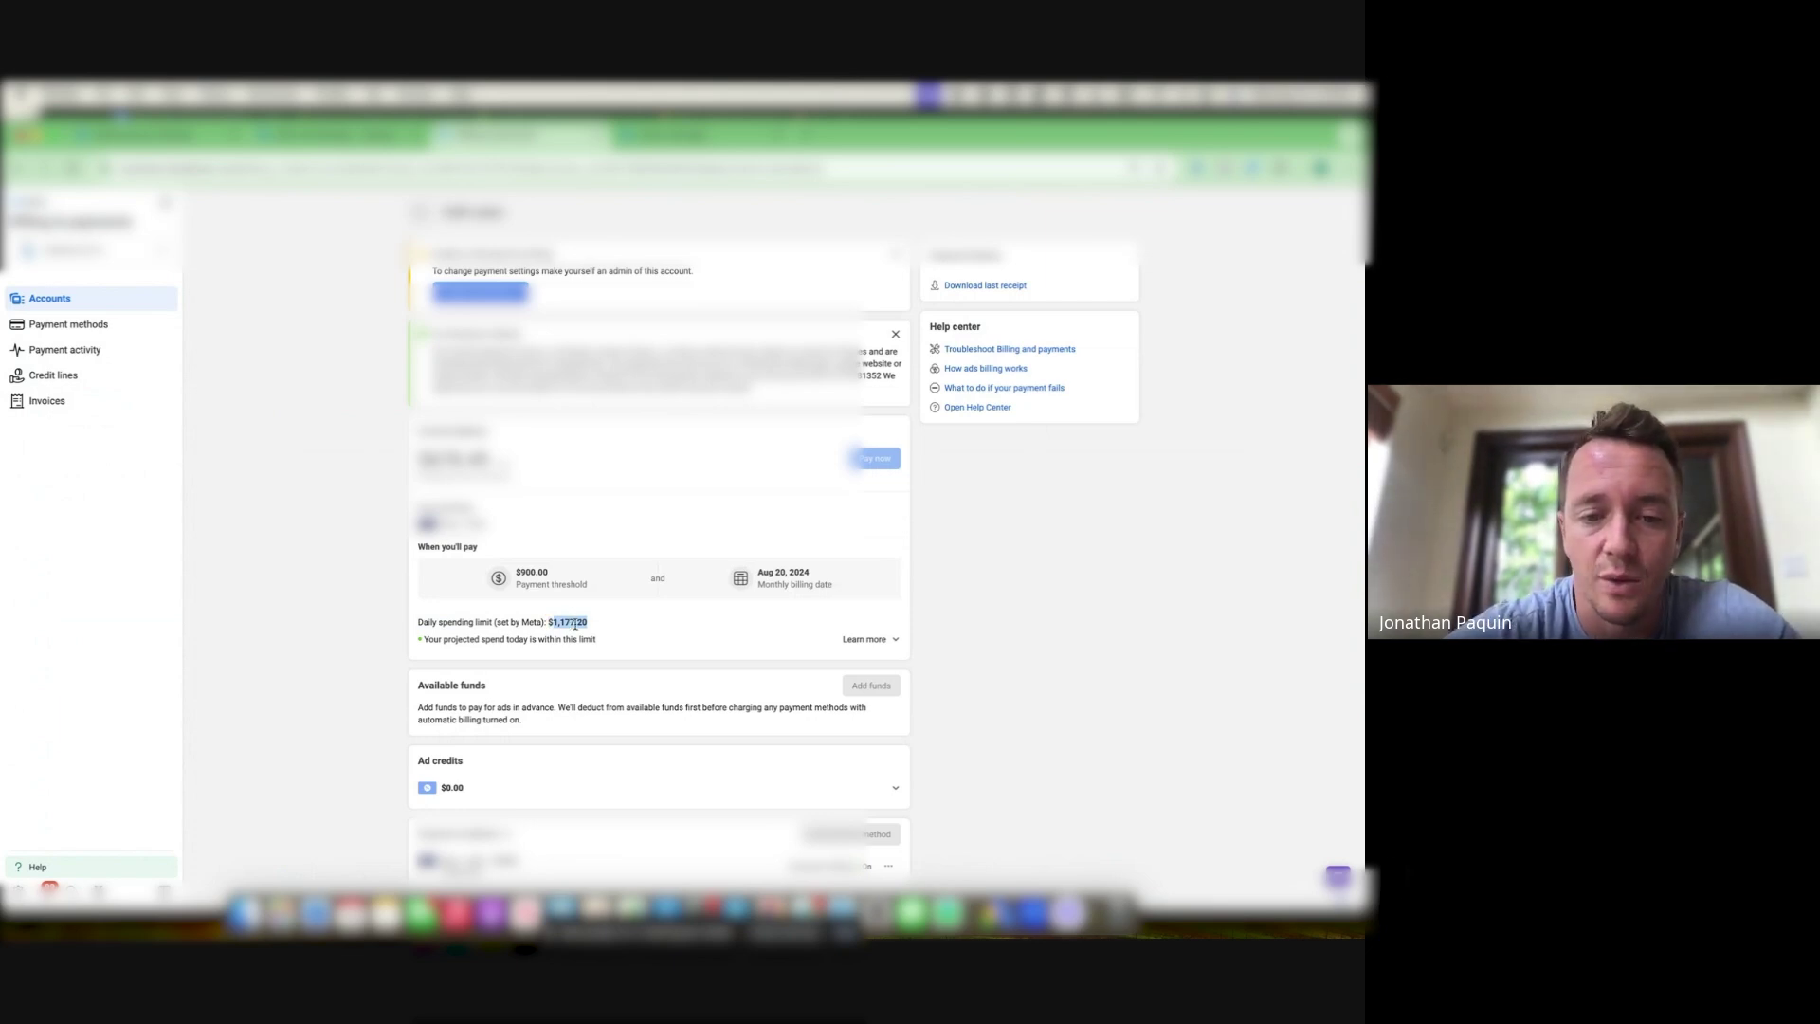
Select the full daily spending limit line in the billing details, and reselect only its dollar amount
triple_click(576, 621)
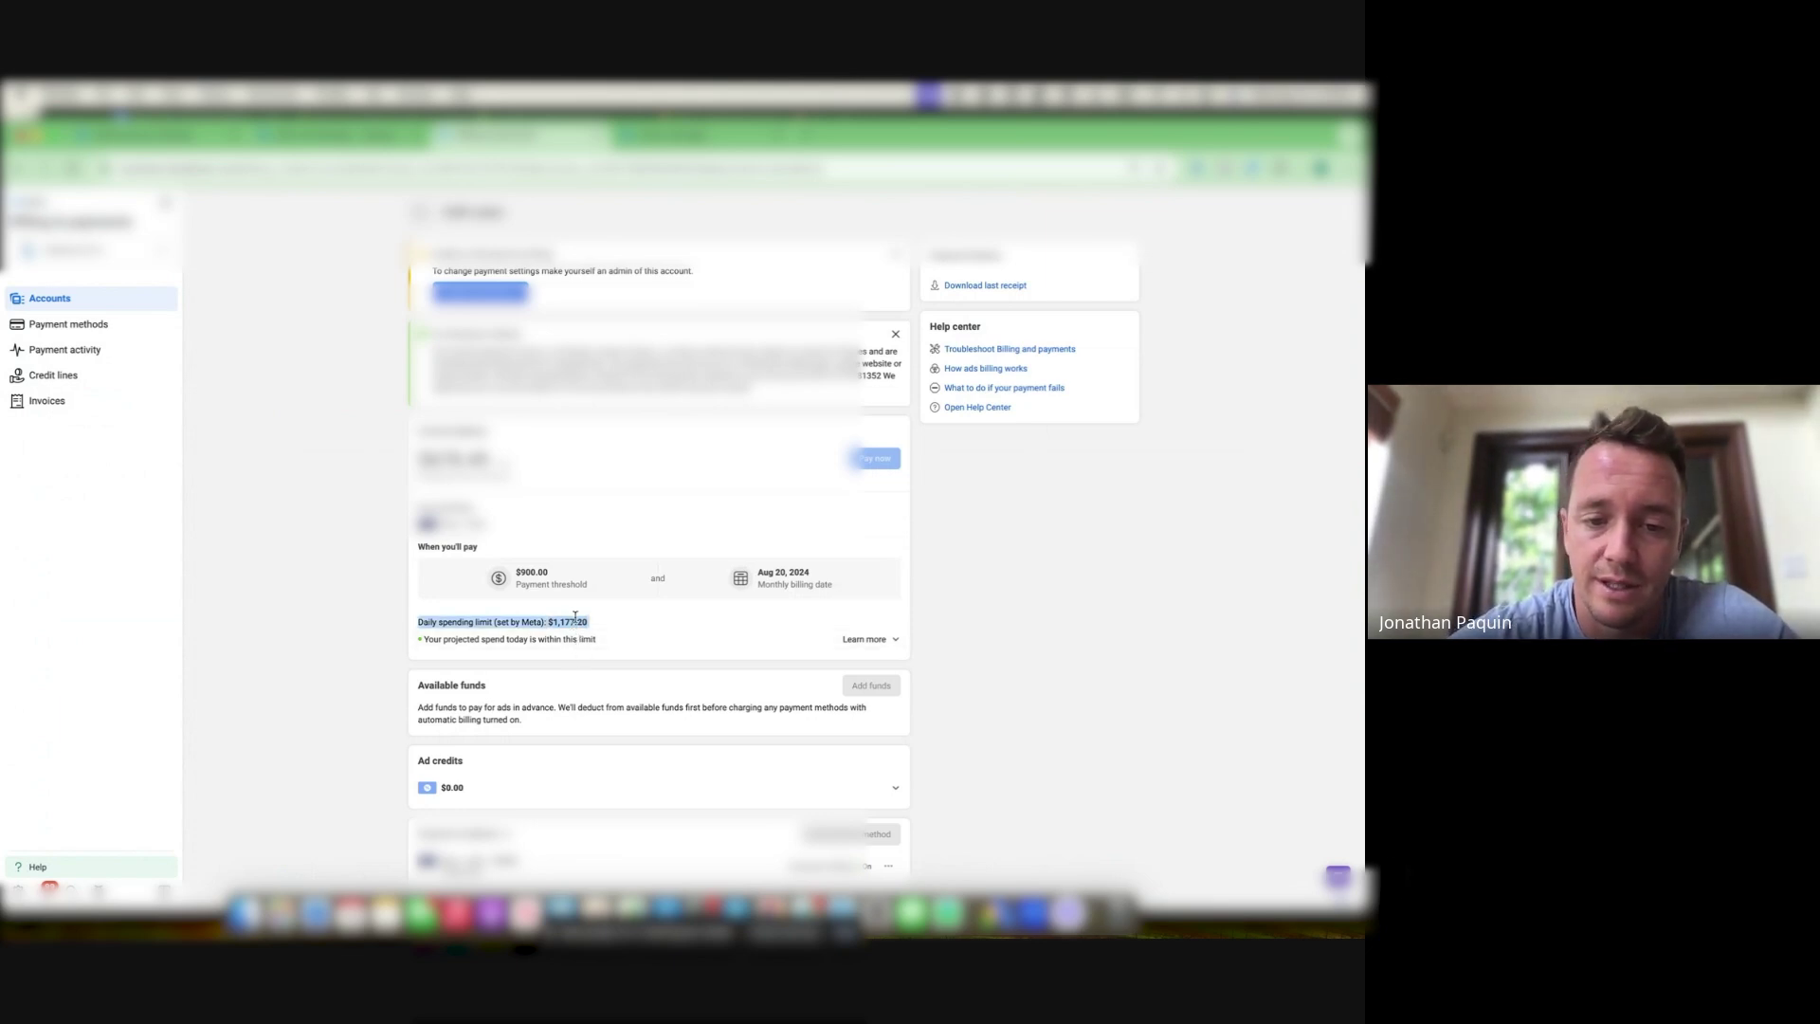
left_click(575, 618)
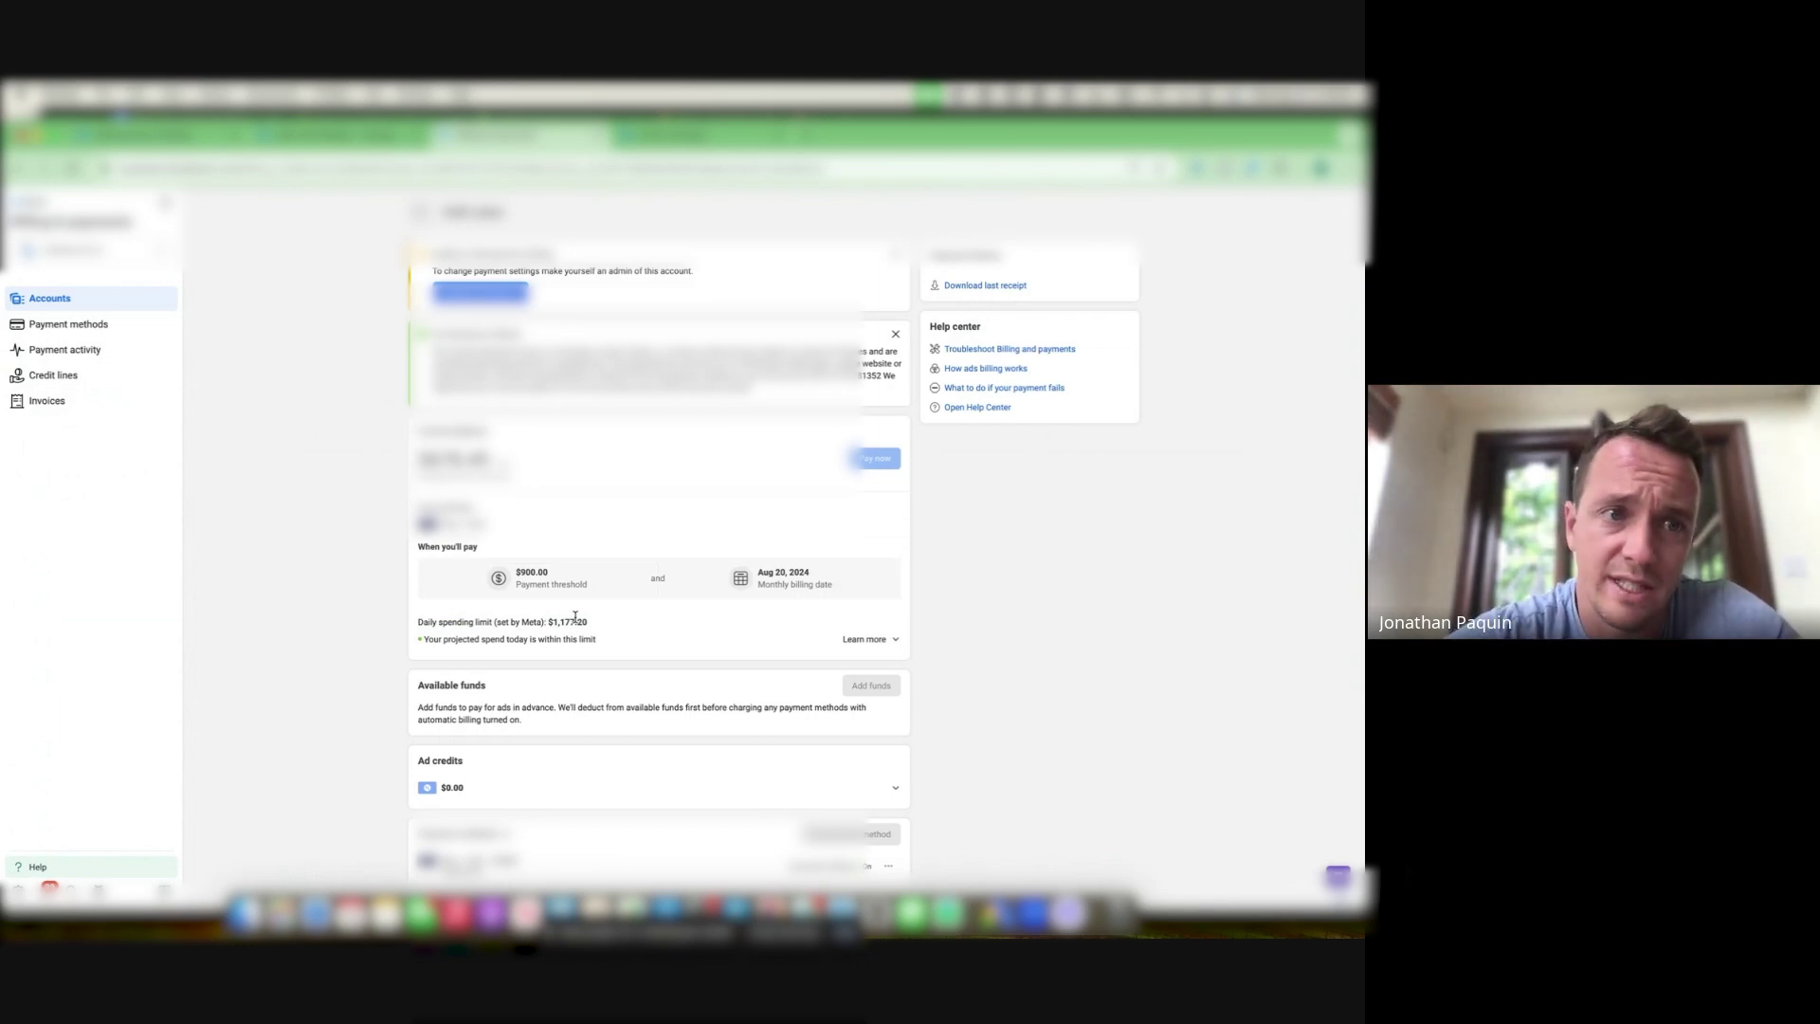
double_click(566, 621)
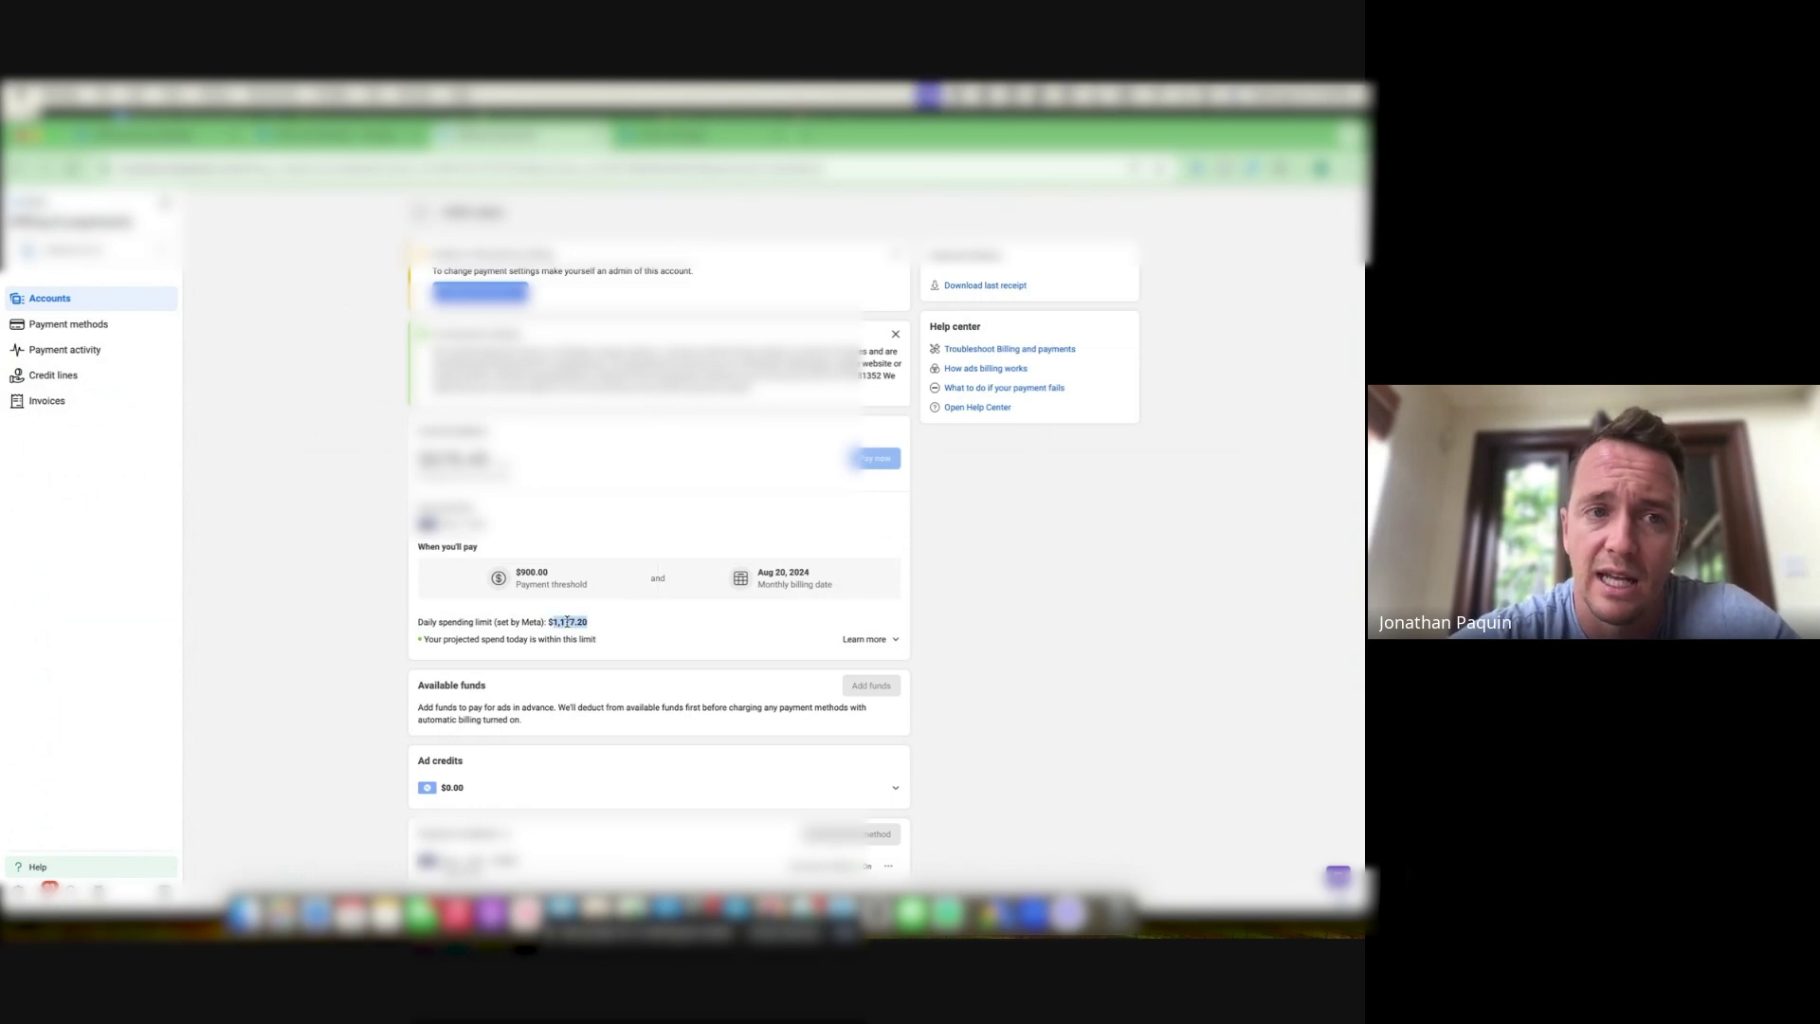
Return to the Google Docs outline and place the cursor in the "Setting up your columns. Ecom or Leagen." bullet
key("super+Tab")
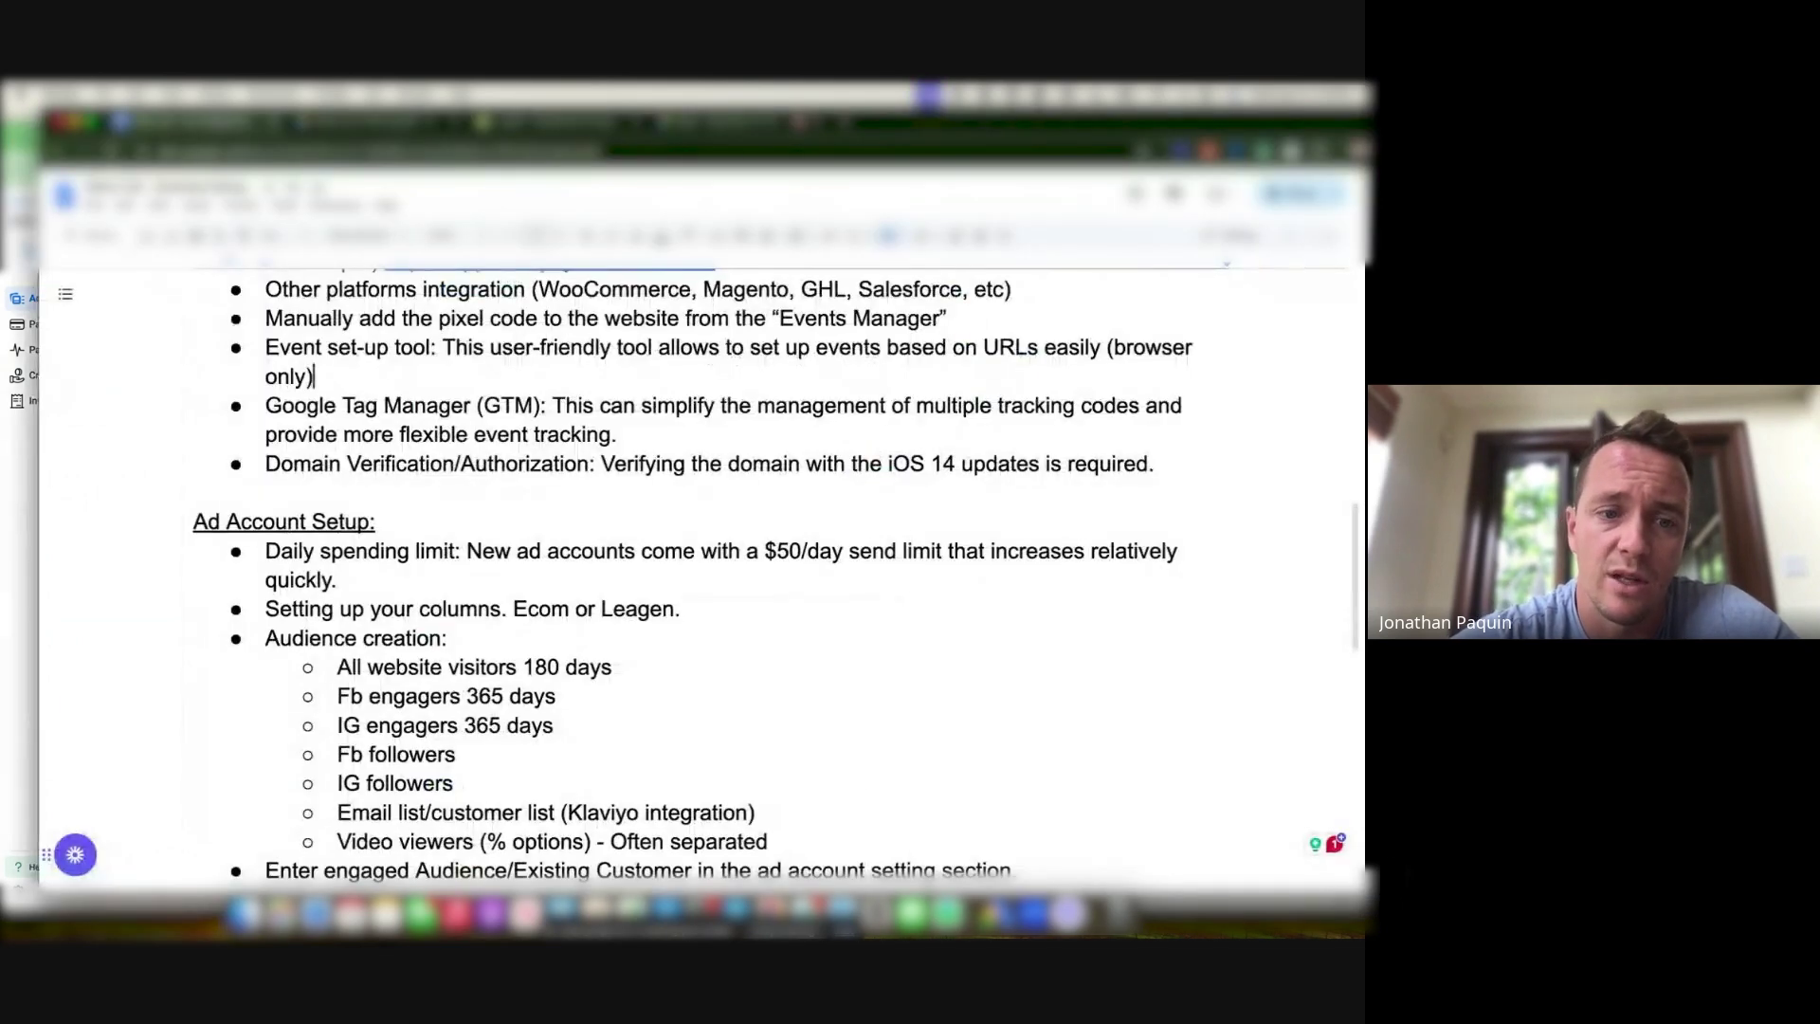
scroll(494, 495, "down", 2)
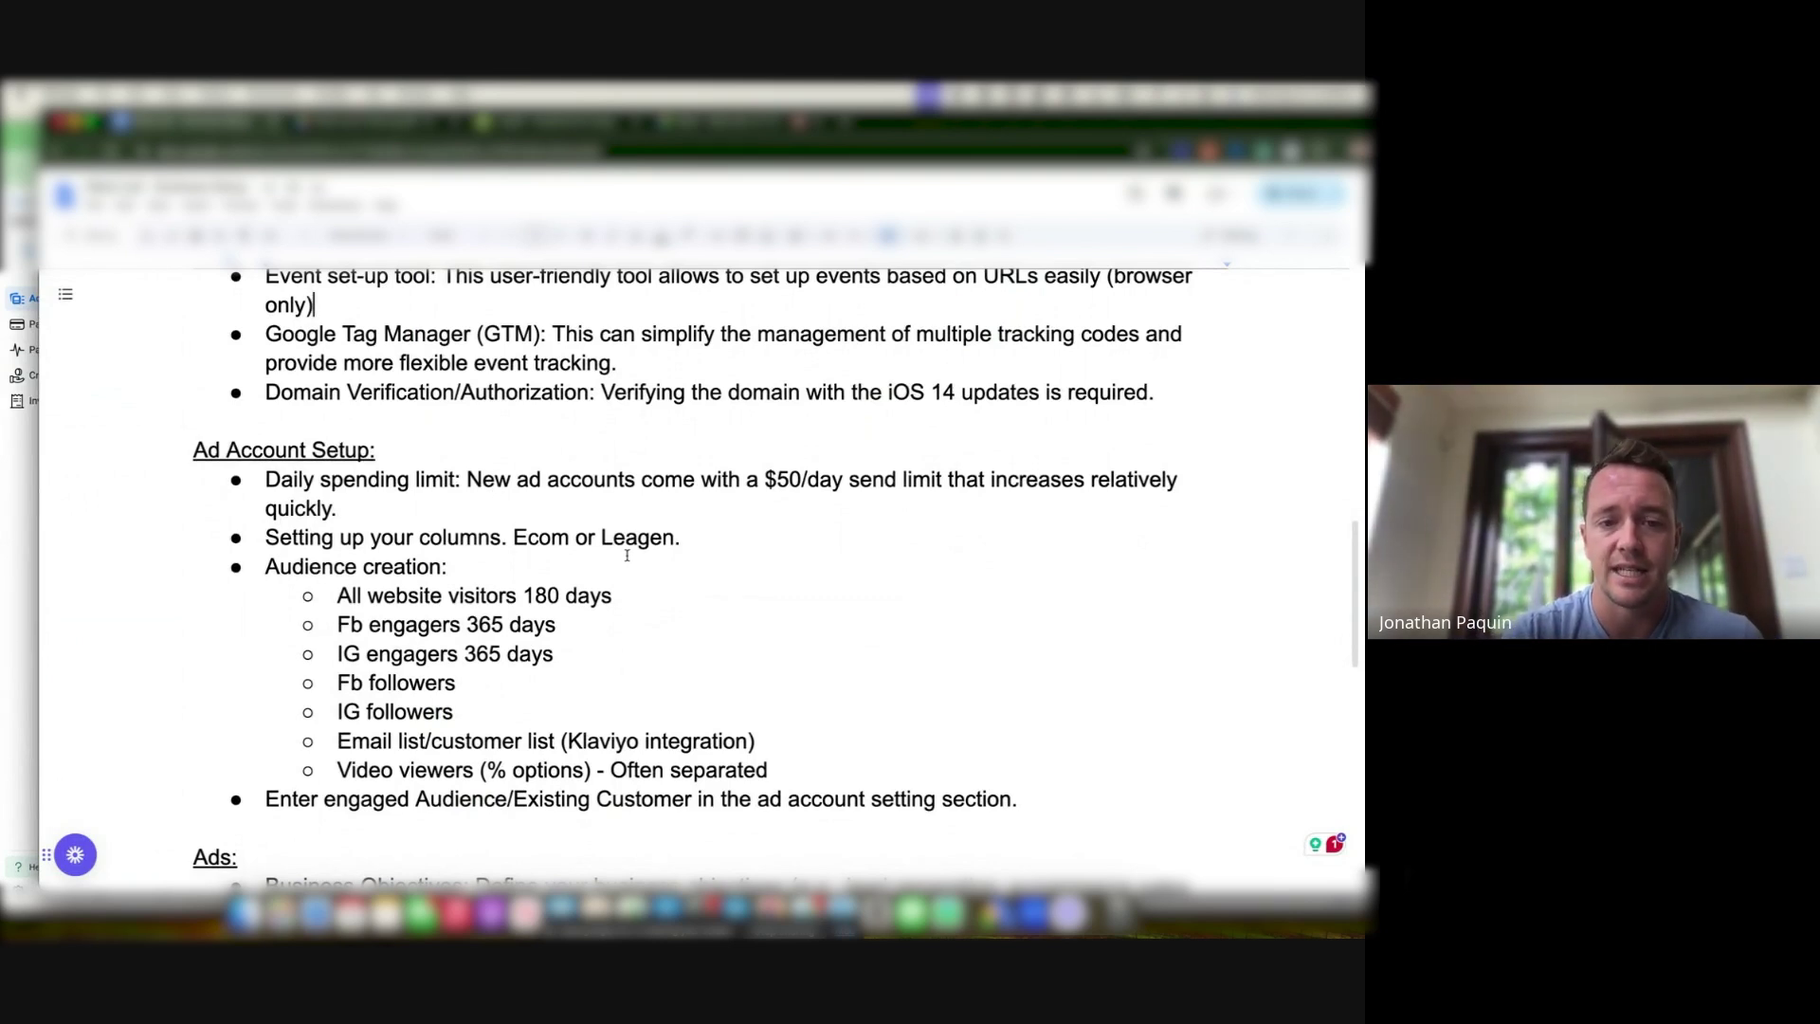
left_click(490, 538)
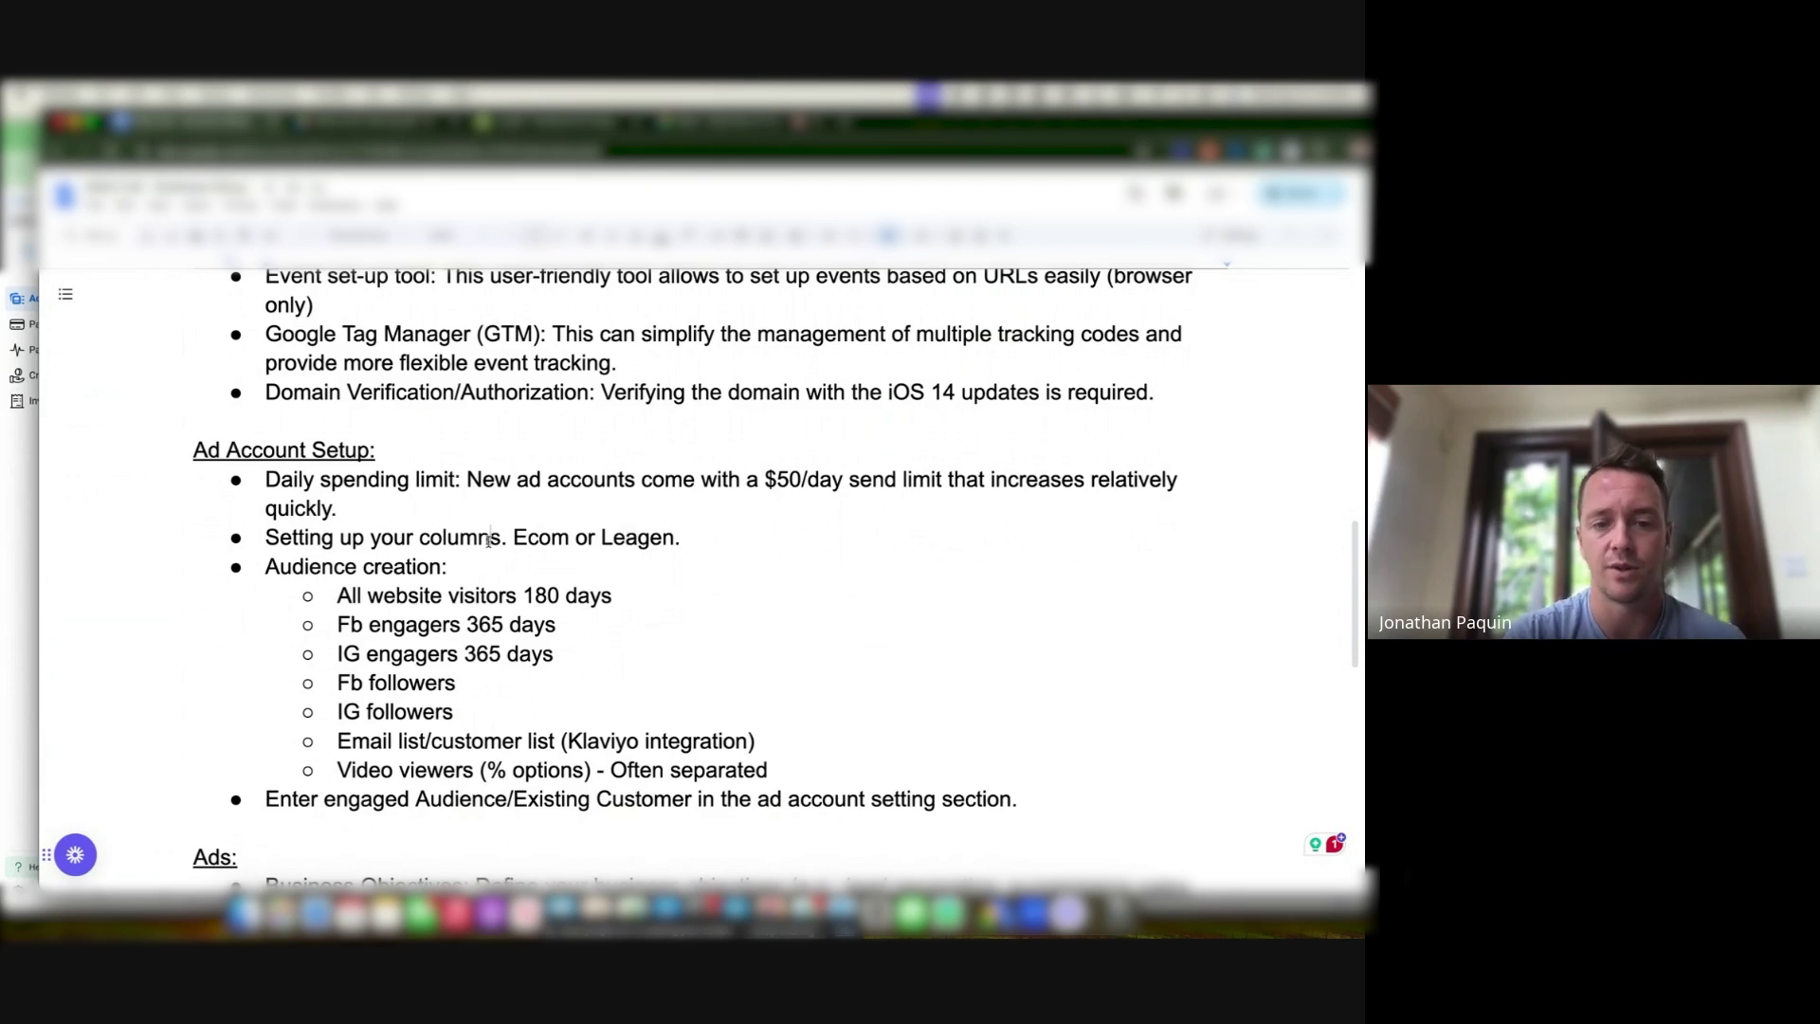
scroll(489, 541, "down", 1)
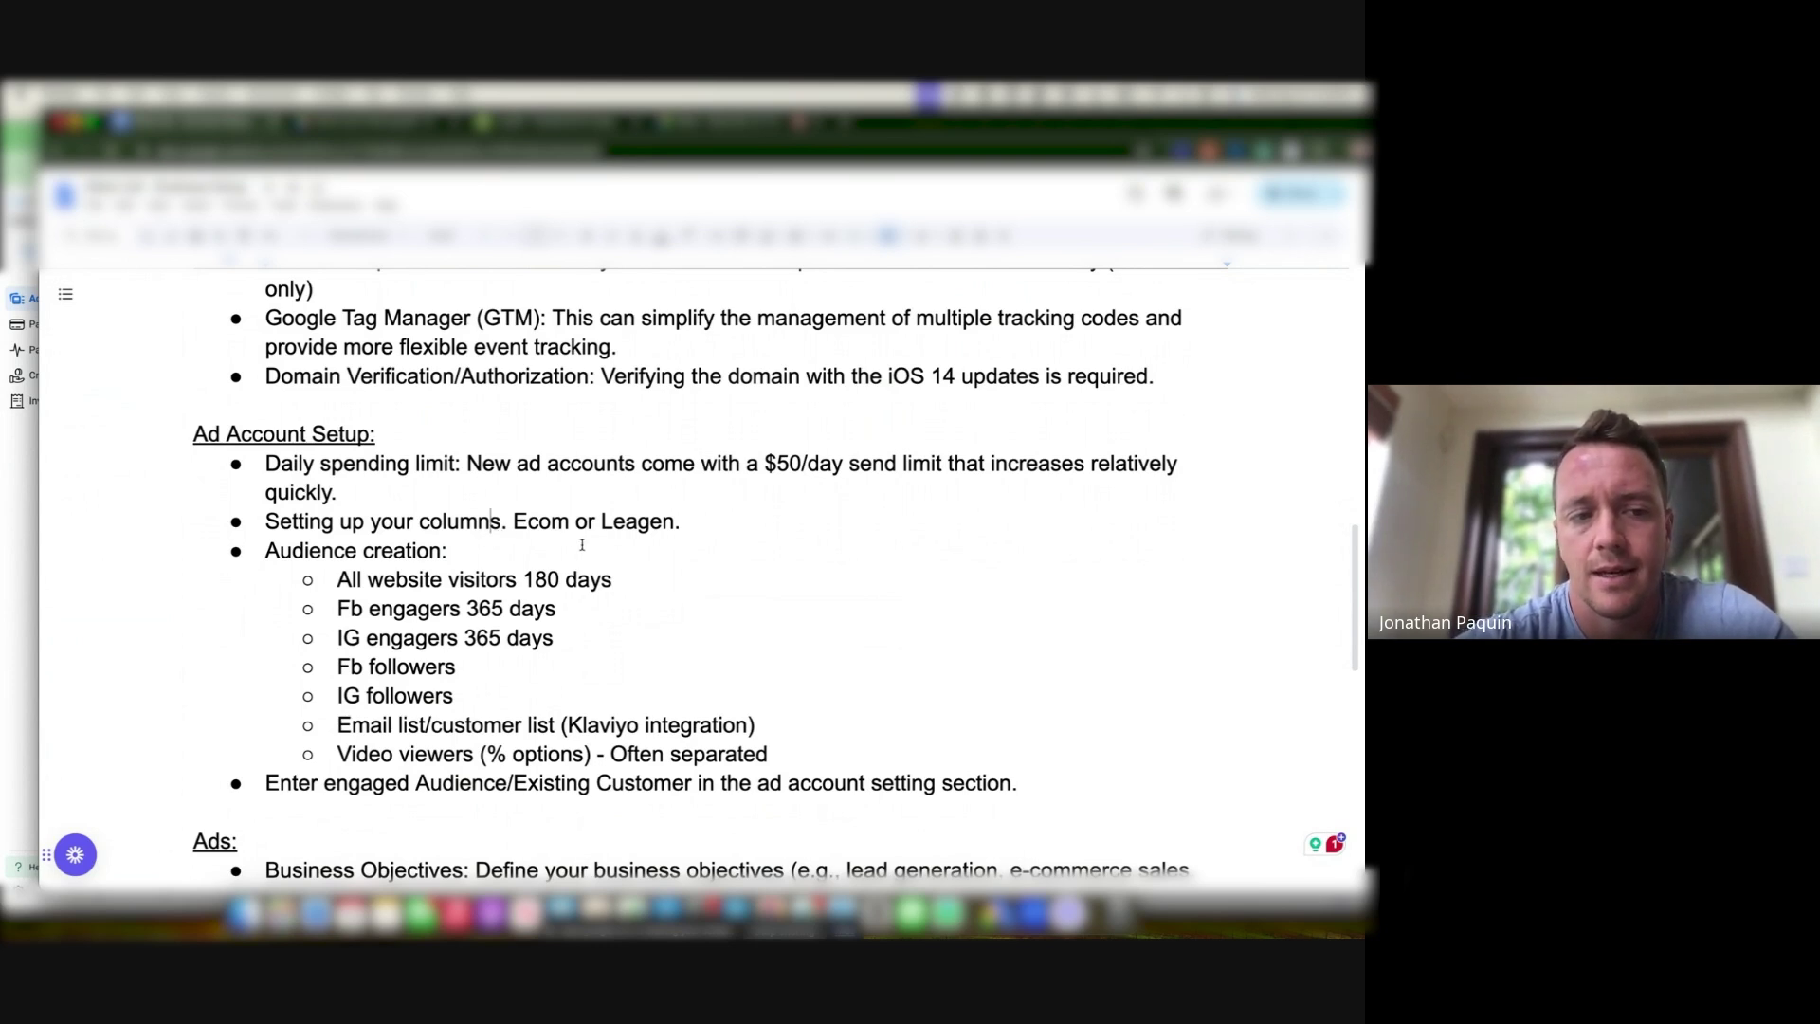
Switch back to the Meta browser window and open two bookmarked ad accounts in Ads Manager, each on its own new page
left_click(17, 561)
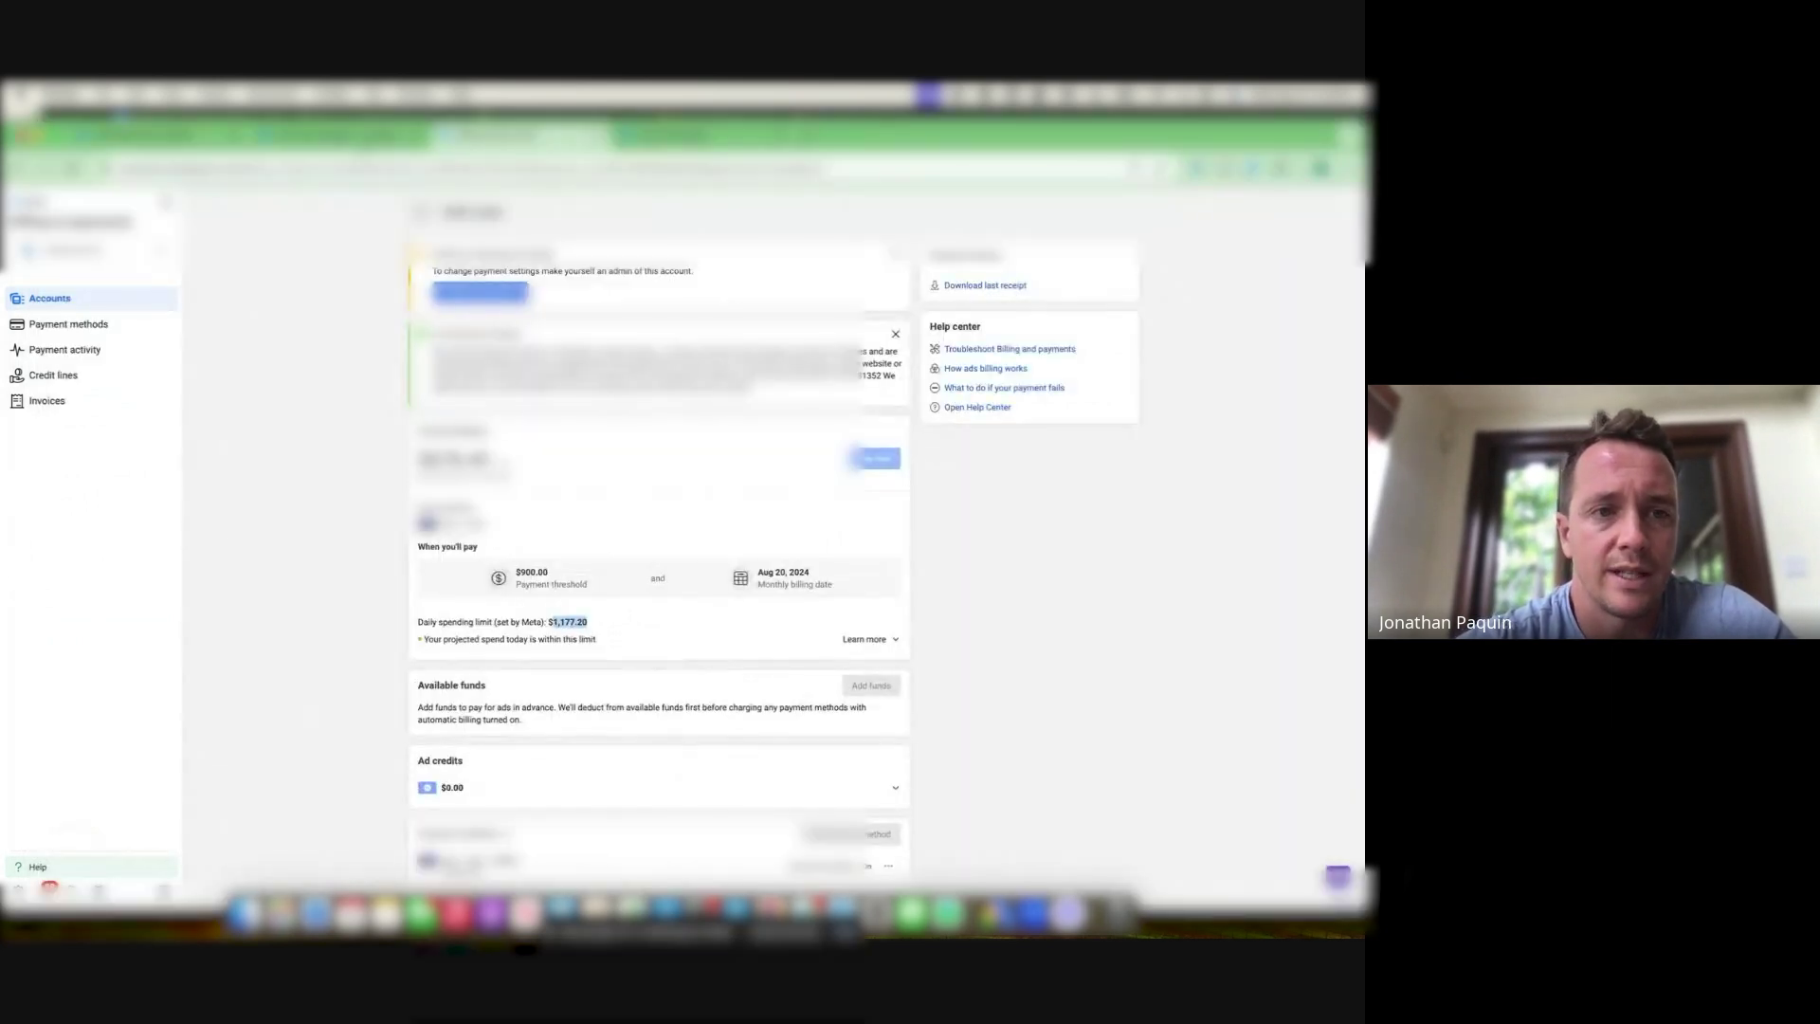
key("ctrl+shift+Tab")
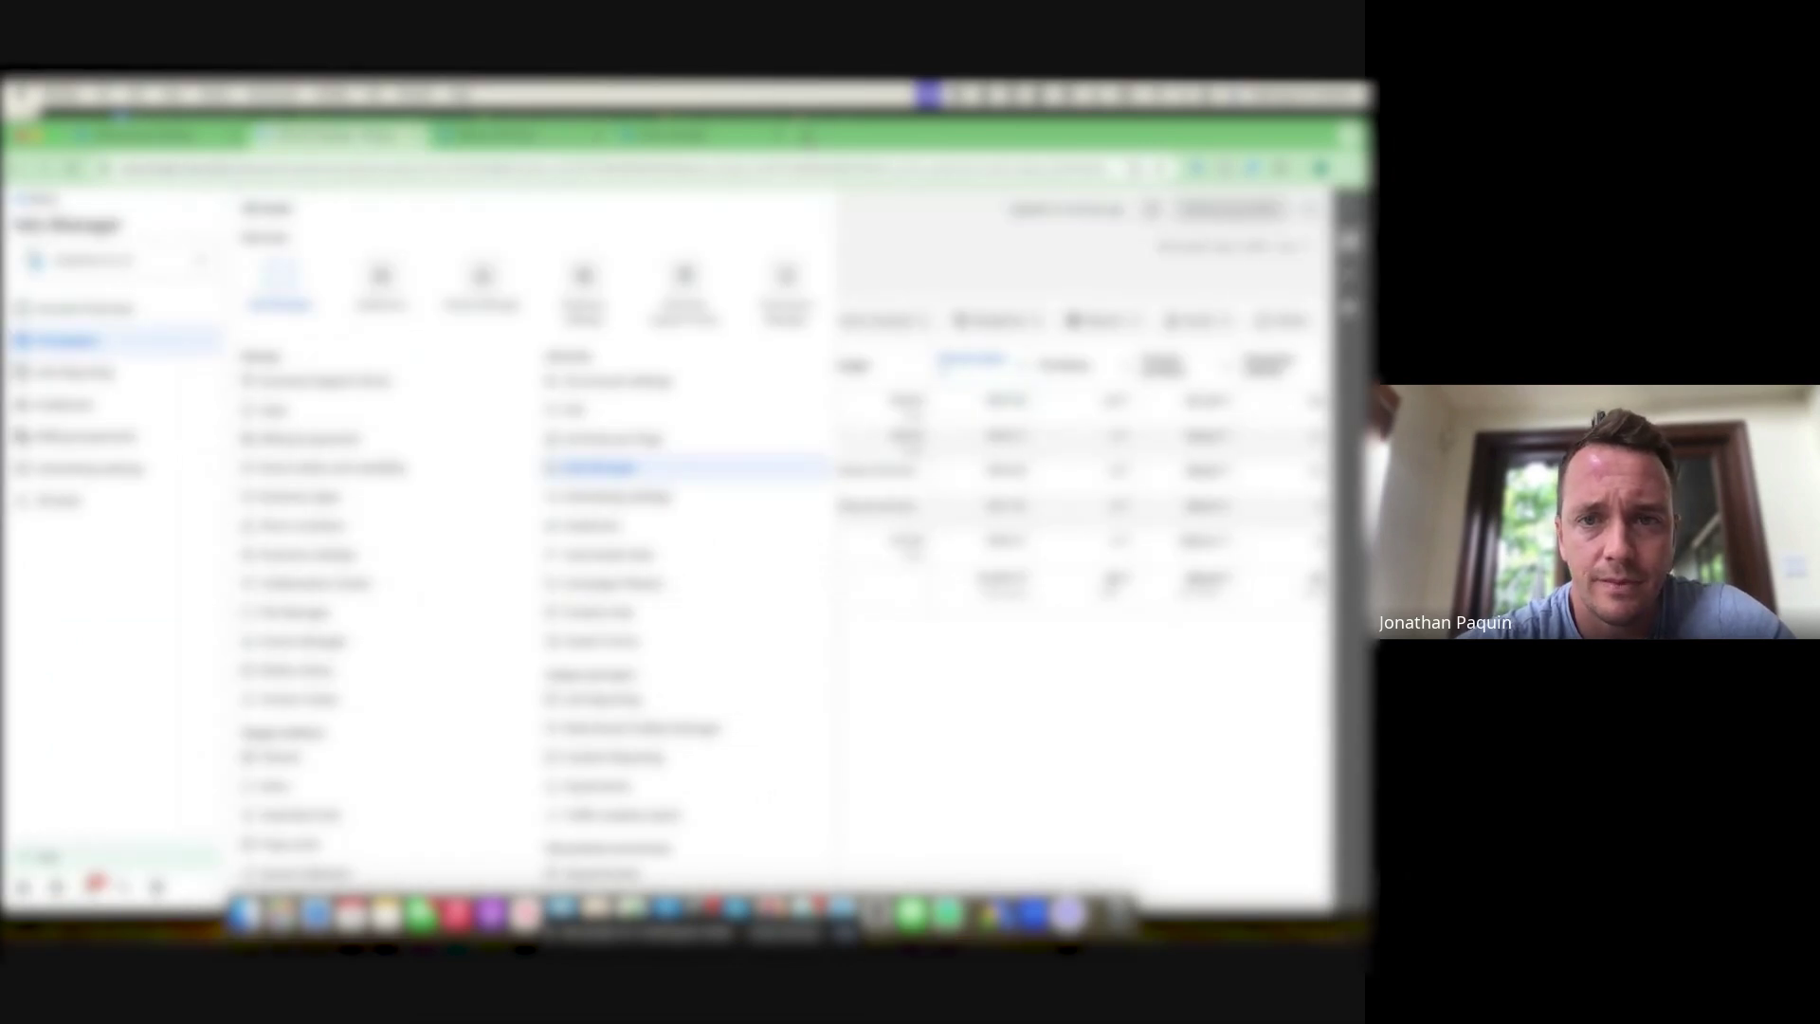
key("ctrl+t")
left_click(393, 196)
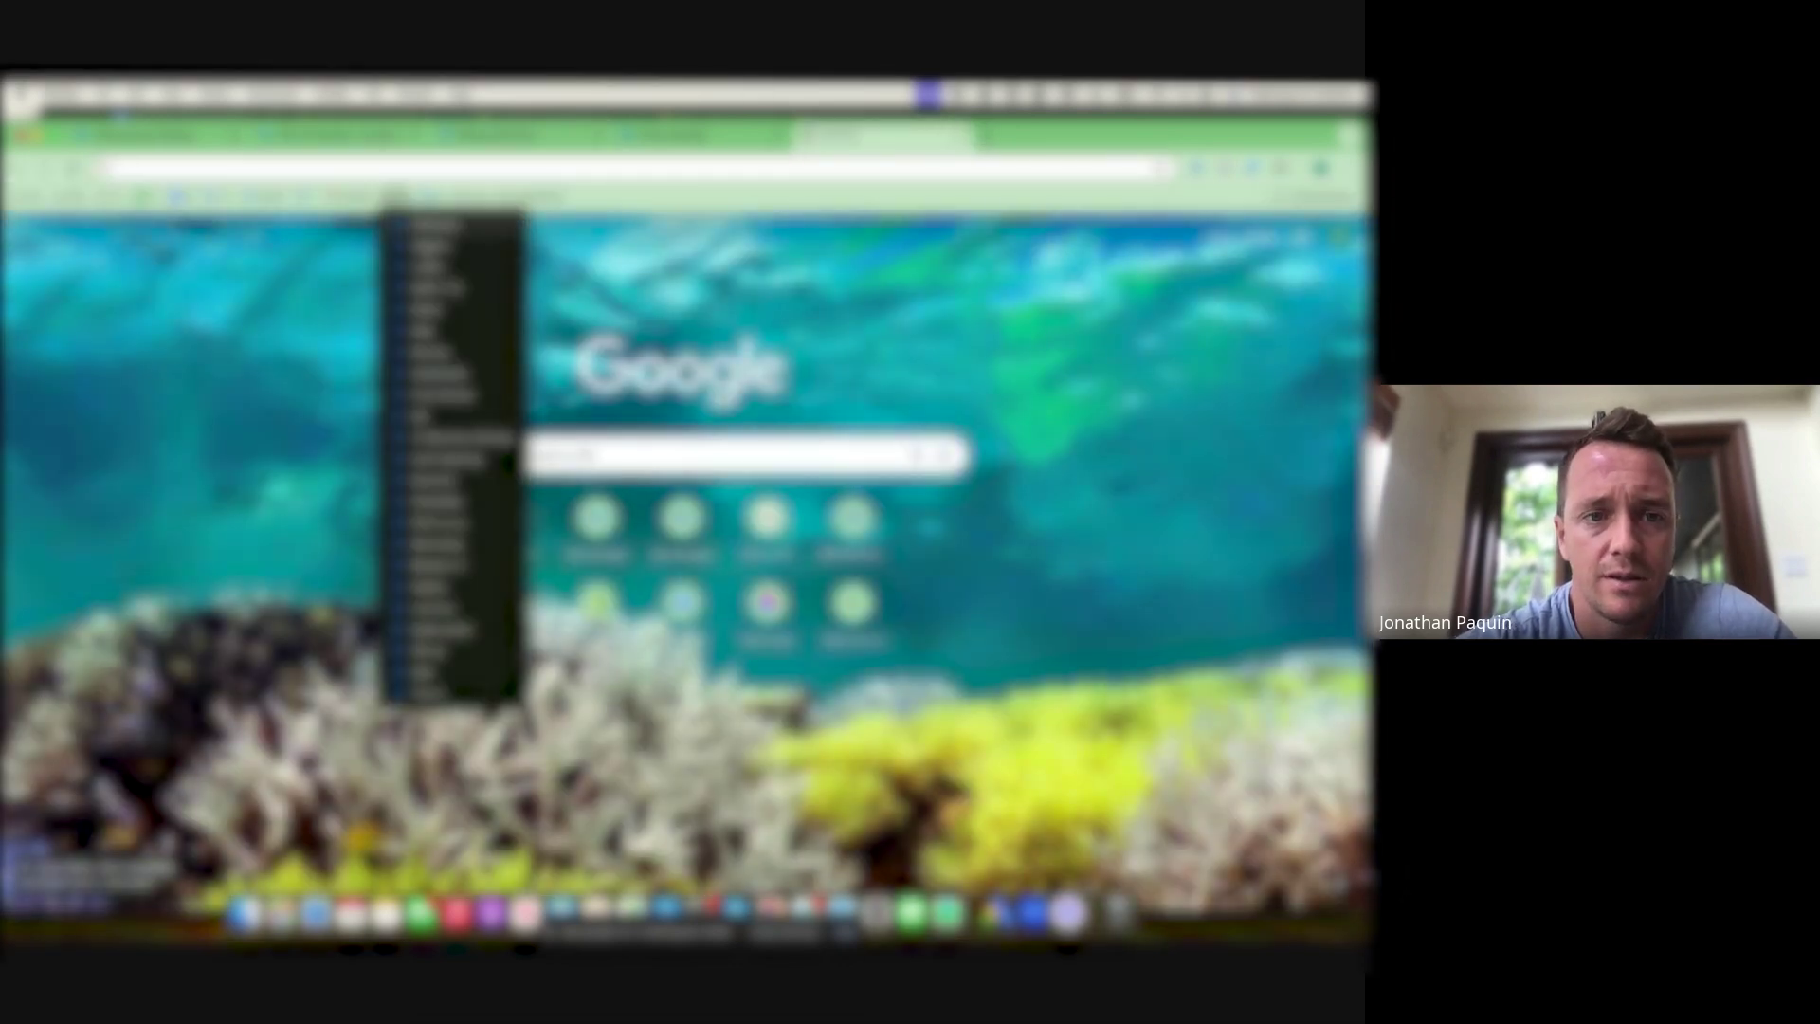
left_click(445, 439)
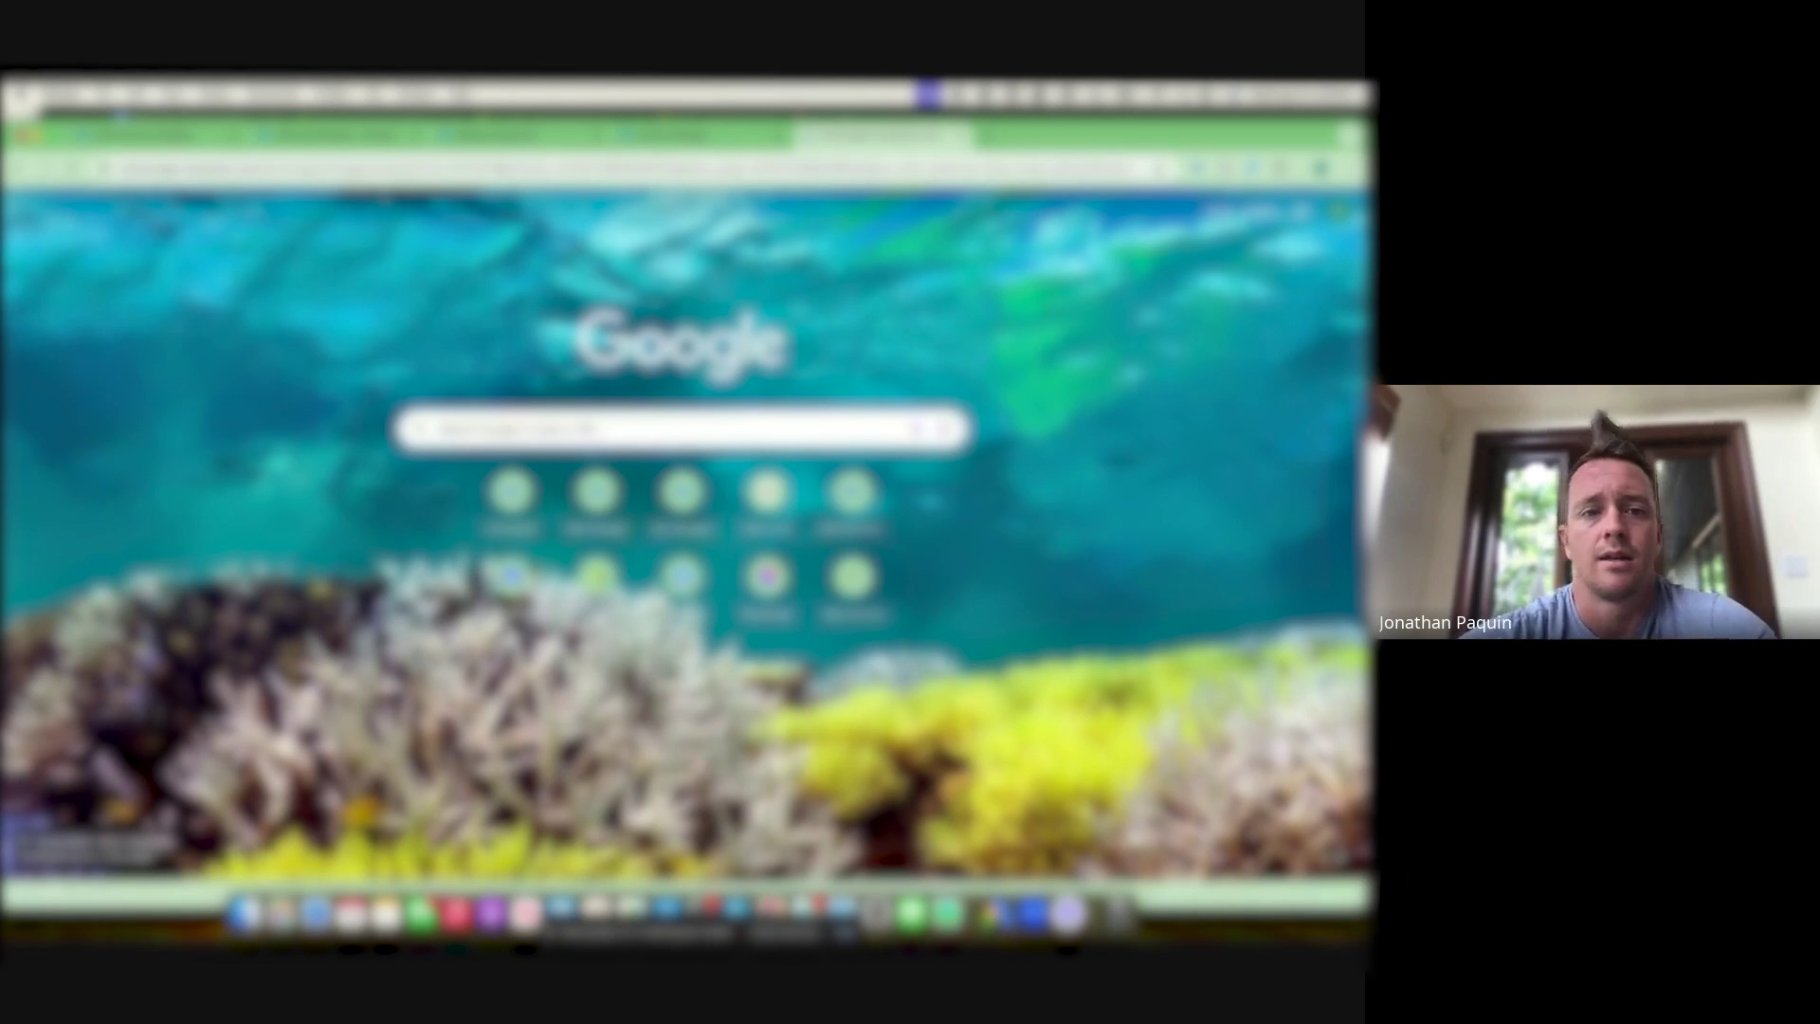
key("ctrl+t")
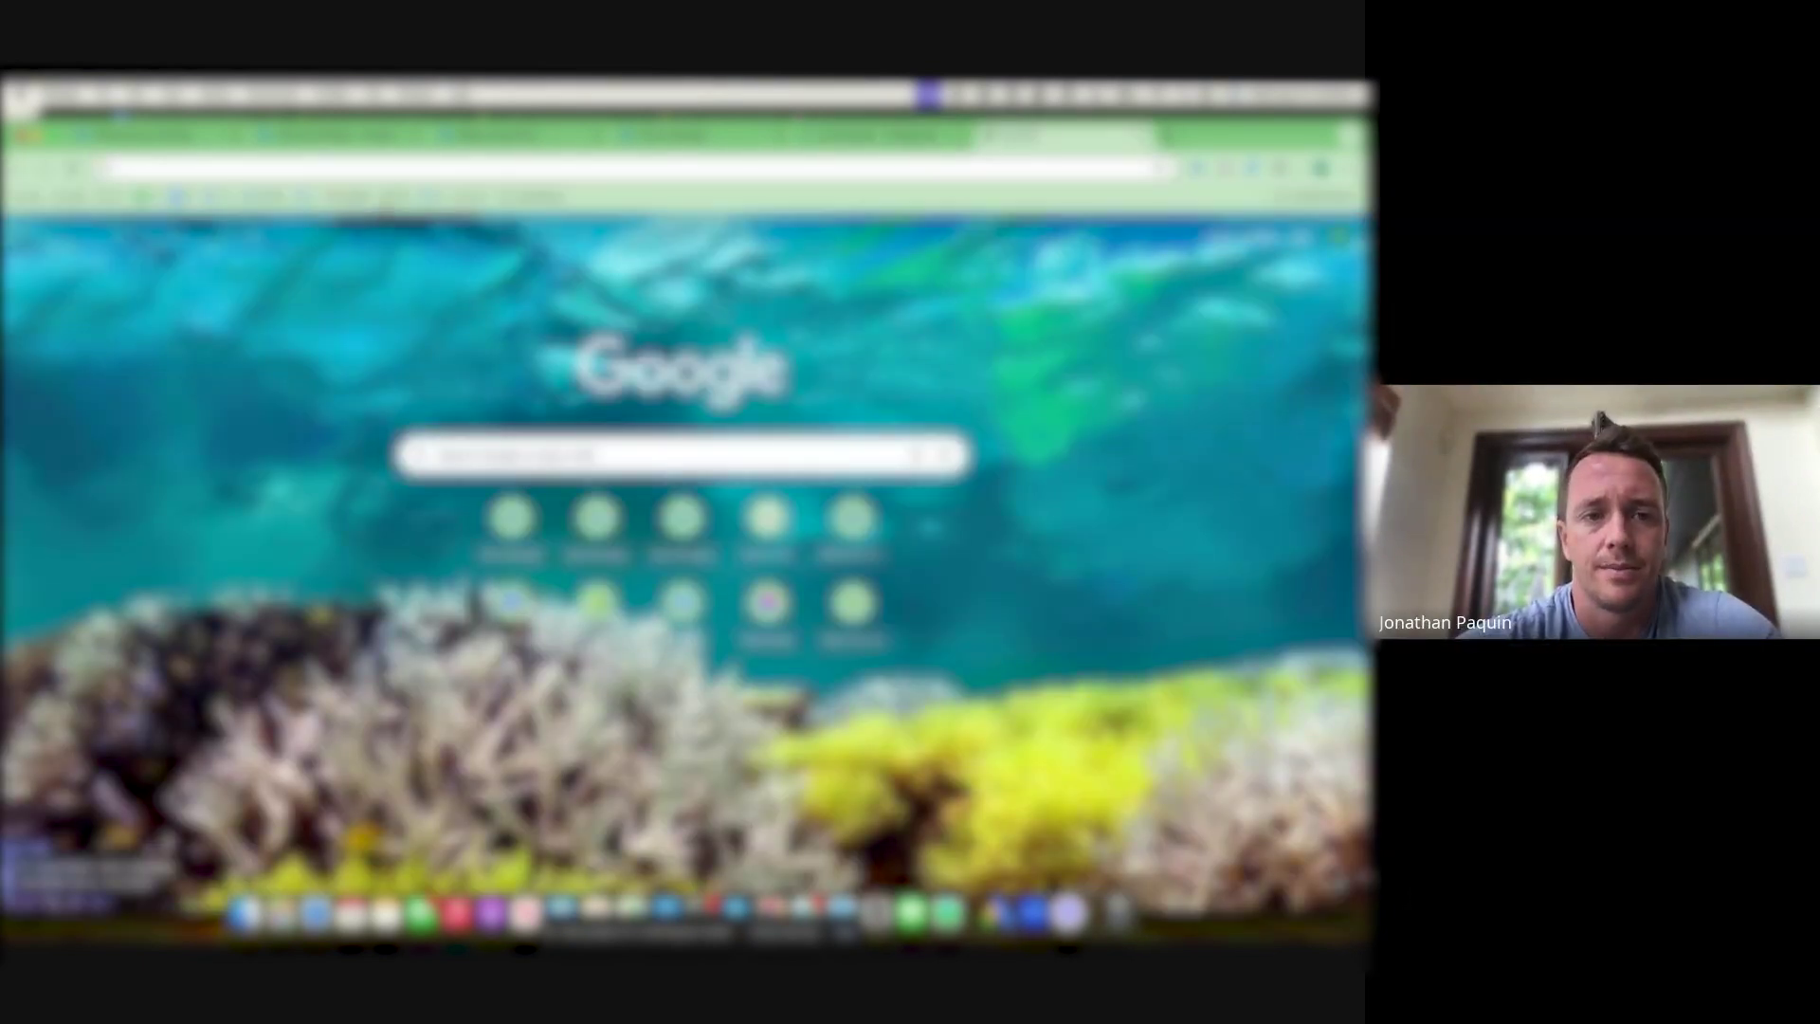
left_click(393, 197)
left_click(436, 248)
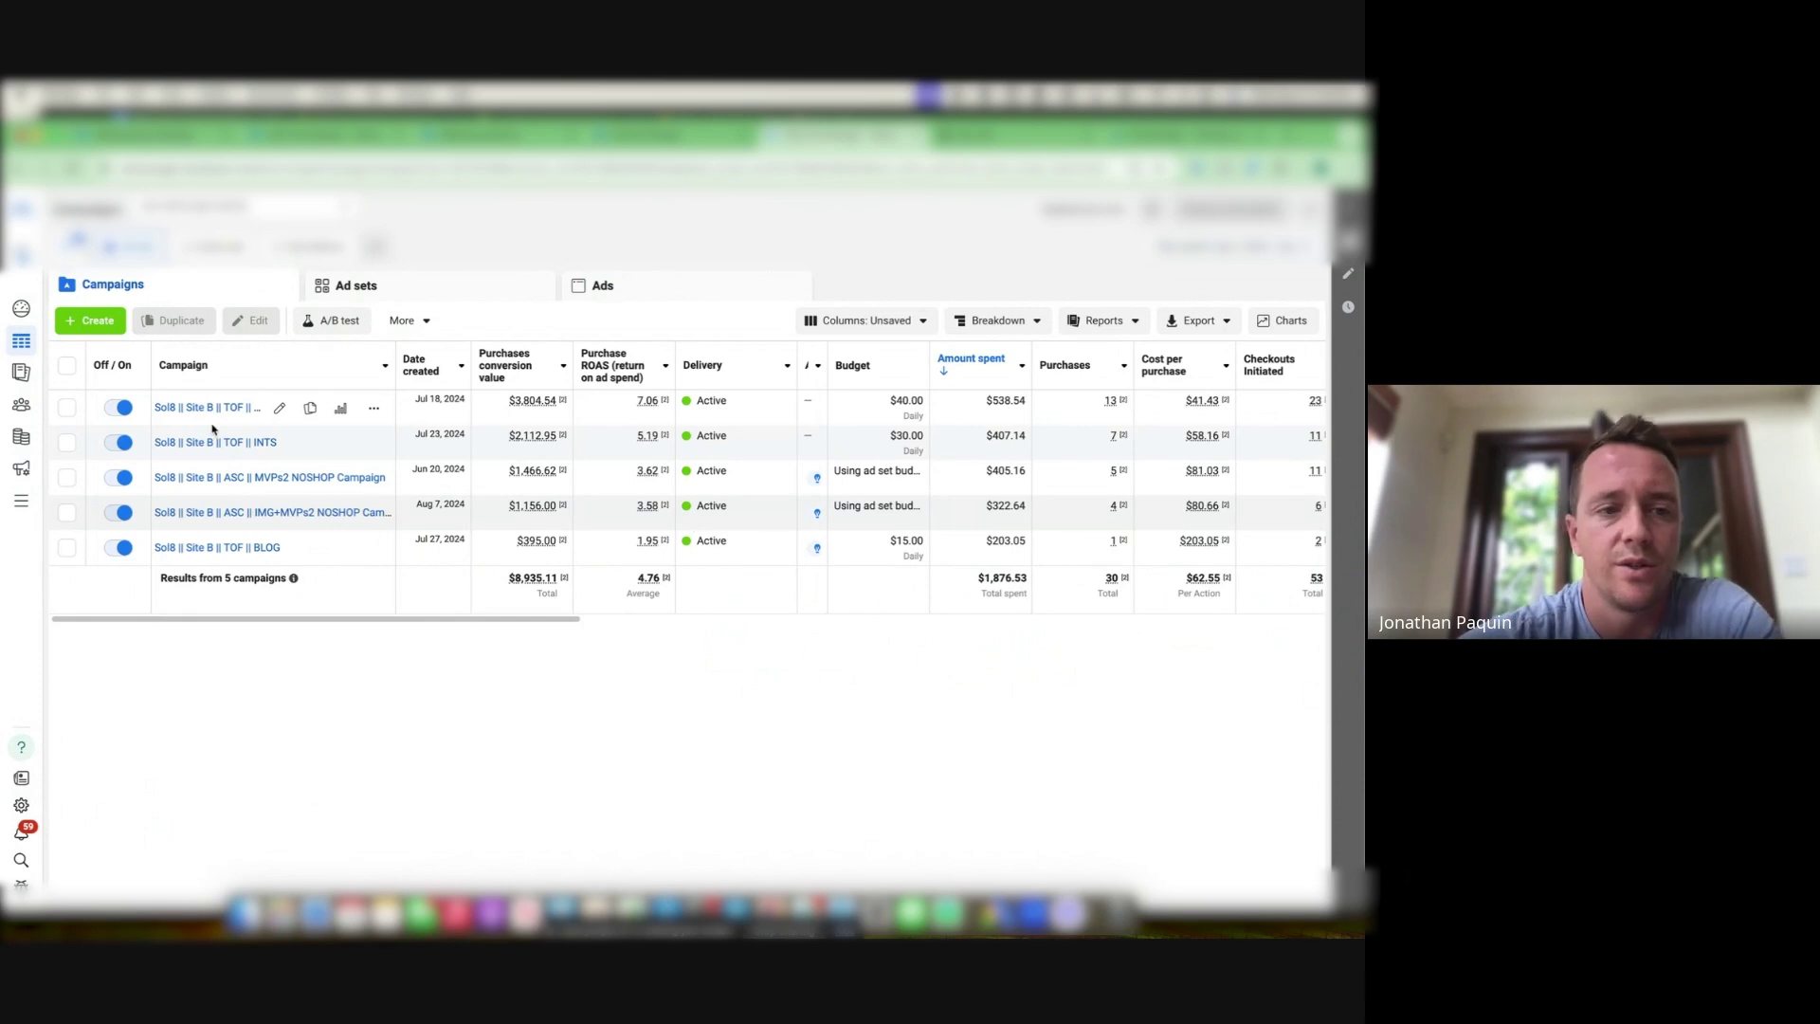
Show the e-commerce account at ad level and examine its columns from purchase conversion value and ROAS through cost per link click
left_click(643, 297)
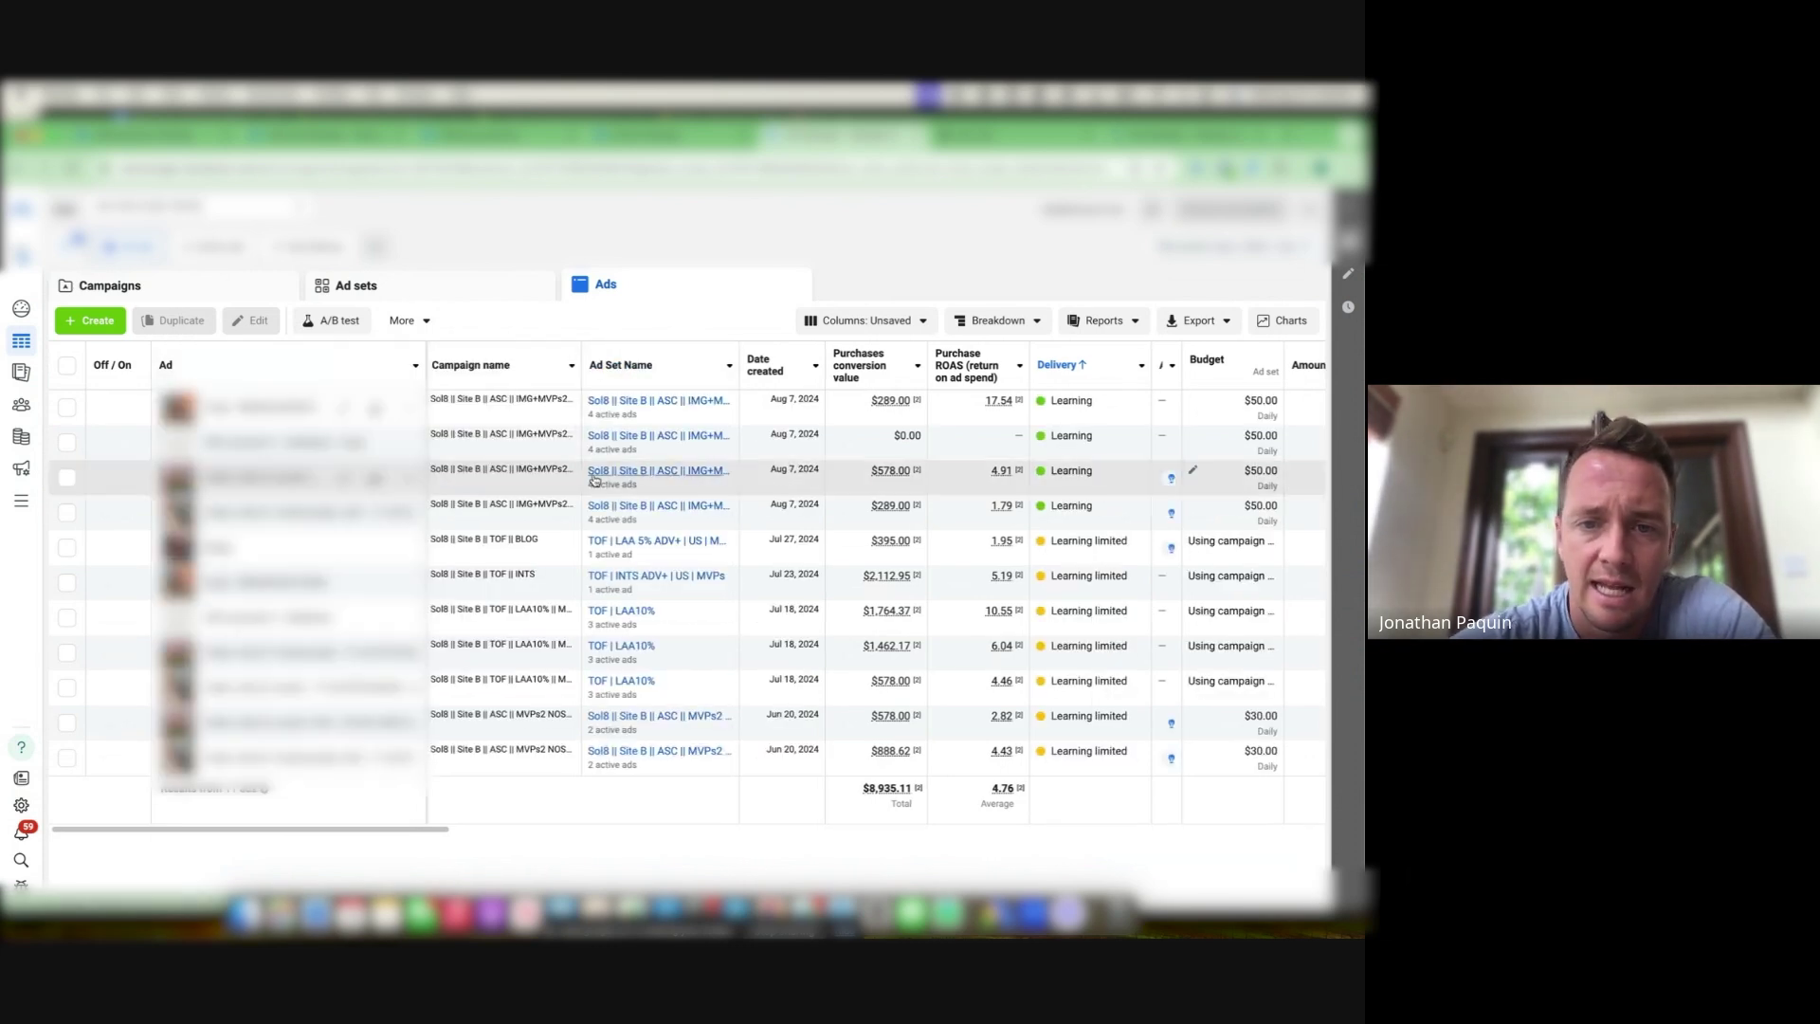
scroll(753, 500, "right", 5)
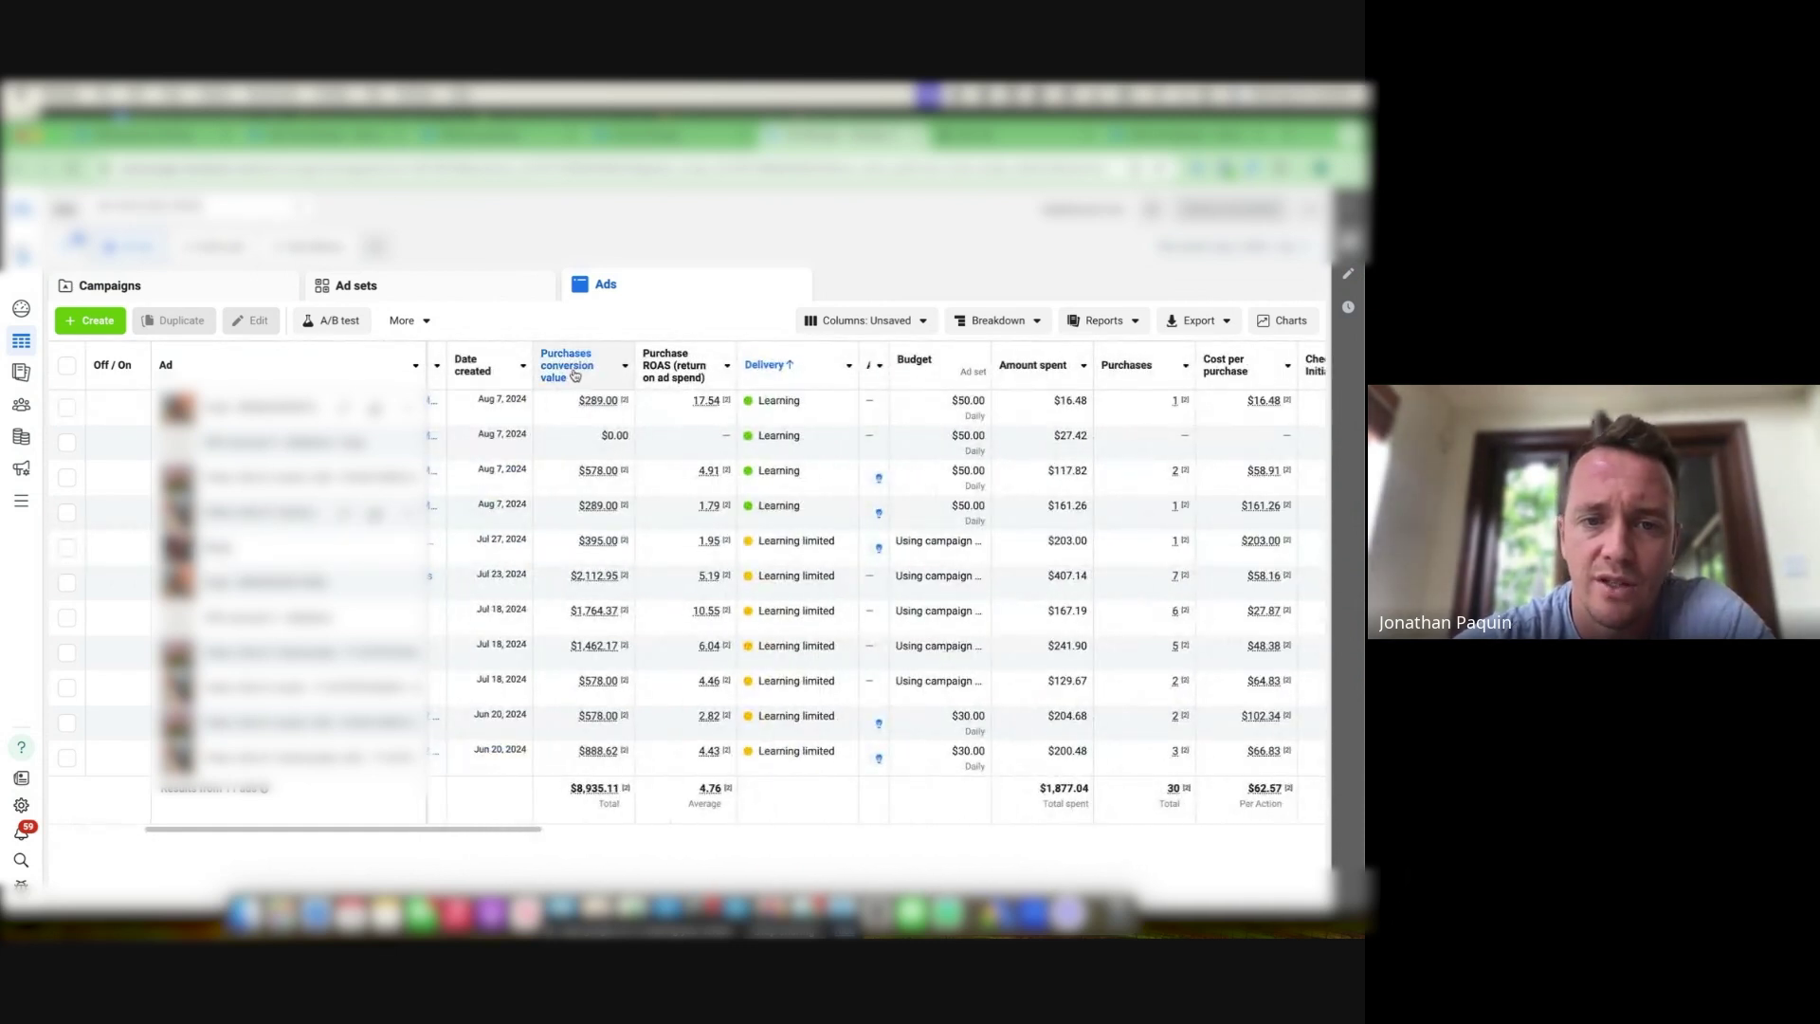
scroll(617, 623, "right", 1)
scroll(617, 622, "right", 2)
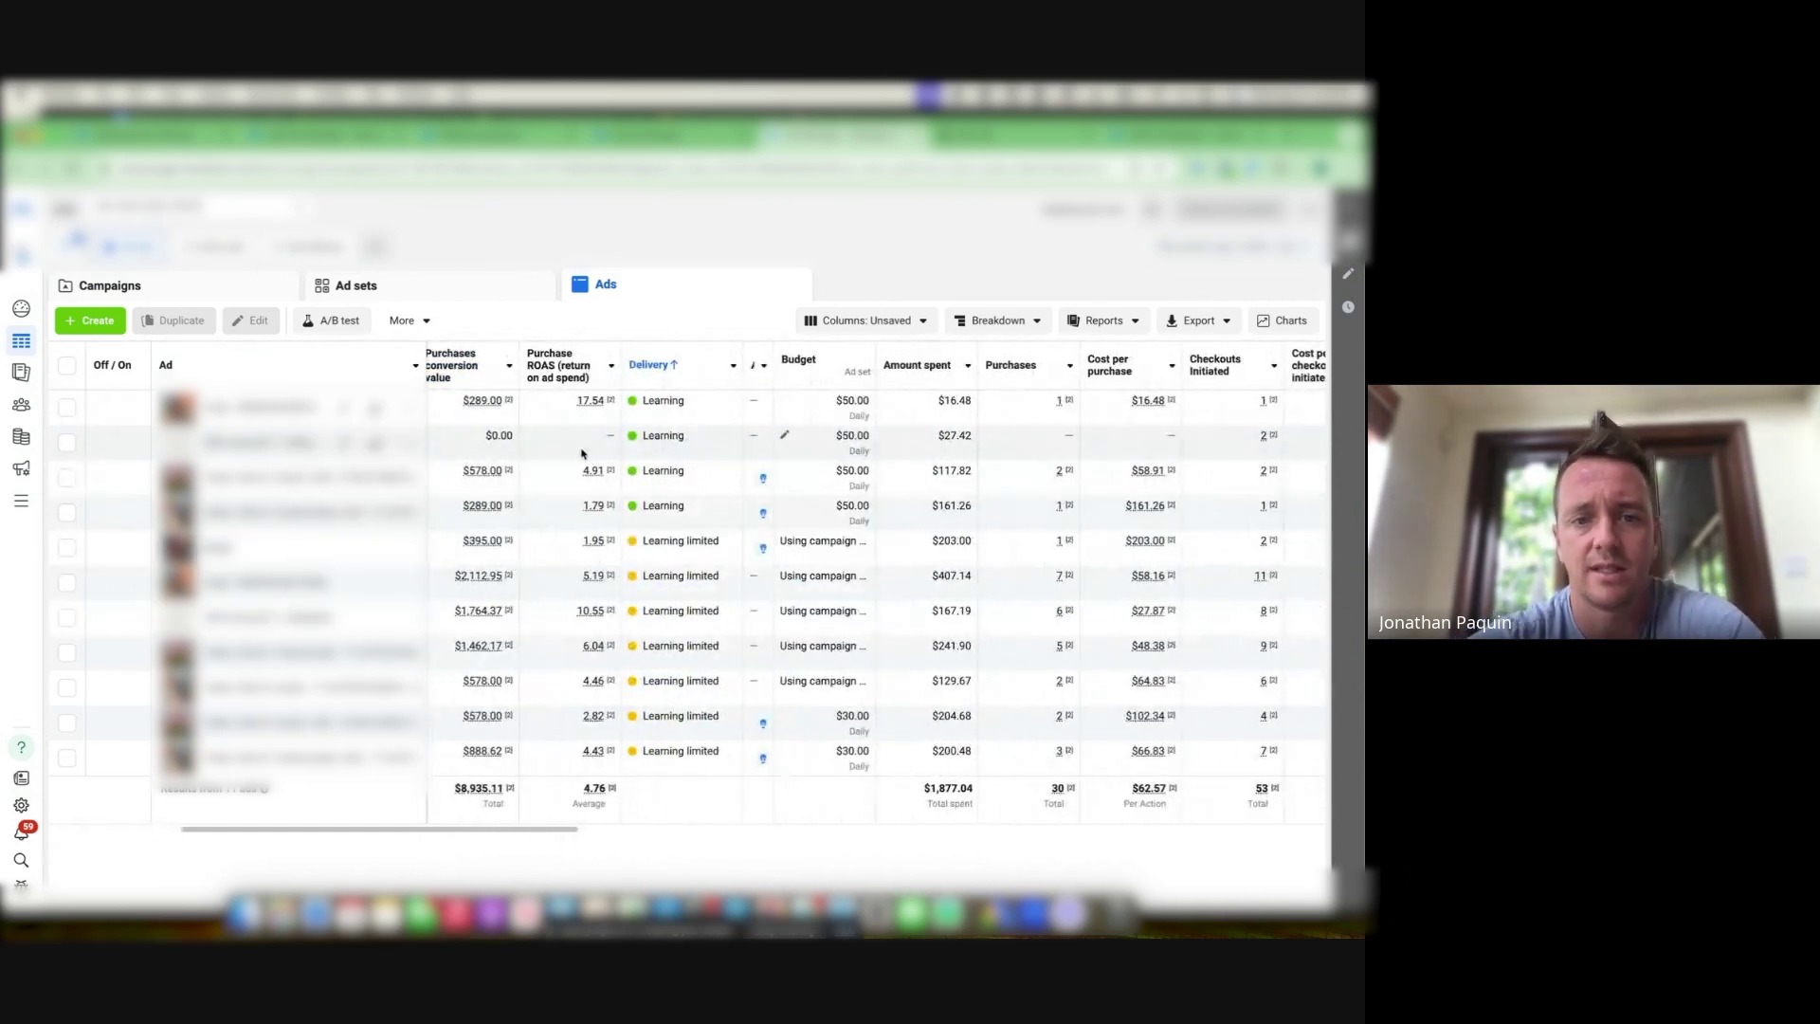
mouse_move(570, 388)
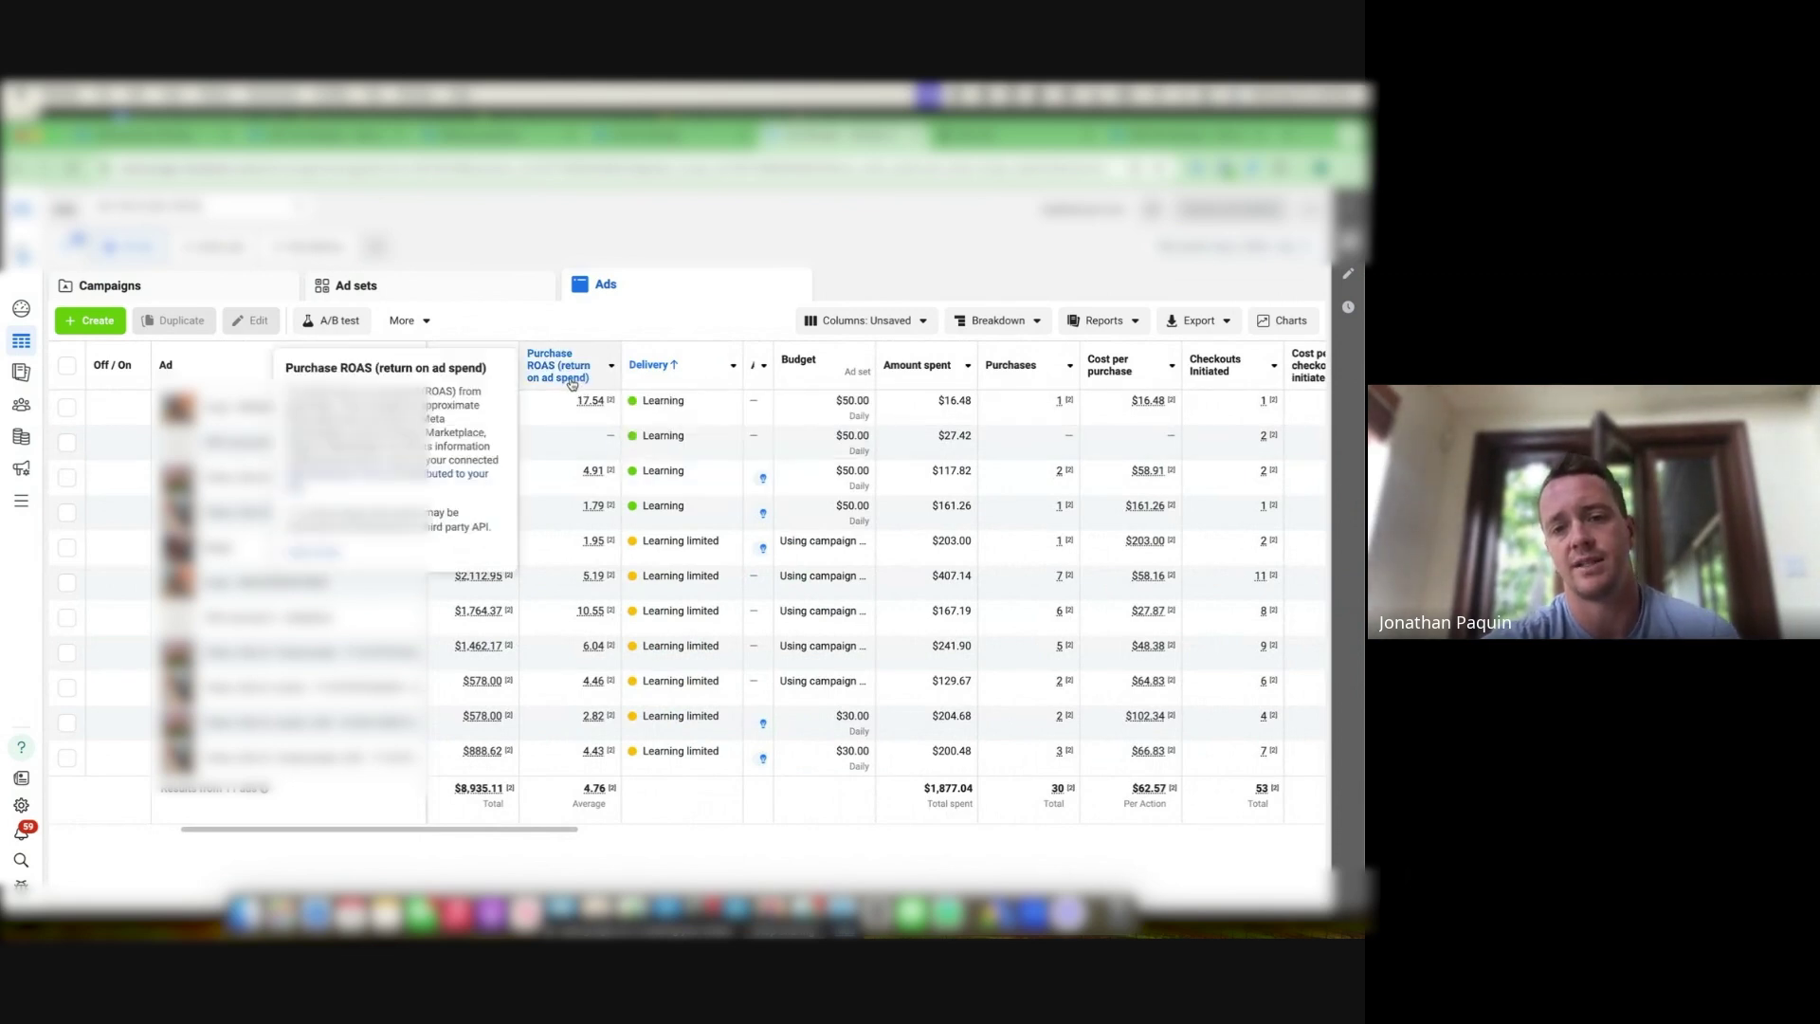
scroll(645, 532, "right", 1)
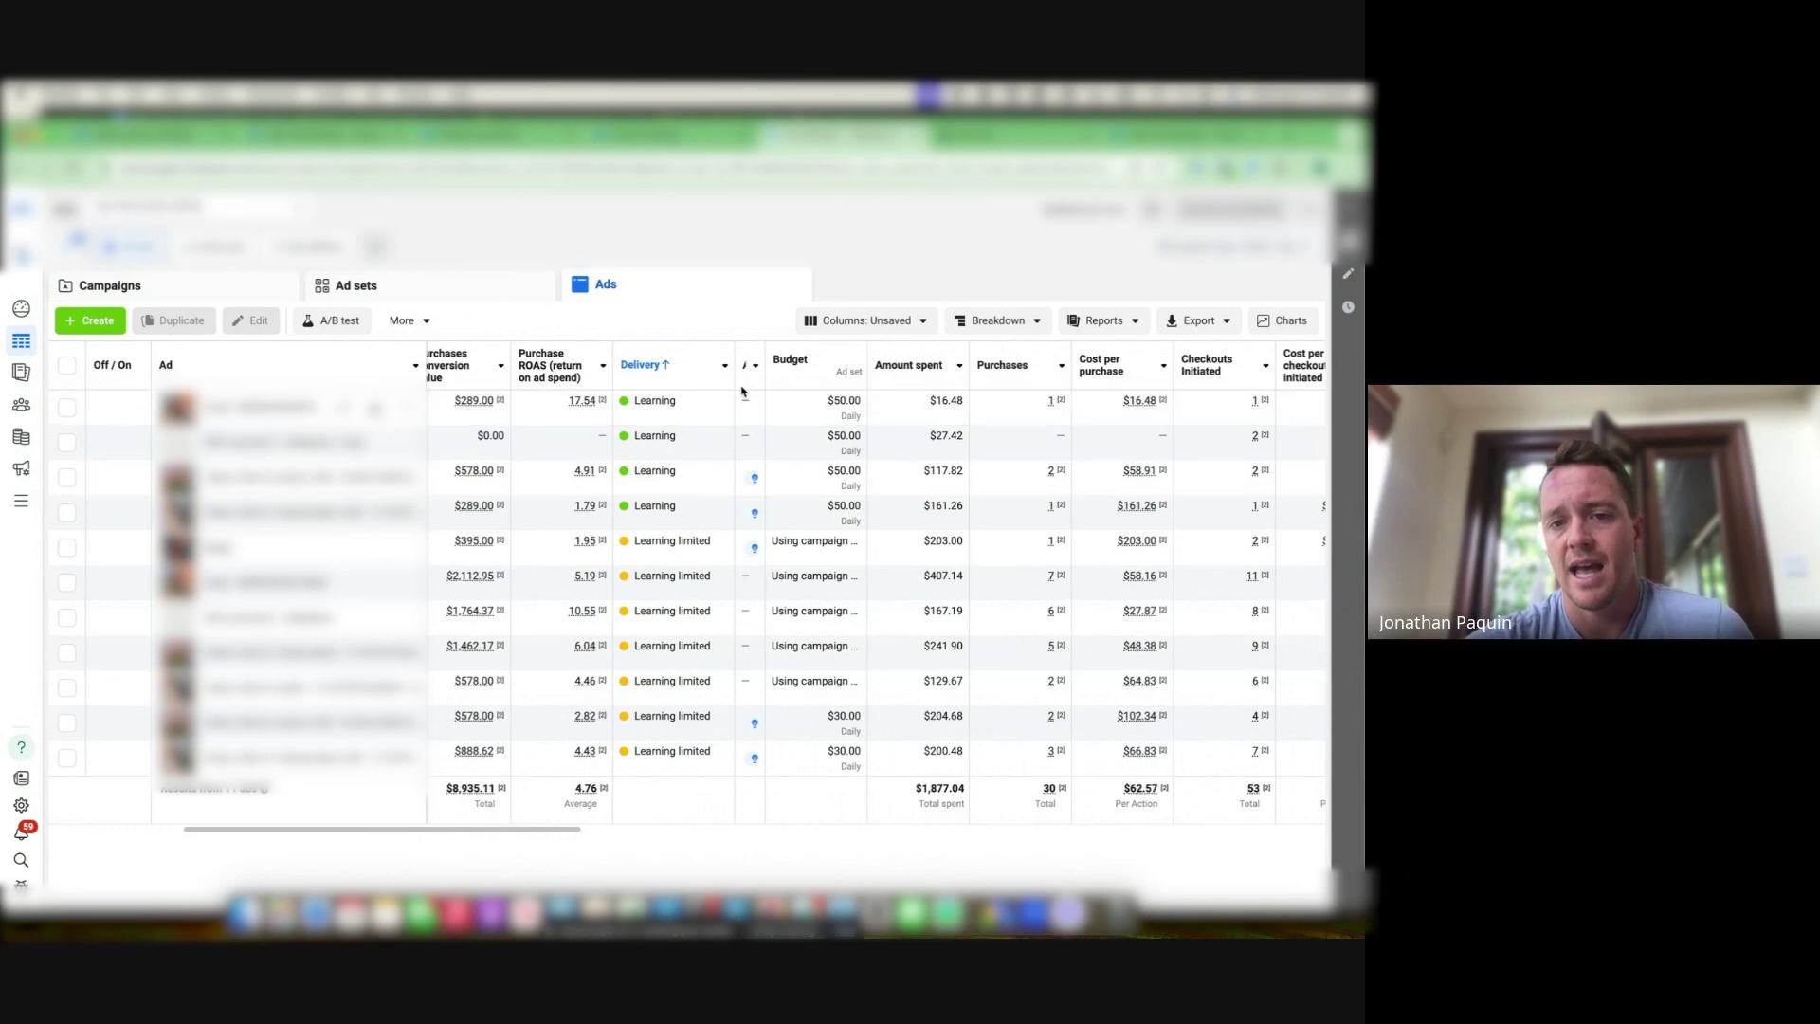
mouse_move(746, 373)
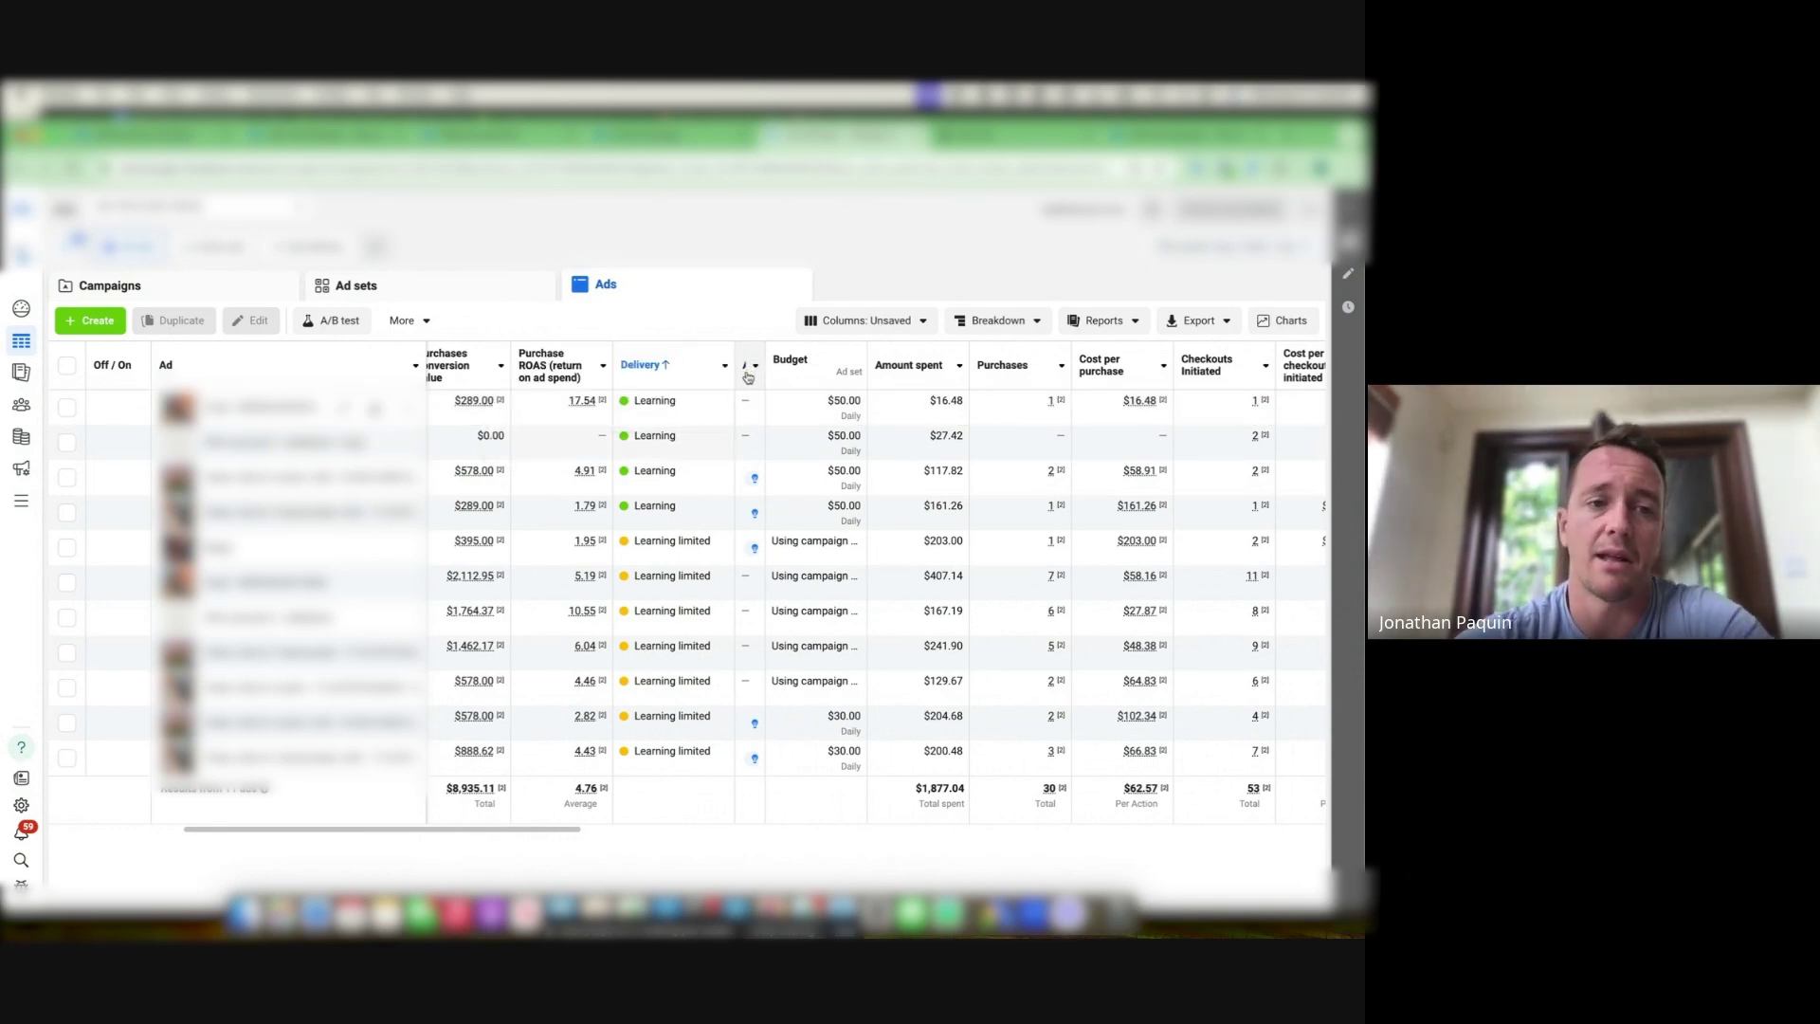
scroll(834, 436, "right", 2)
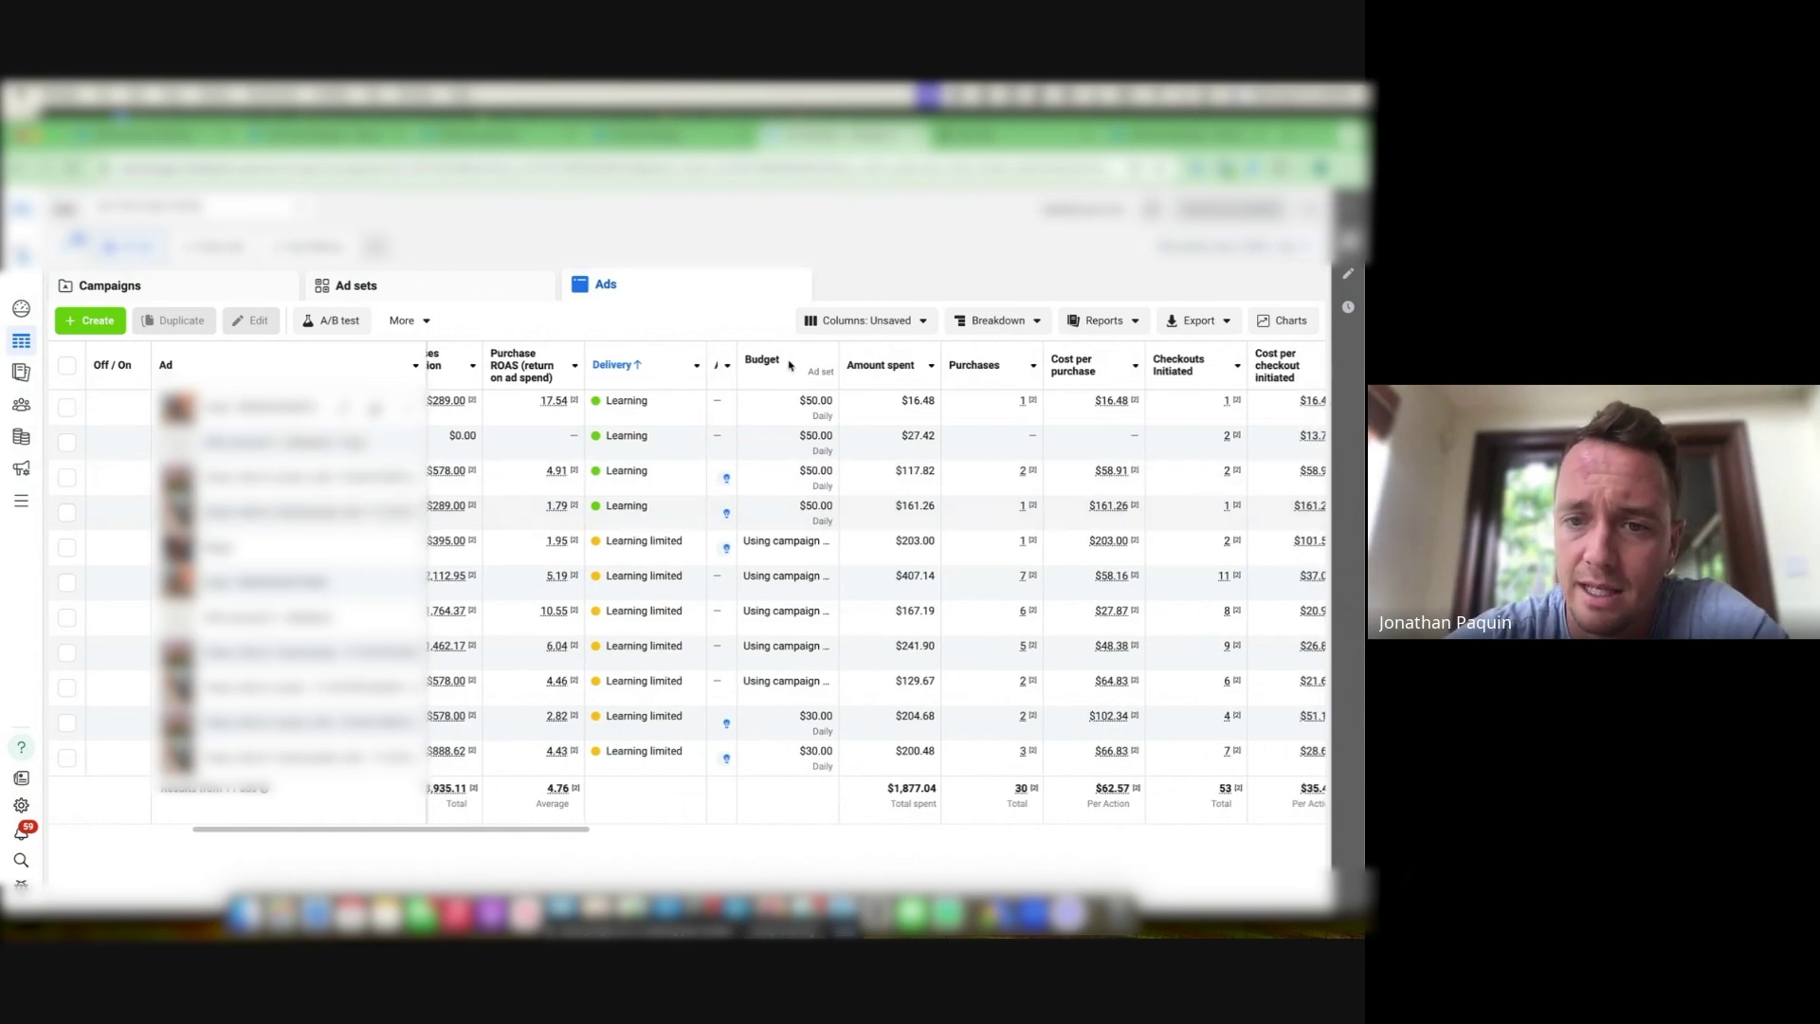
scroll(890, 455, "right", 5)
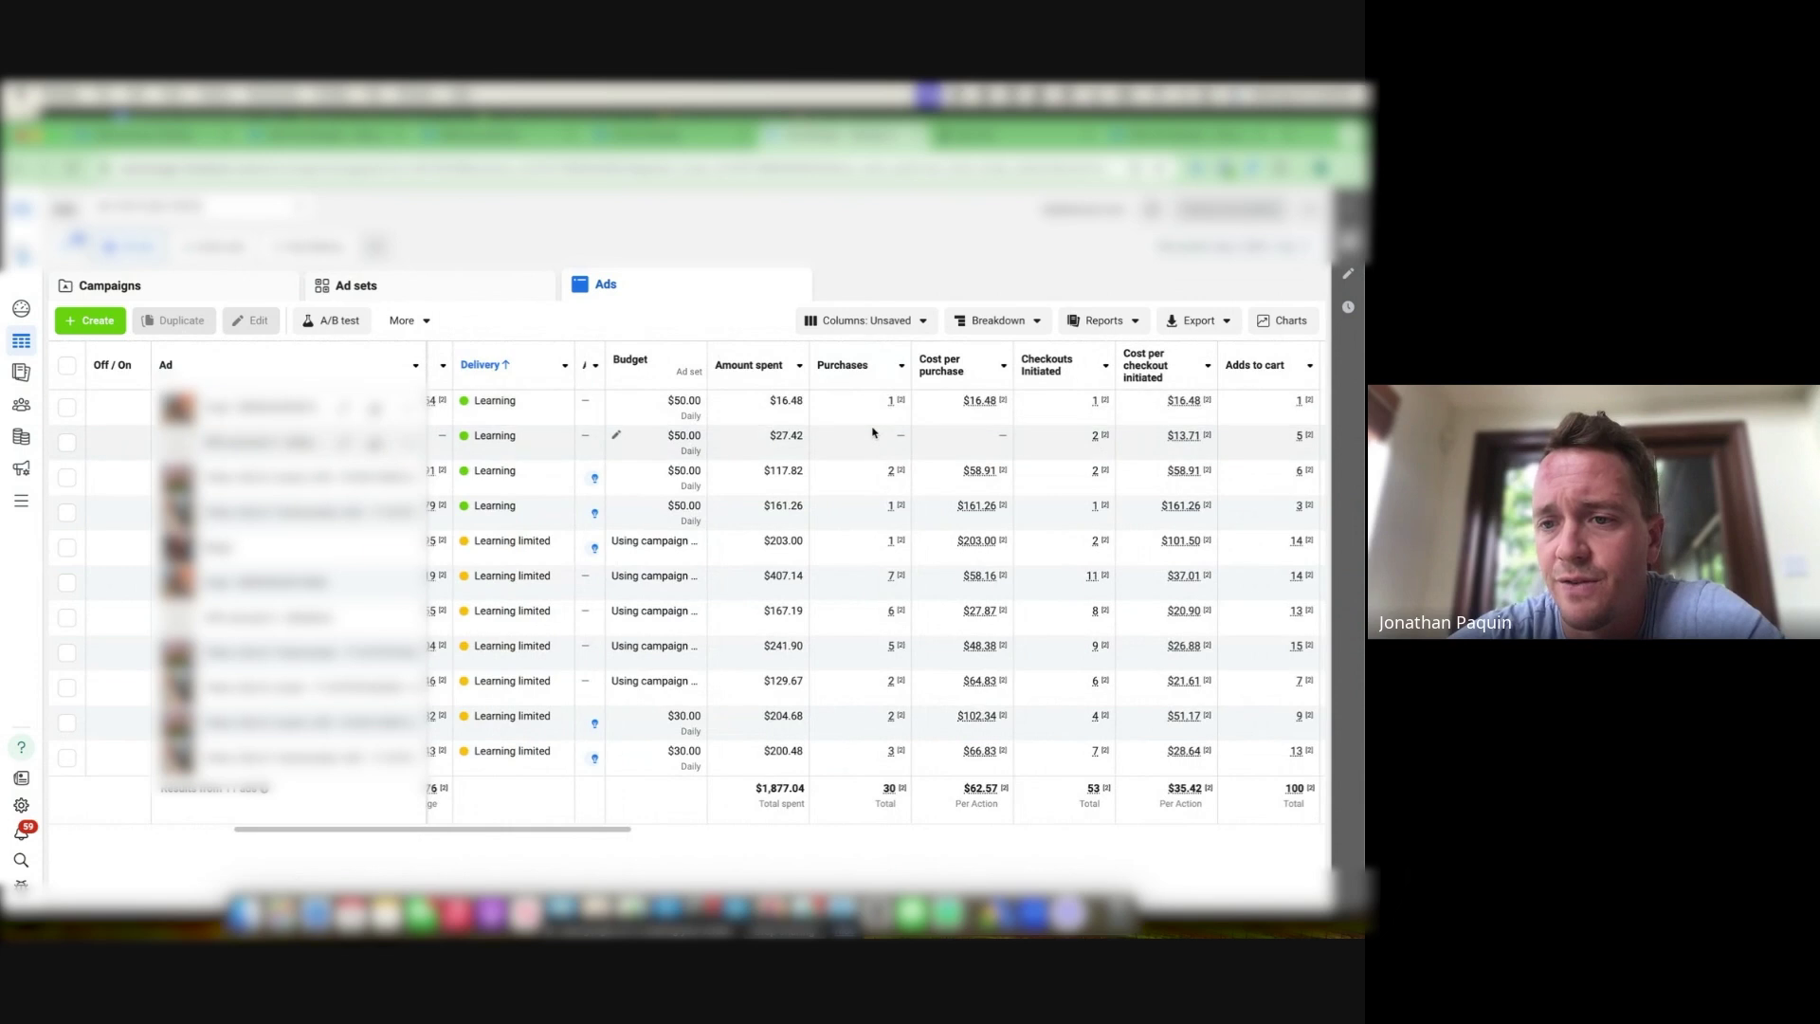
scroll(873, 436, "right", 10)
scroll(873, 436, "right", 2)
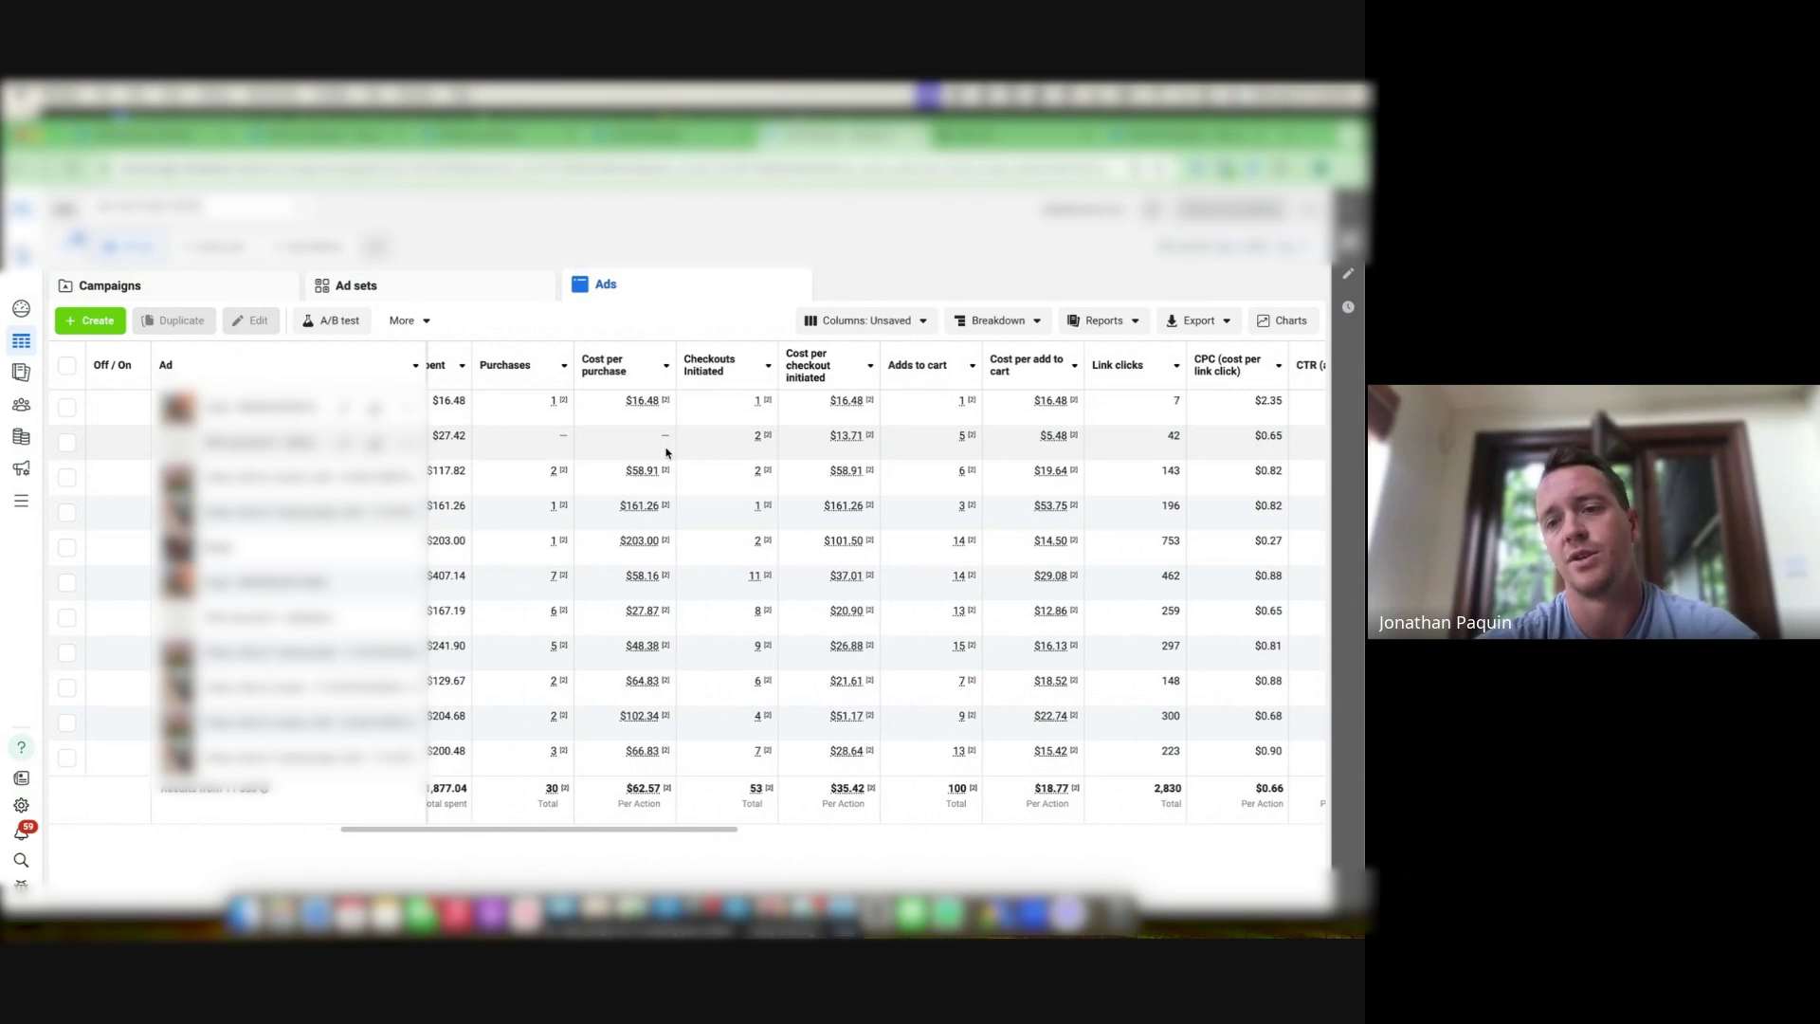
Select the second listed ad and examine its link clicks, adds to cart, cost per add to cart, CPC, CTR and CPM
left_click(1152, 460)
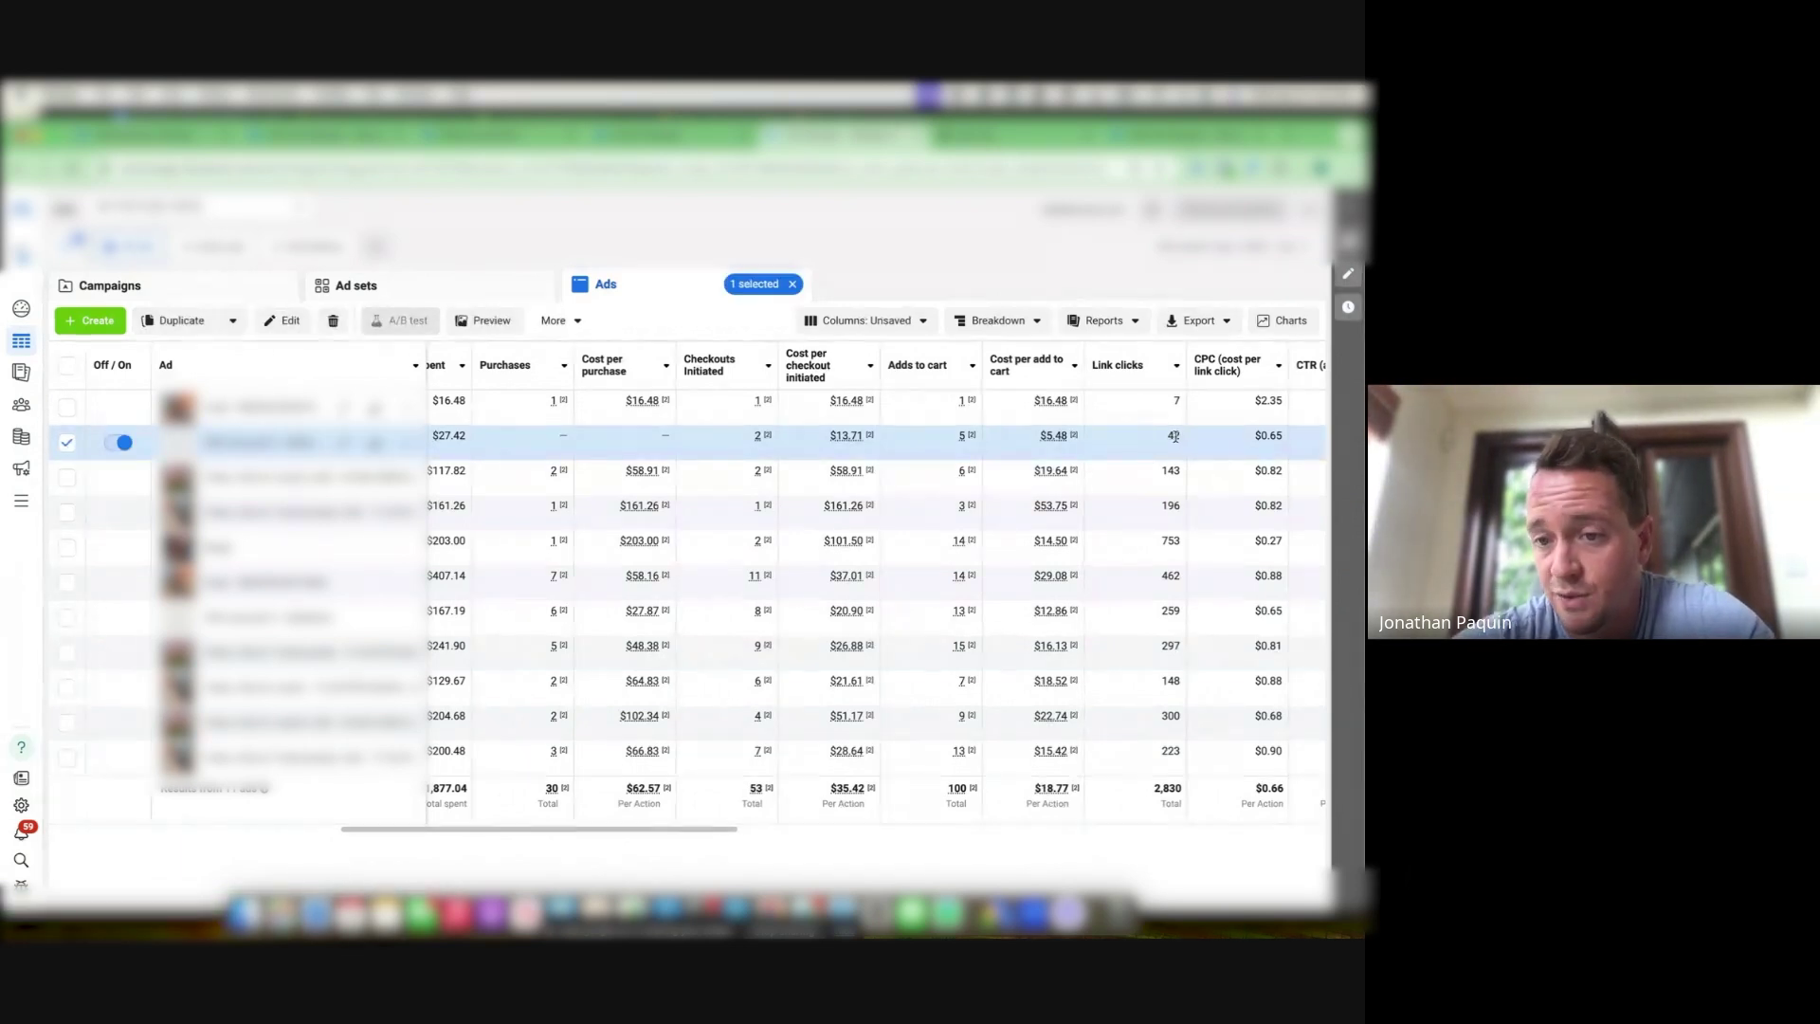
mouse_move(962, 438)
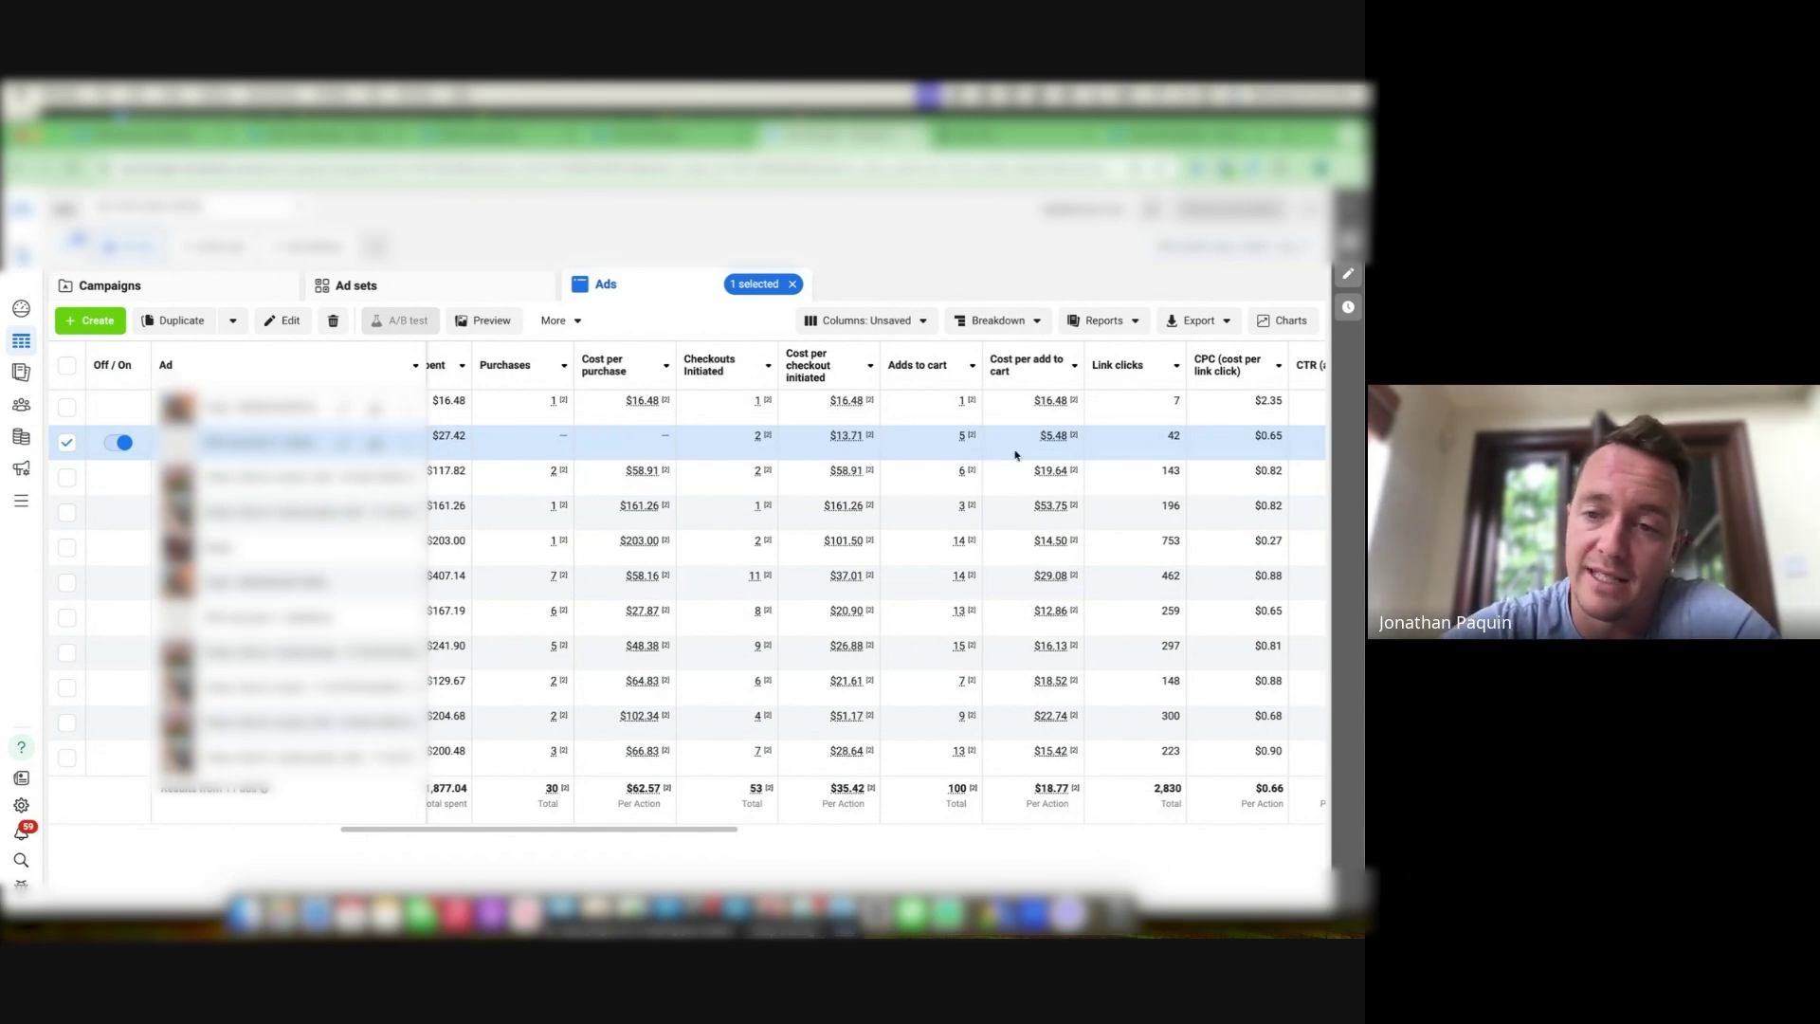
mouse_move(1051, 439)
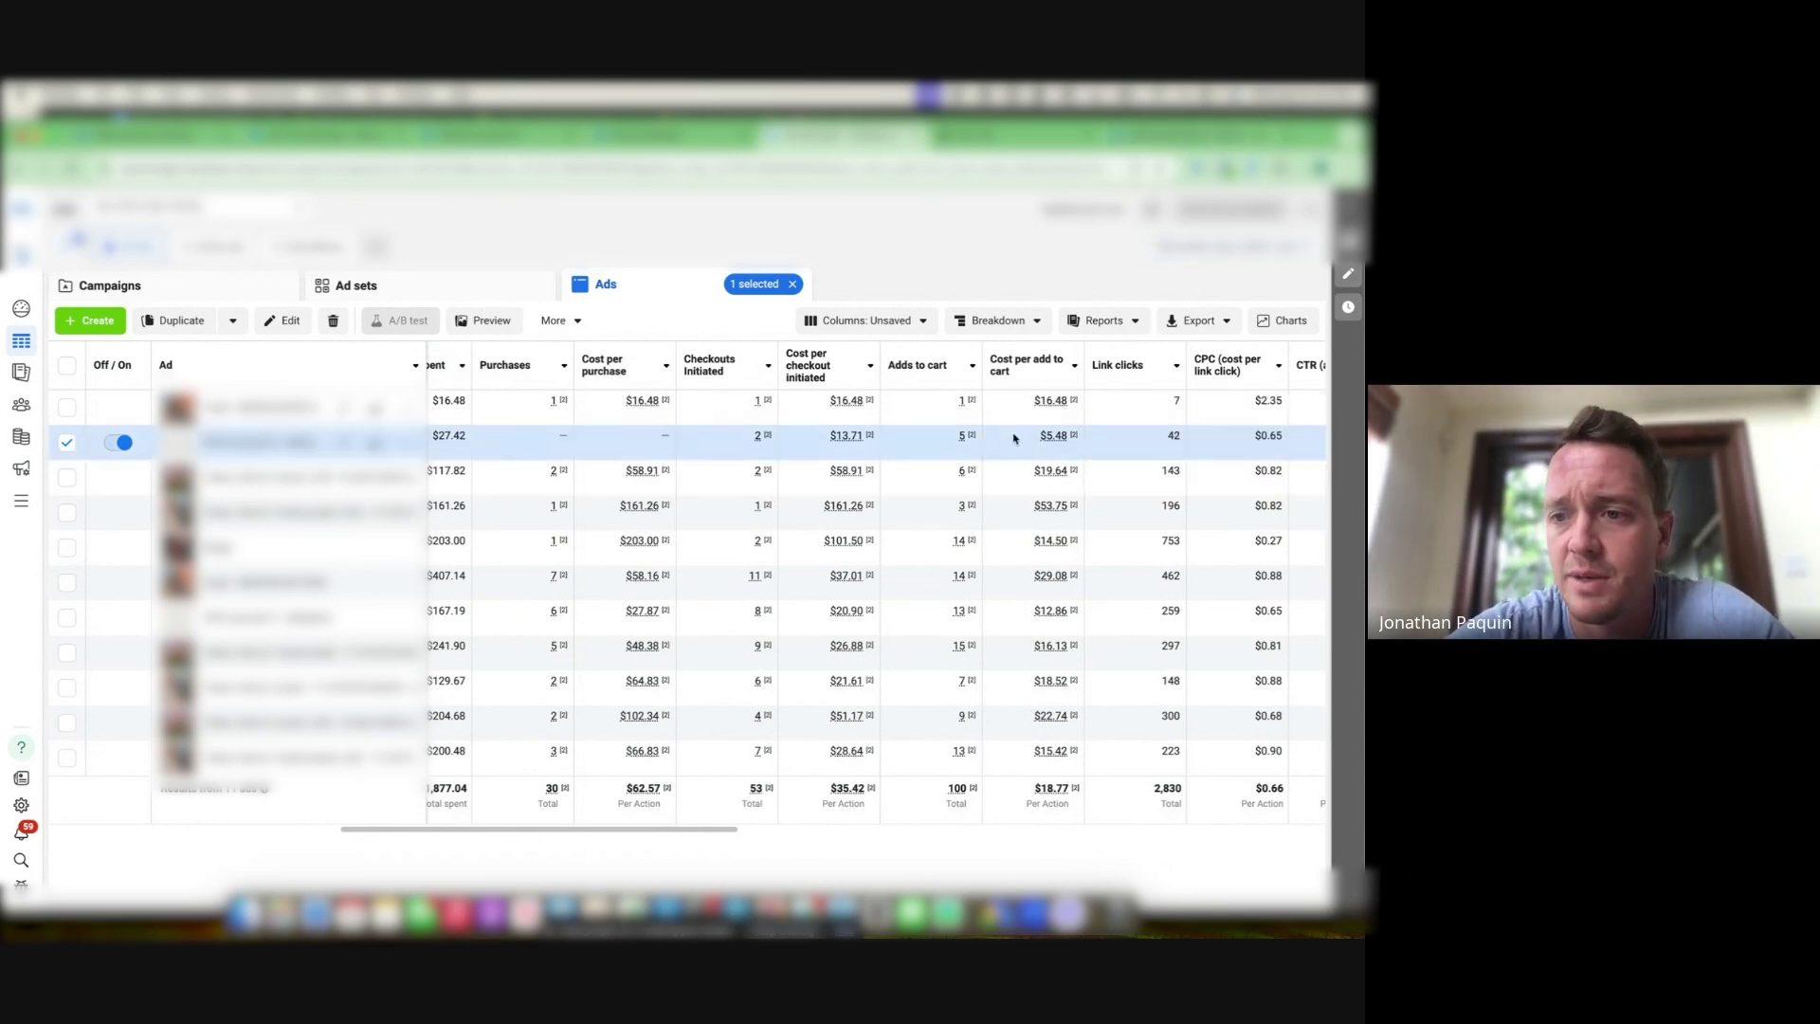
scroll(1014, 436, "right", 5)
scroll(1014, 438, "right", 2)
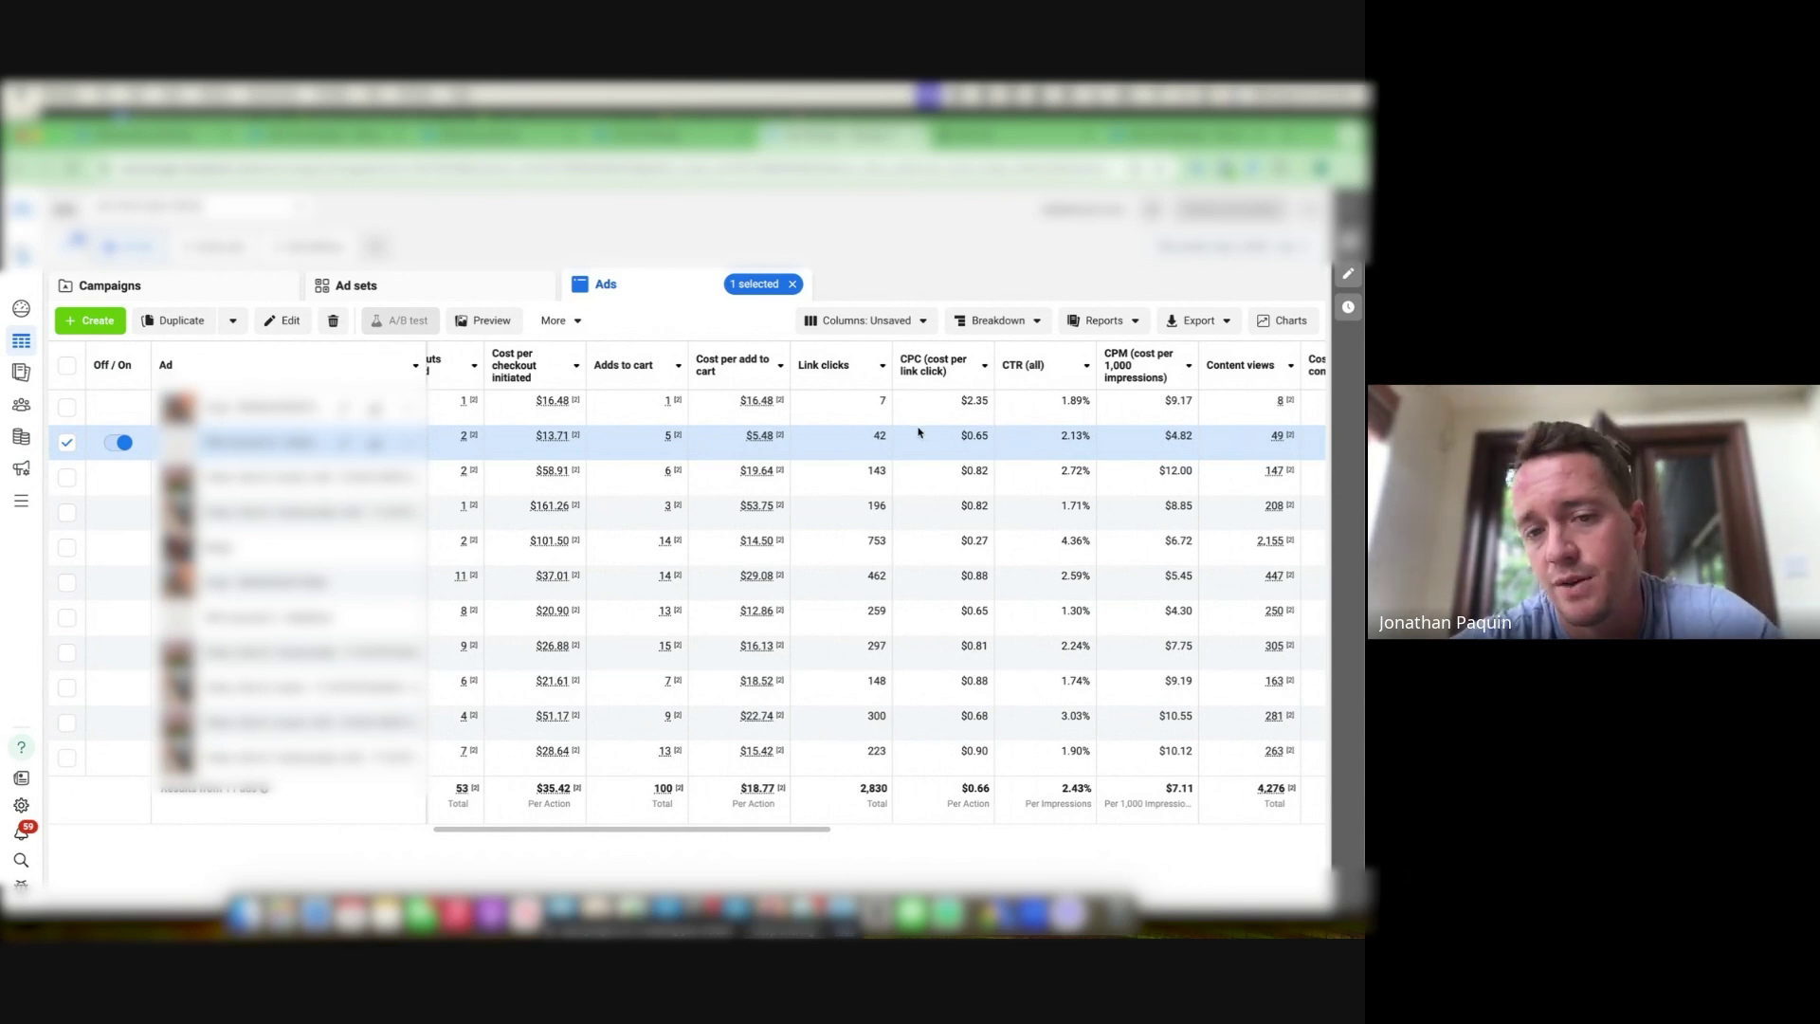
scroll(914, 446, "left", 3)
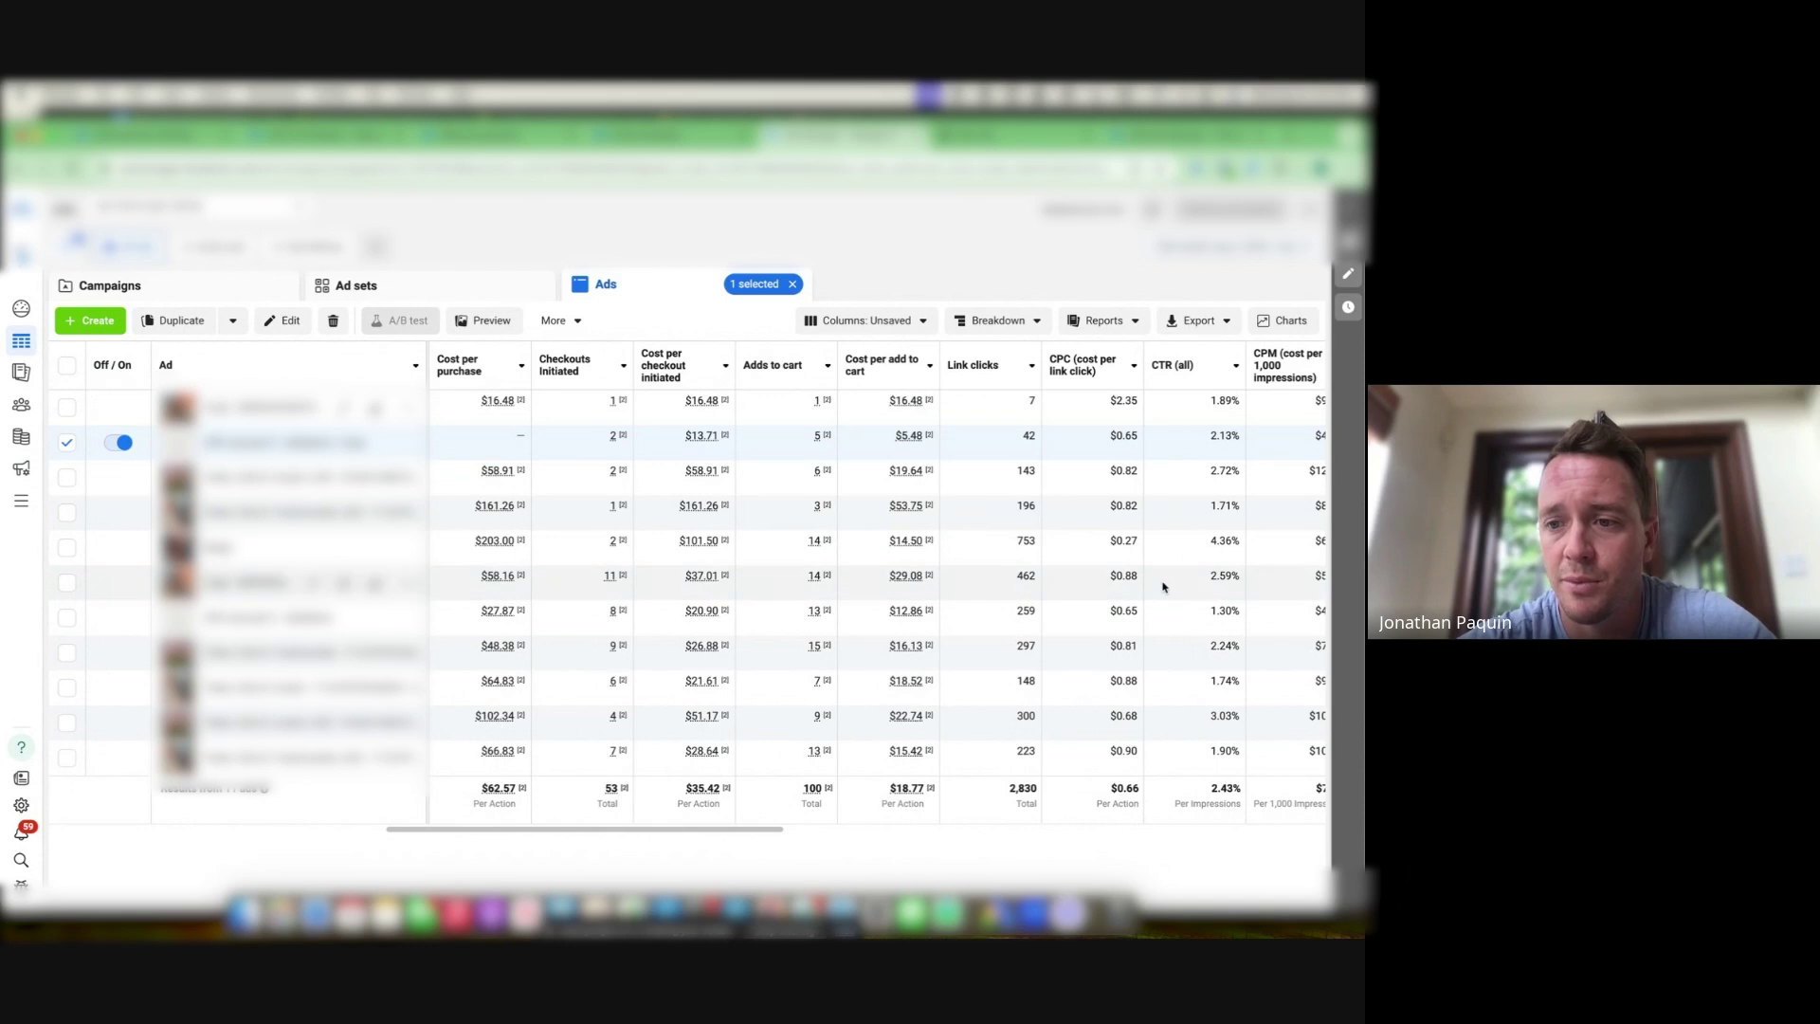
scroll(1163, 585, "right", 2)
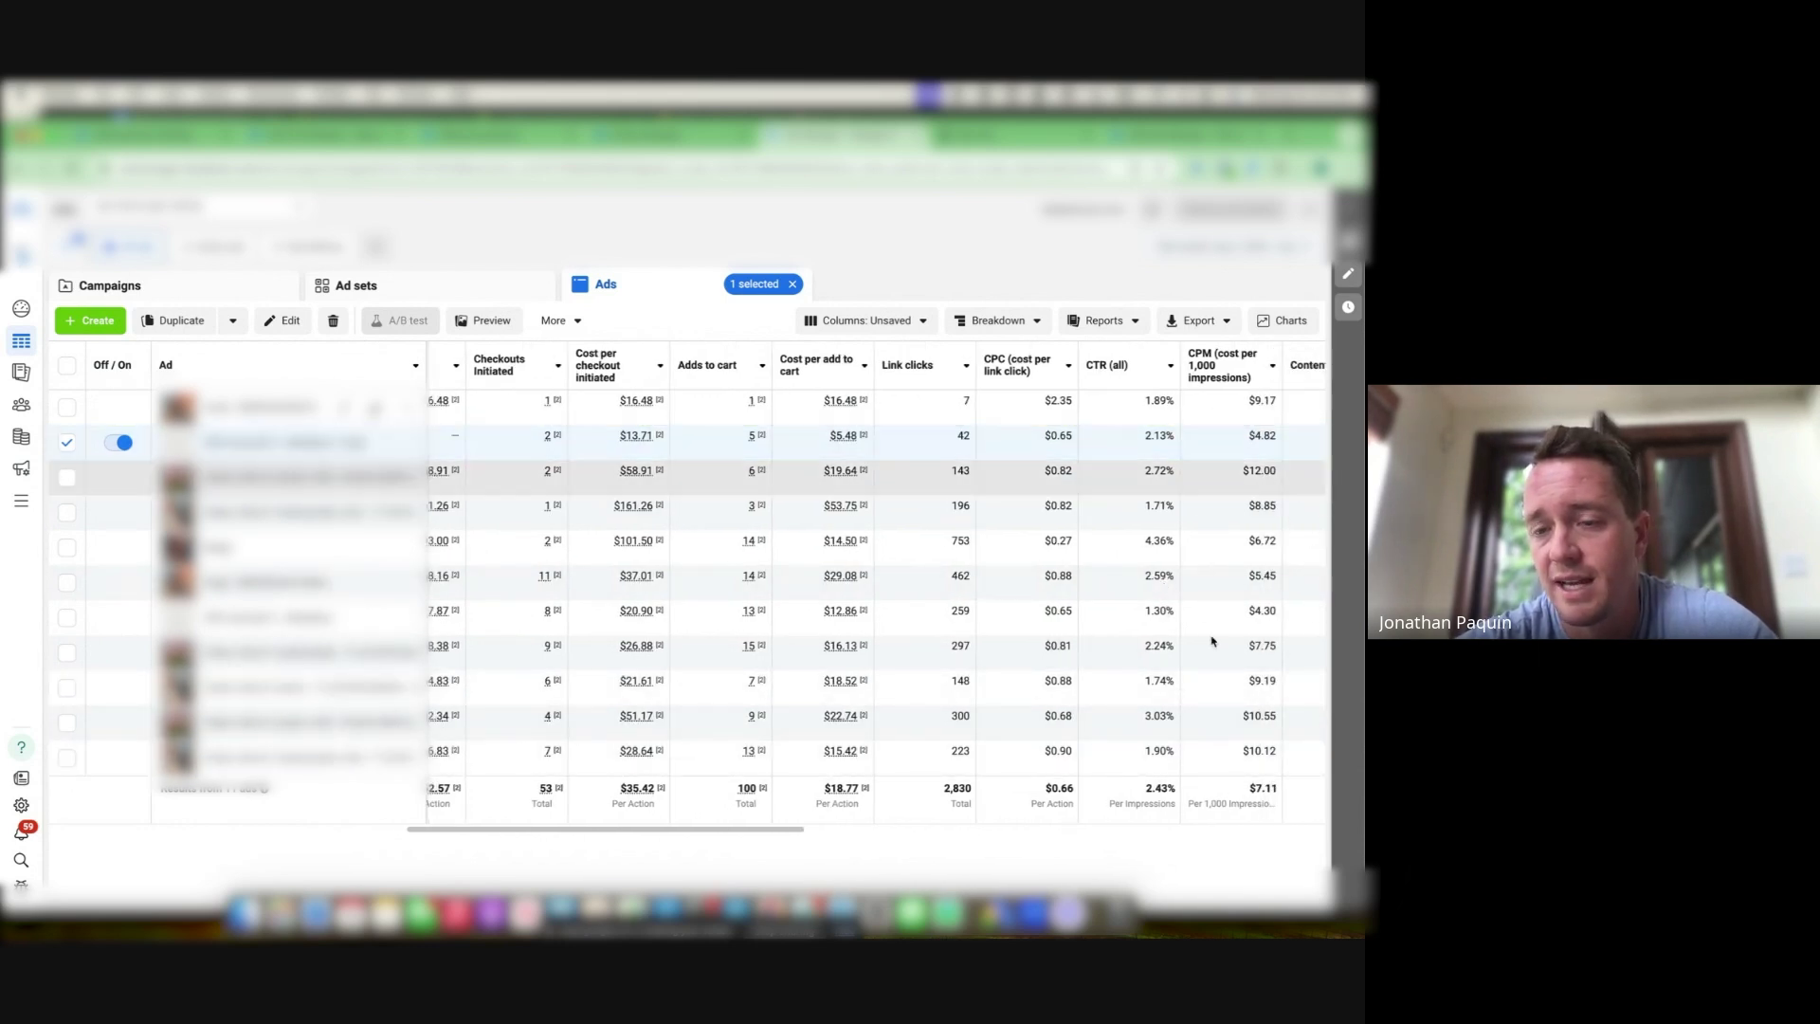
Switch to the lead generation ad account and examine its campaign columns for results, cost per result, link clicks, CPC, CTR and CPM
left_click(1190, 135)
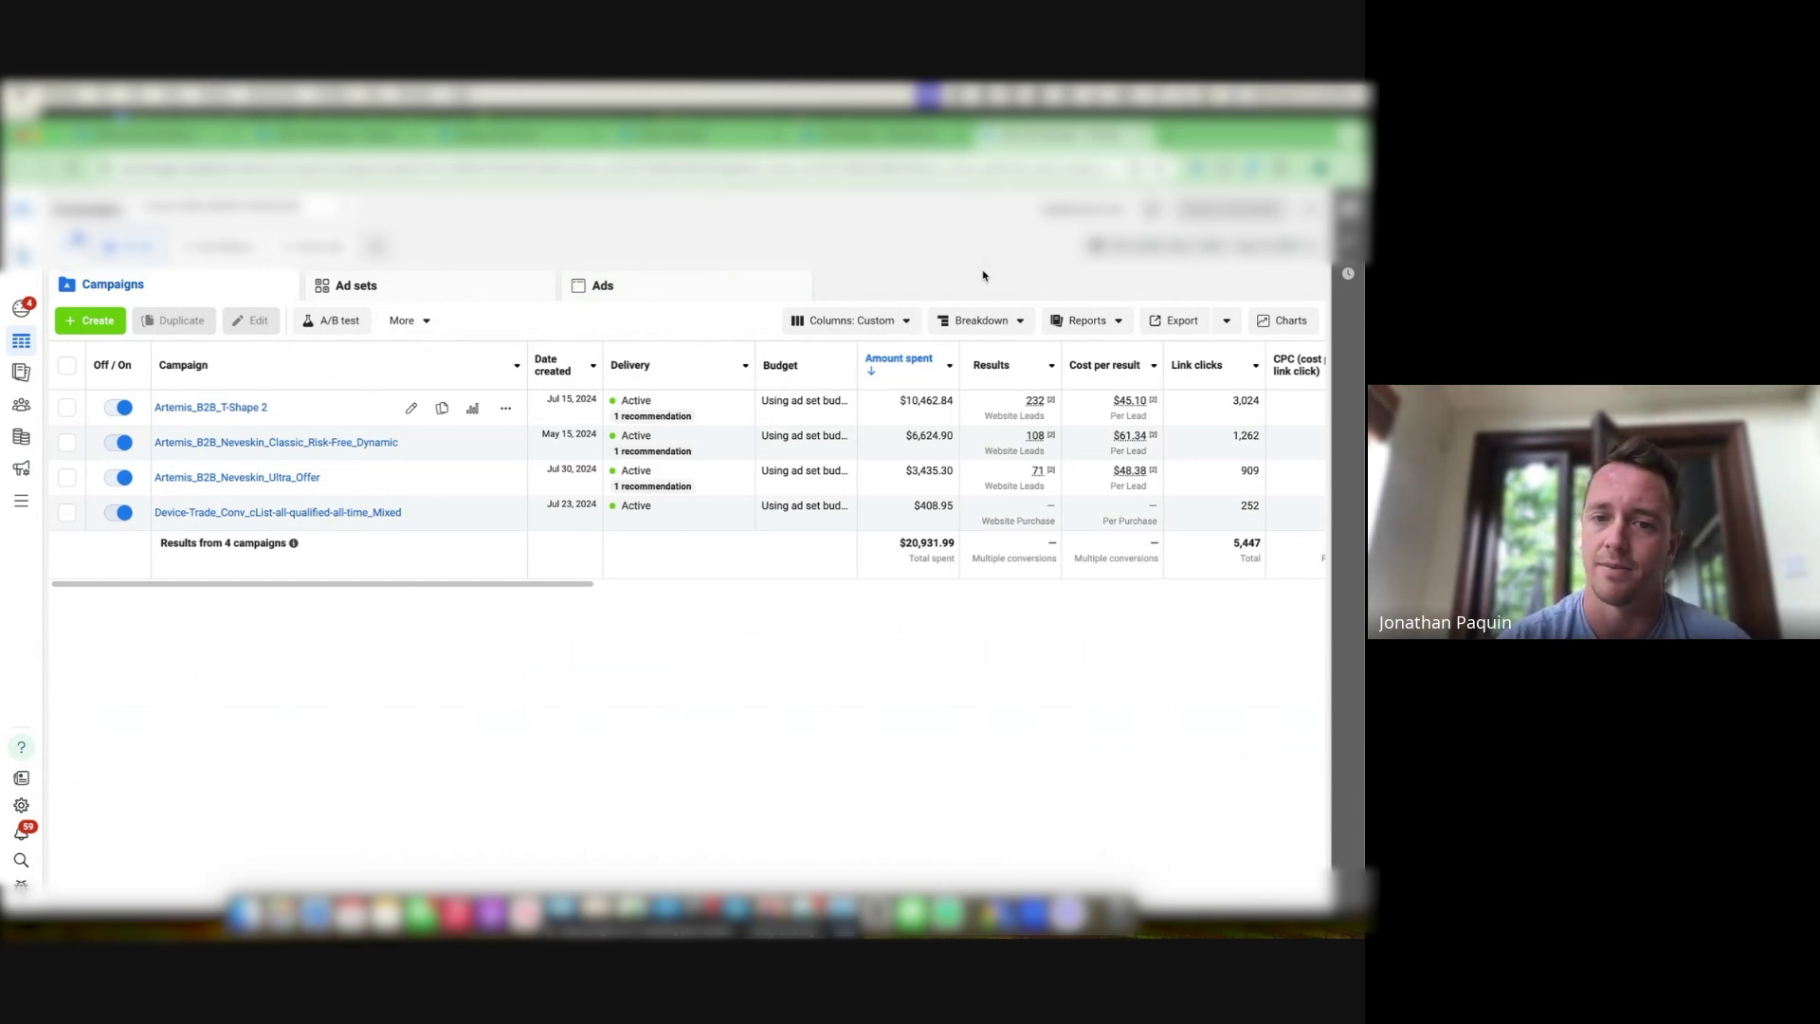
scroll(893, 487, "right", 5)
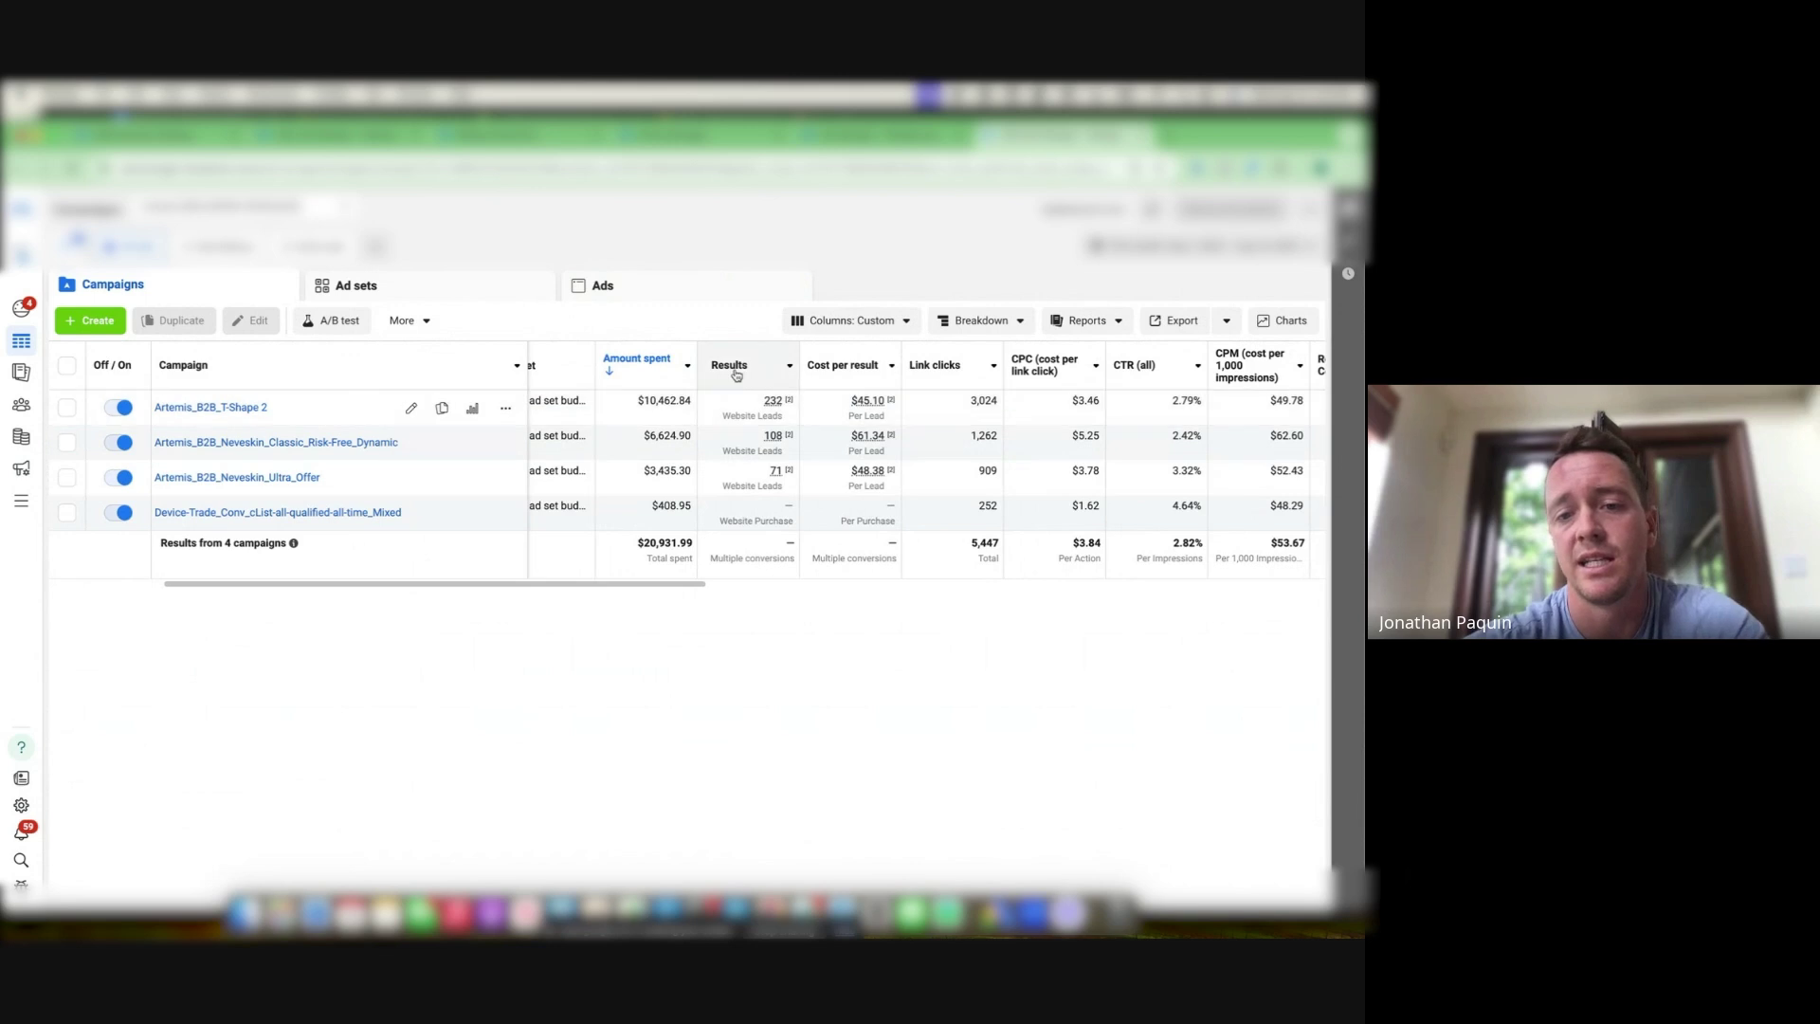
mouse_move(850, 370)
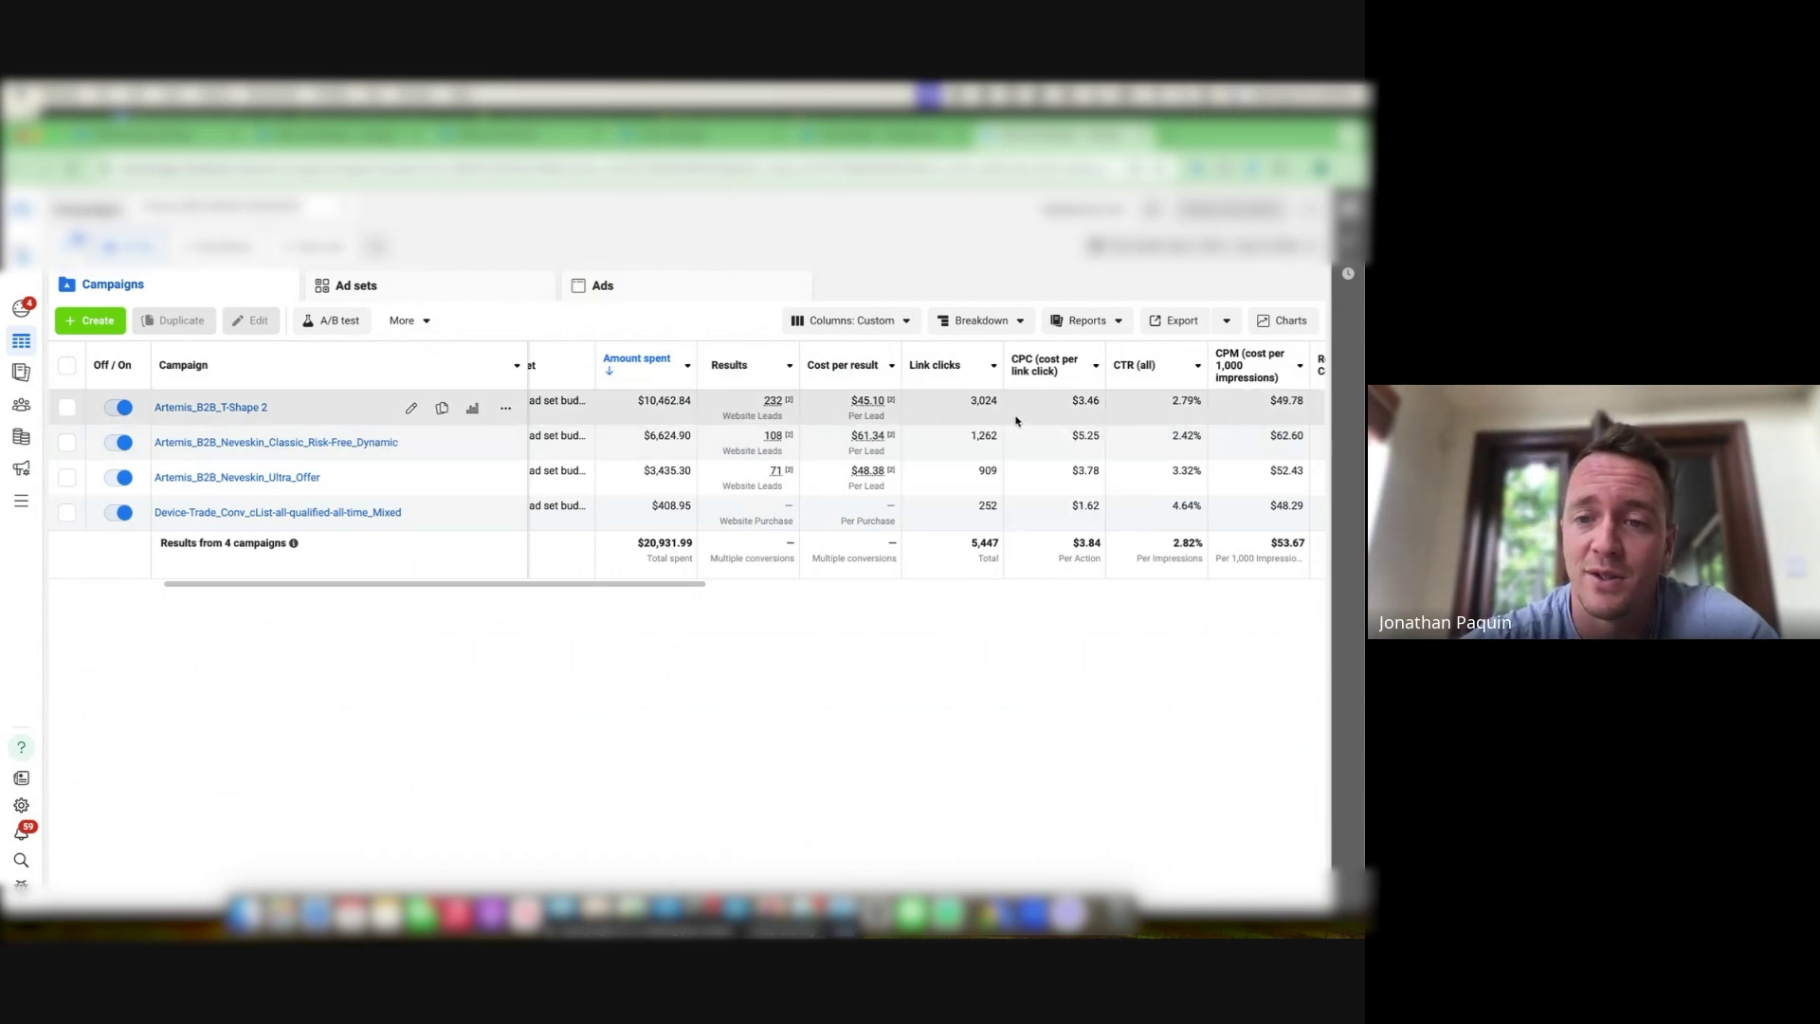
scroll(939, 431, "left", 2)
scroll(919, 434, "right", 3)
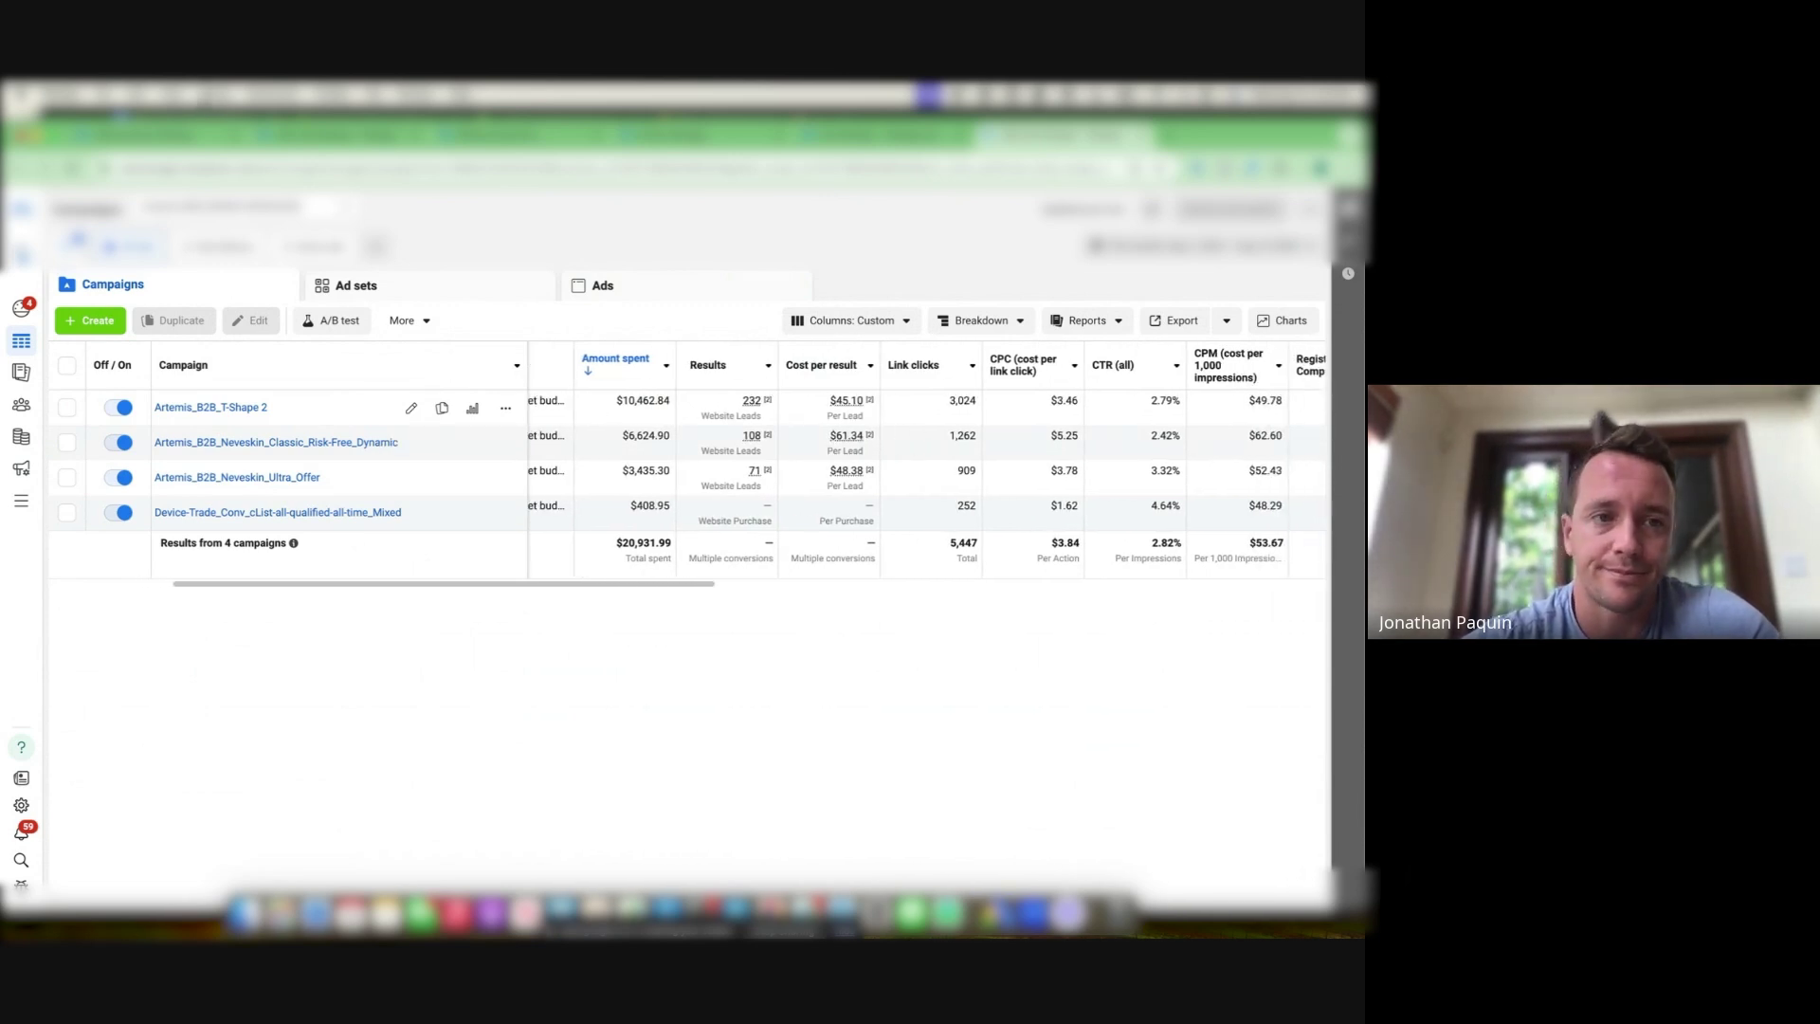
Return to the Google Docs outline and review the Audience creation list under Ad Account Setup
key("super+Tab")
scroll(533, 508, "down", 1)
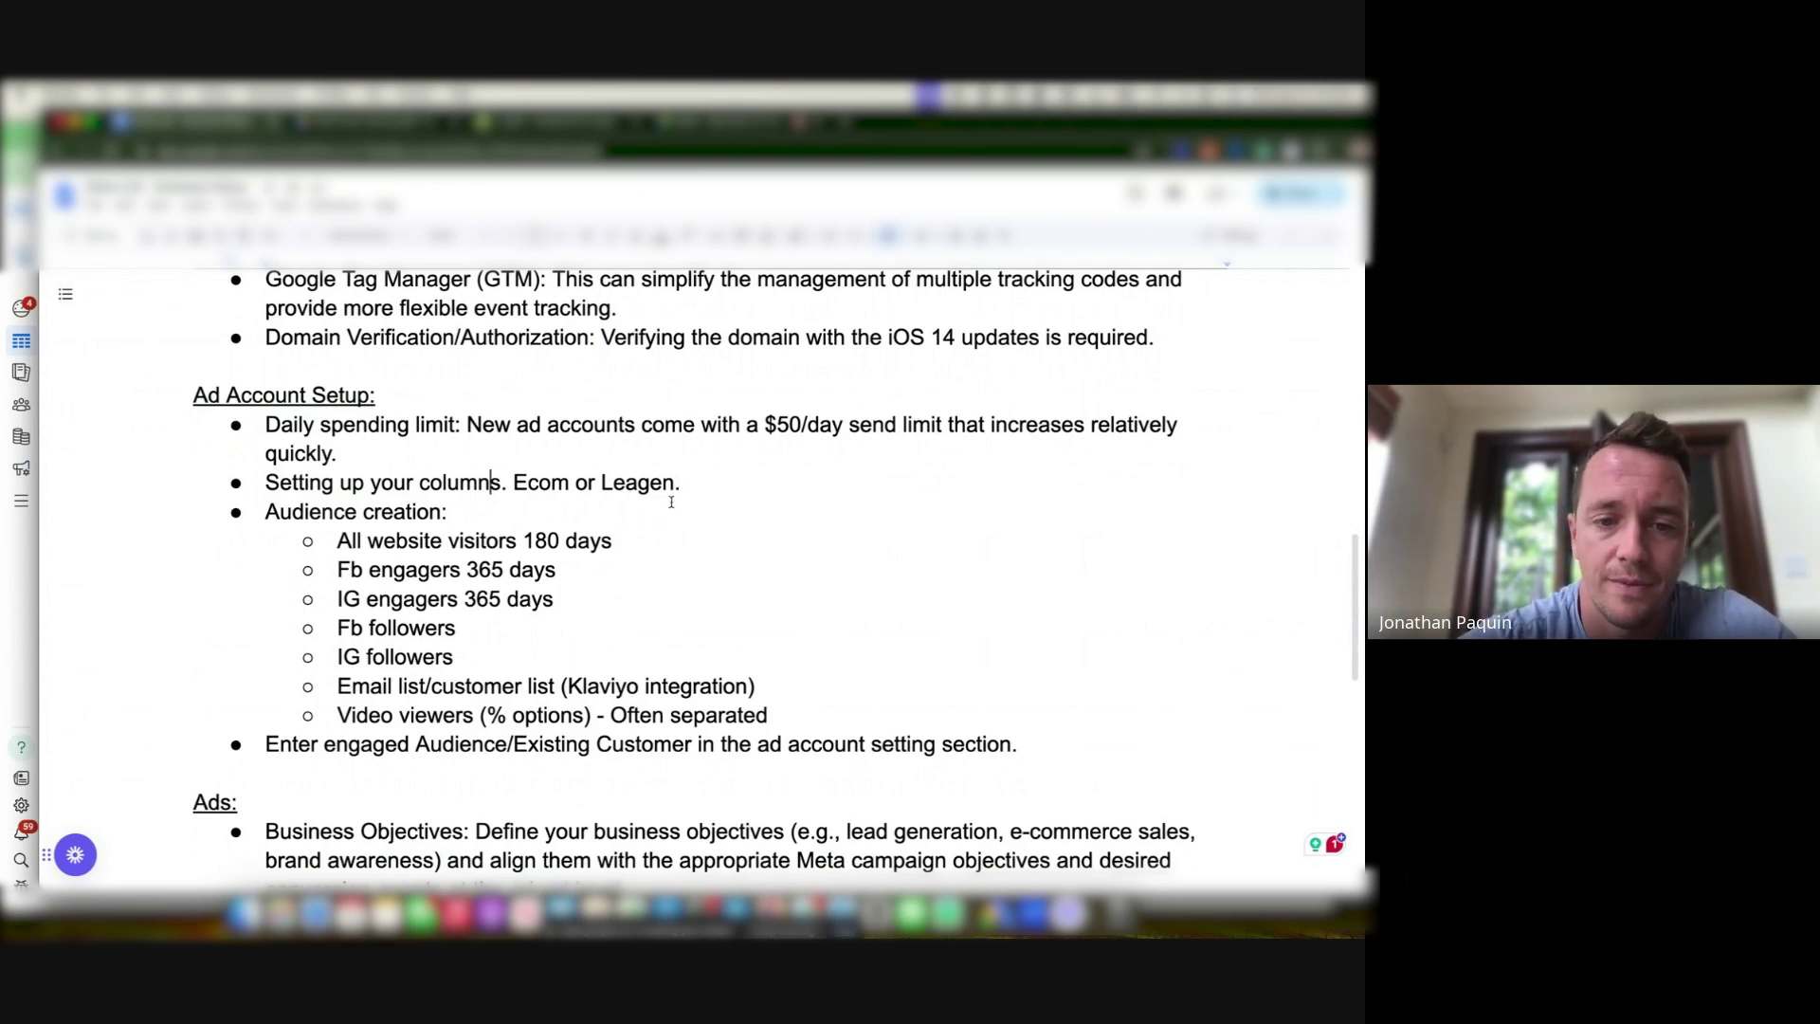
scroll(671, 502, "down", 1)
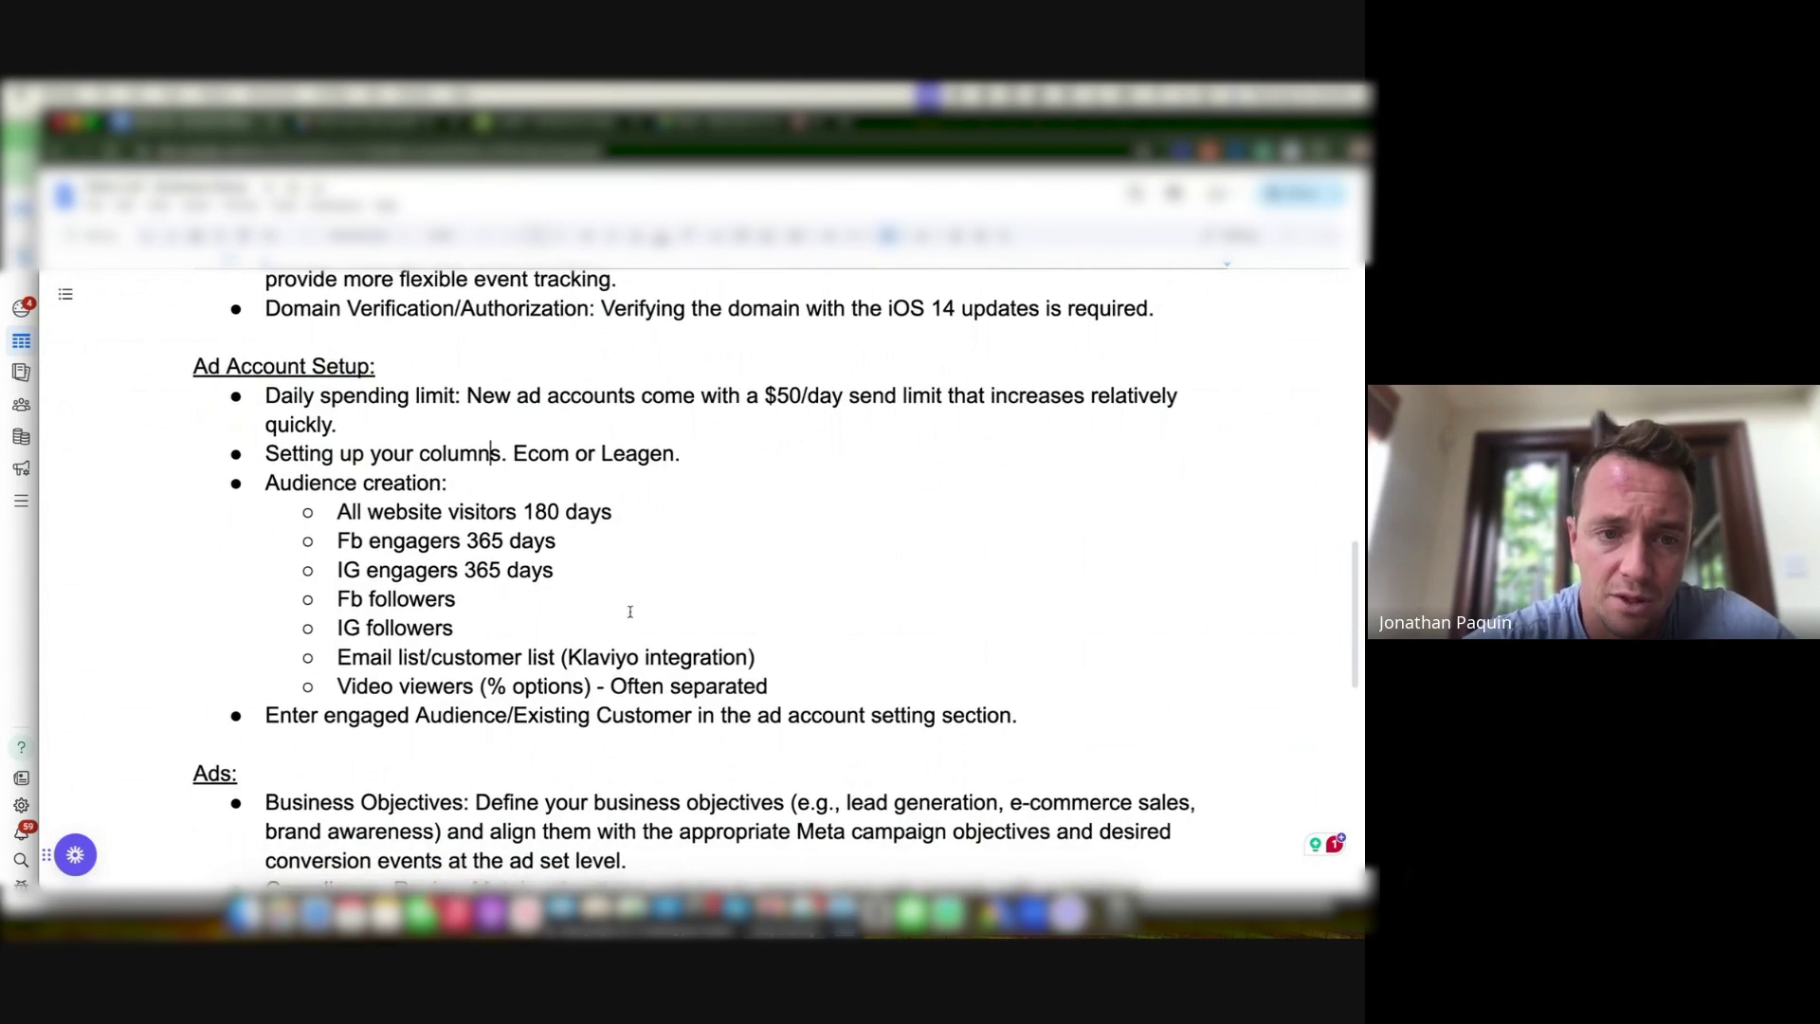
scroll(598, 493, "down", 1)
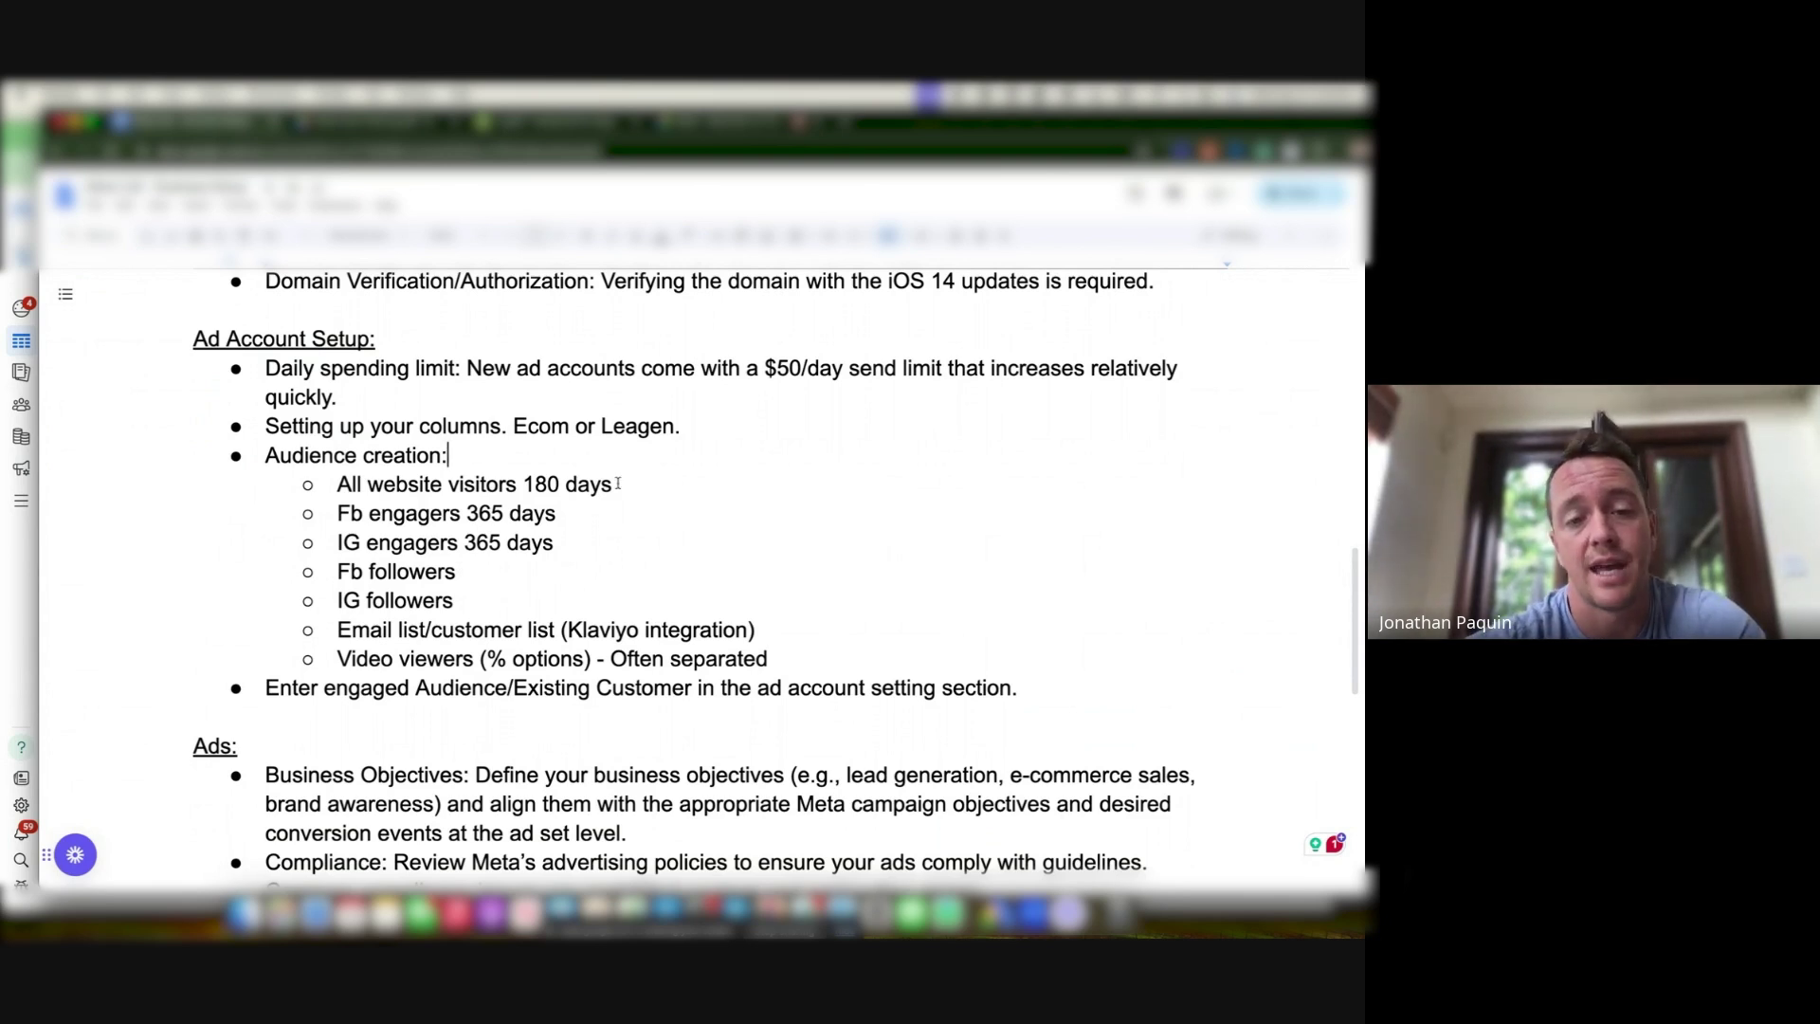
Review the Audience creation items from All website visitors 180 days through Email list/customer list to Video viewers
left_click_drag(612, 484, 339, 486)
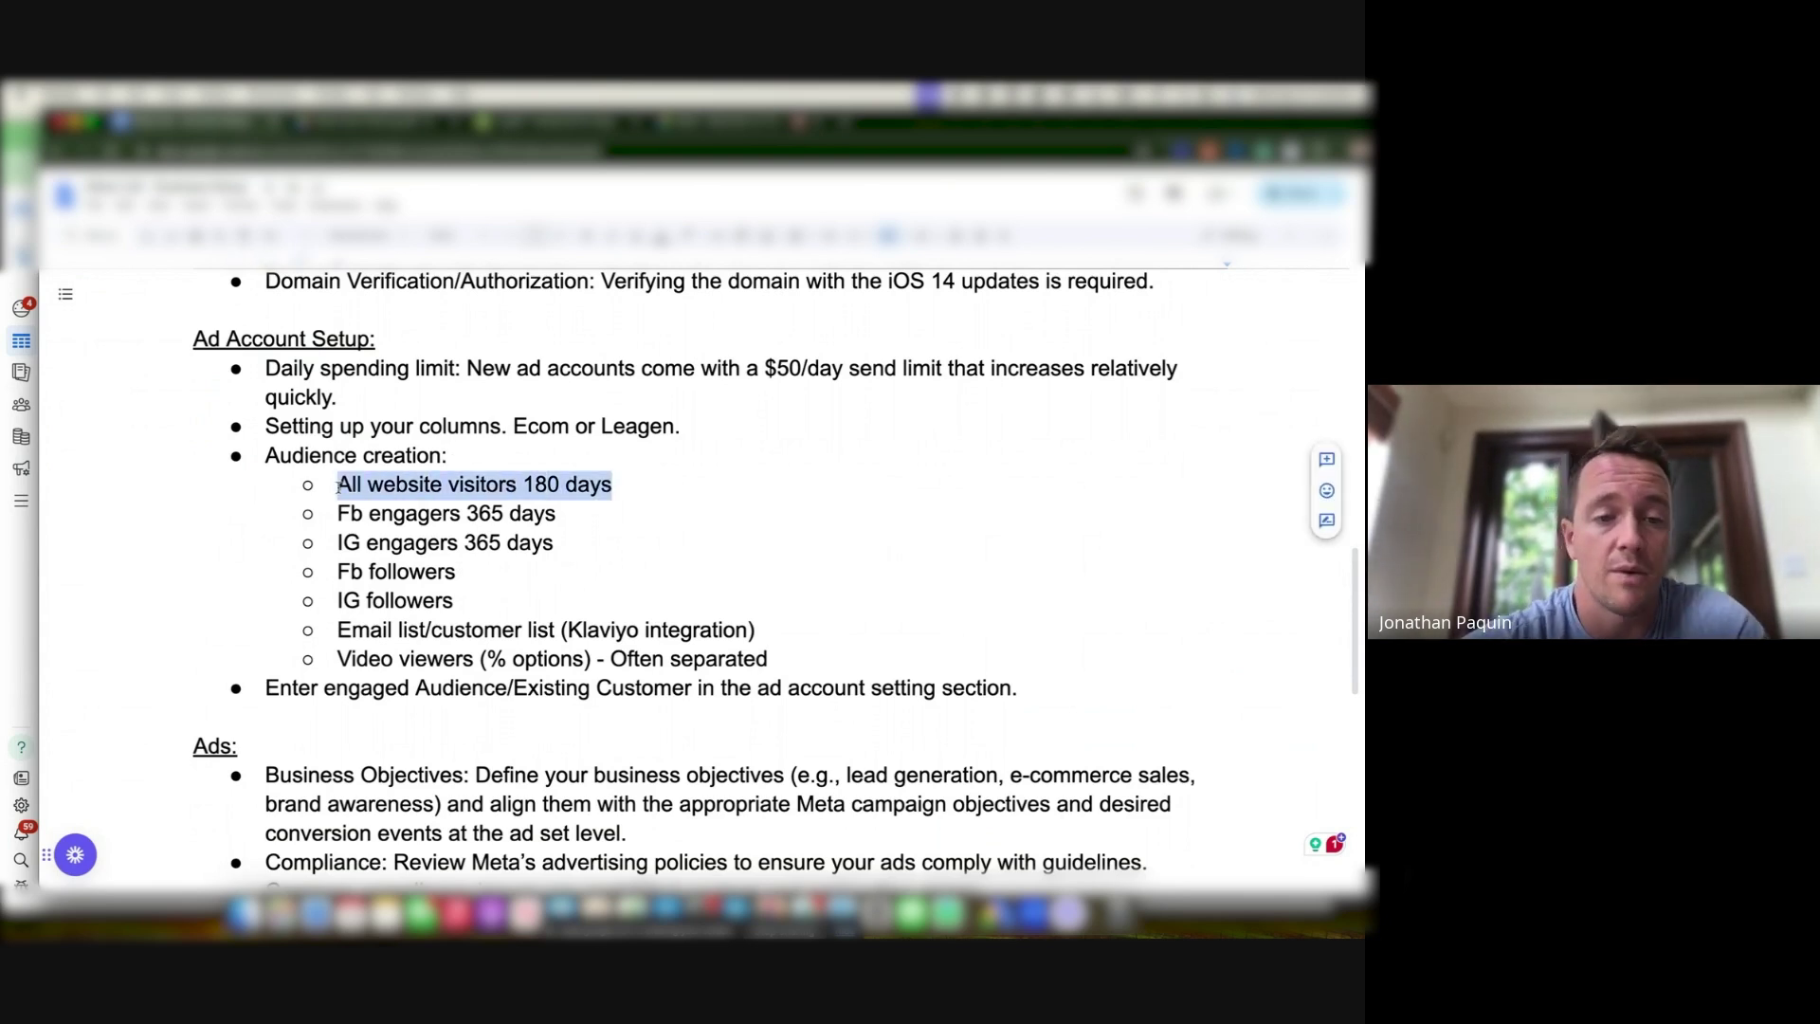
left_click(466, 573)
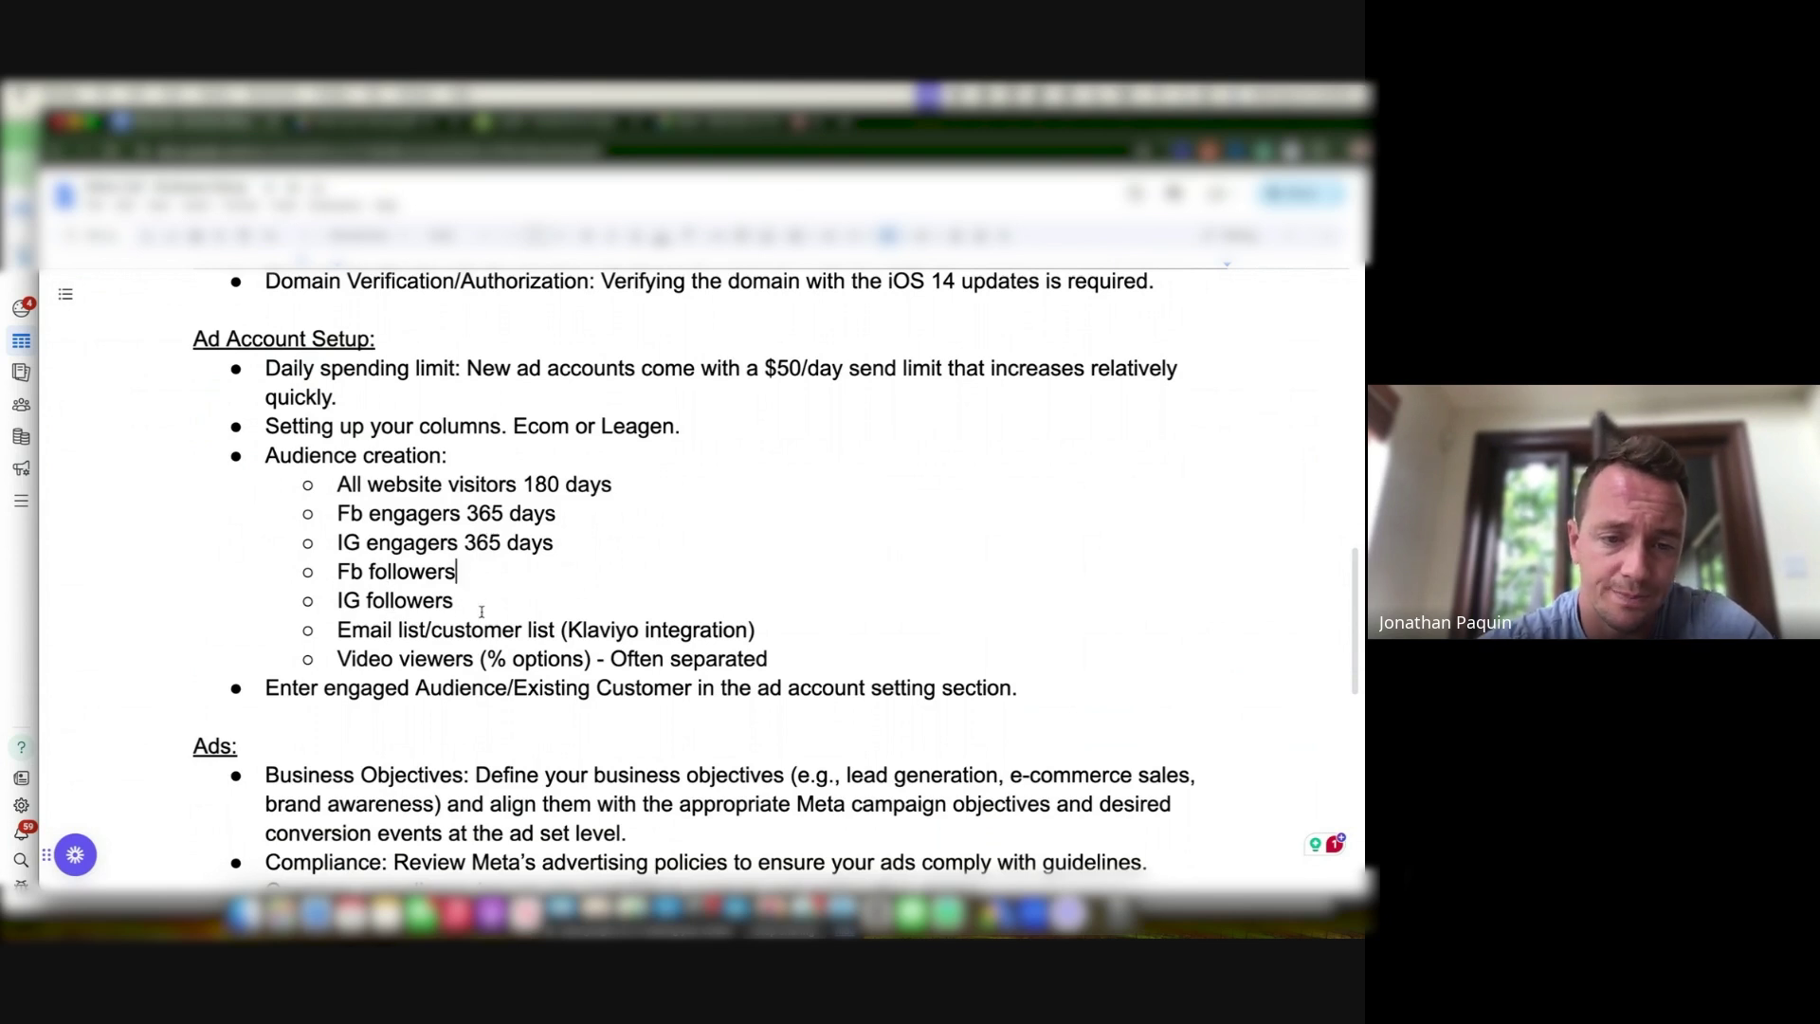
left_click(429, 629)
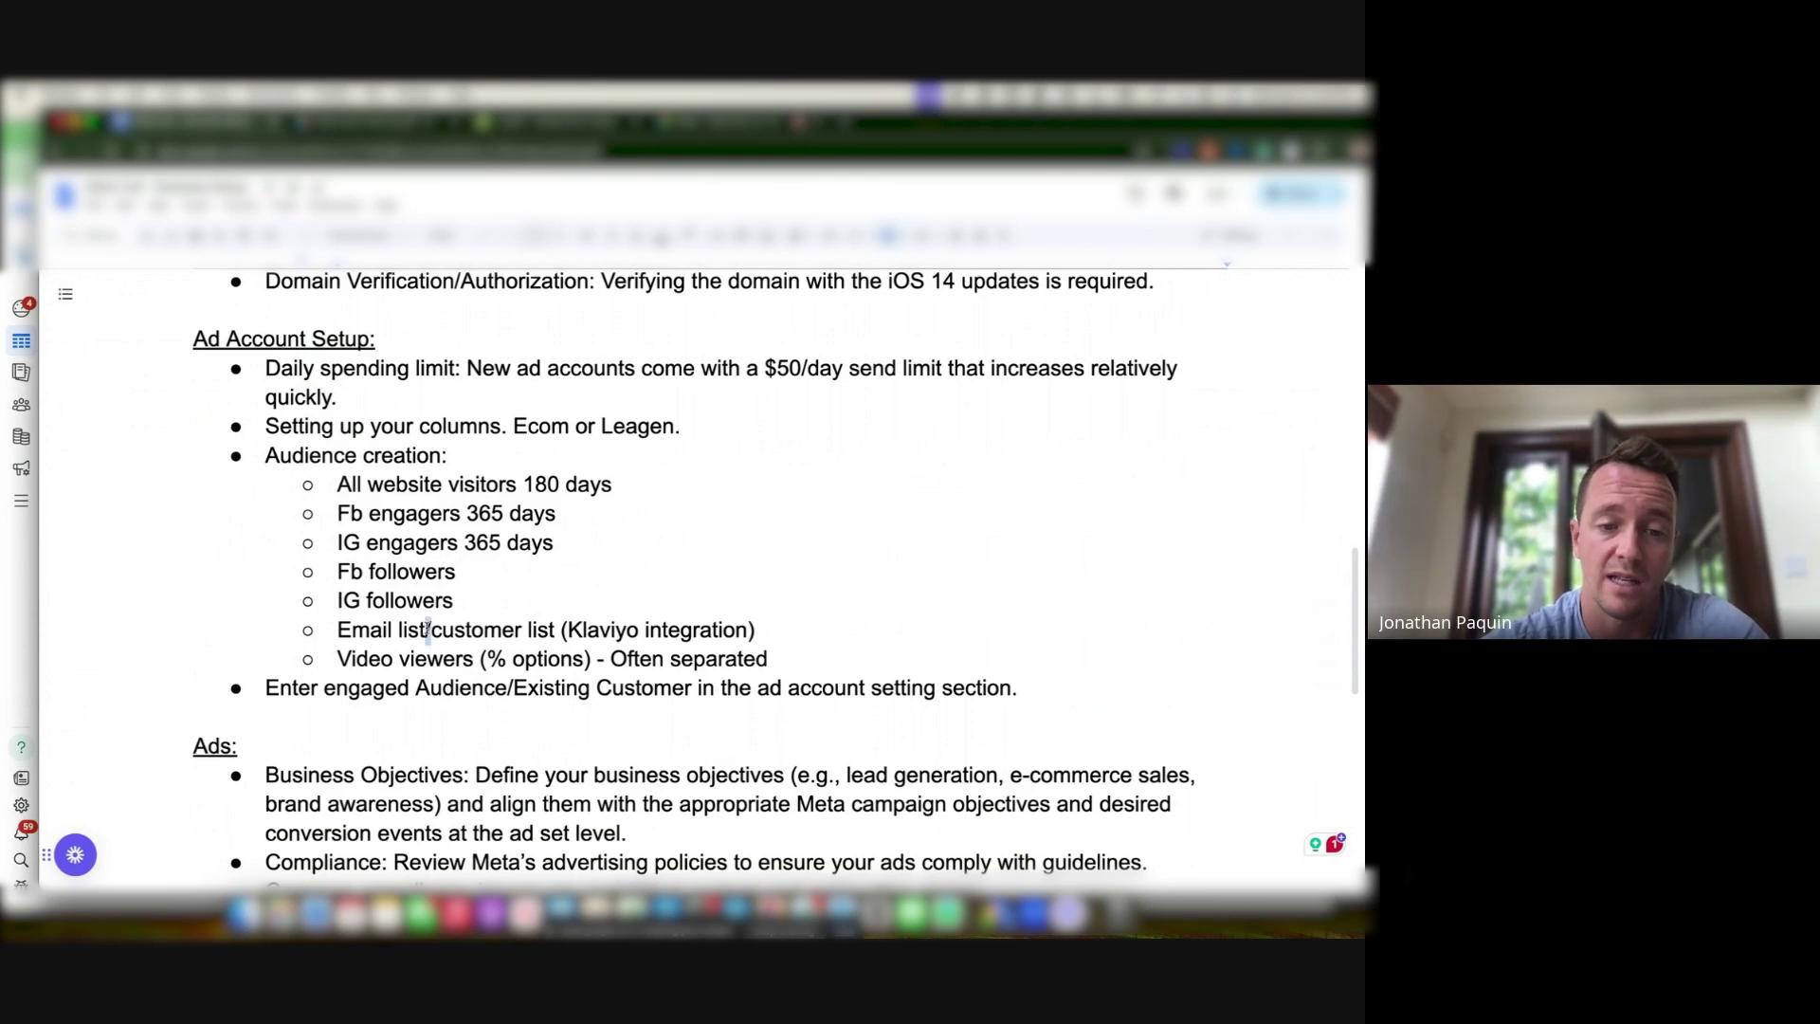
left_click(497, 630)
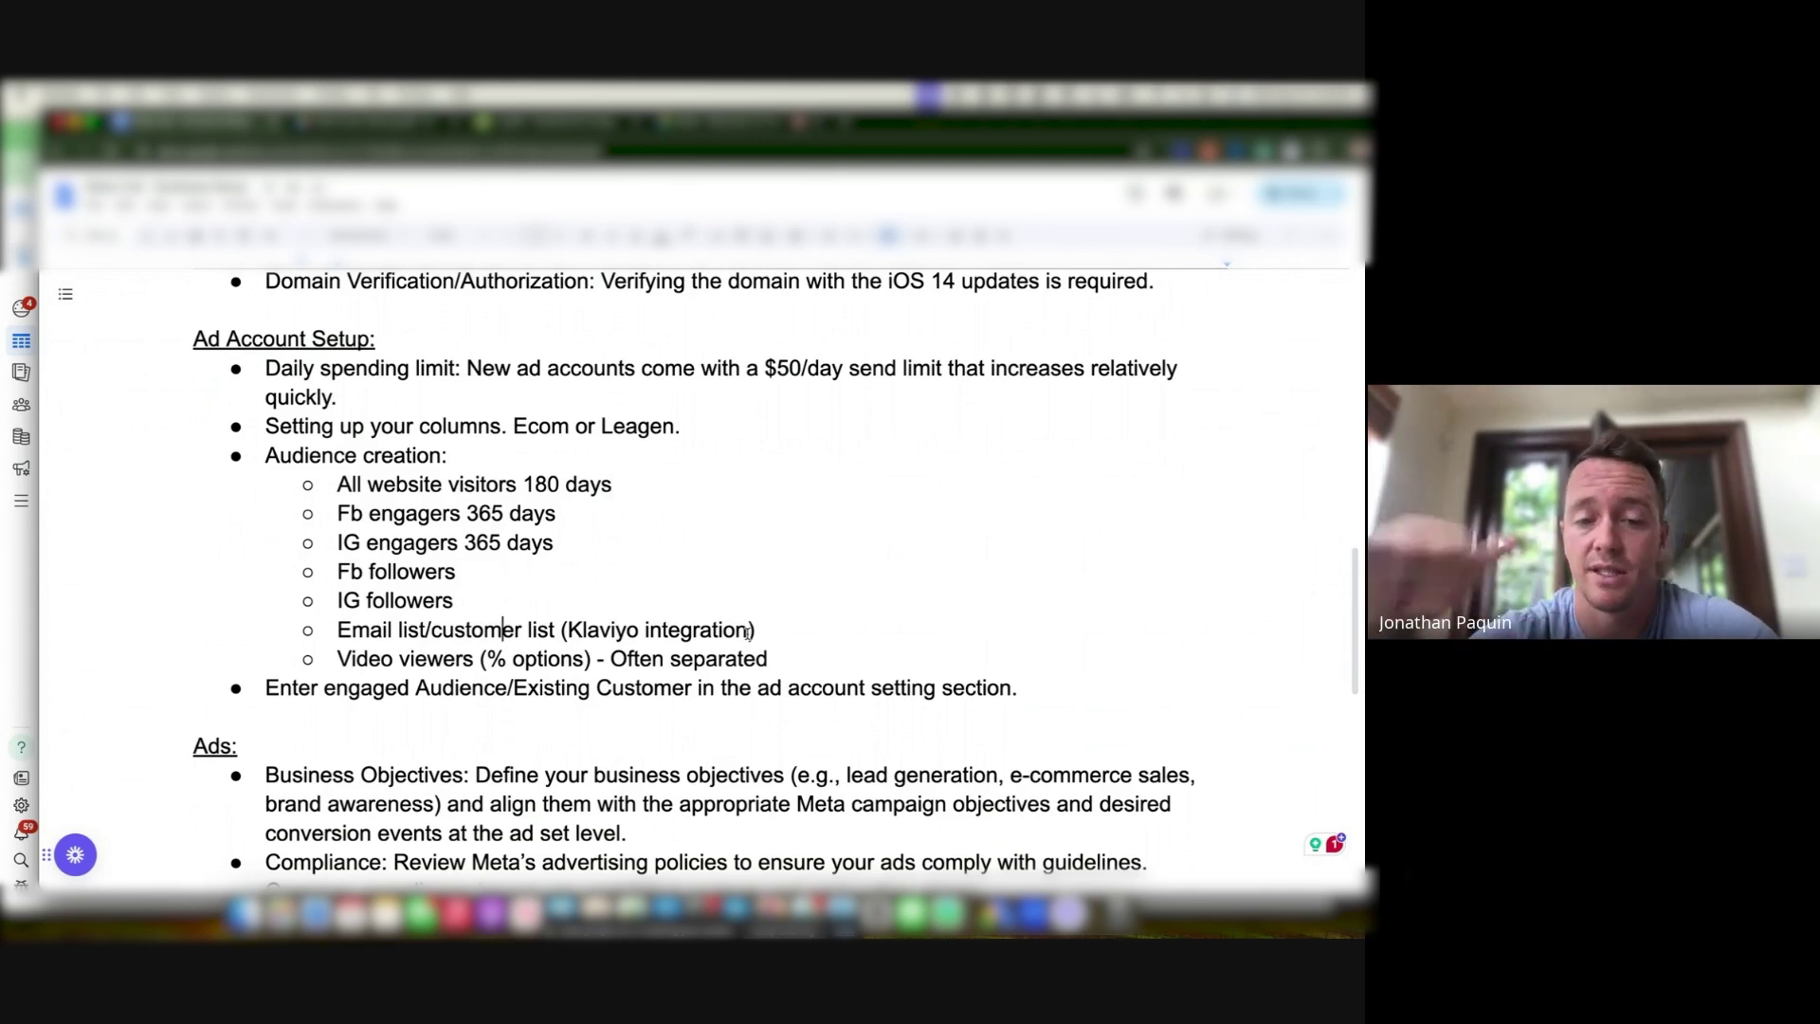
scroll(748, 633, "down", 1)
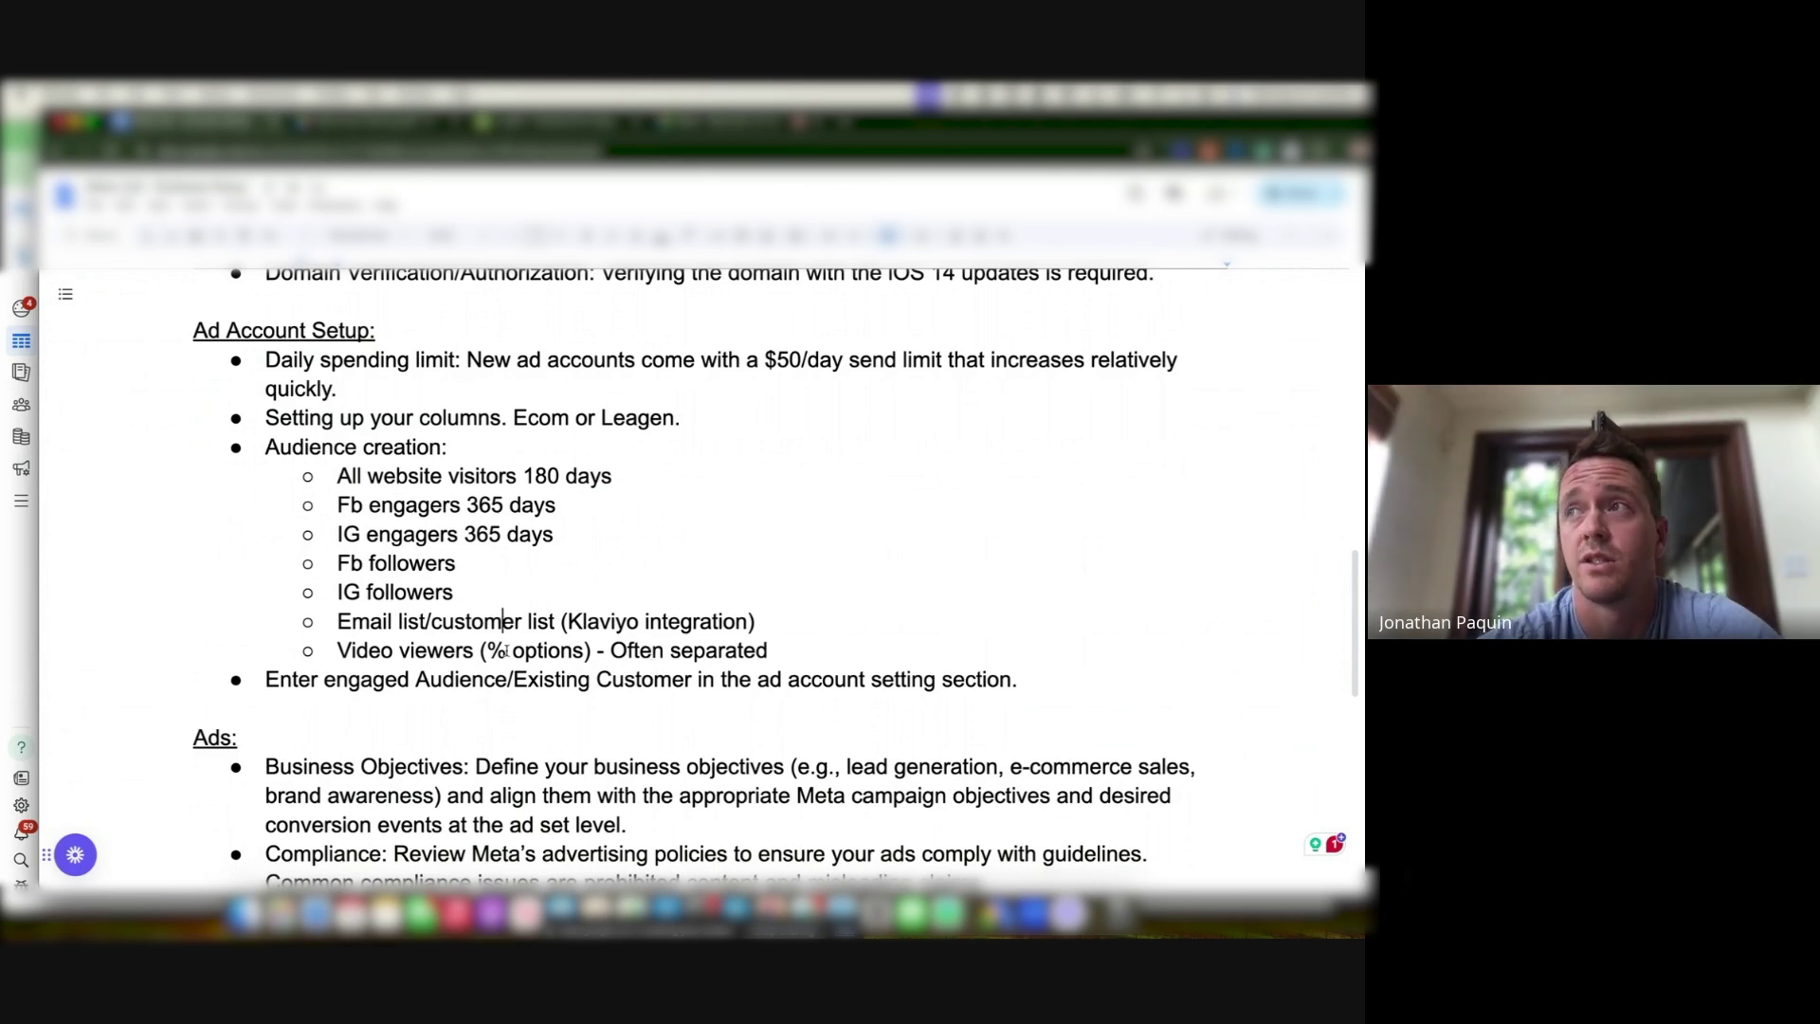
scroll(506, 650, "down", 1)
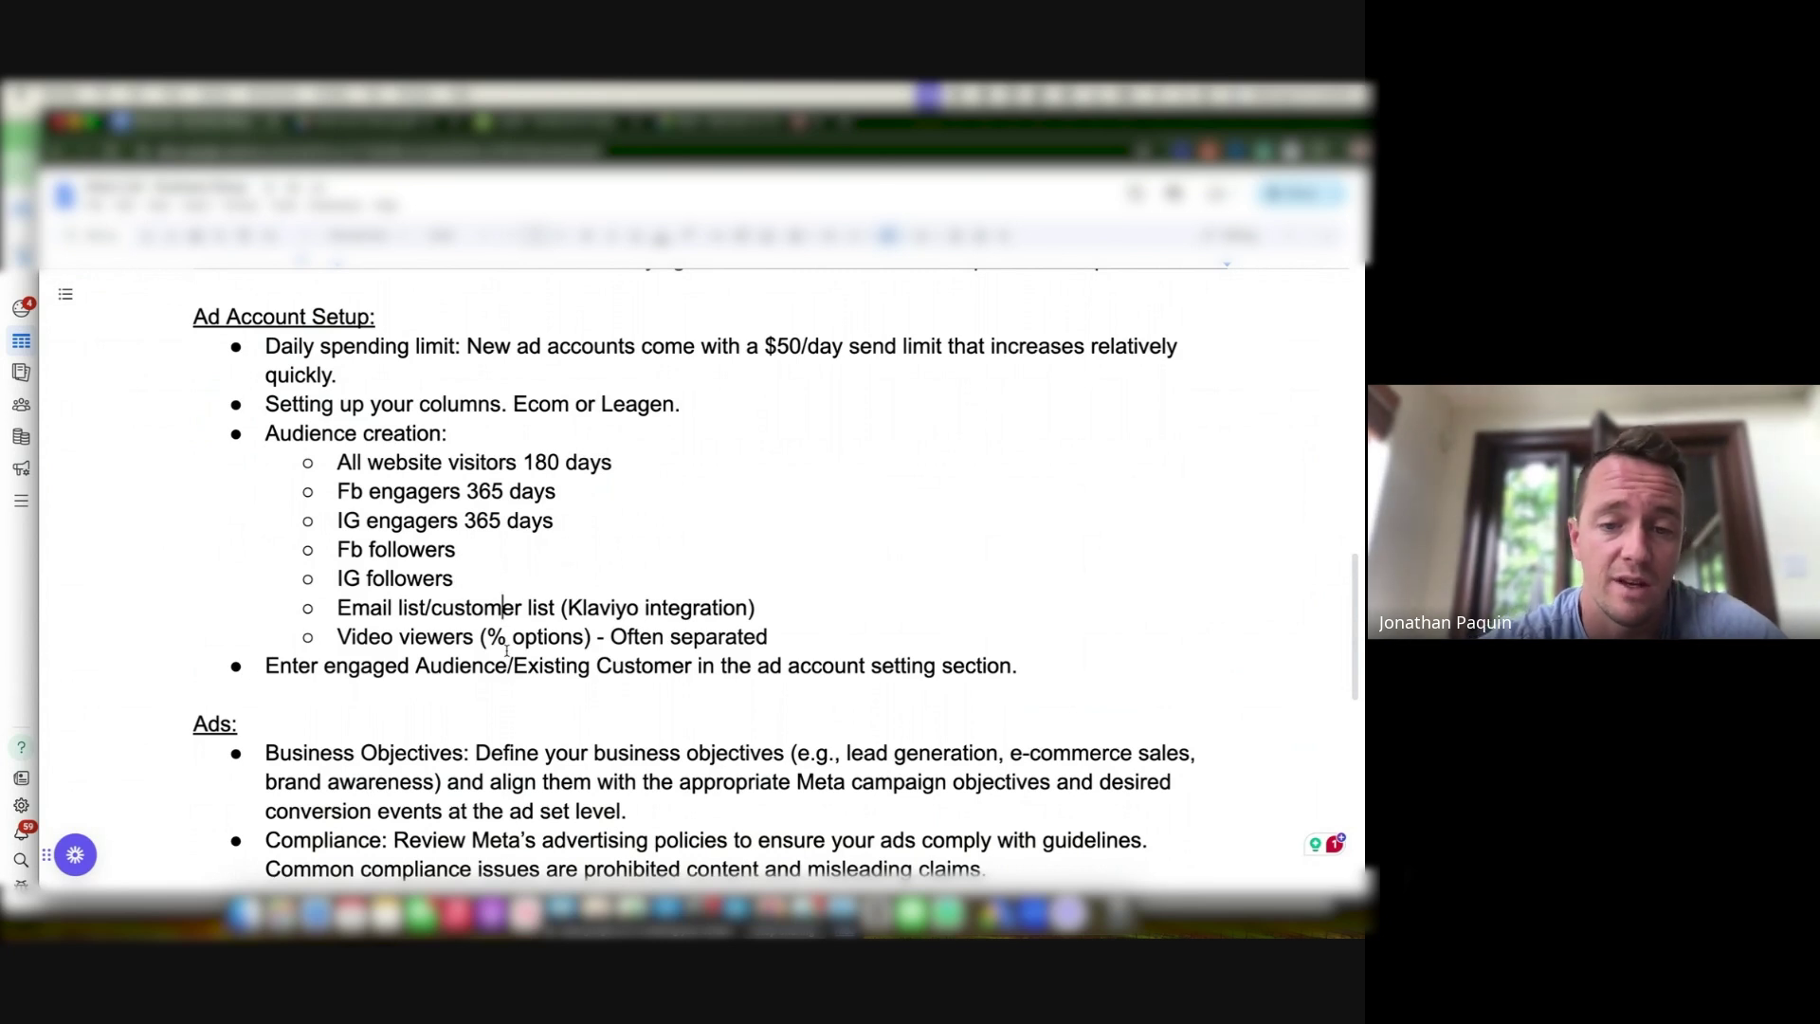
scroll(709, 629, "down", 1)
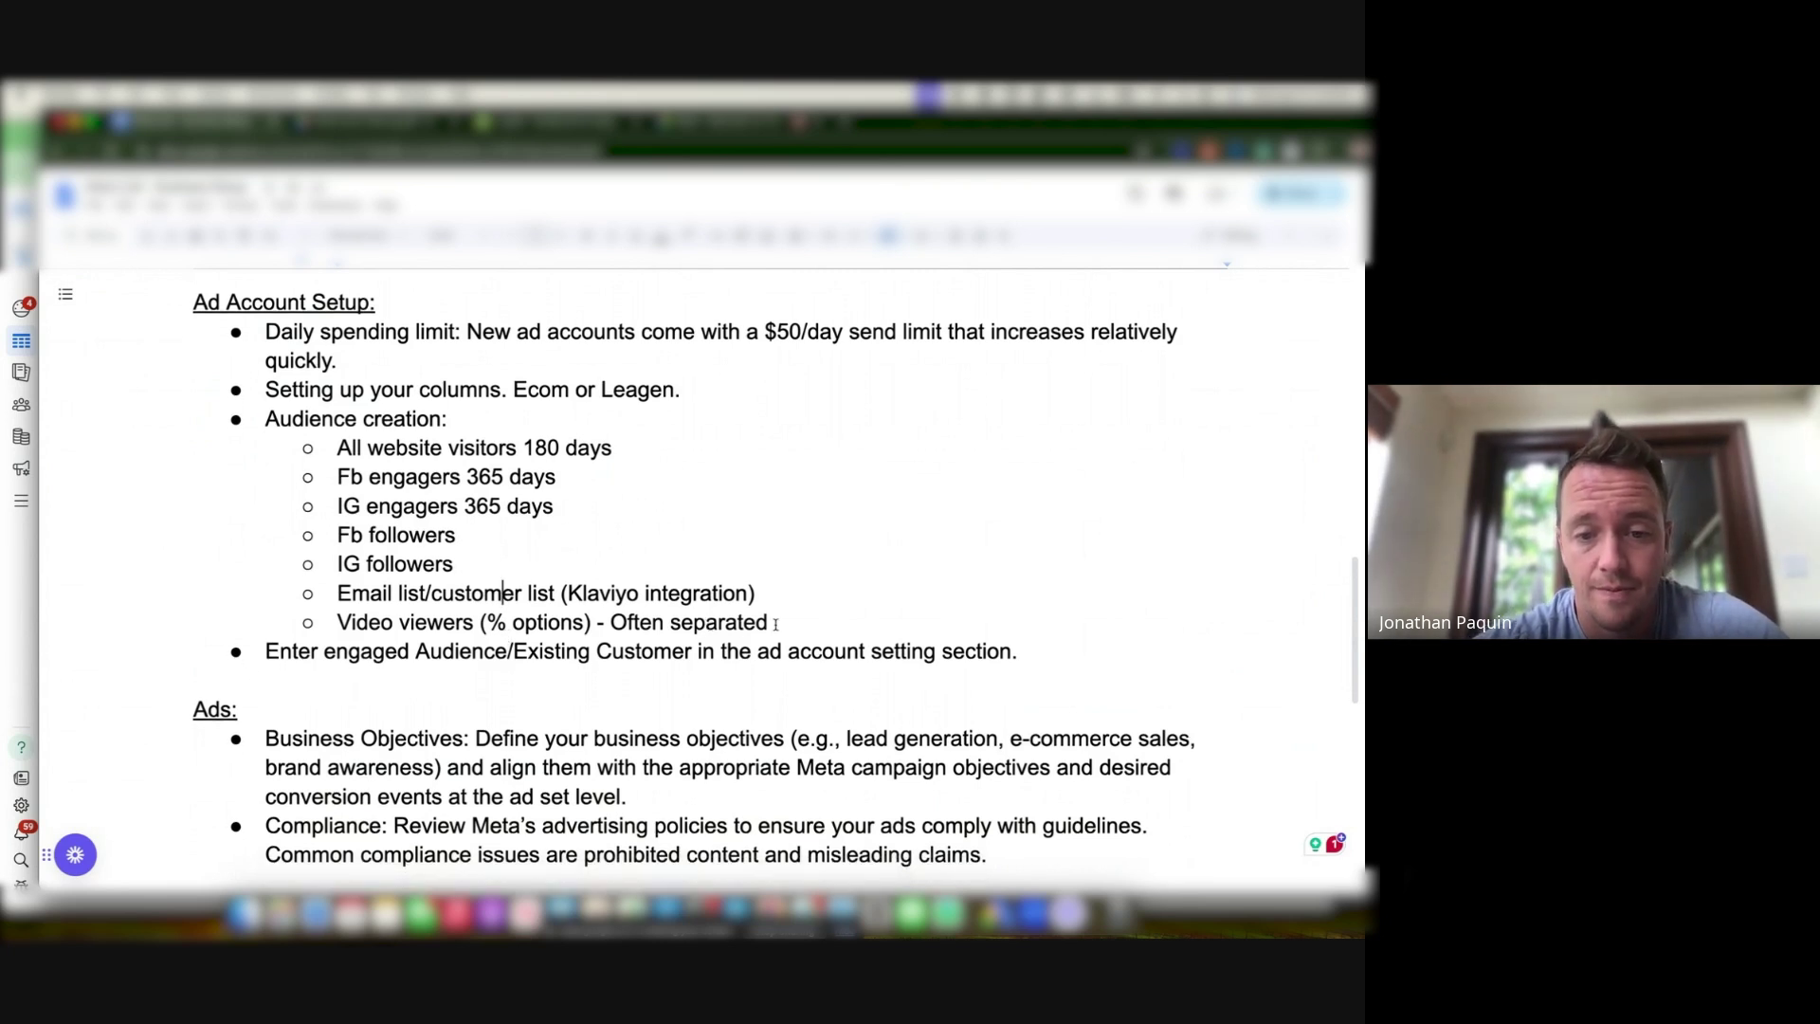
left_click_drag(775, 623, 631, 621)
key("Delete")
key("Delete")
key("BackSpace")
key("Return")
left_click(668, 620)
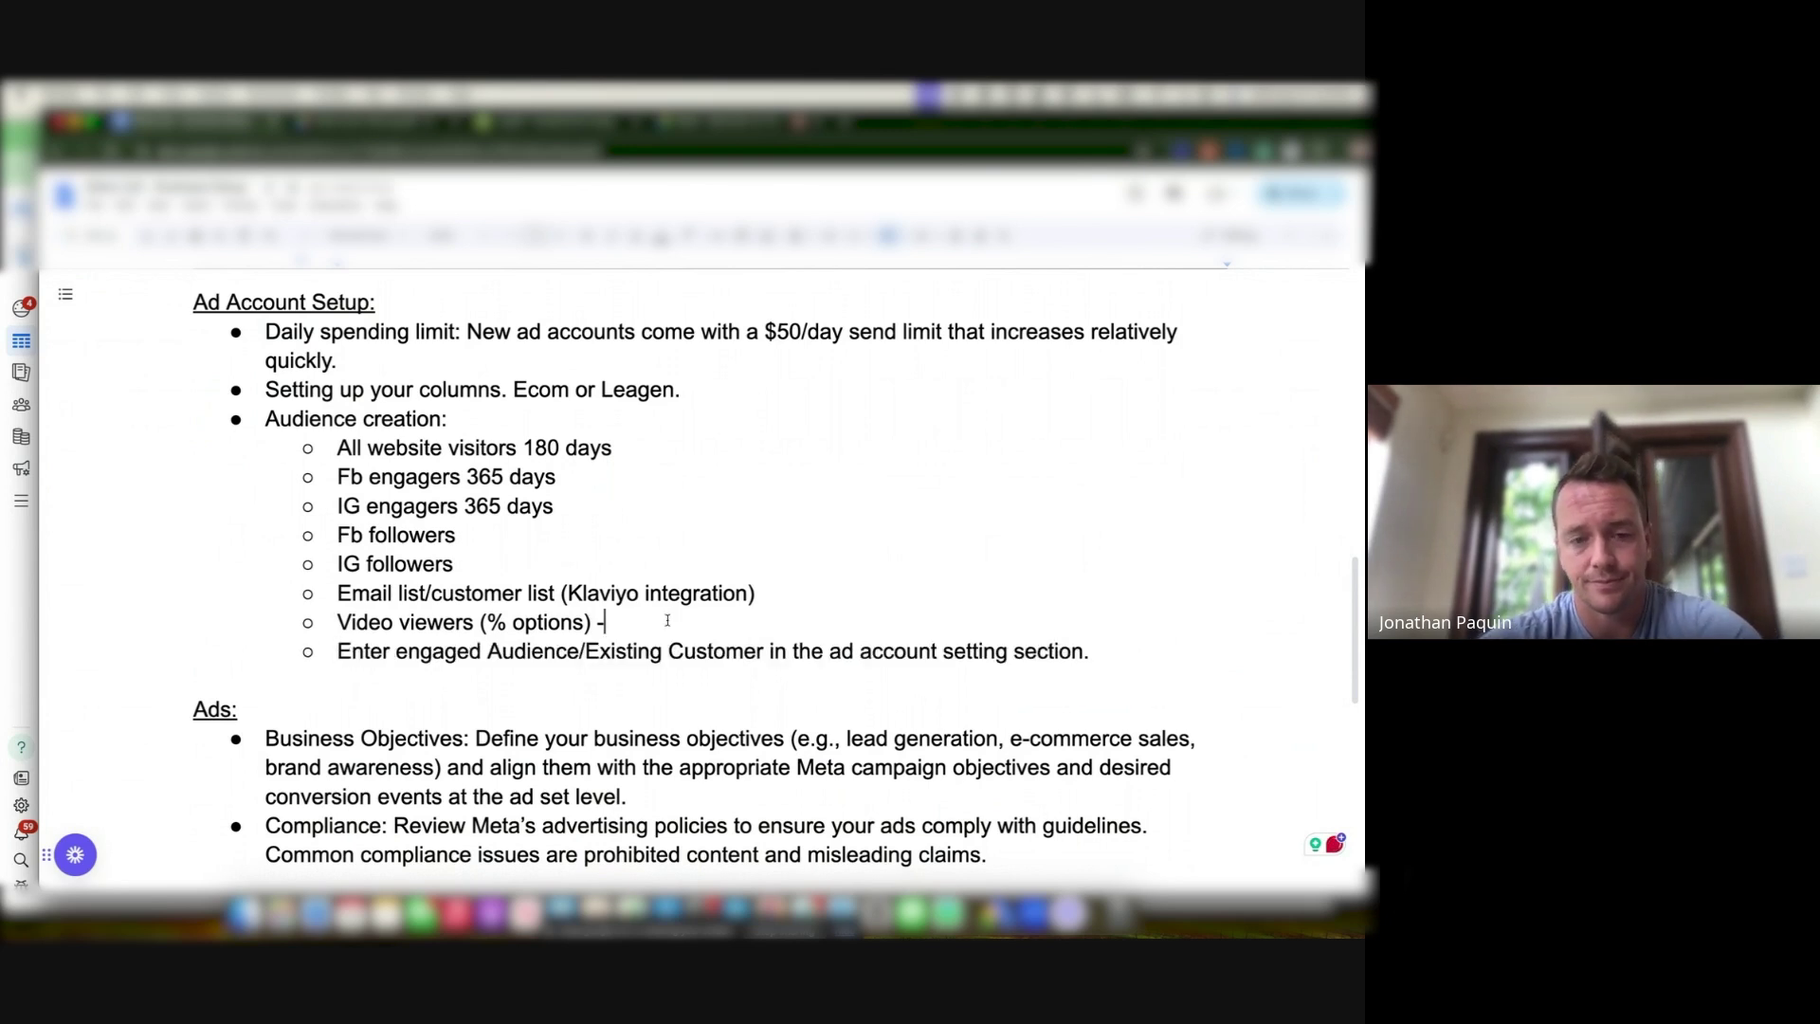
key("super+z")
key("super+z")
key("super+z")
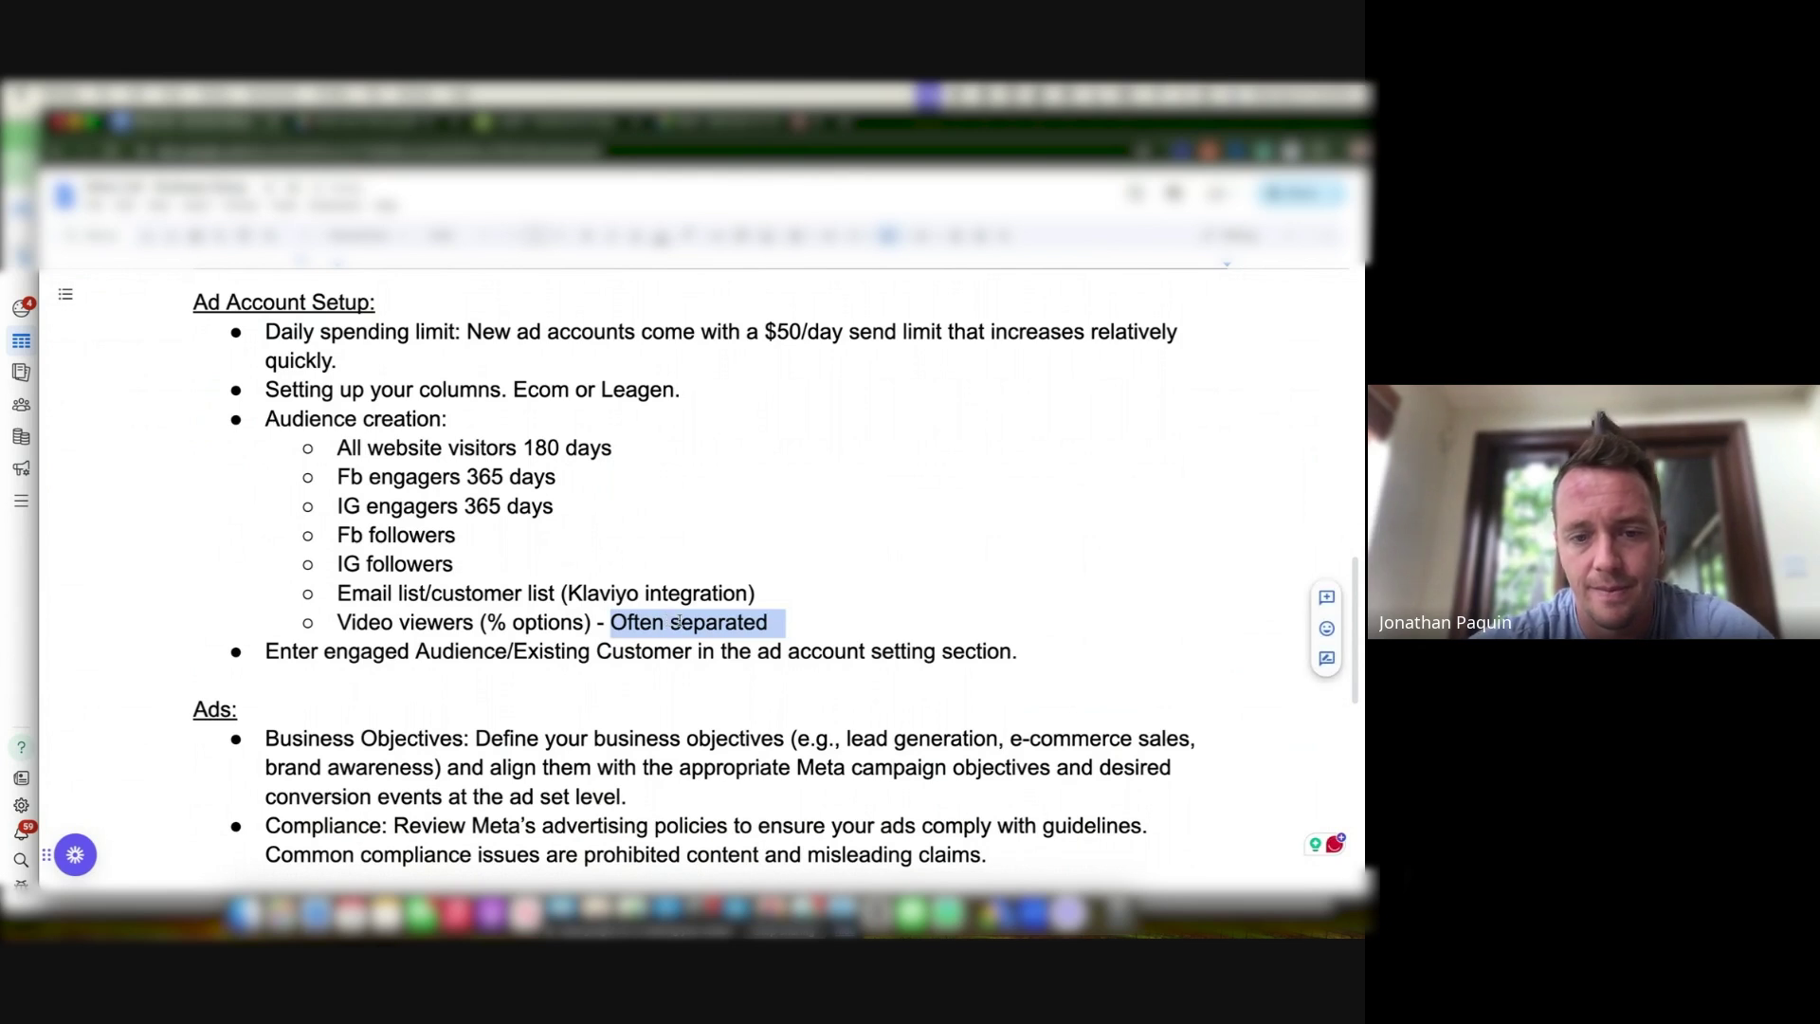
left_click(678, 621)
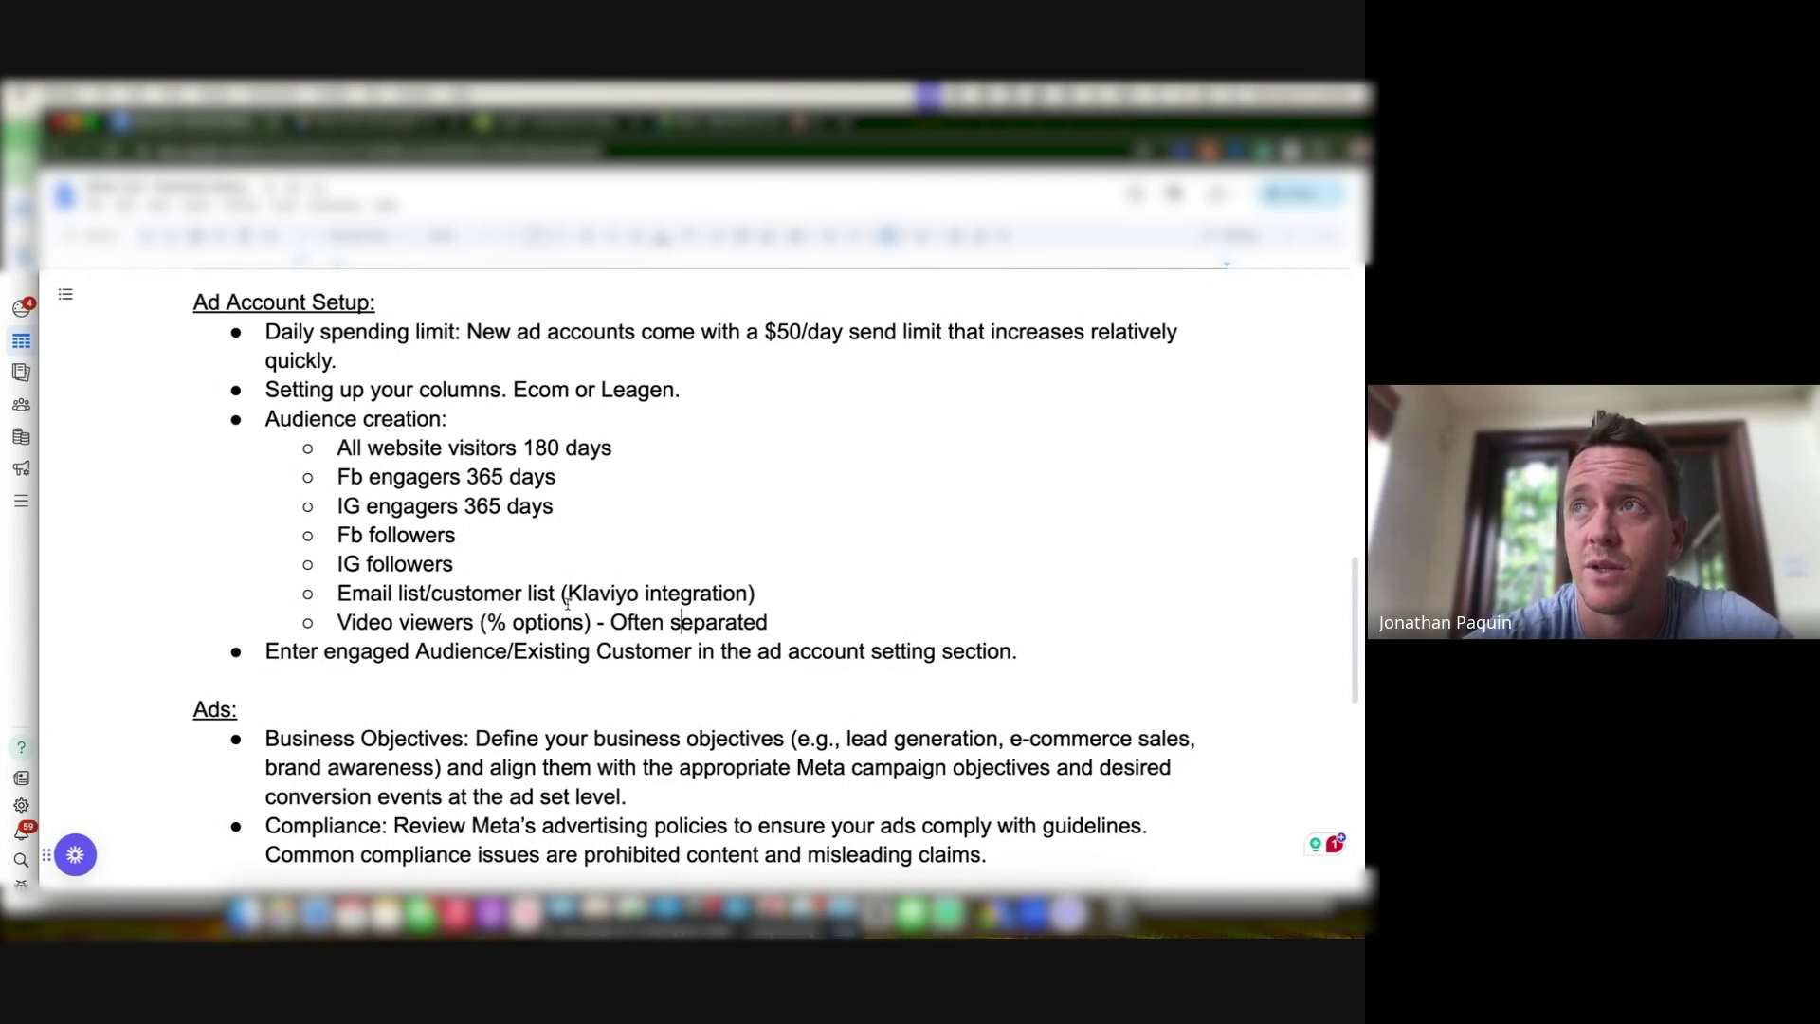
Switch to the e-commerce account in Ads Manager, show its campaigns and set the date range to Last 30 days
scroll(529, 685, "down", 2)
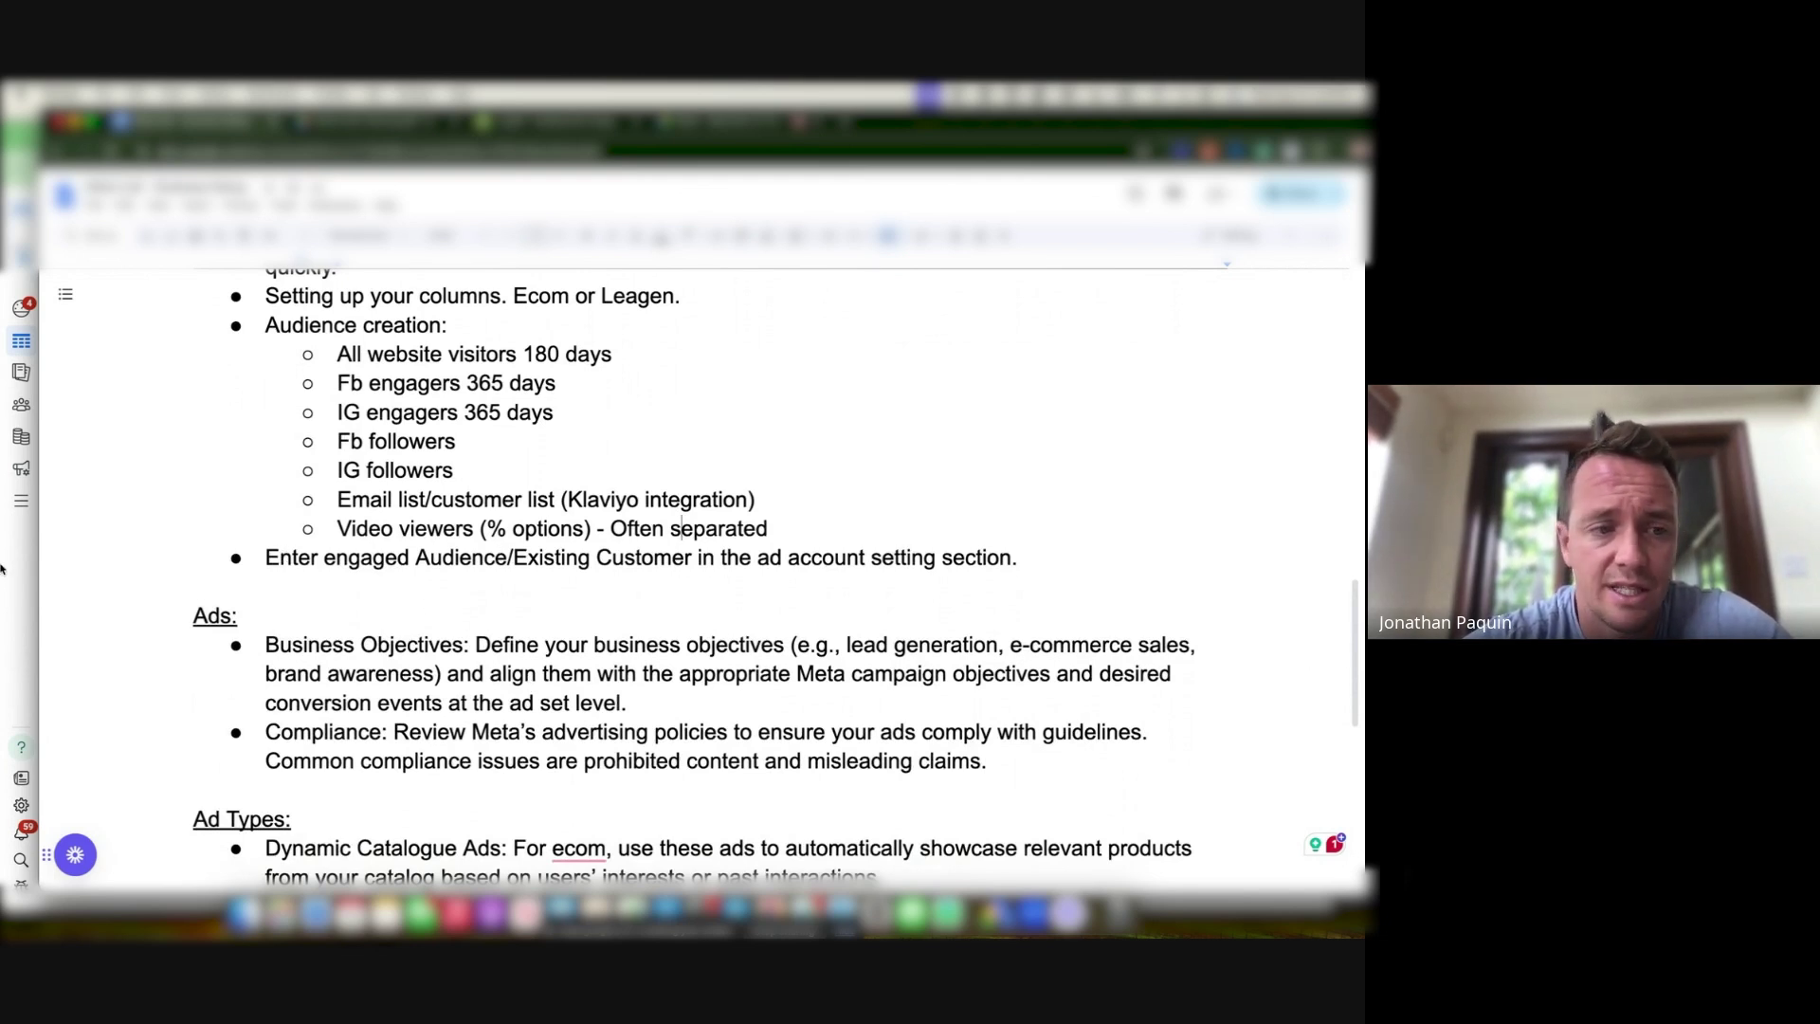
key("super+Tab")
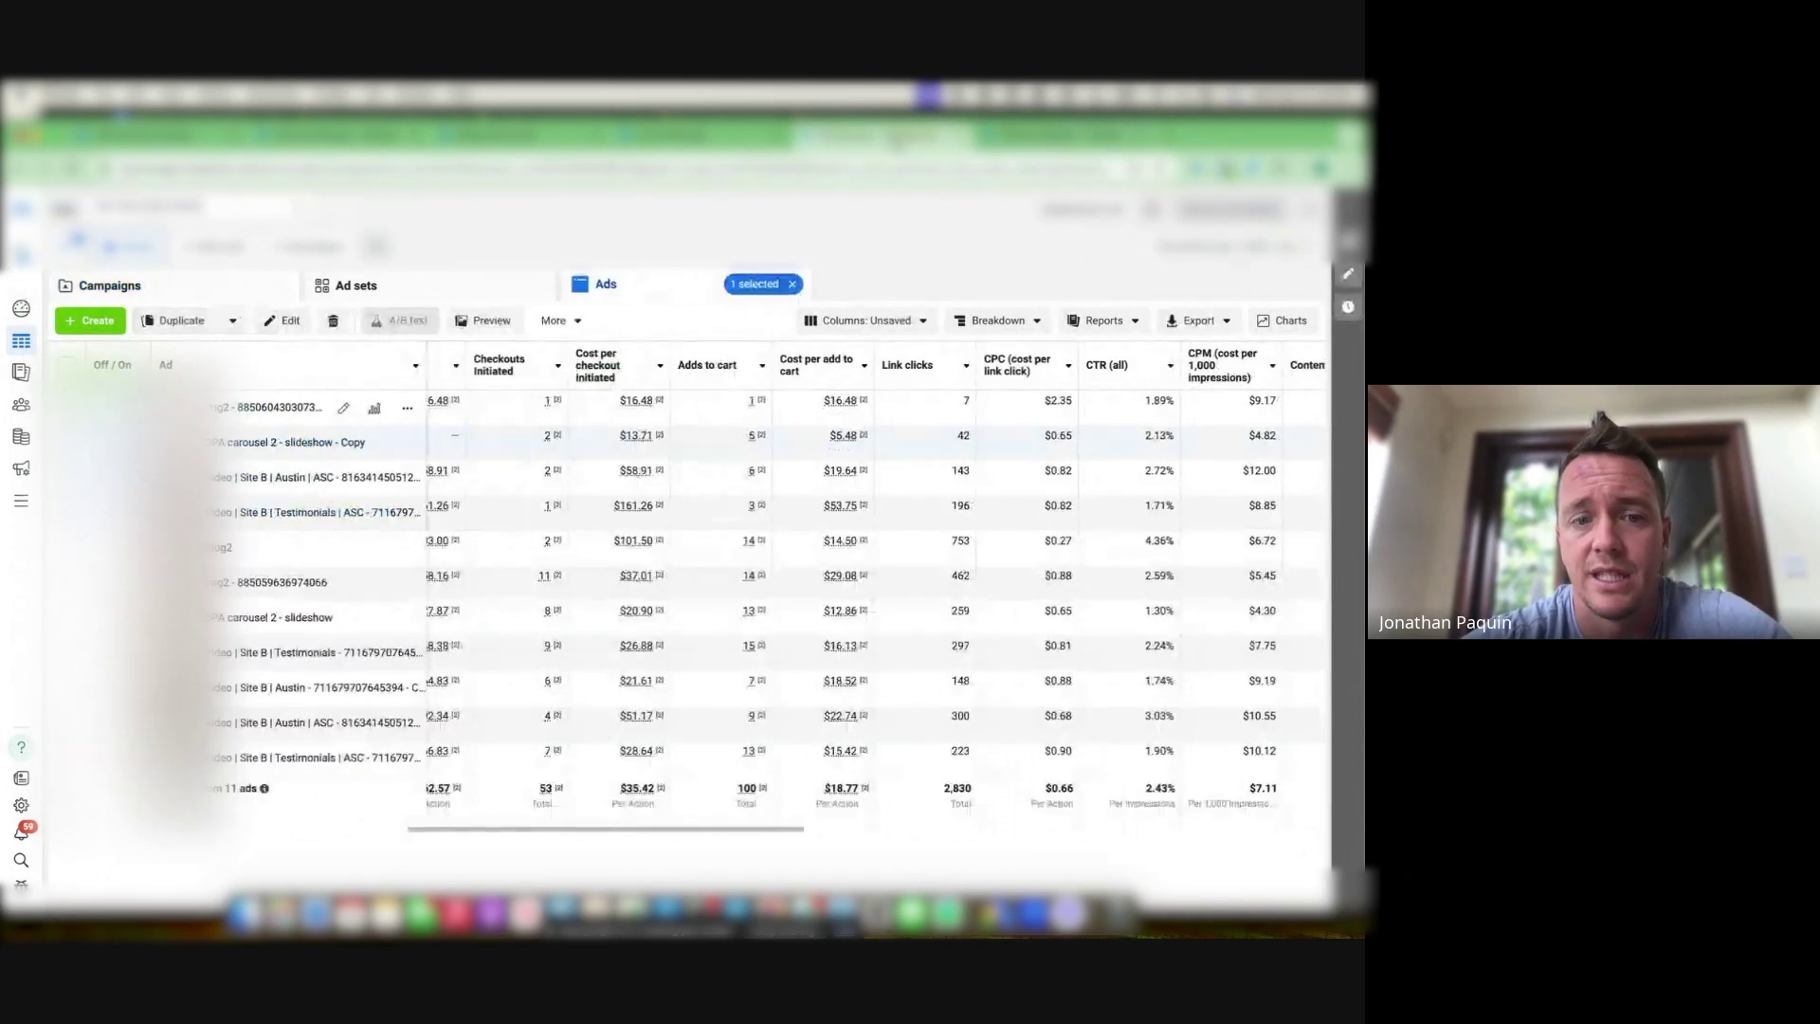
left_click(194, 286)
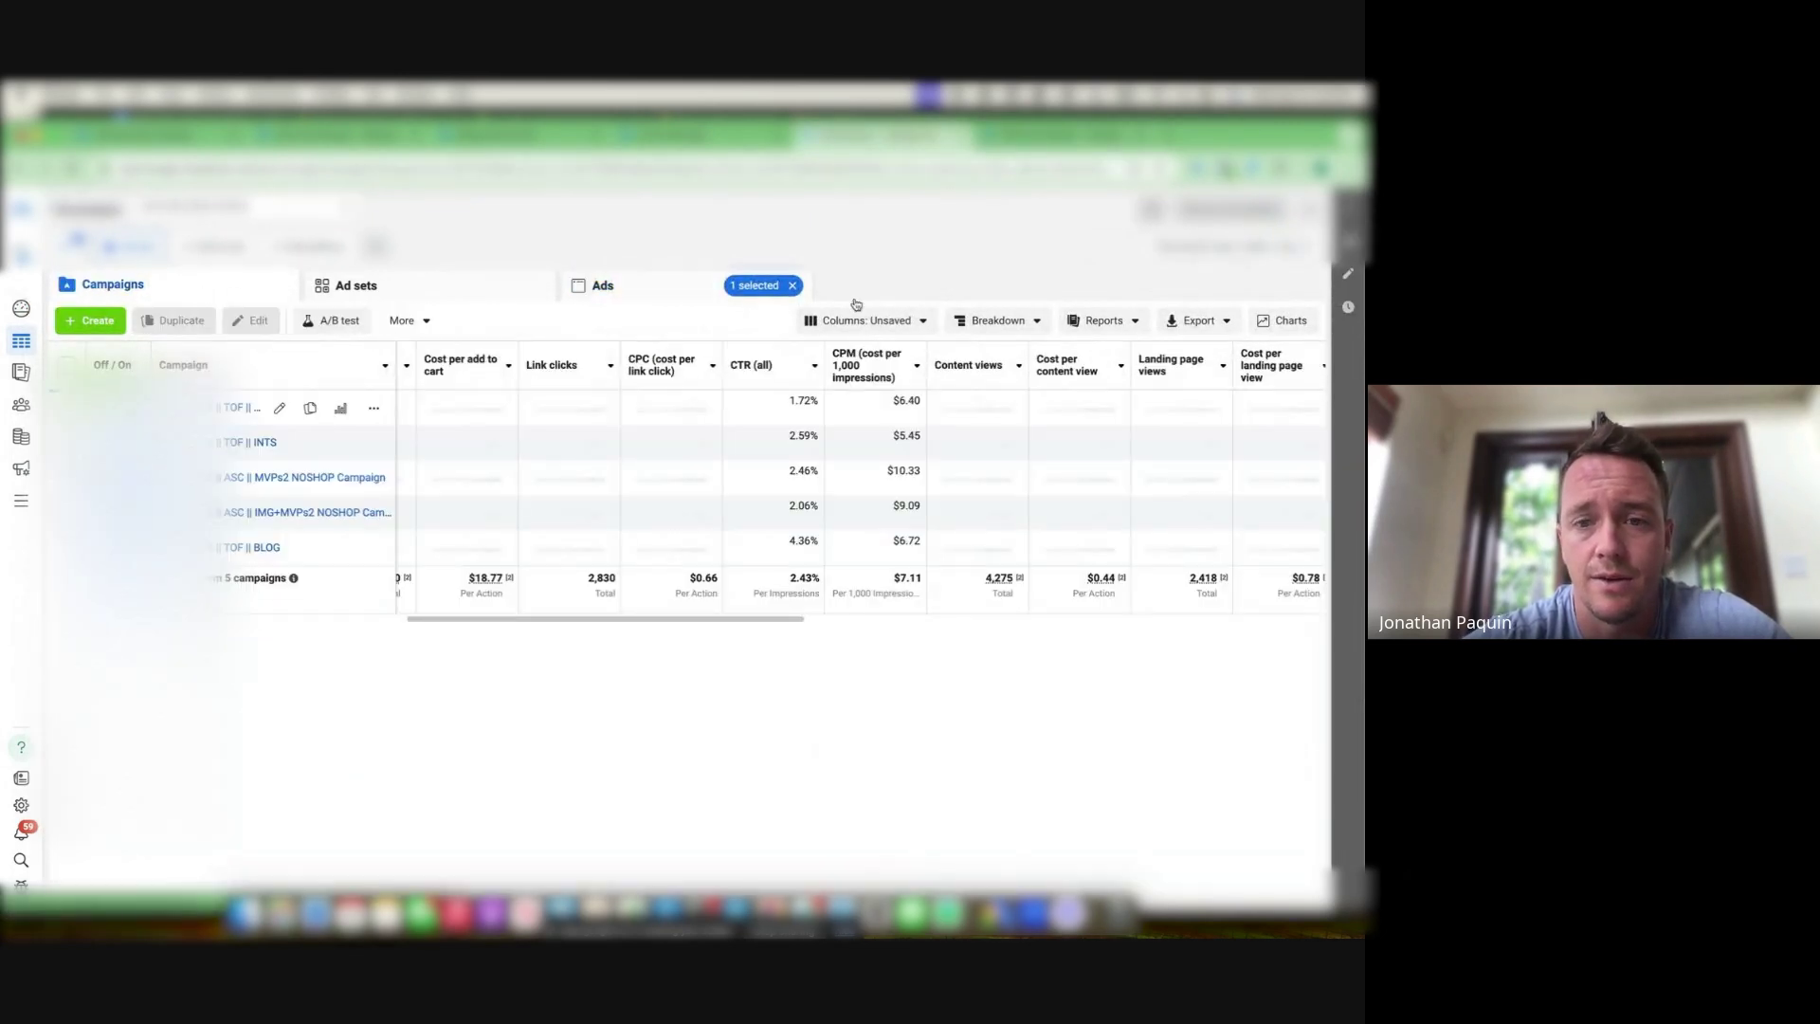
left_click(1224, 258)
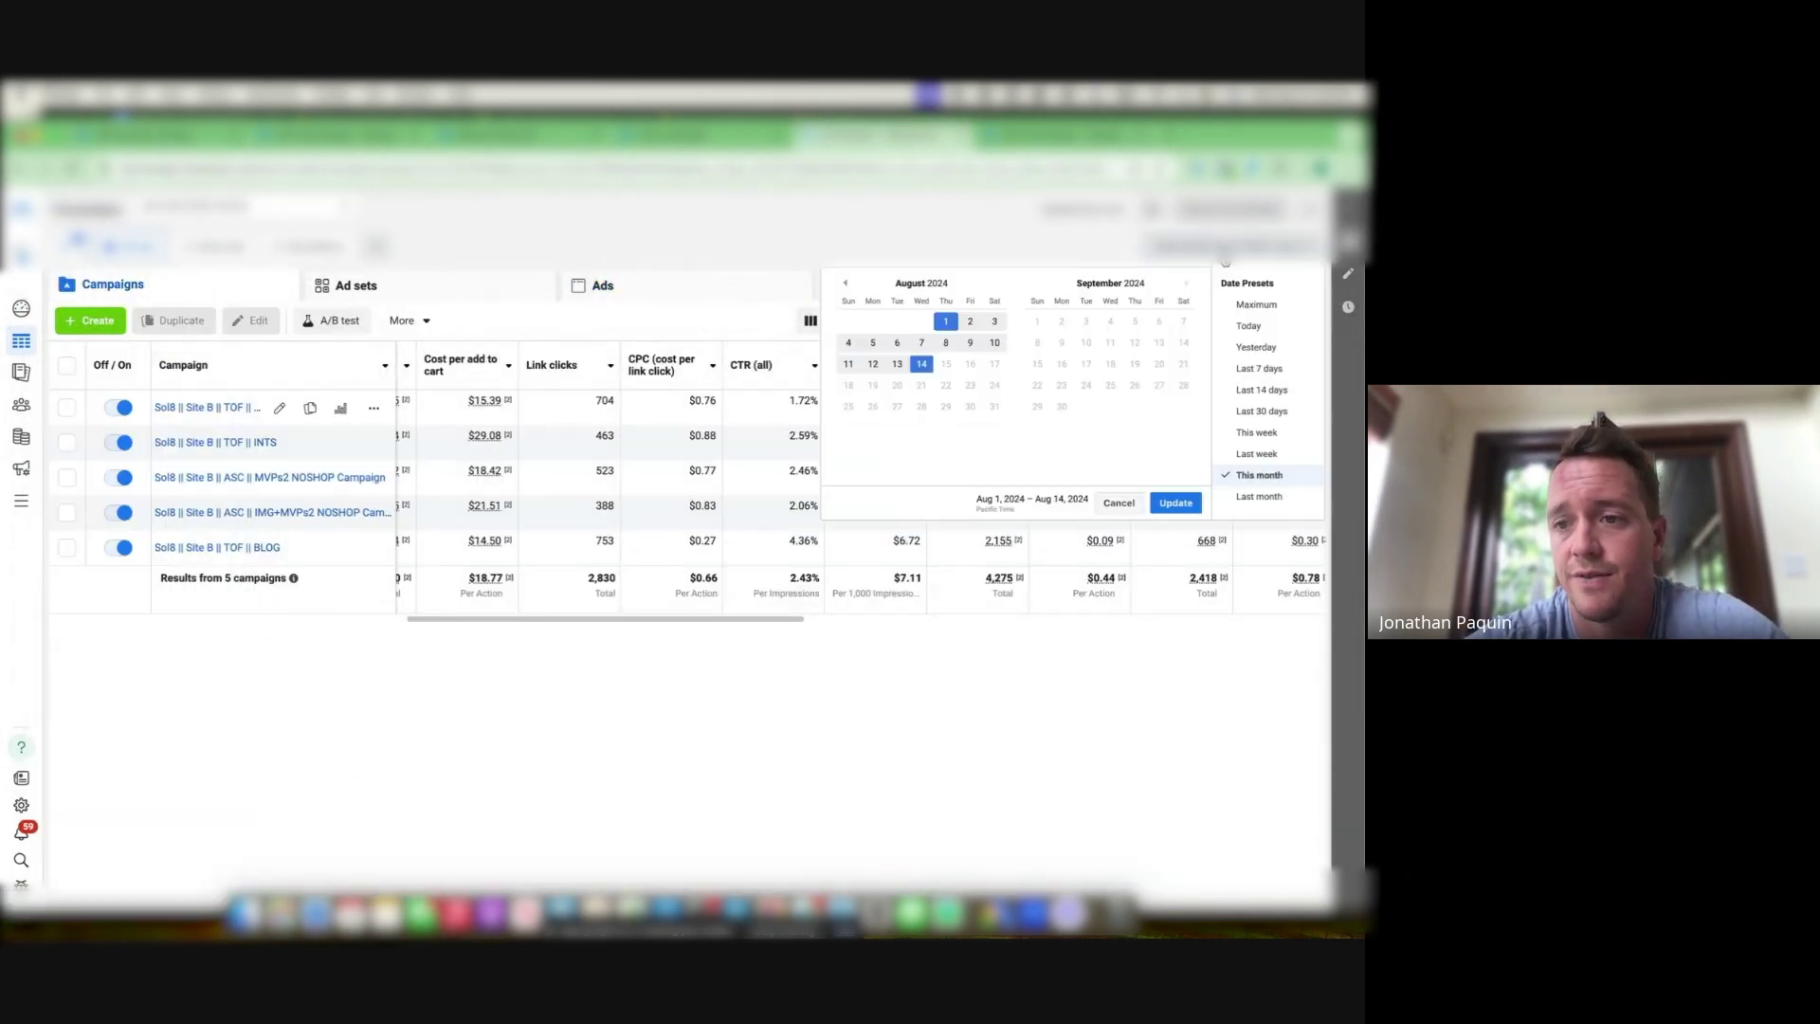
left_click(1261, 411)
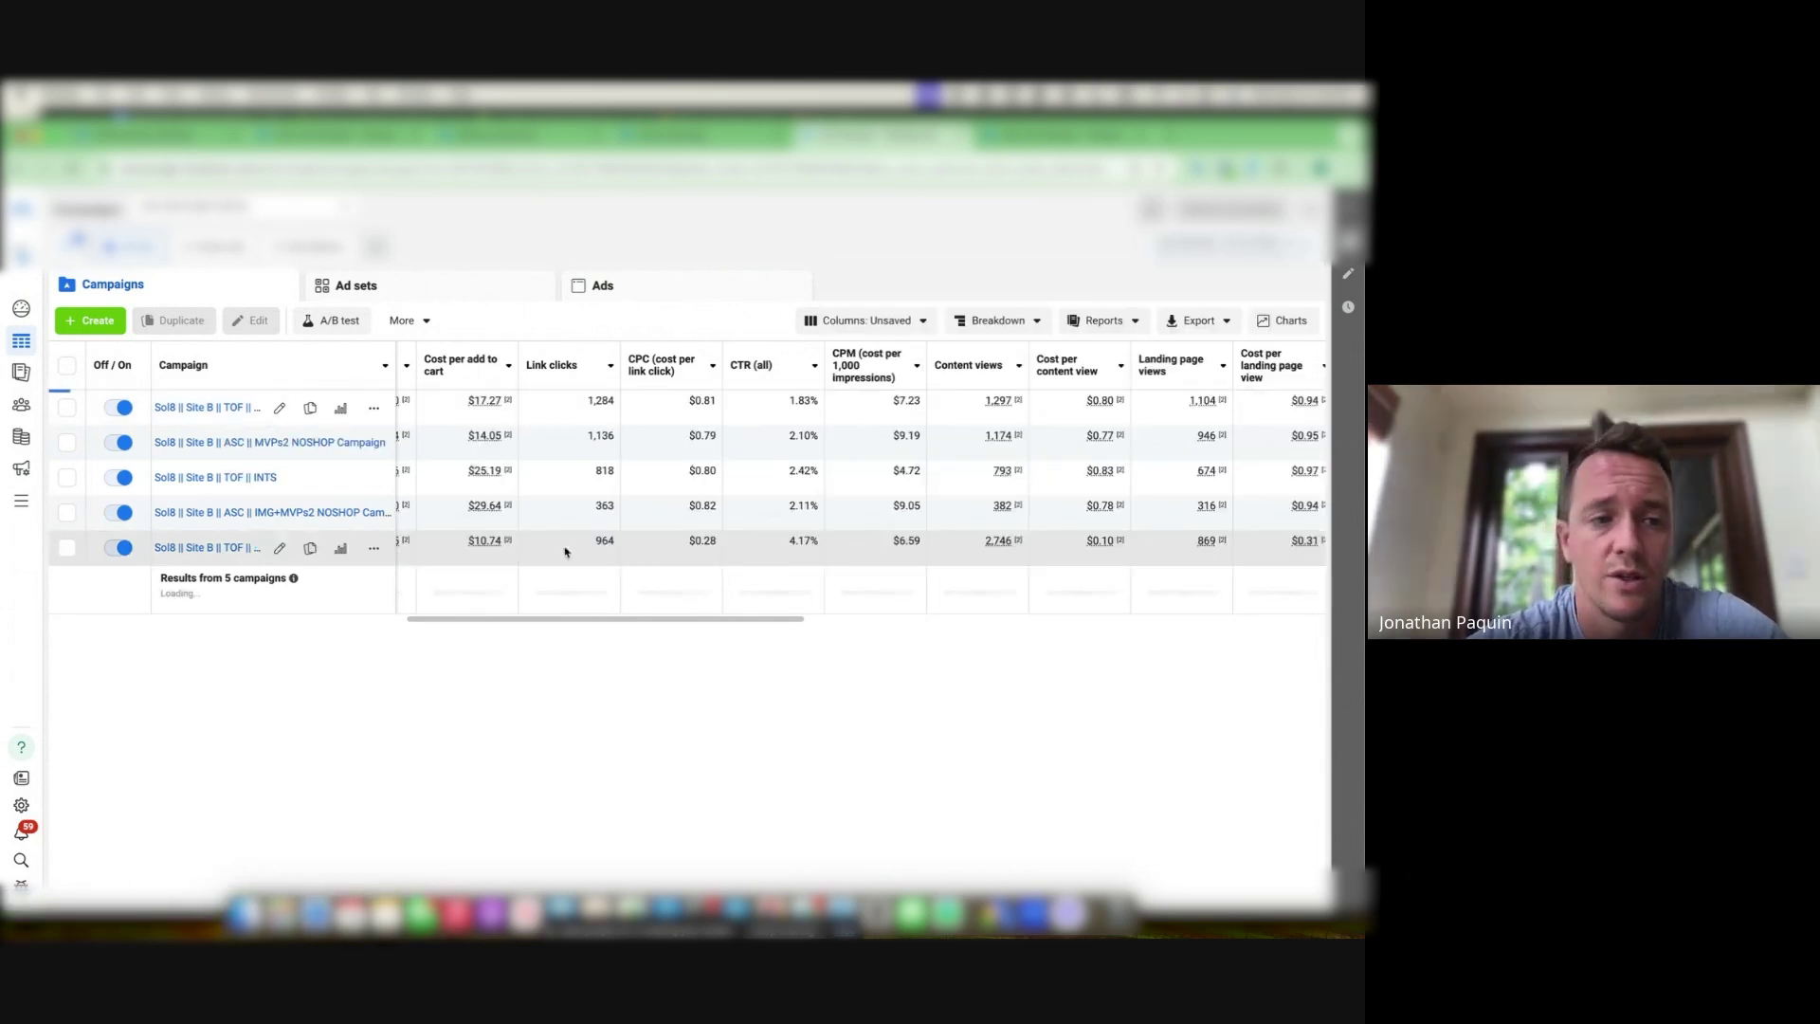
Break down the campaign results by audience segments, with the spend and purchase columns in view
scroll(480, 445, "left", 3)
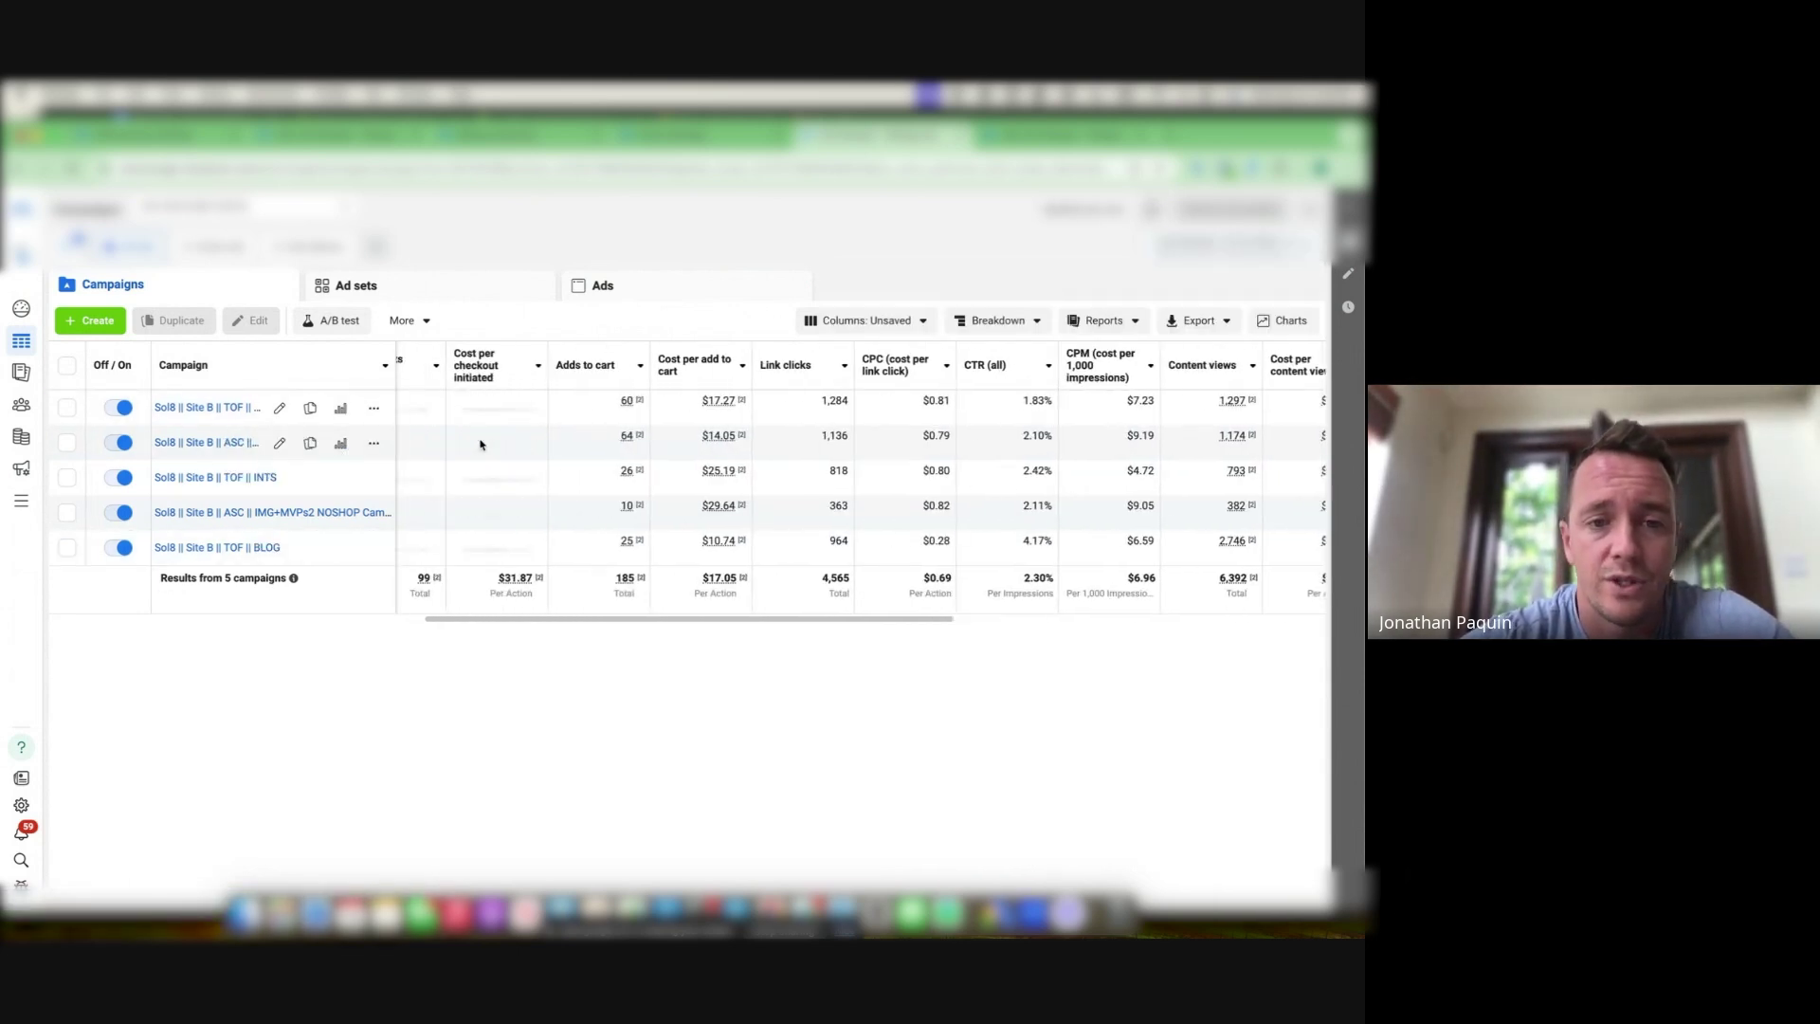
scroll(531, 428, "left", 5)
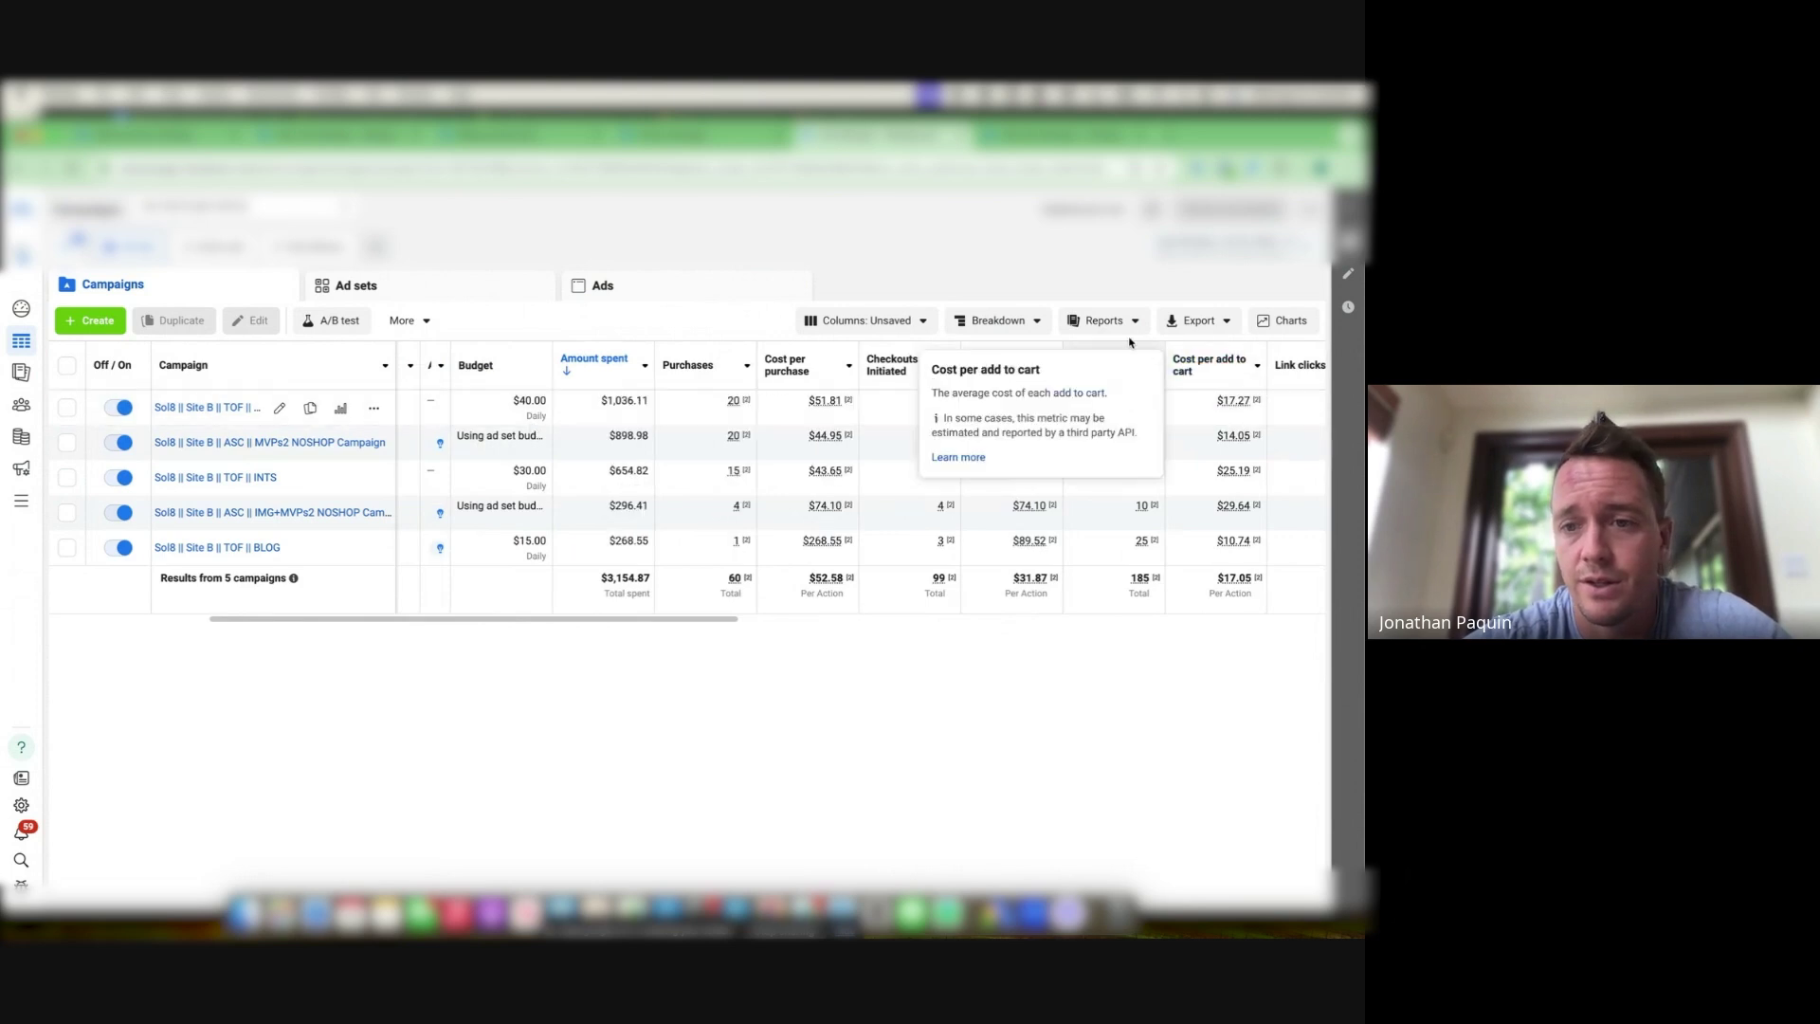
left_click(981, 328)
scroll(1025, 459, "down", 2)
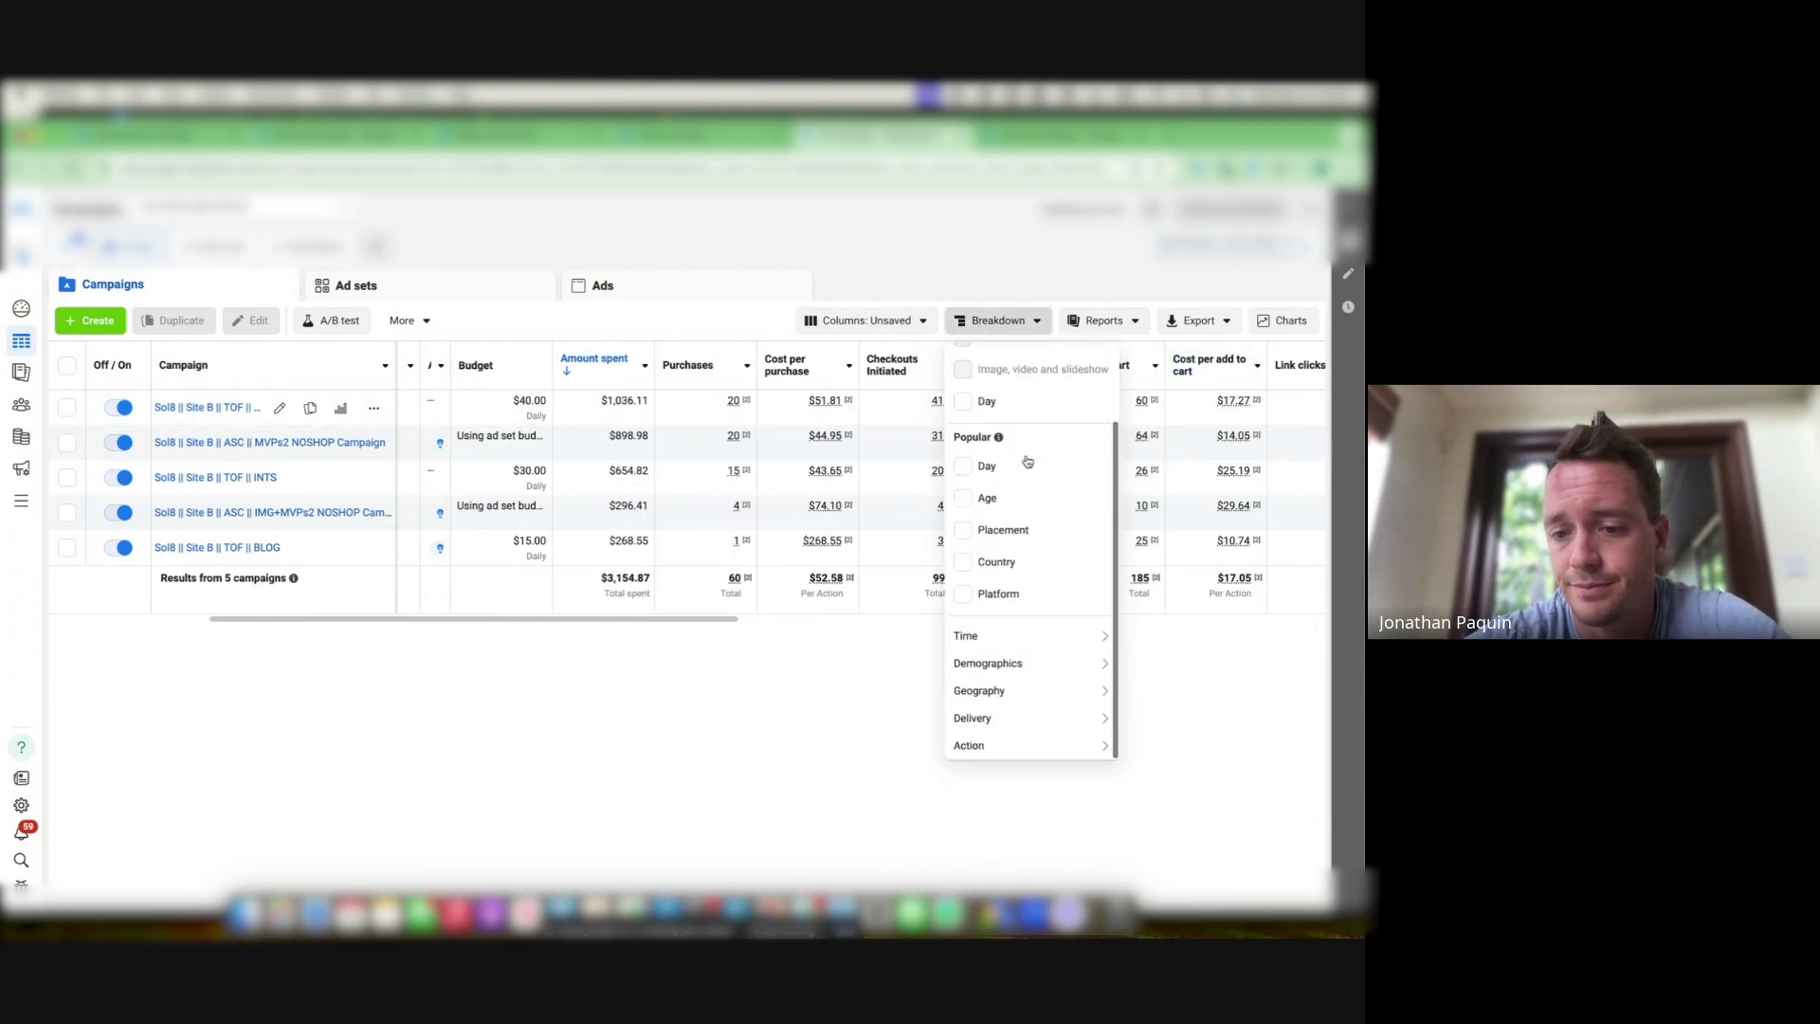
mouse_move(1110, 669)
left_click(1137, 809)
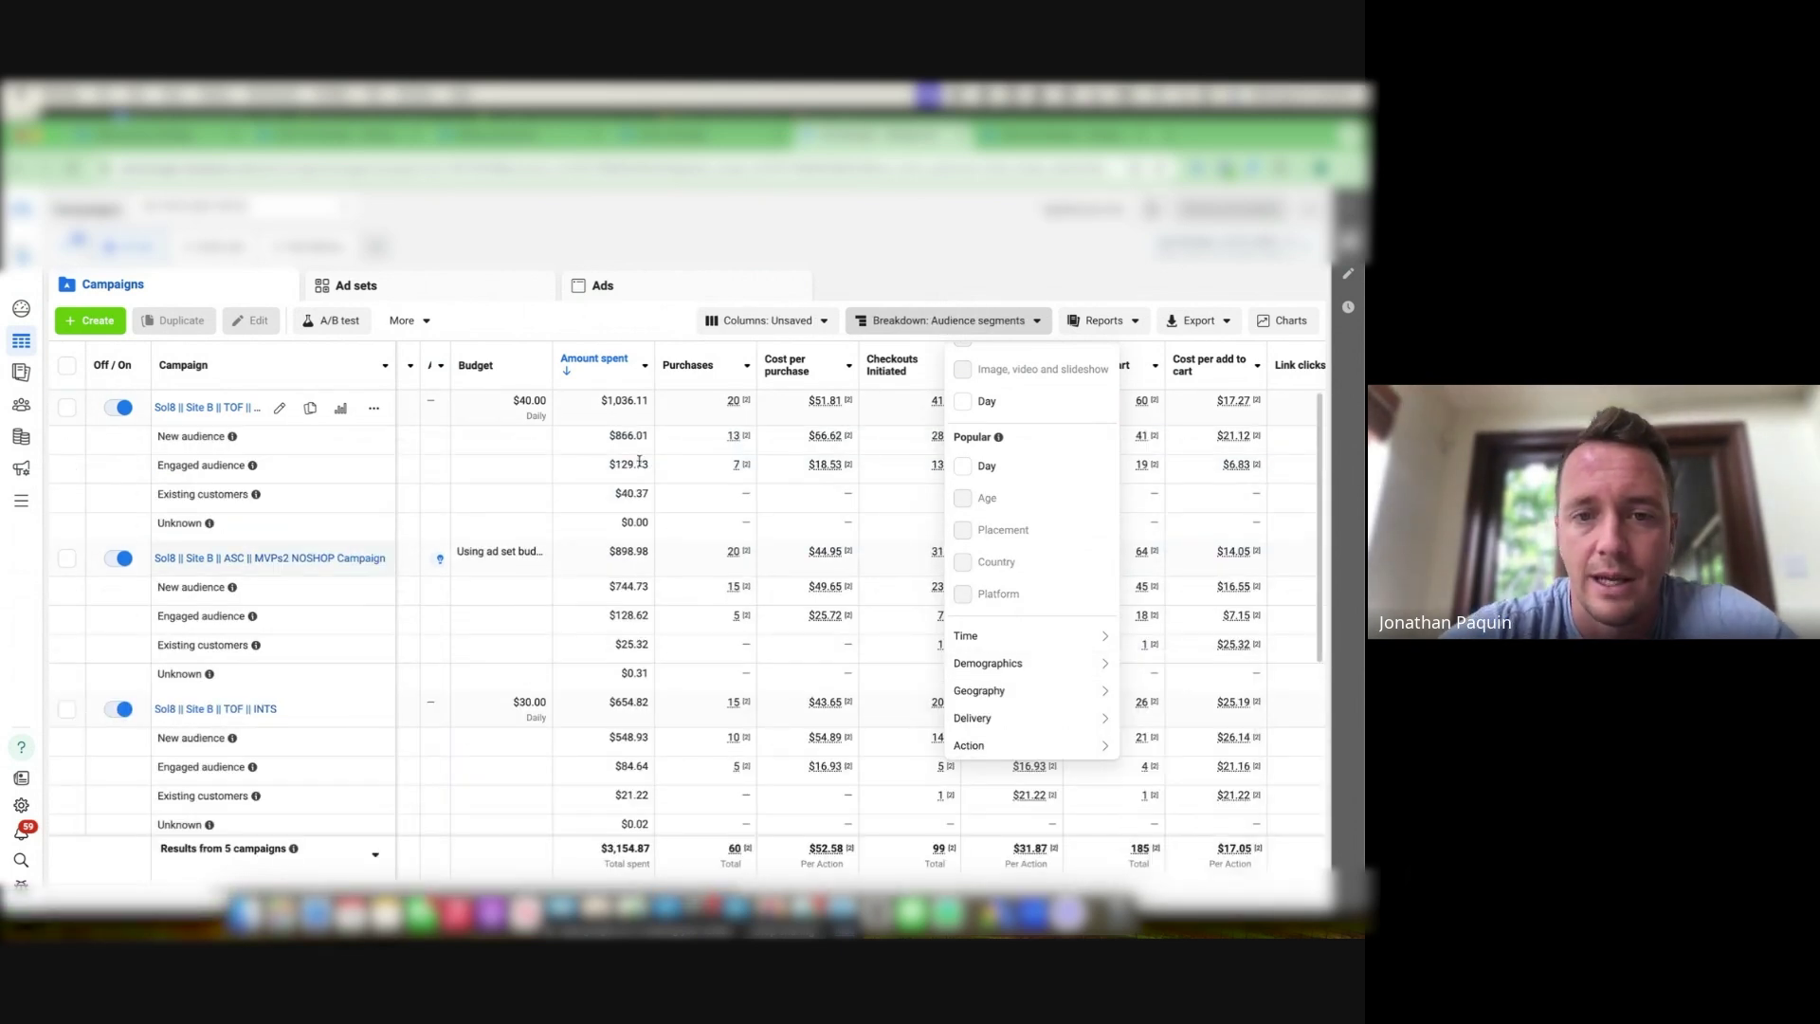
left_click(652, 330)
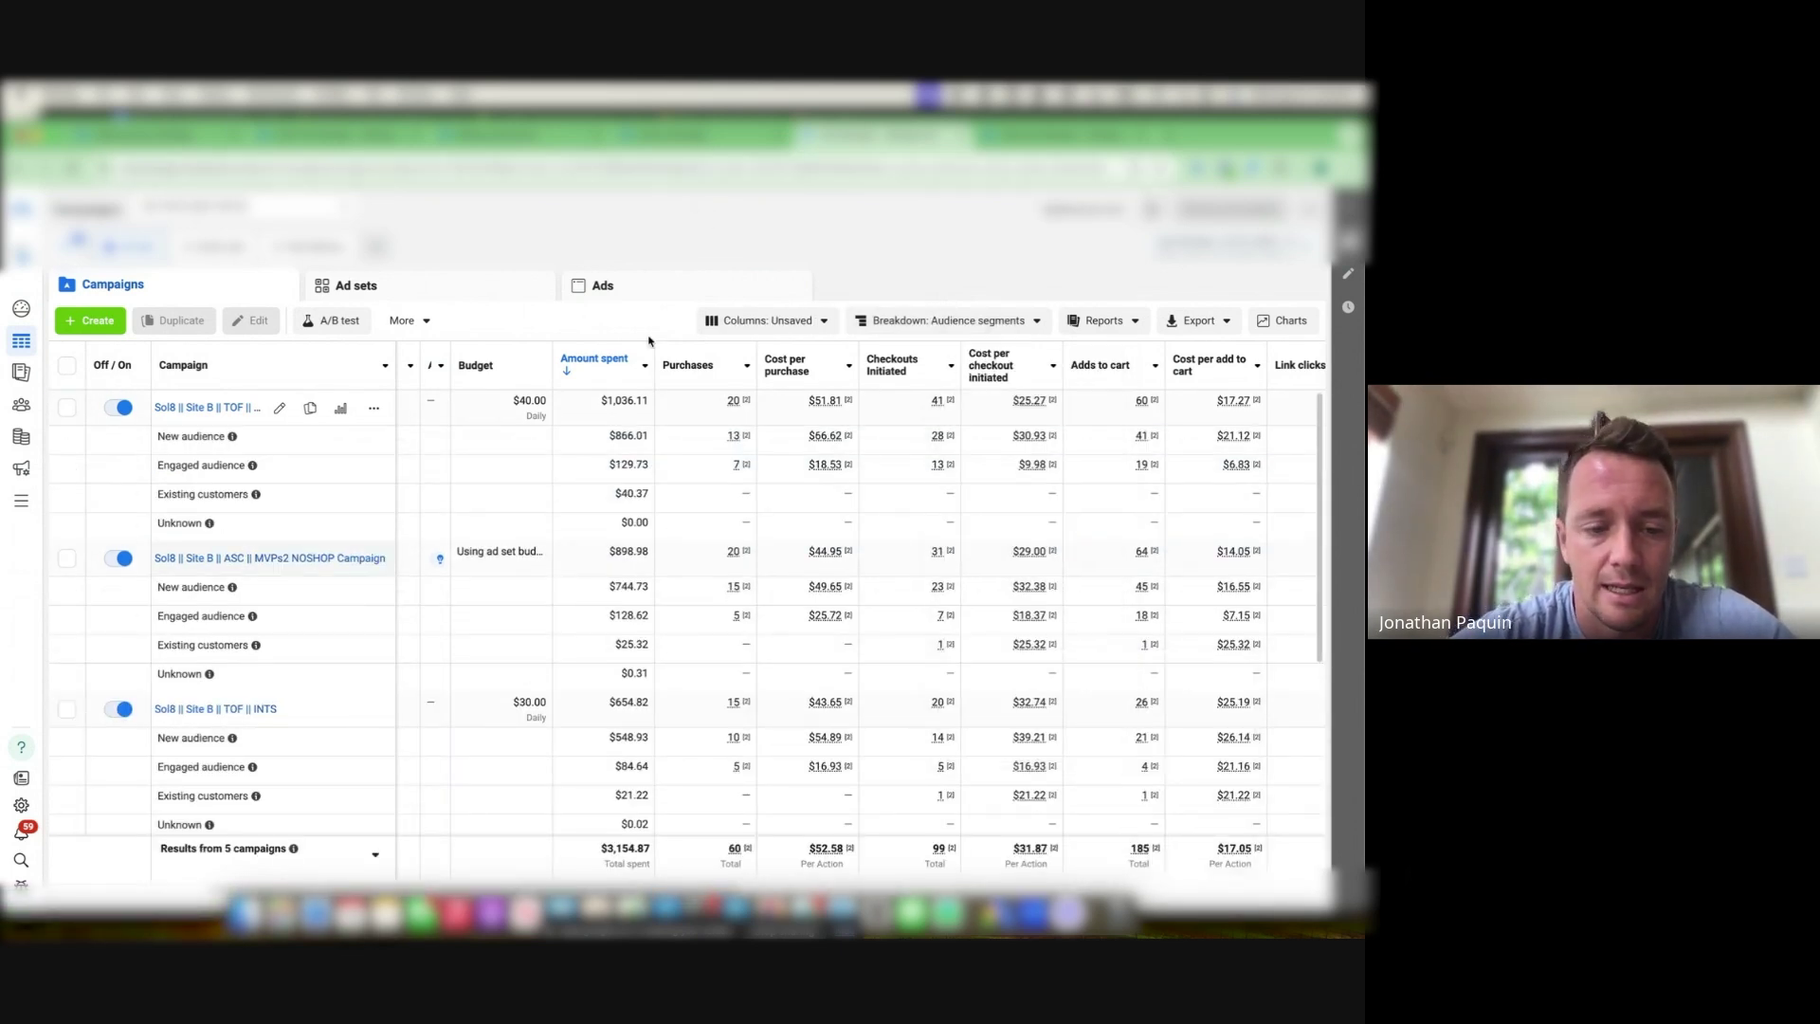
Expand the campaign totals by audience segment, examine the new, engaged and existing customer rows, and collapse them again
left_click(375, 859)
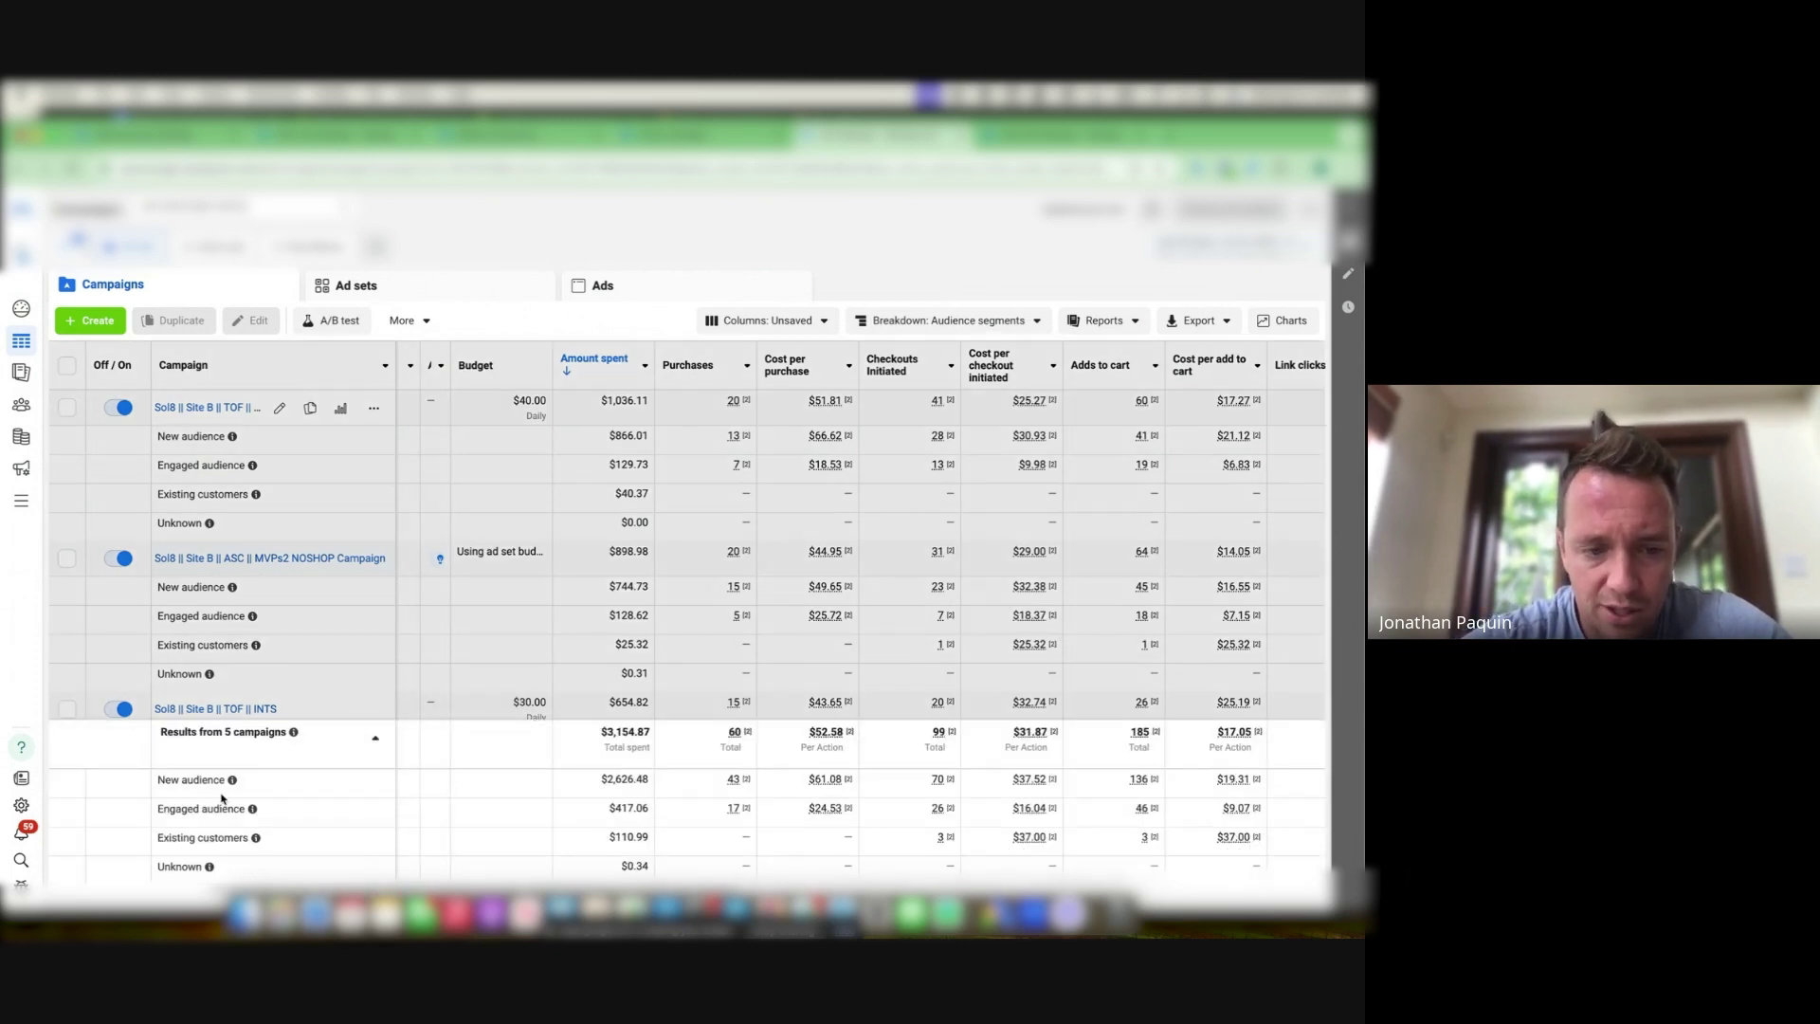
mouse_move(252, 811)
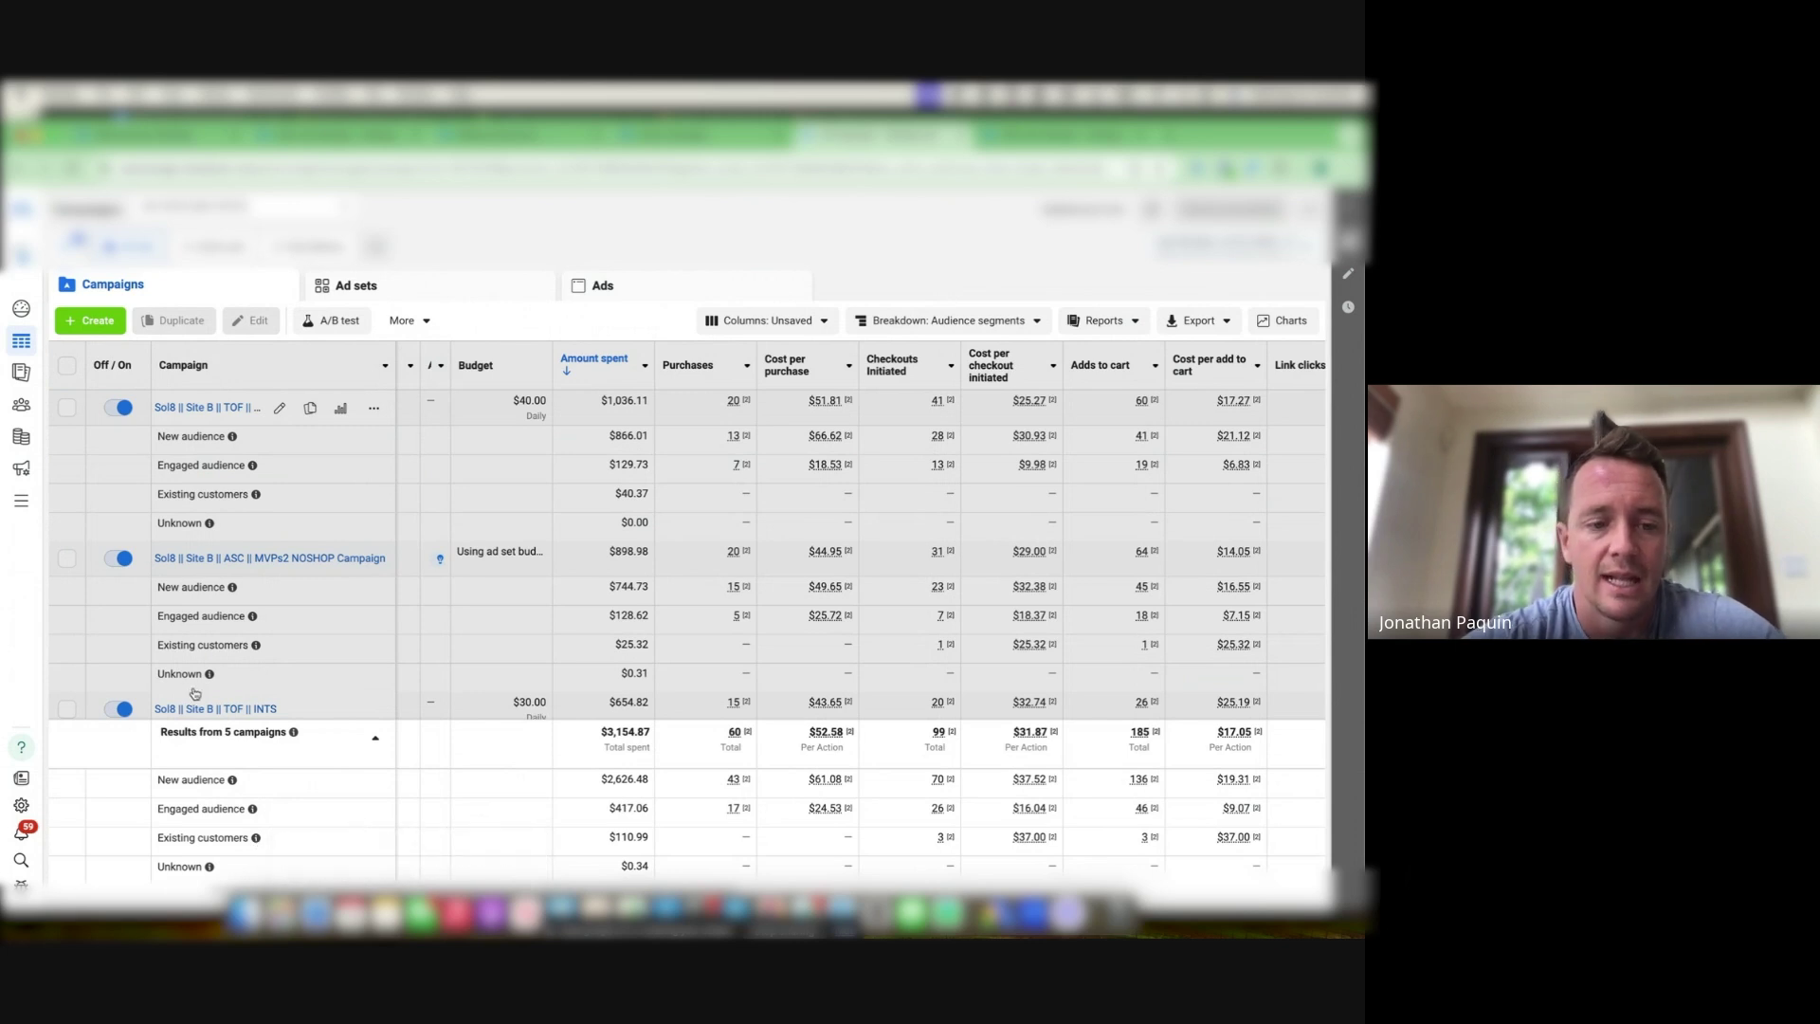
left_click(379, 749)
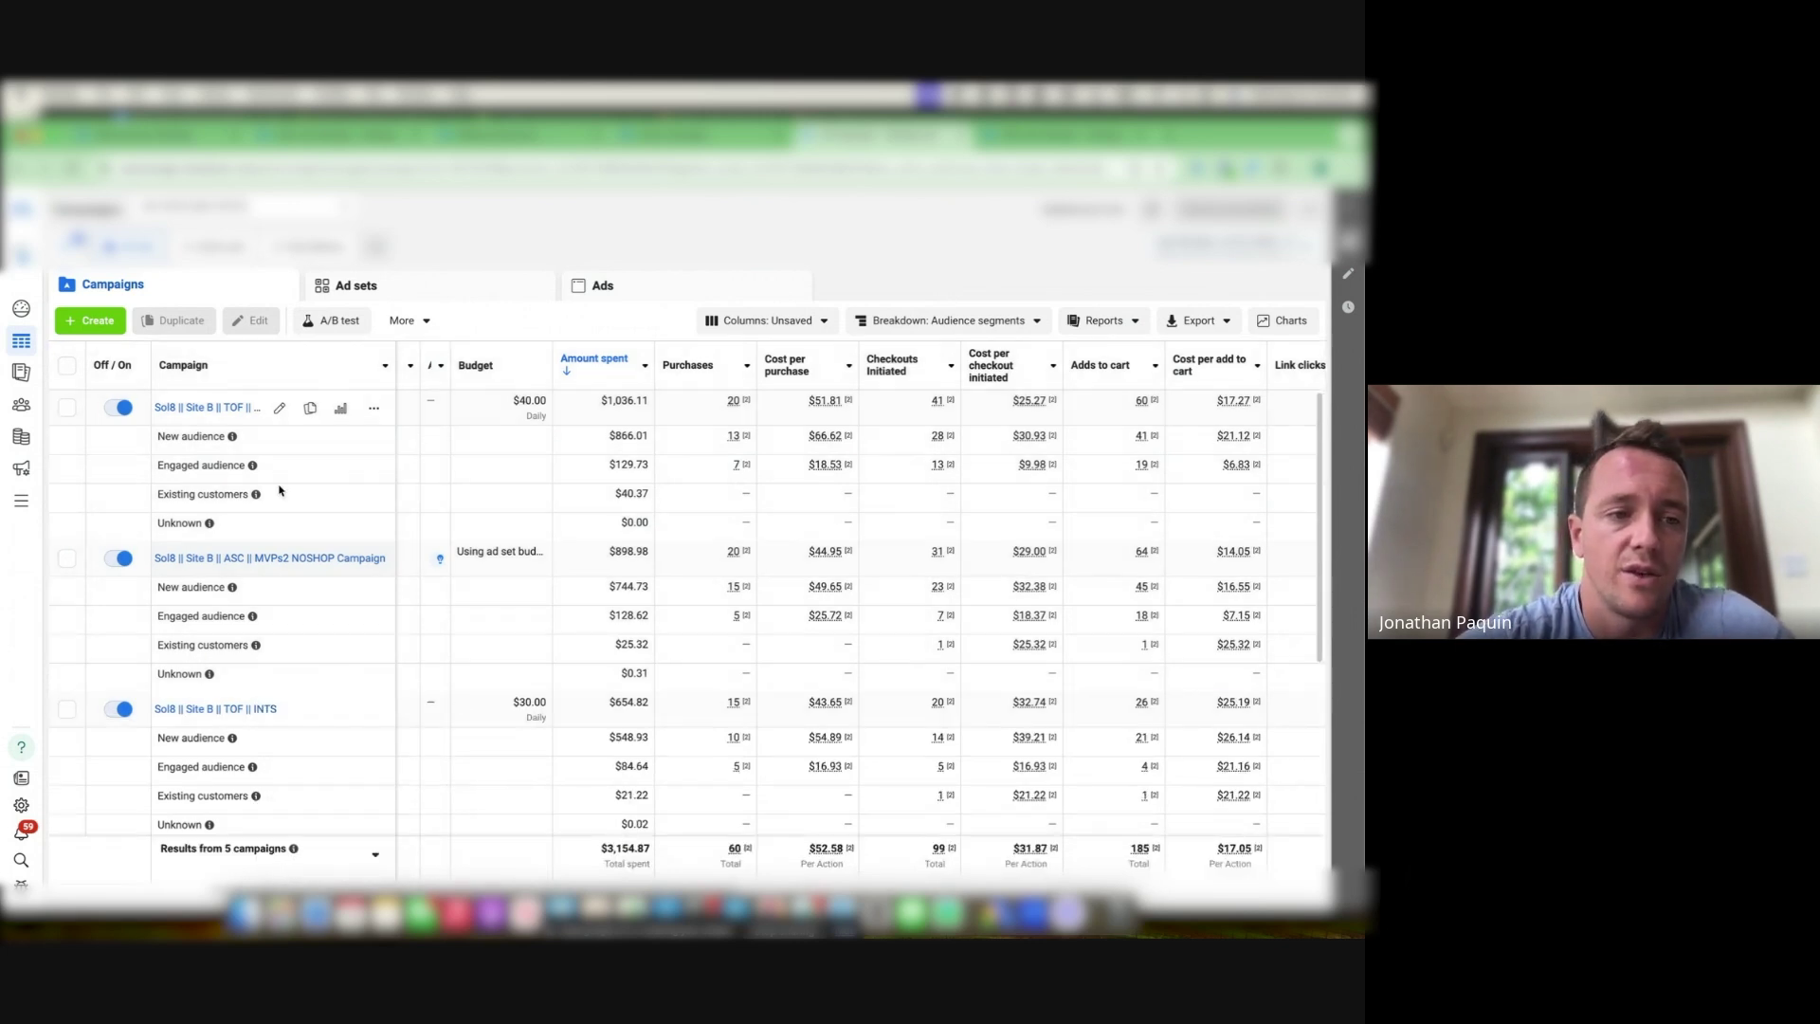
Show the ad sets of the ASC MVPs2 NOSHOP campaign and remove the Audience segments breakdown
left_click(381, 560)
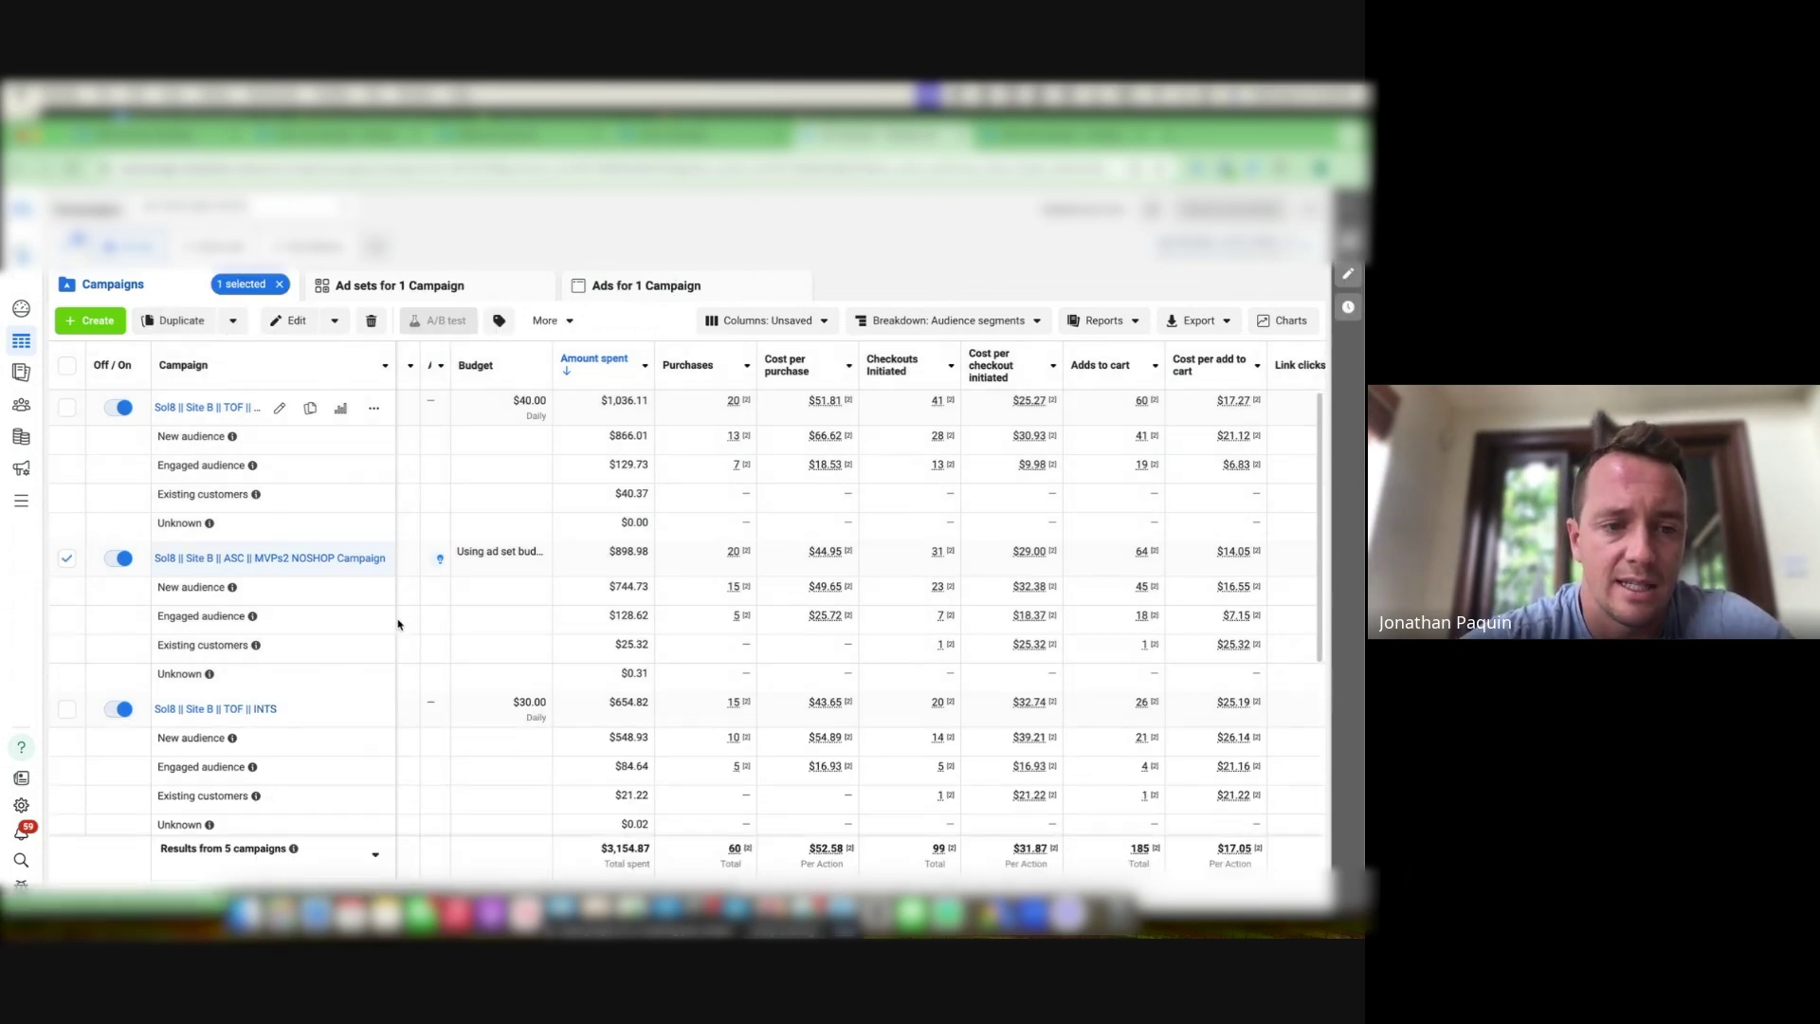
left_click(398, 286)
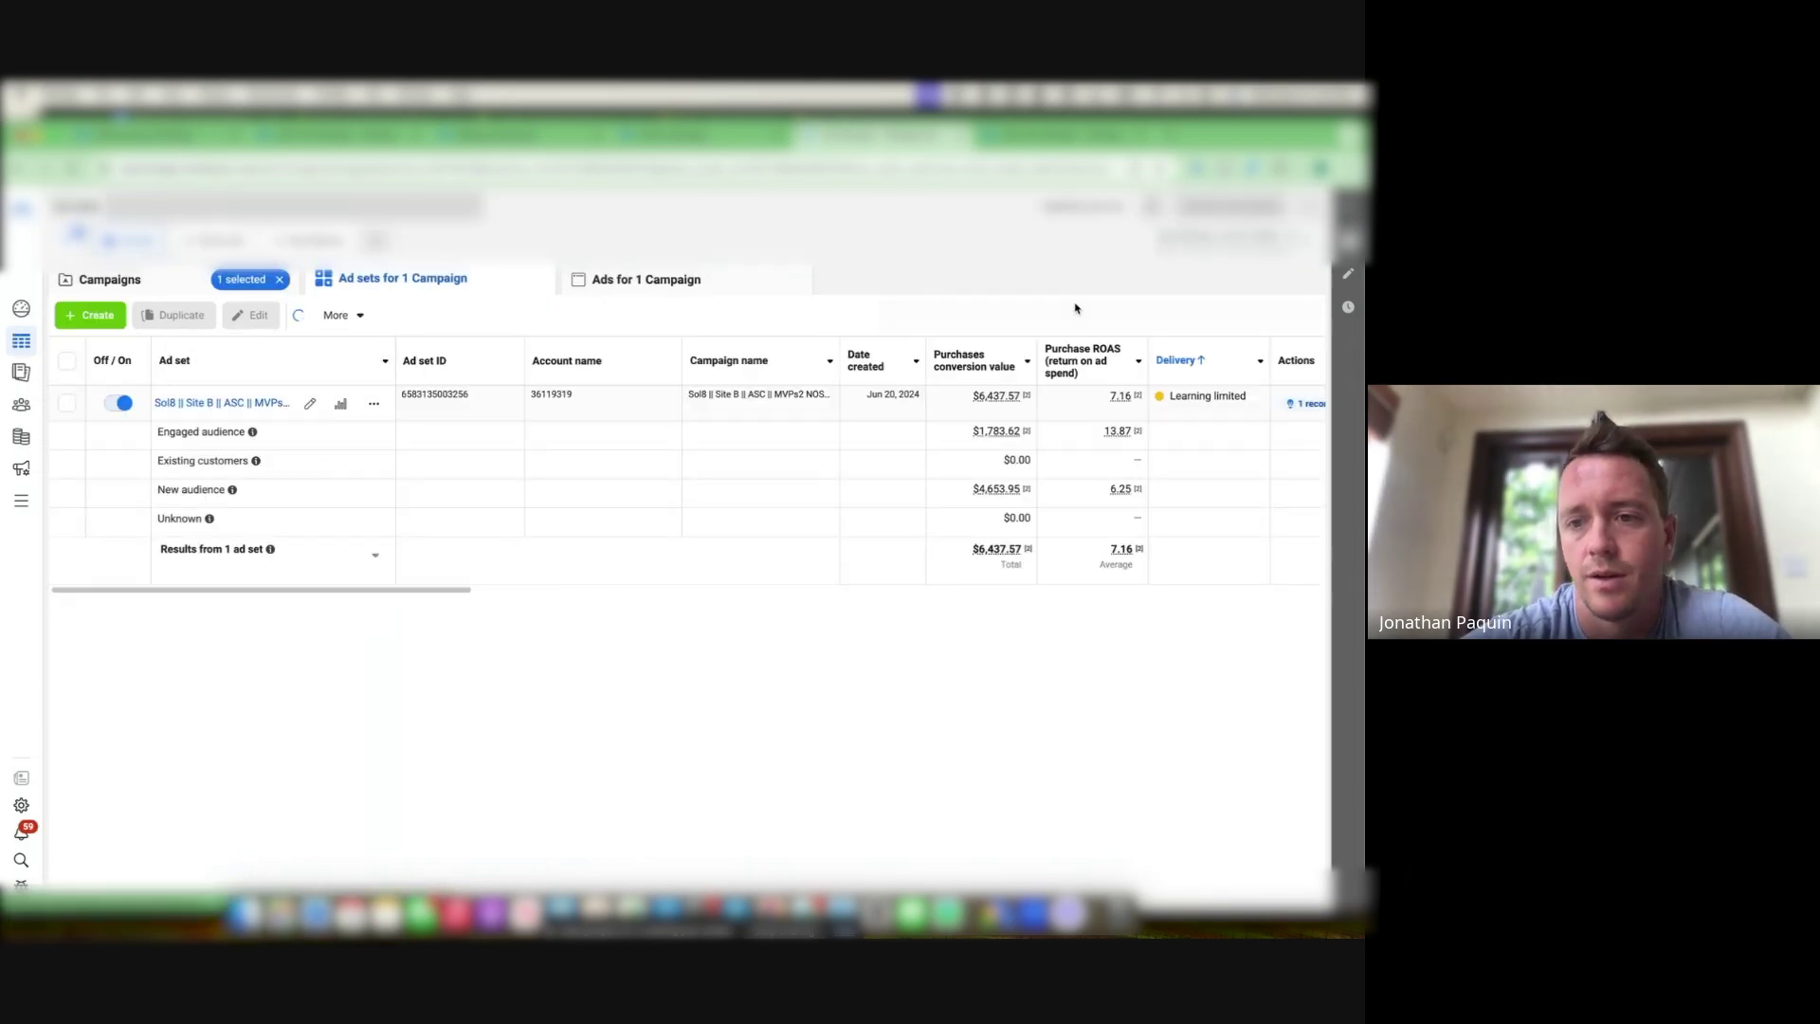
left_click(1010, 328)
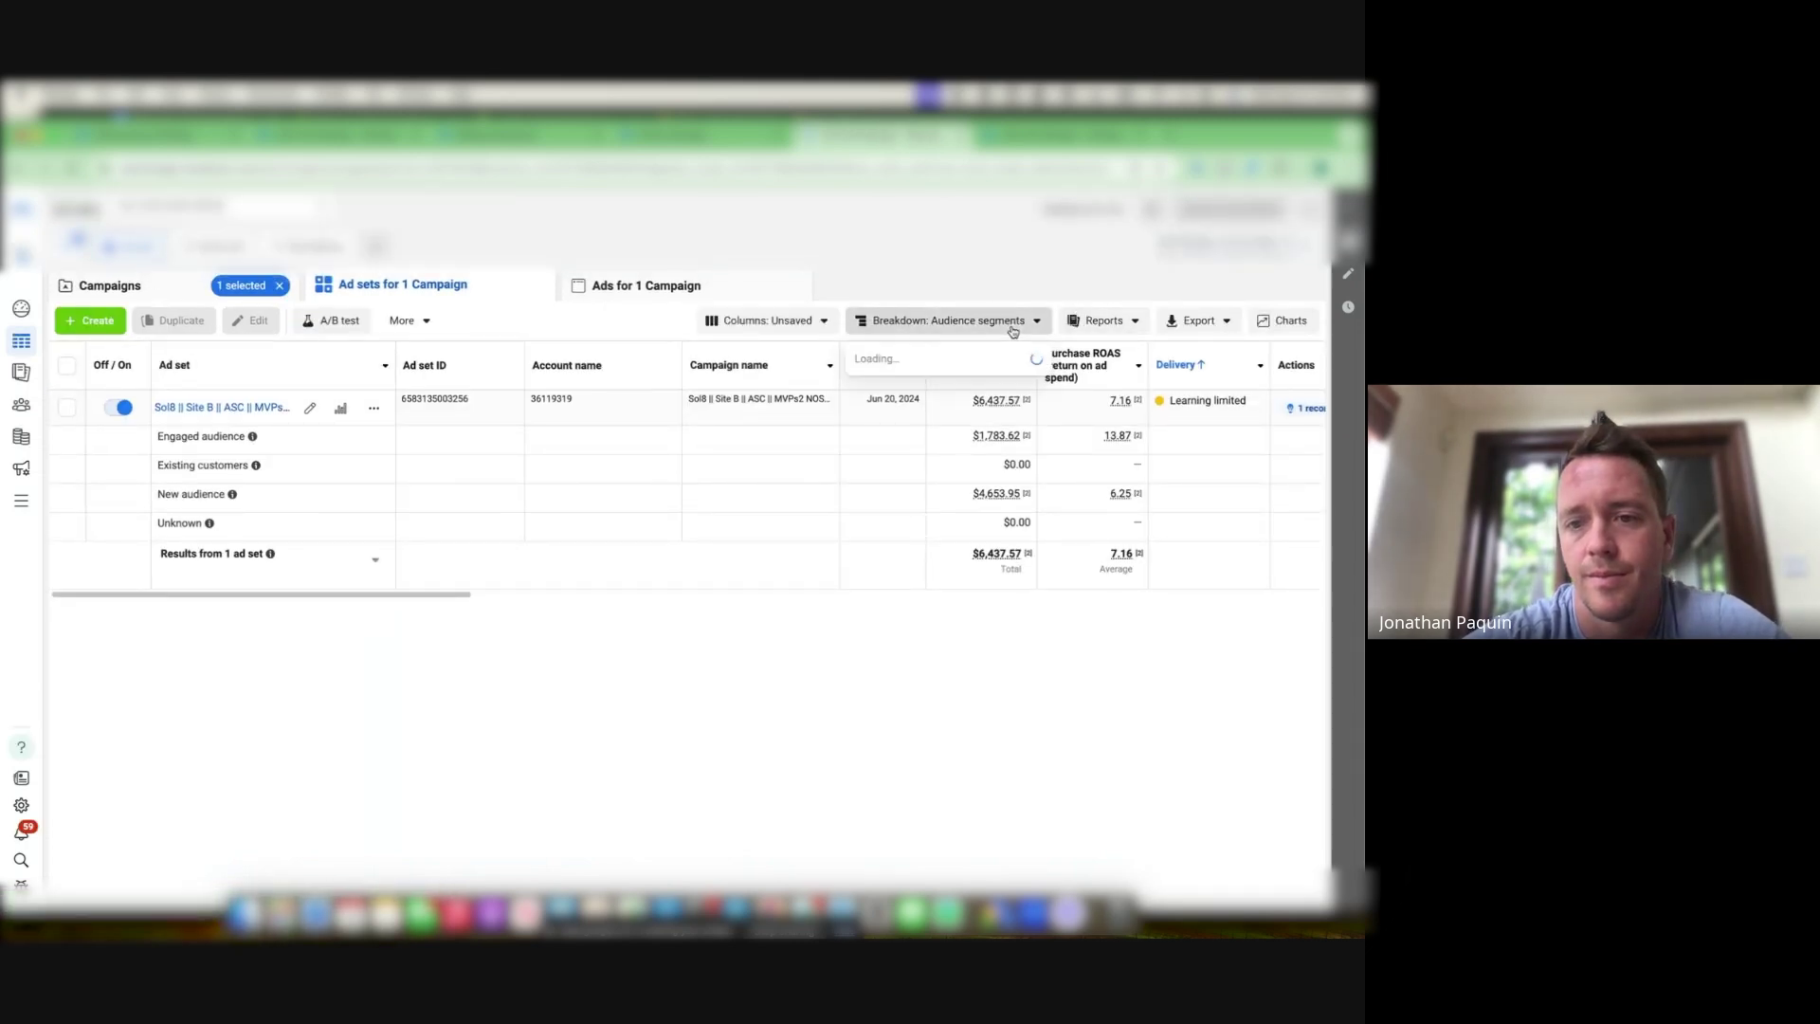
left_click(924, 433)
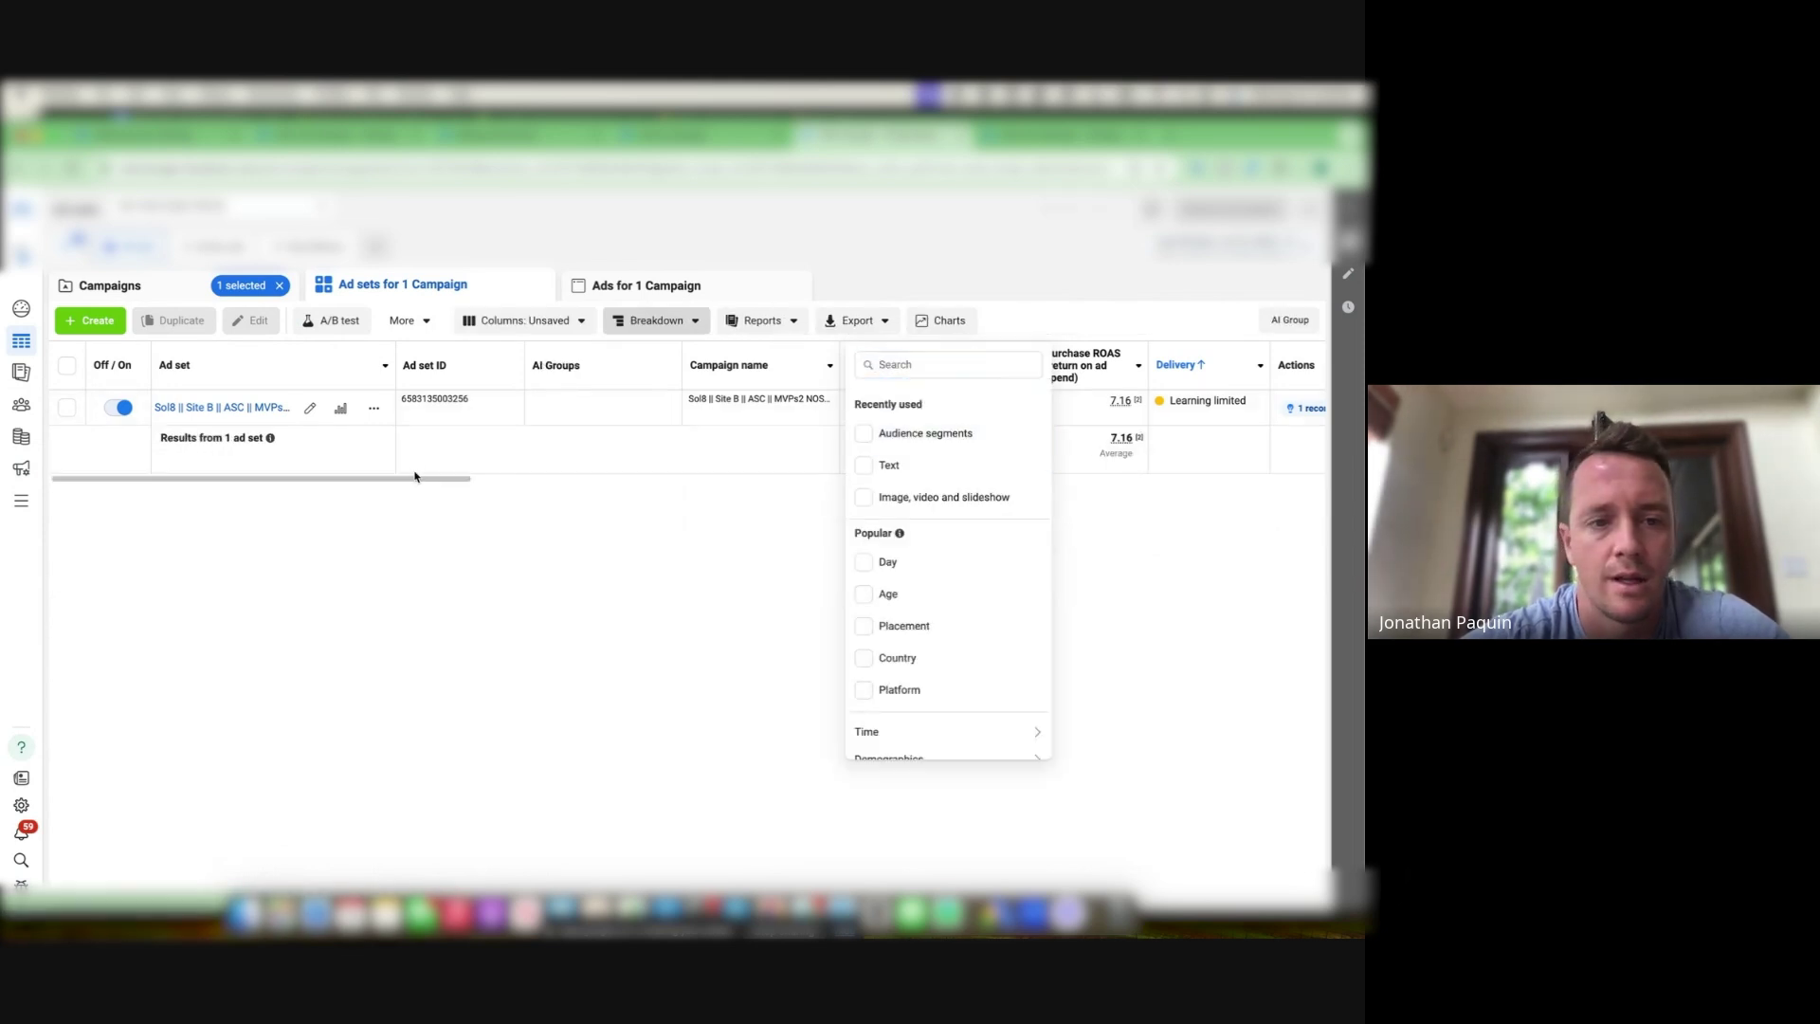
Open the campaign's ad set for editing and go from there to the ad account's audience segments settings
left_click(421, 417)
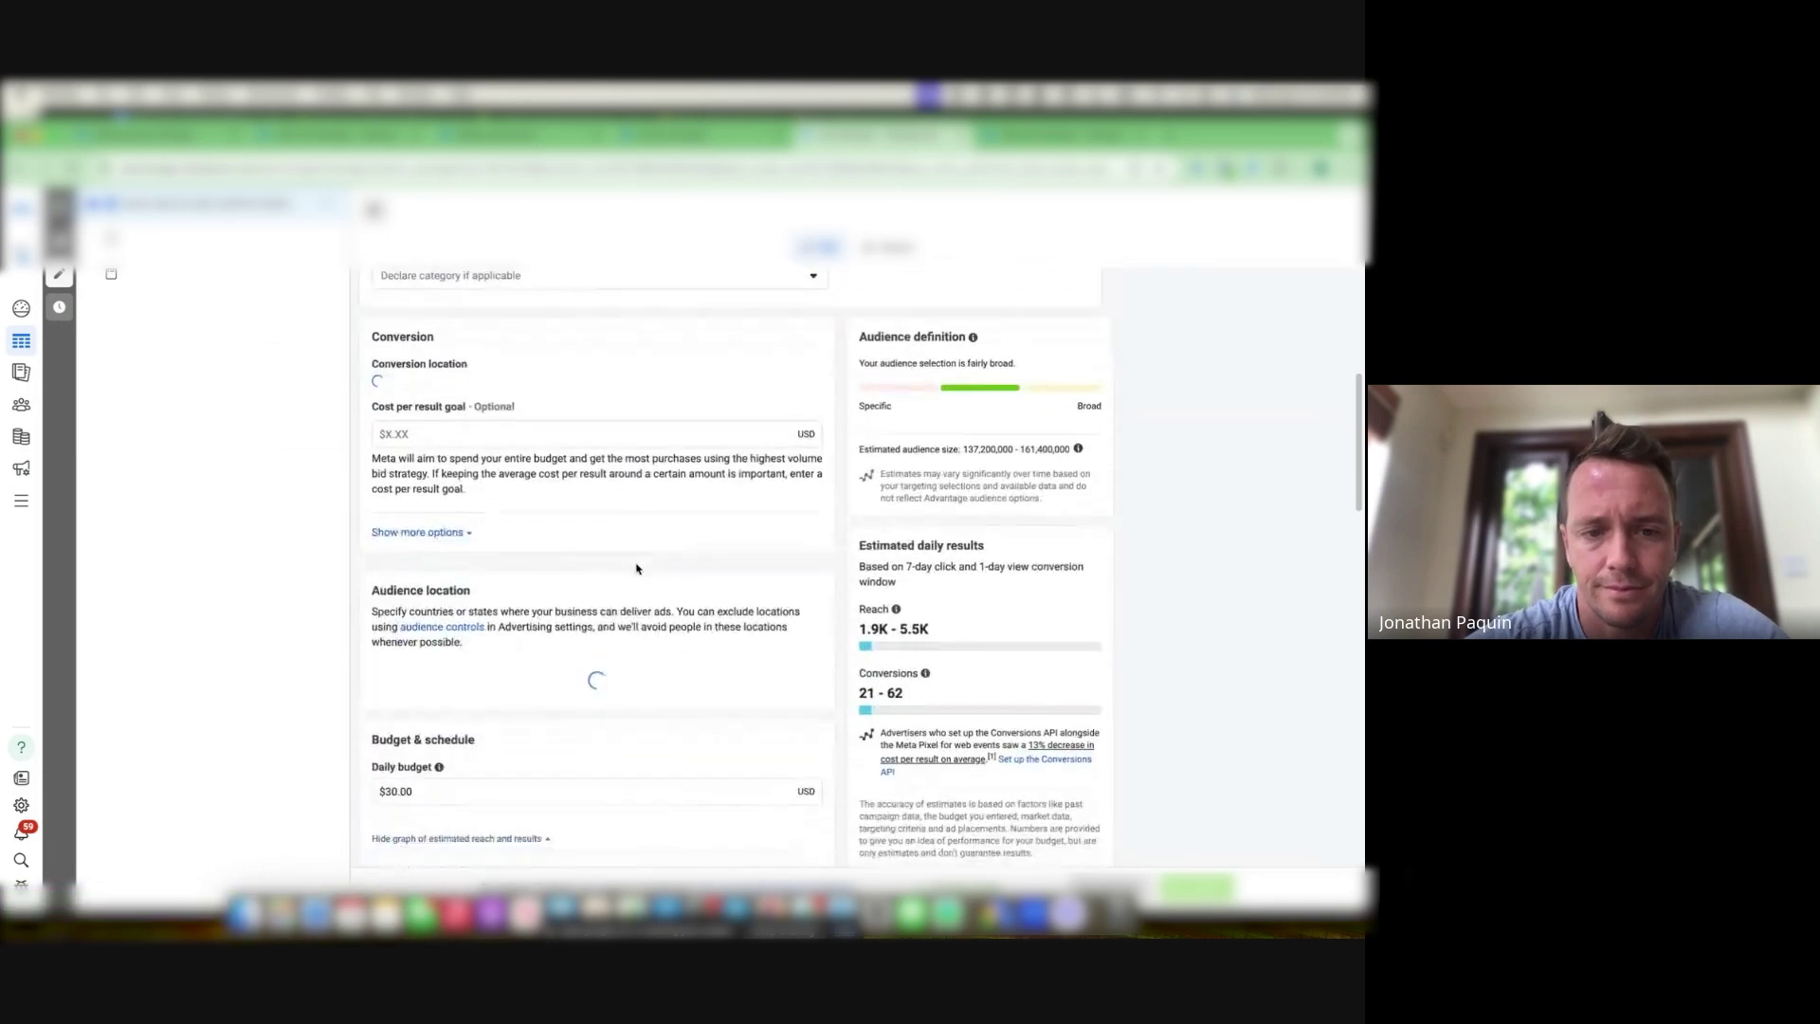
scroll(637, 570, "down", 8)
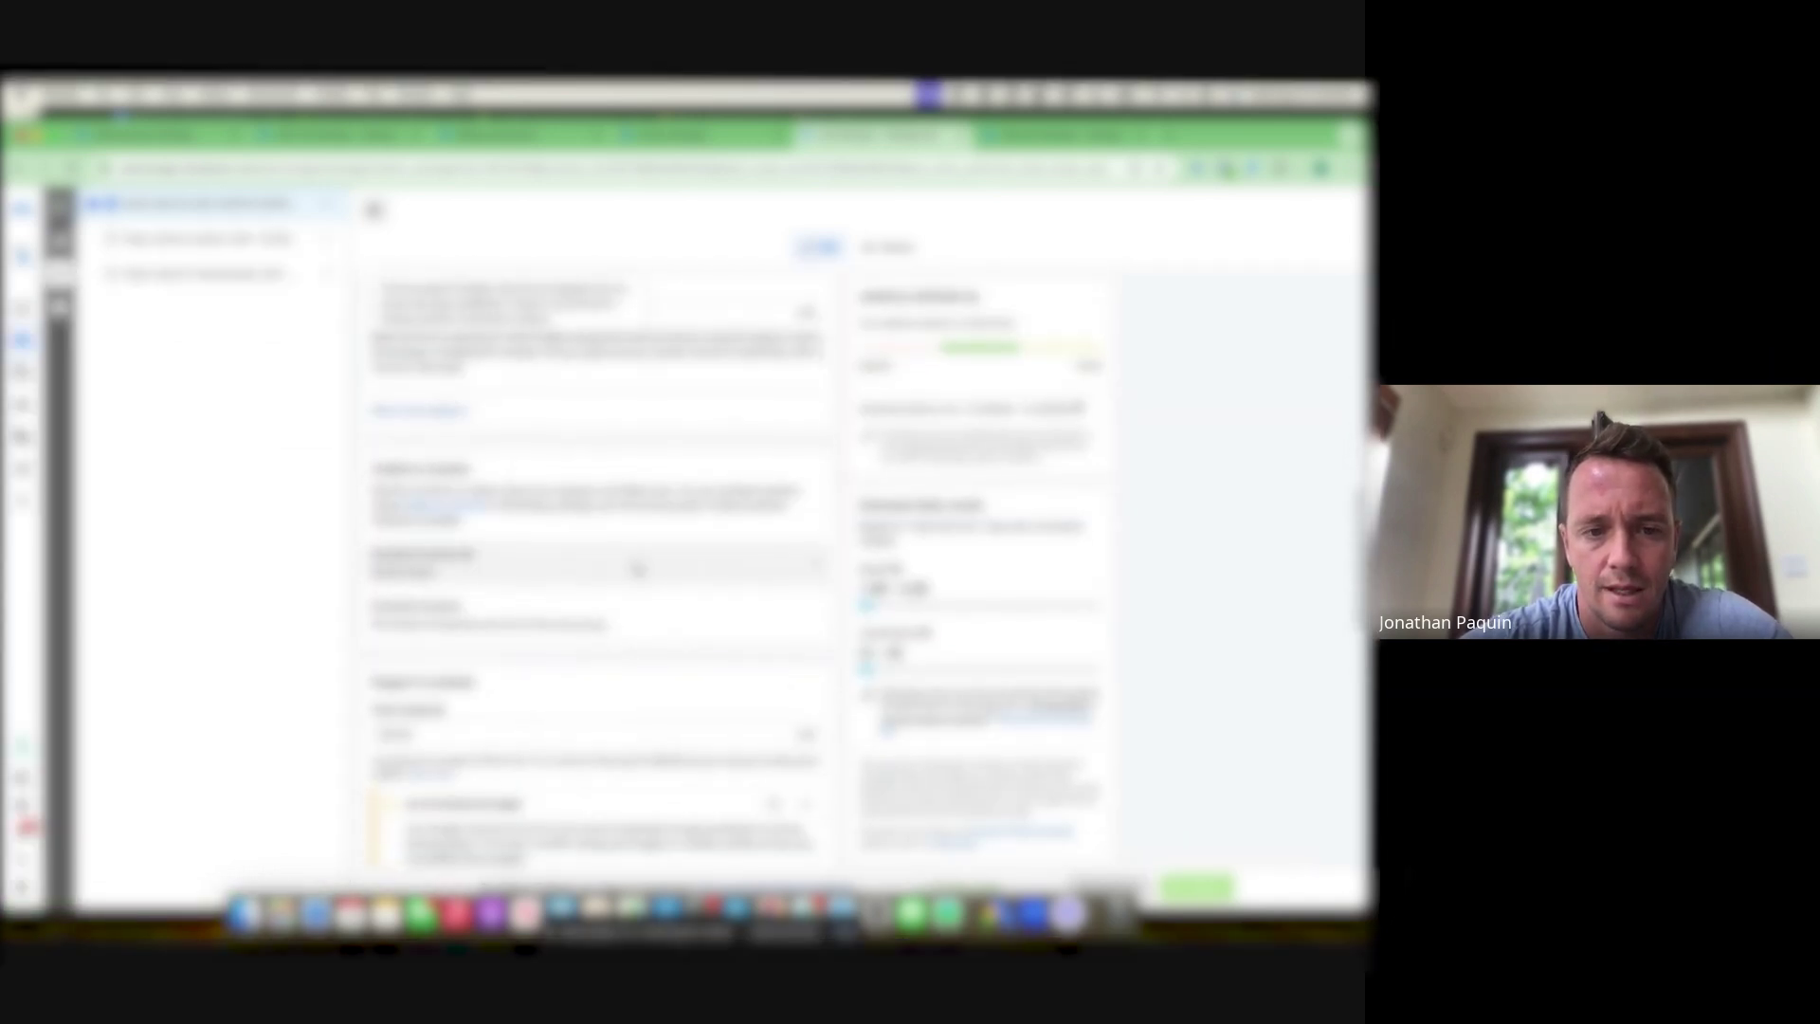
scroll(637, 569, "down", 8)
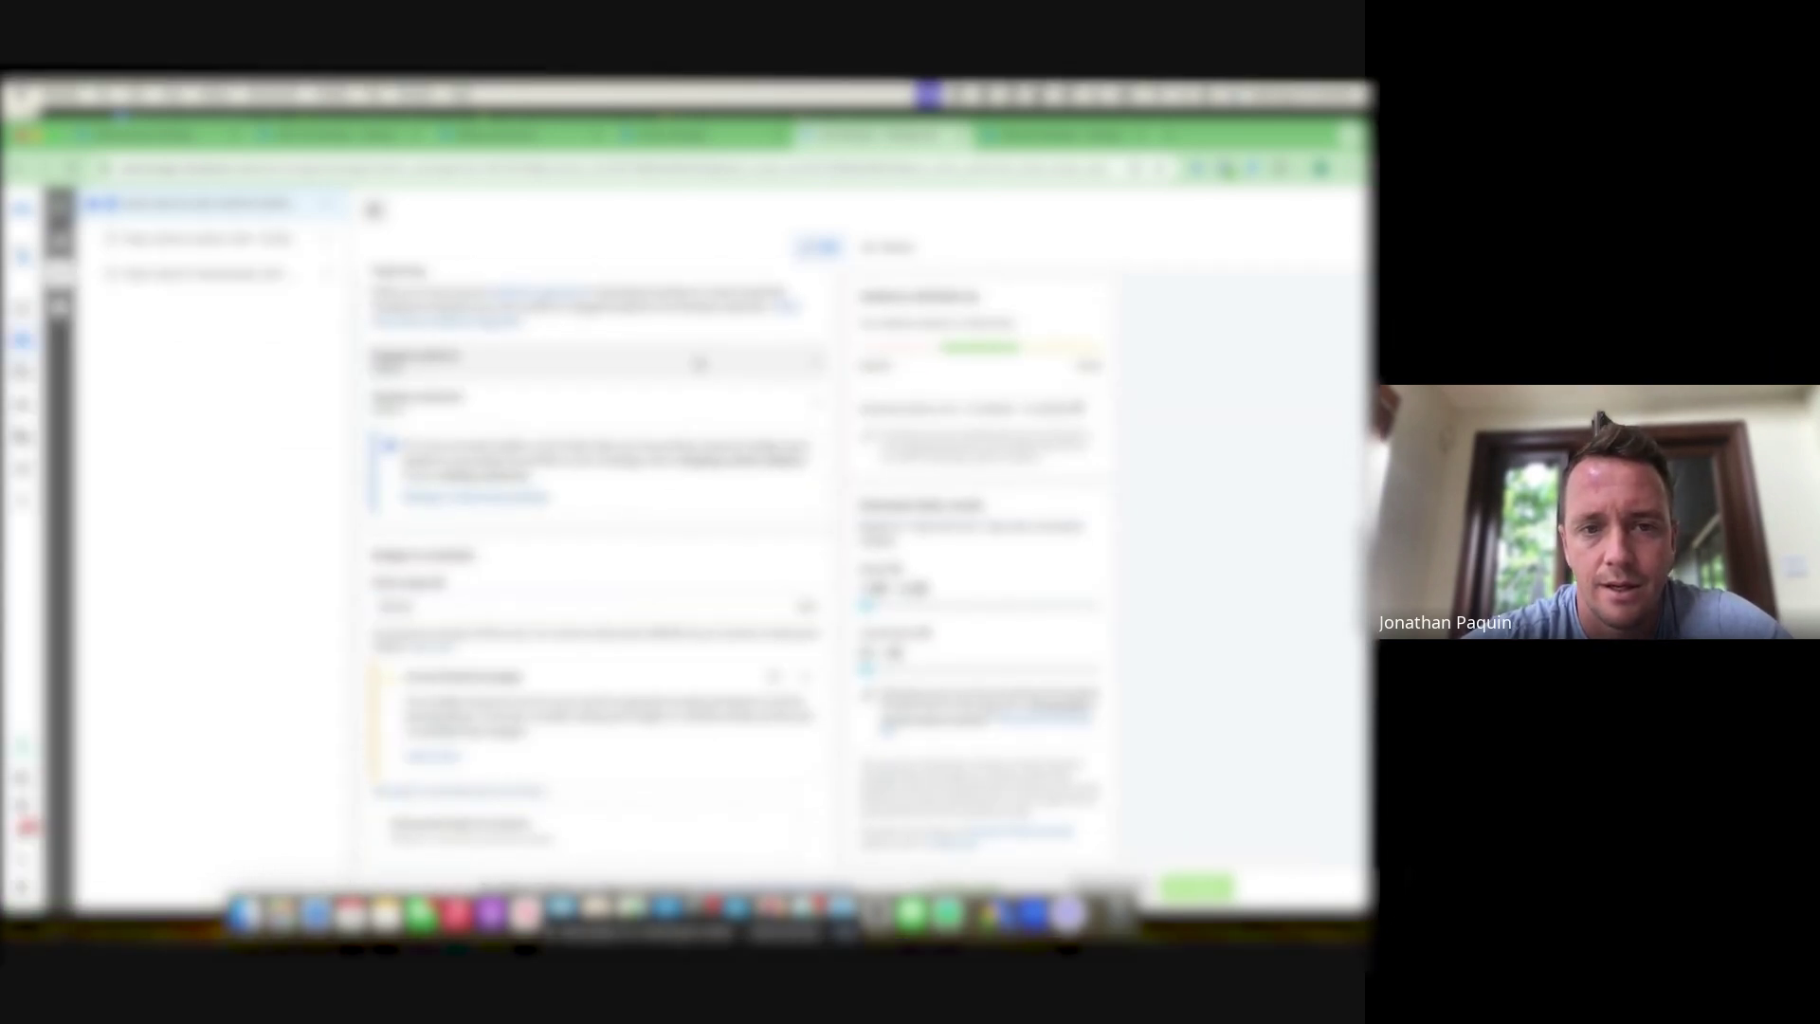
left_click(536, 314)
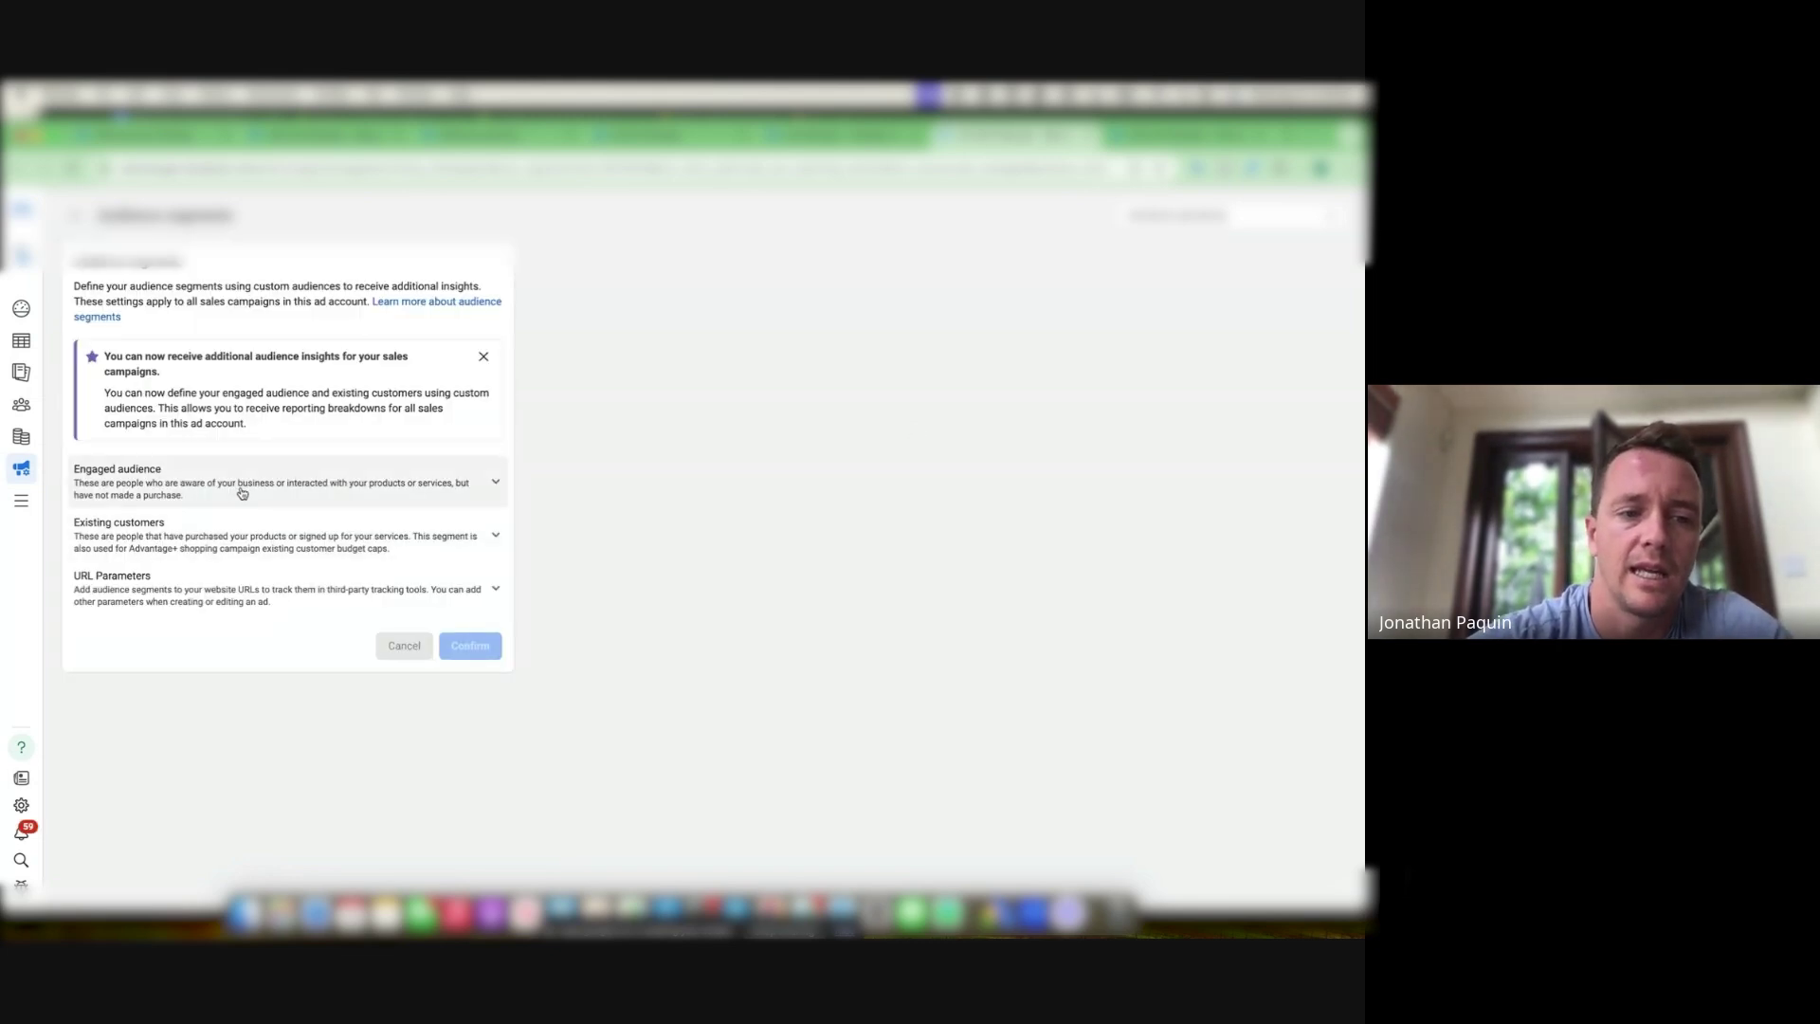
Examine the custom audiences assigned to the Engaged audience segment and the customer lists and website audience under Existing customers
left_click(388, 490)
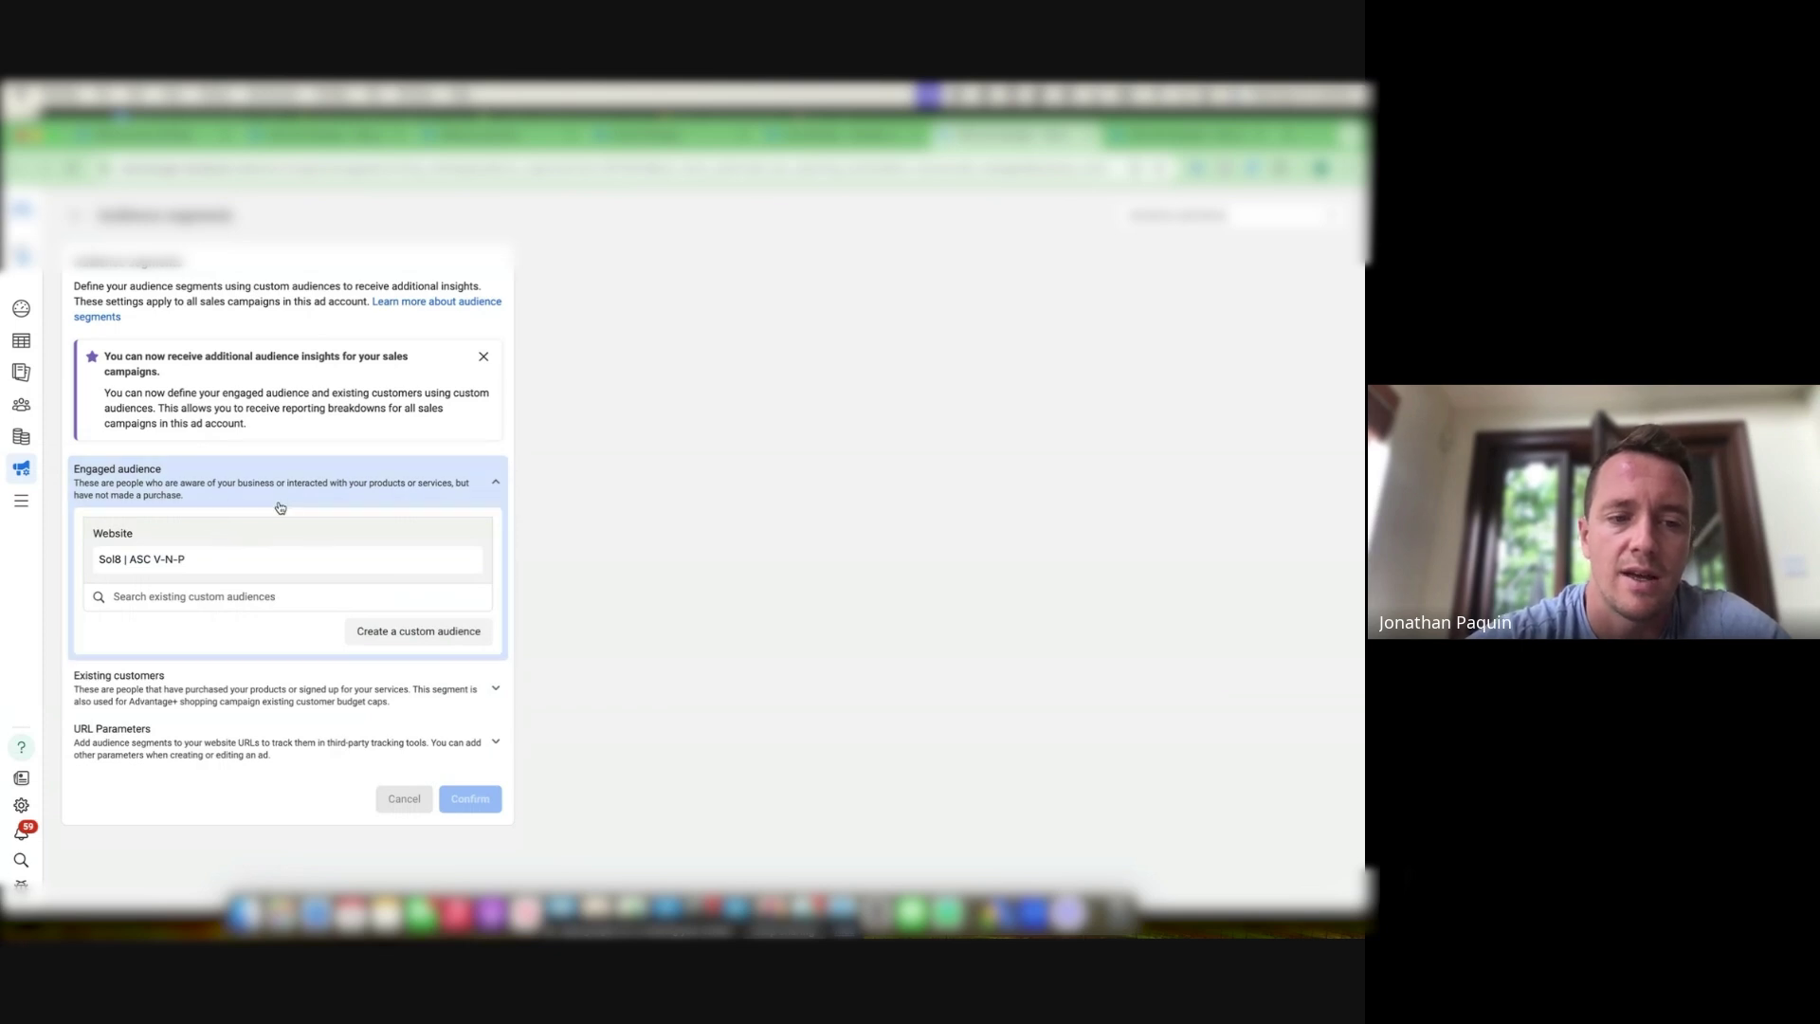
left_click(359, 496)
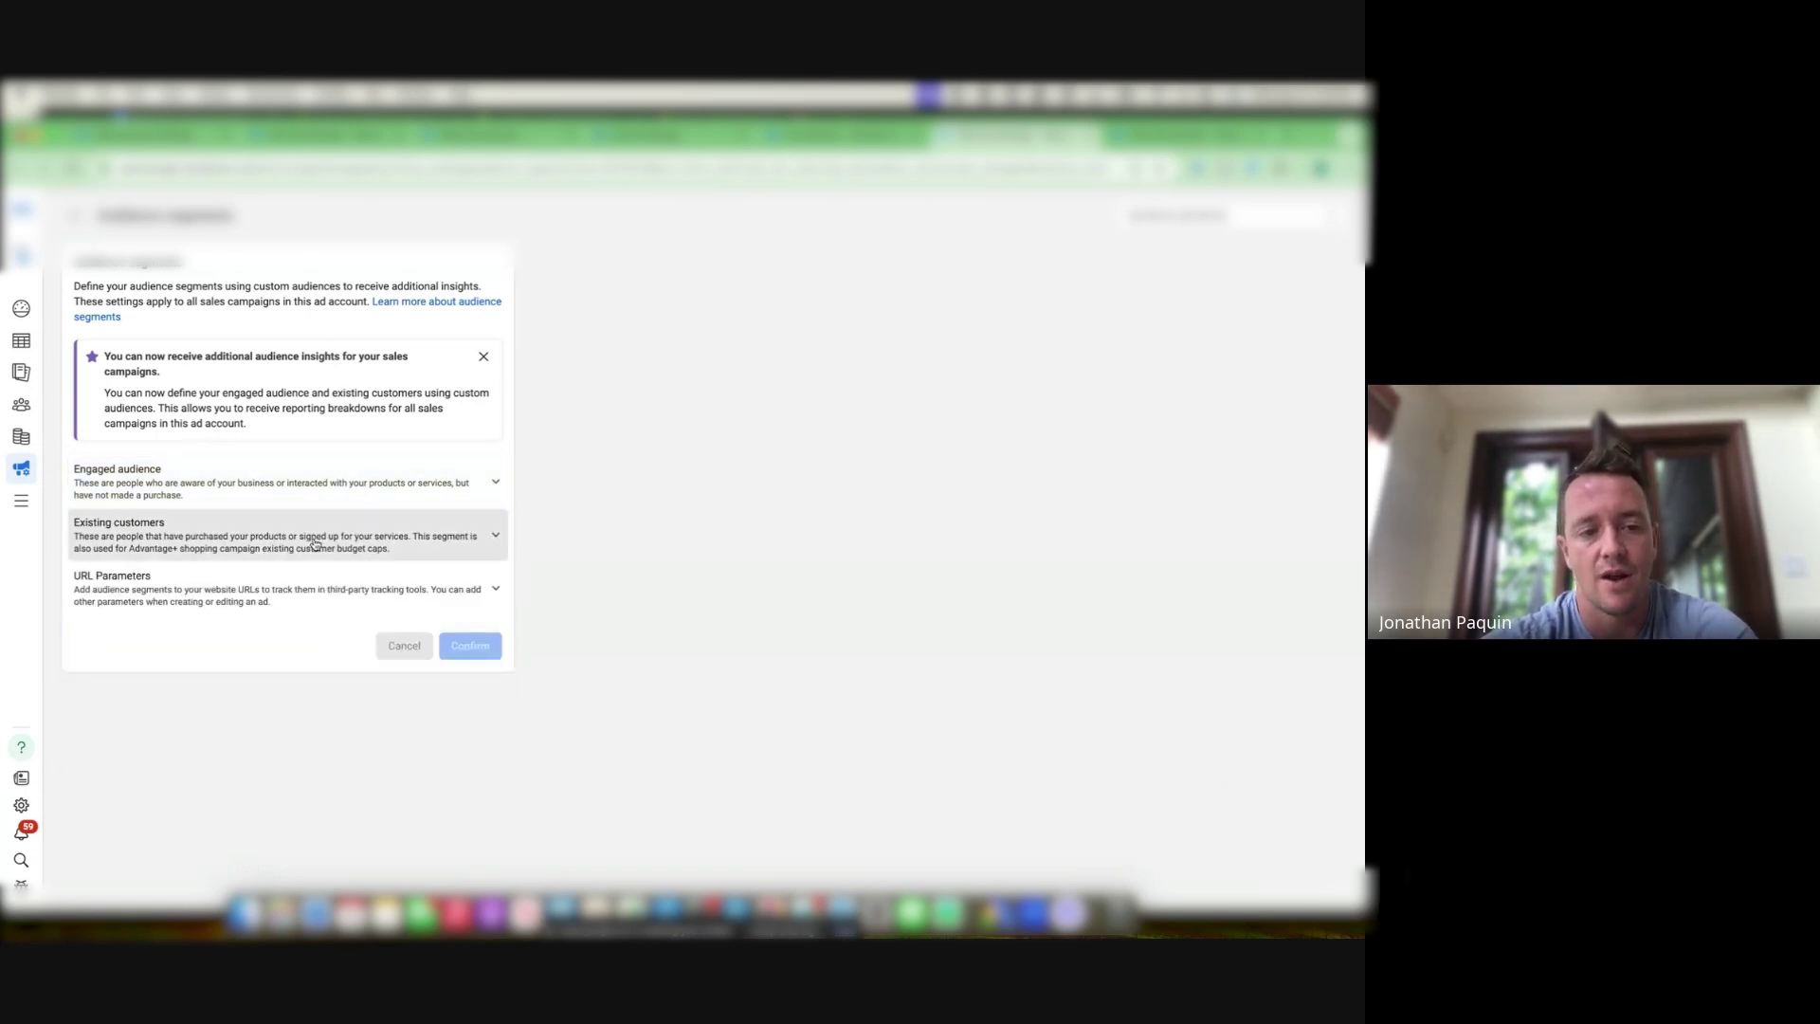
left_click(316, 544)
triple_click(141, 747)
triple_click(155, 616)
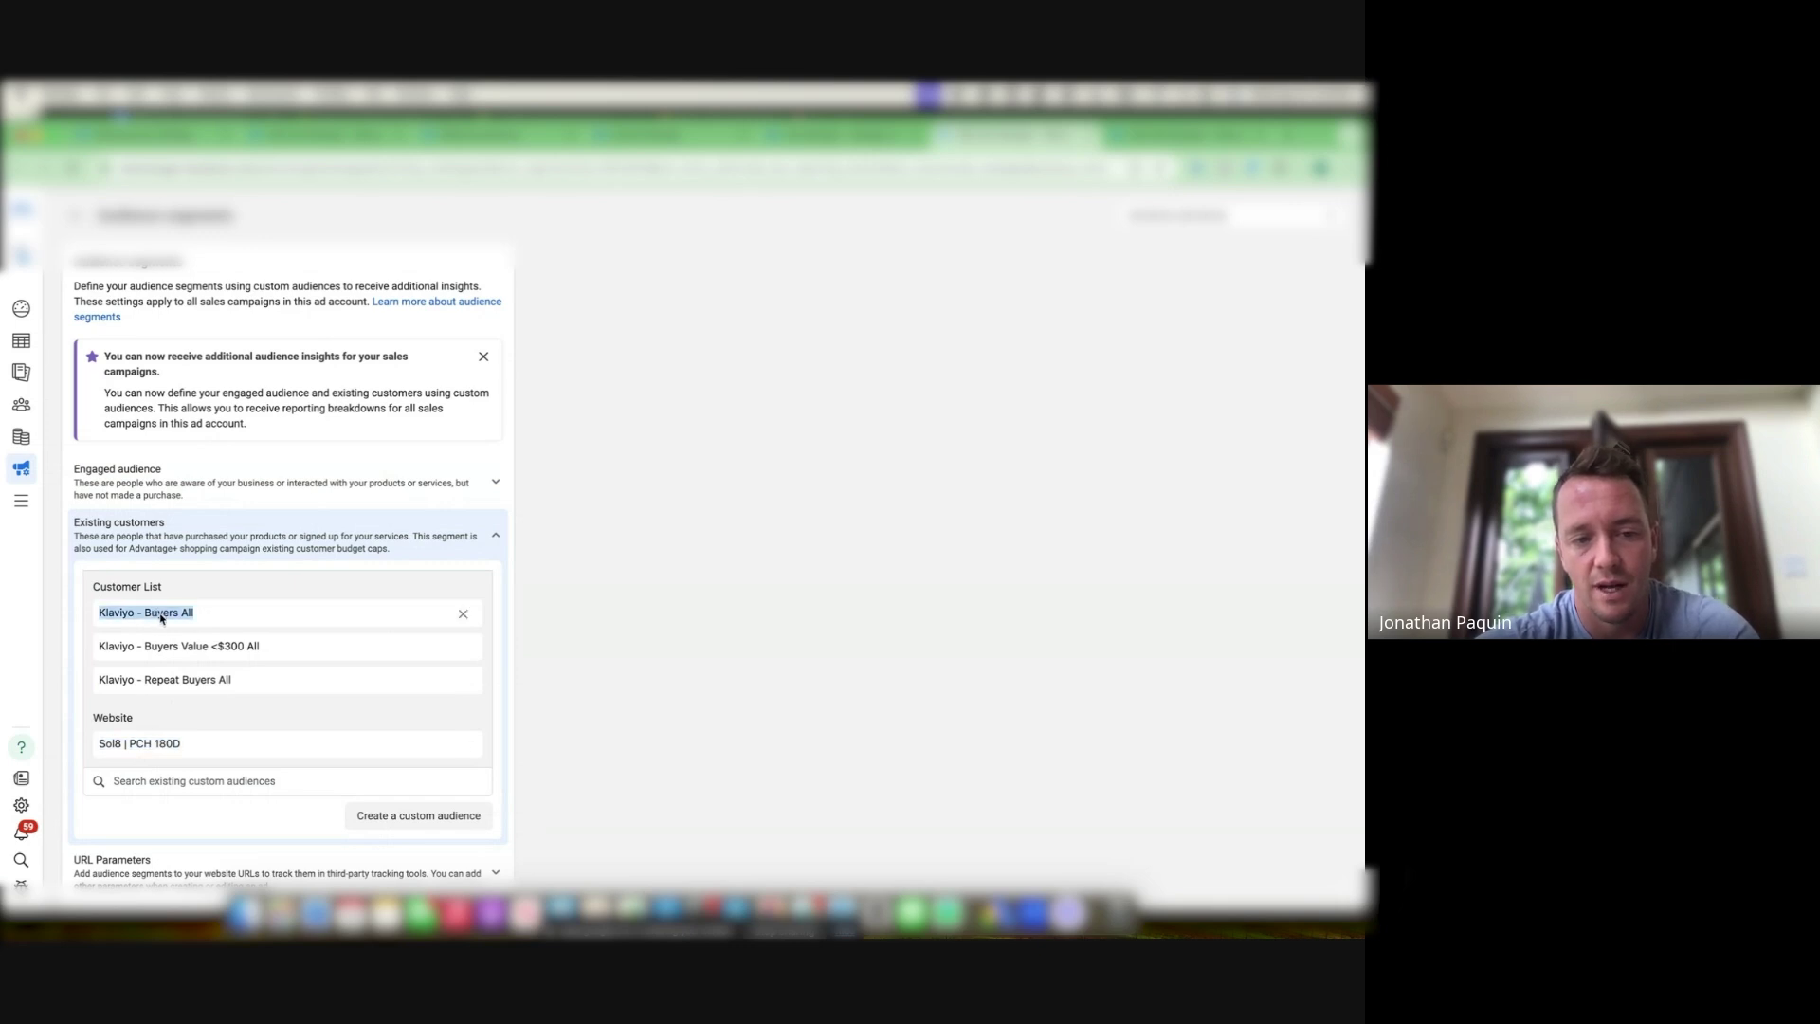
double_click(206, 679)
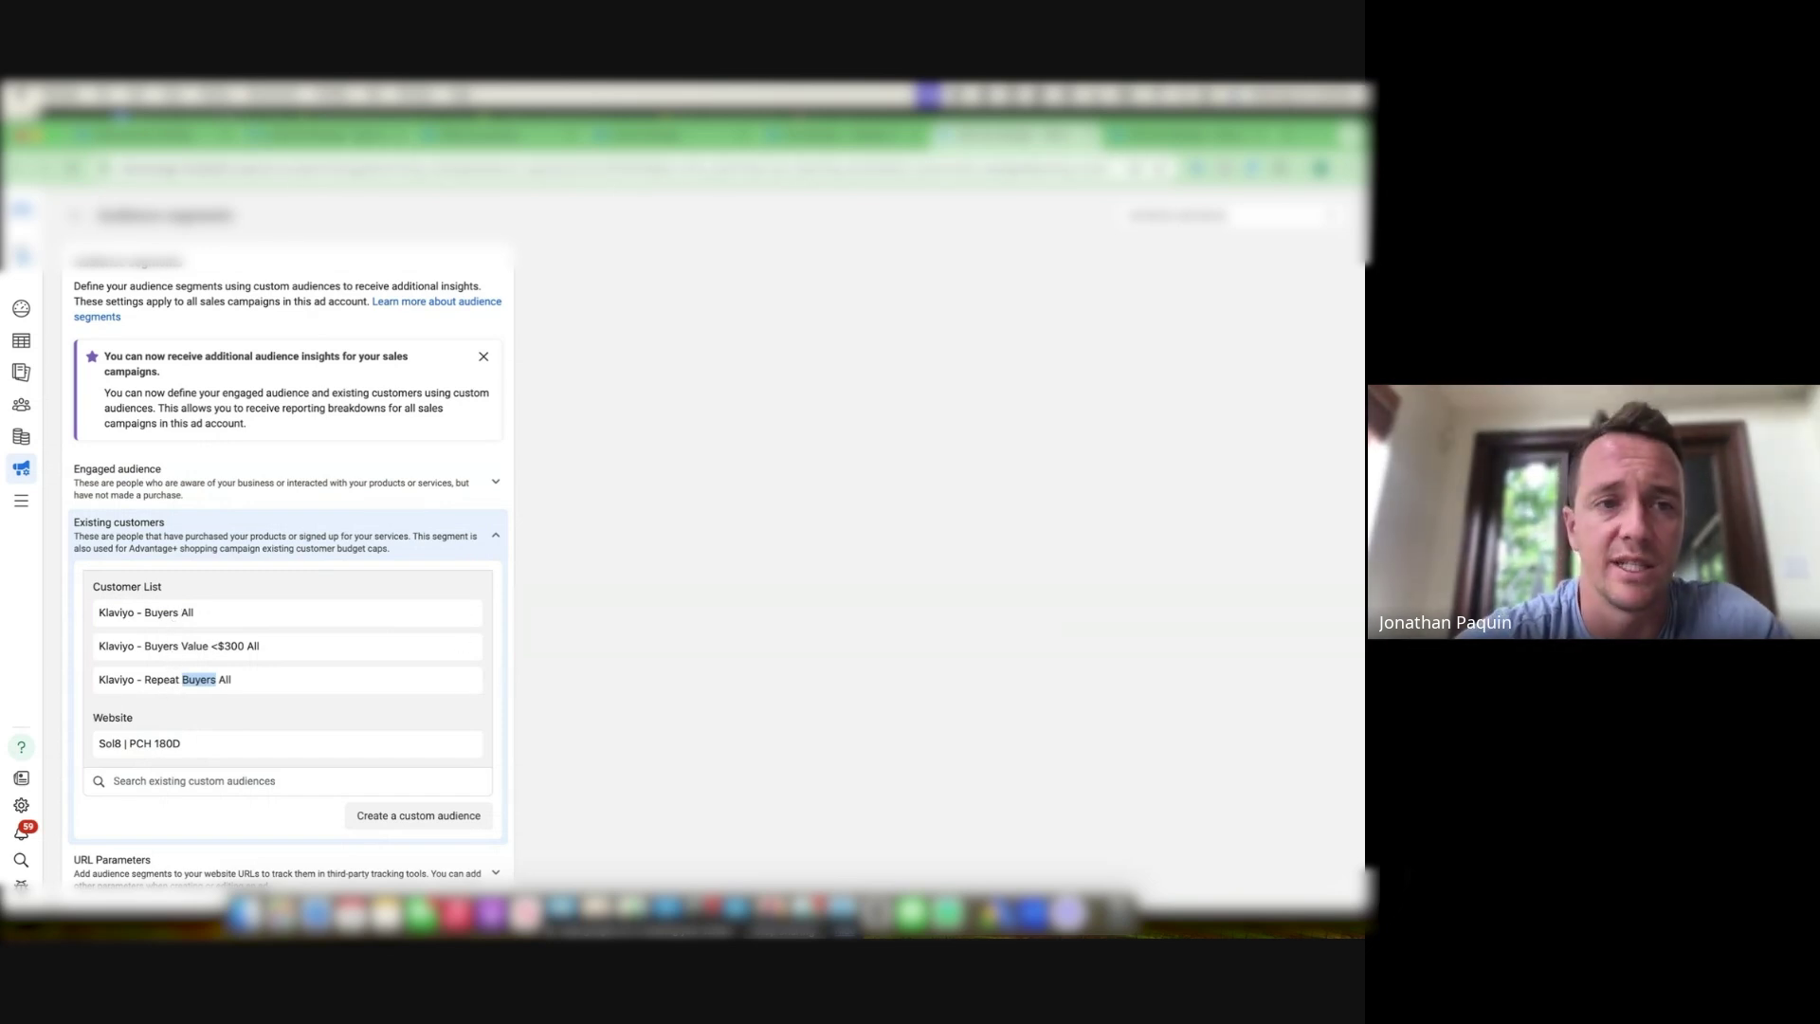
Switch to the setup outline document, highlight the engaged audience and existing customer item, and move on to the Ads section
key("super+Tab")
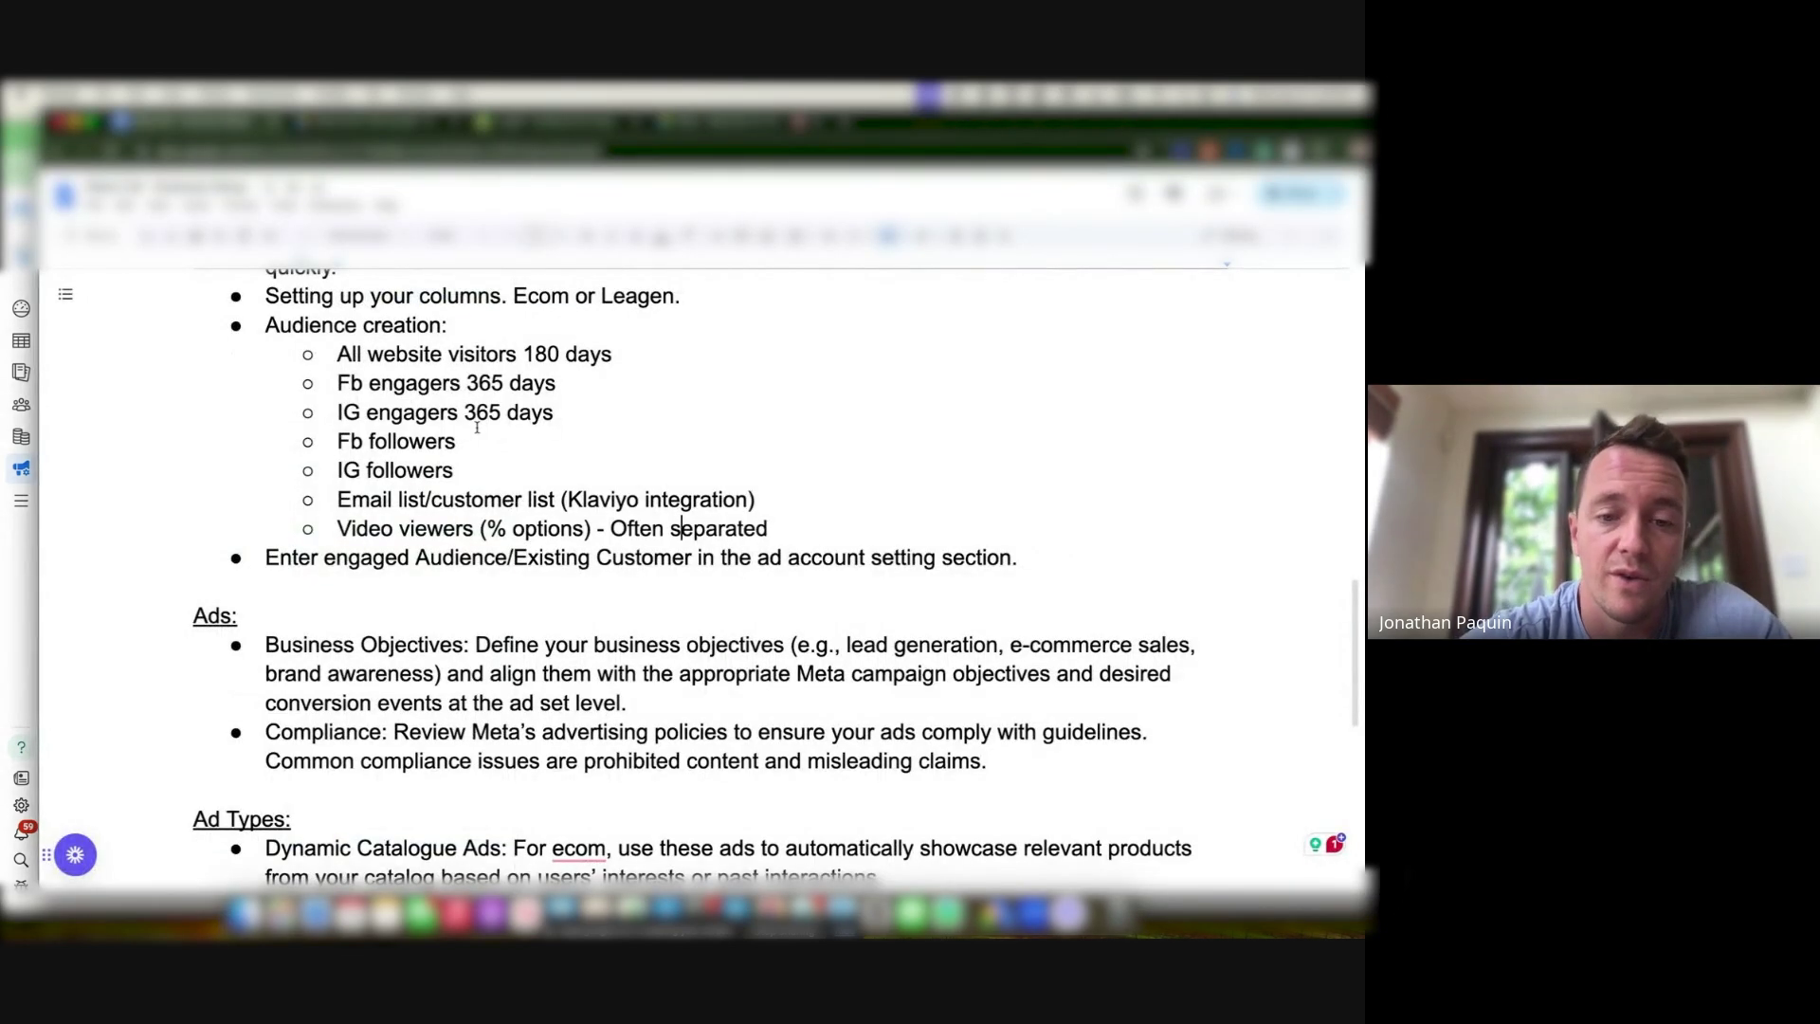
double_click(517, 556)
triple_click(517, 557)
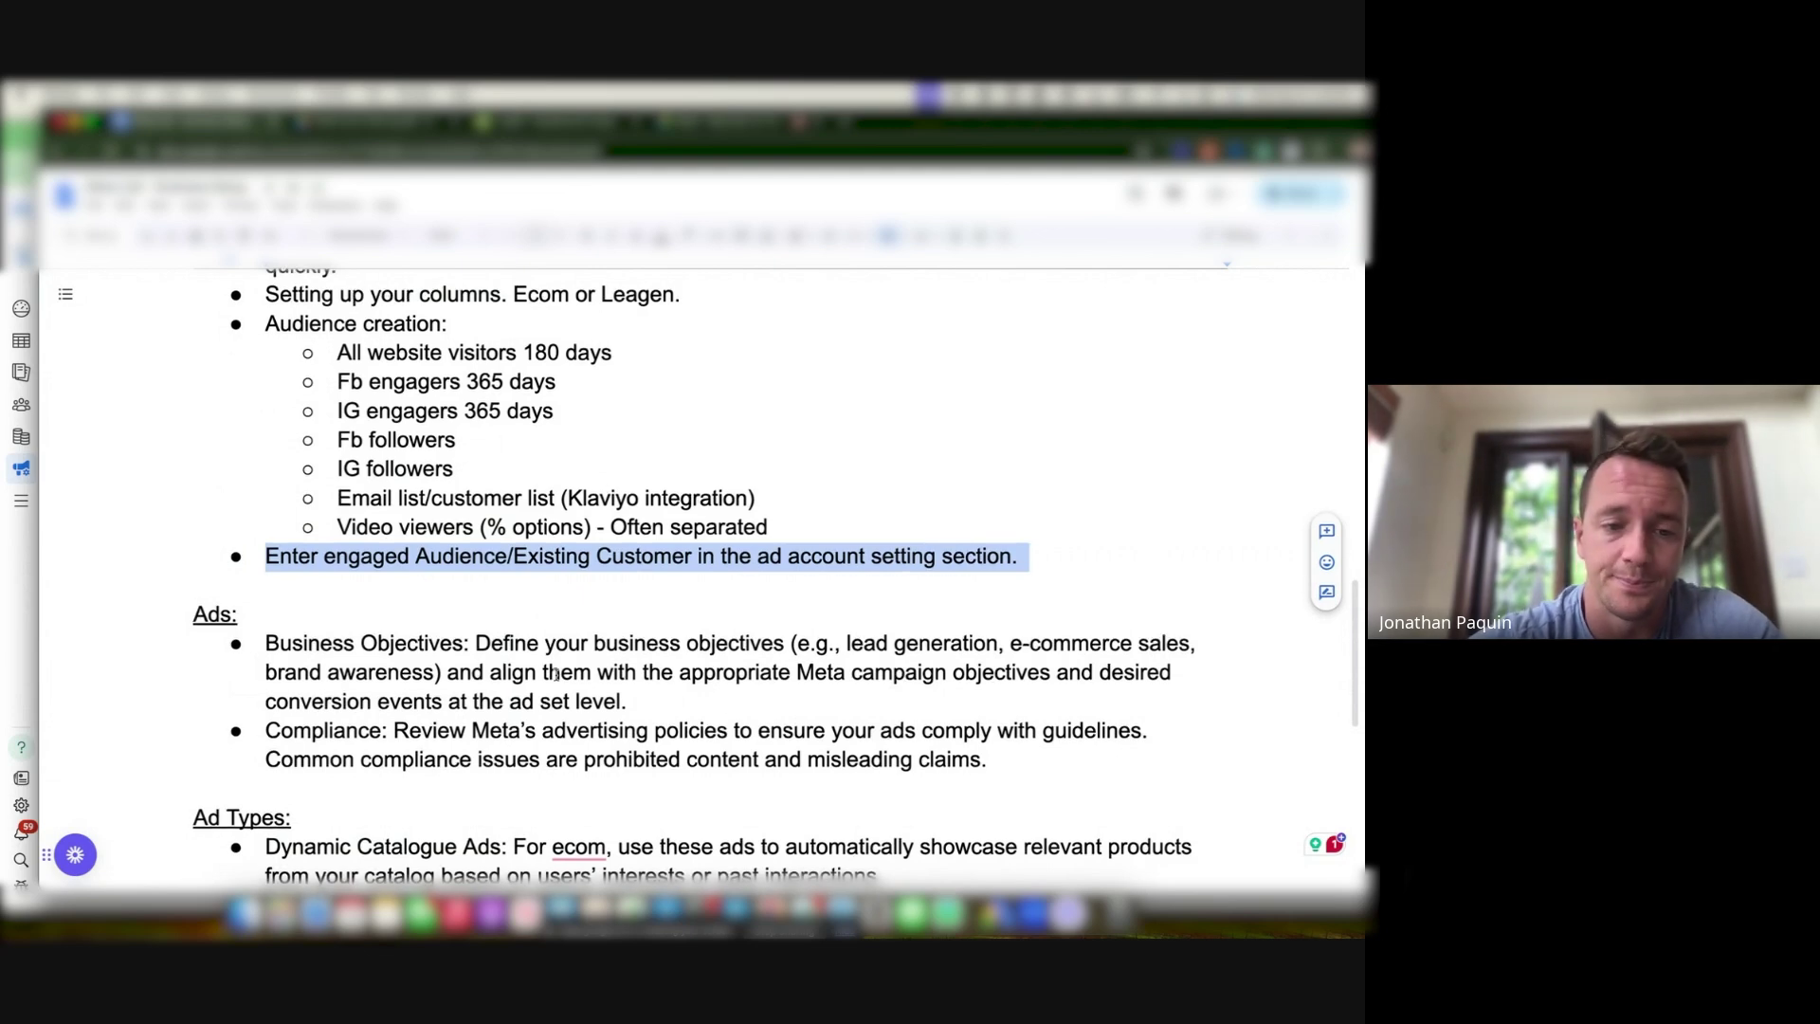
scroll(556, 673, "down", 3)
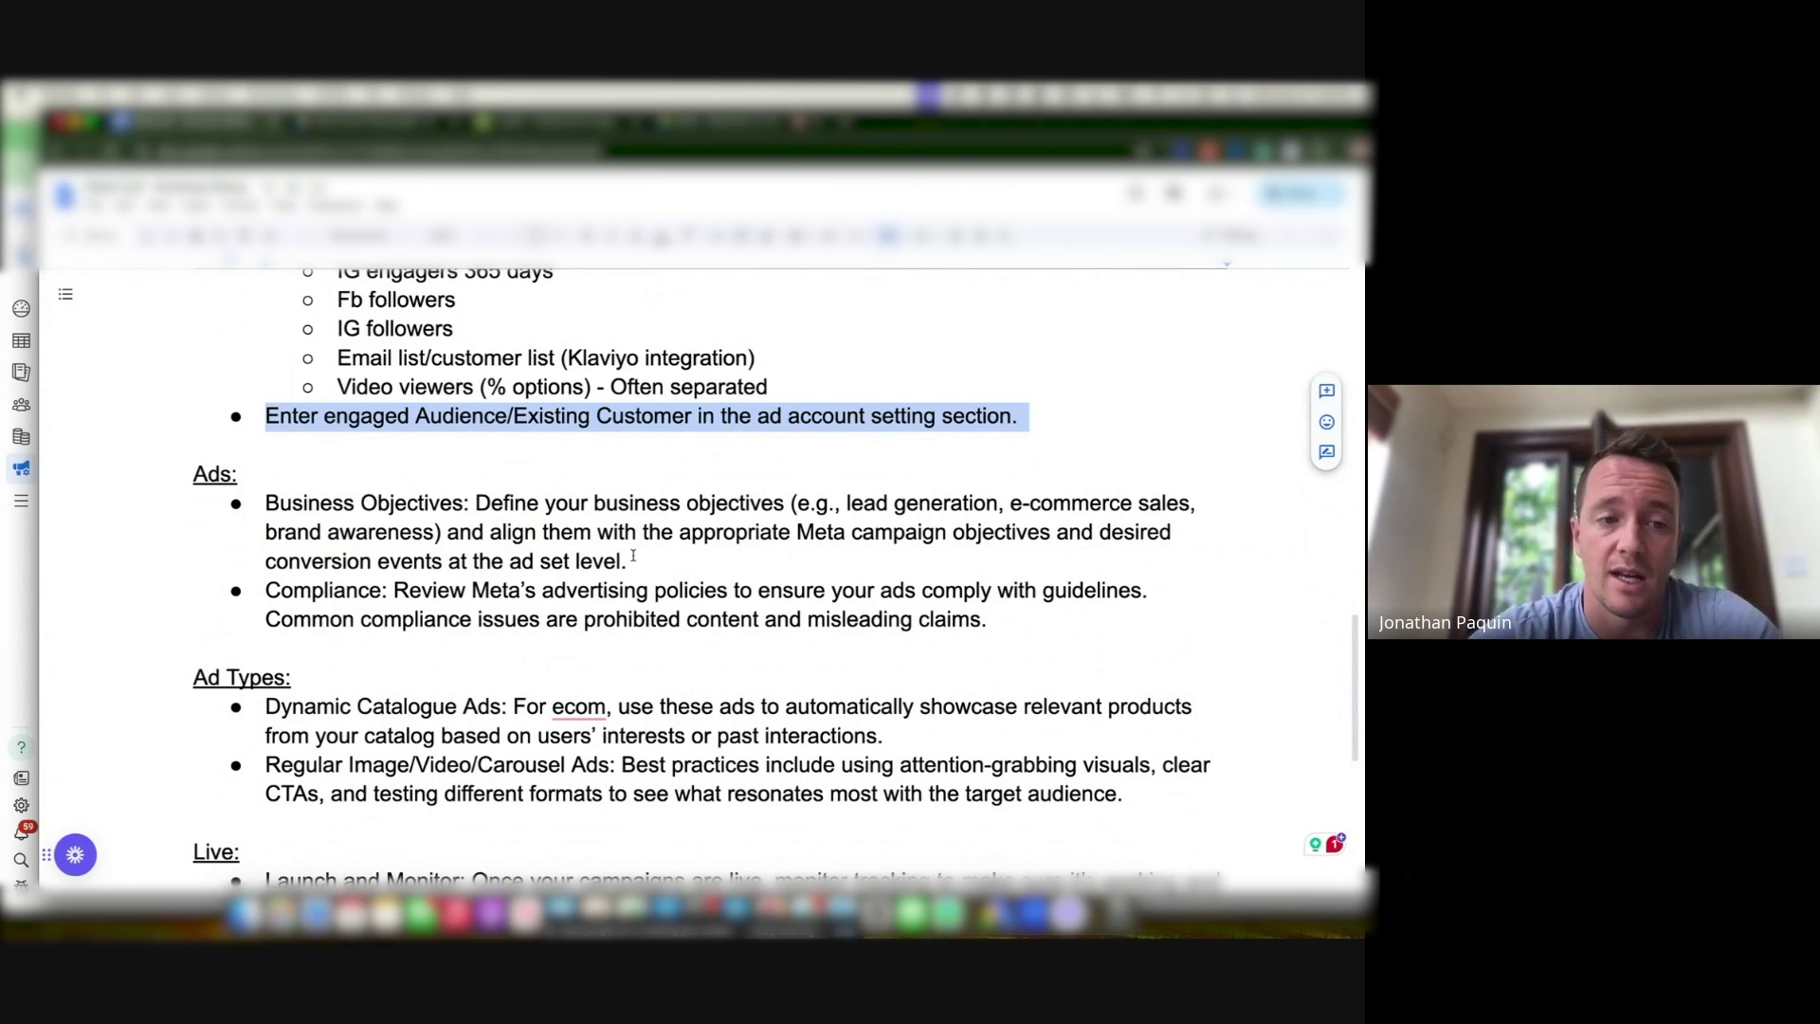
Return to the Ads Manager campaigns, view the campaign objectives offered for a new campaign, and close the dialog without creating one
left_click(14, 551)
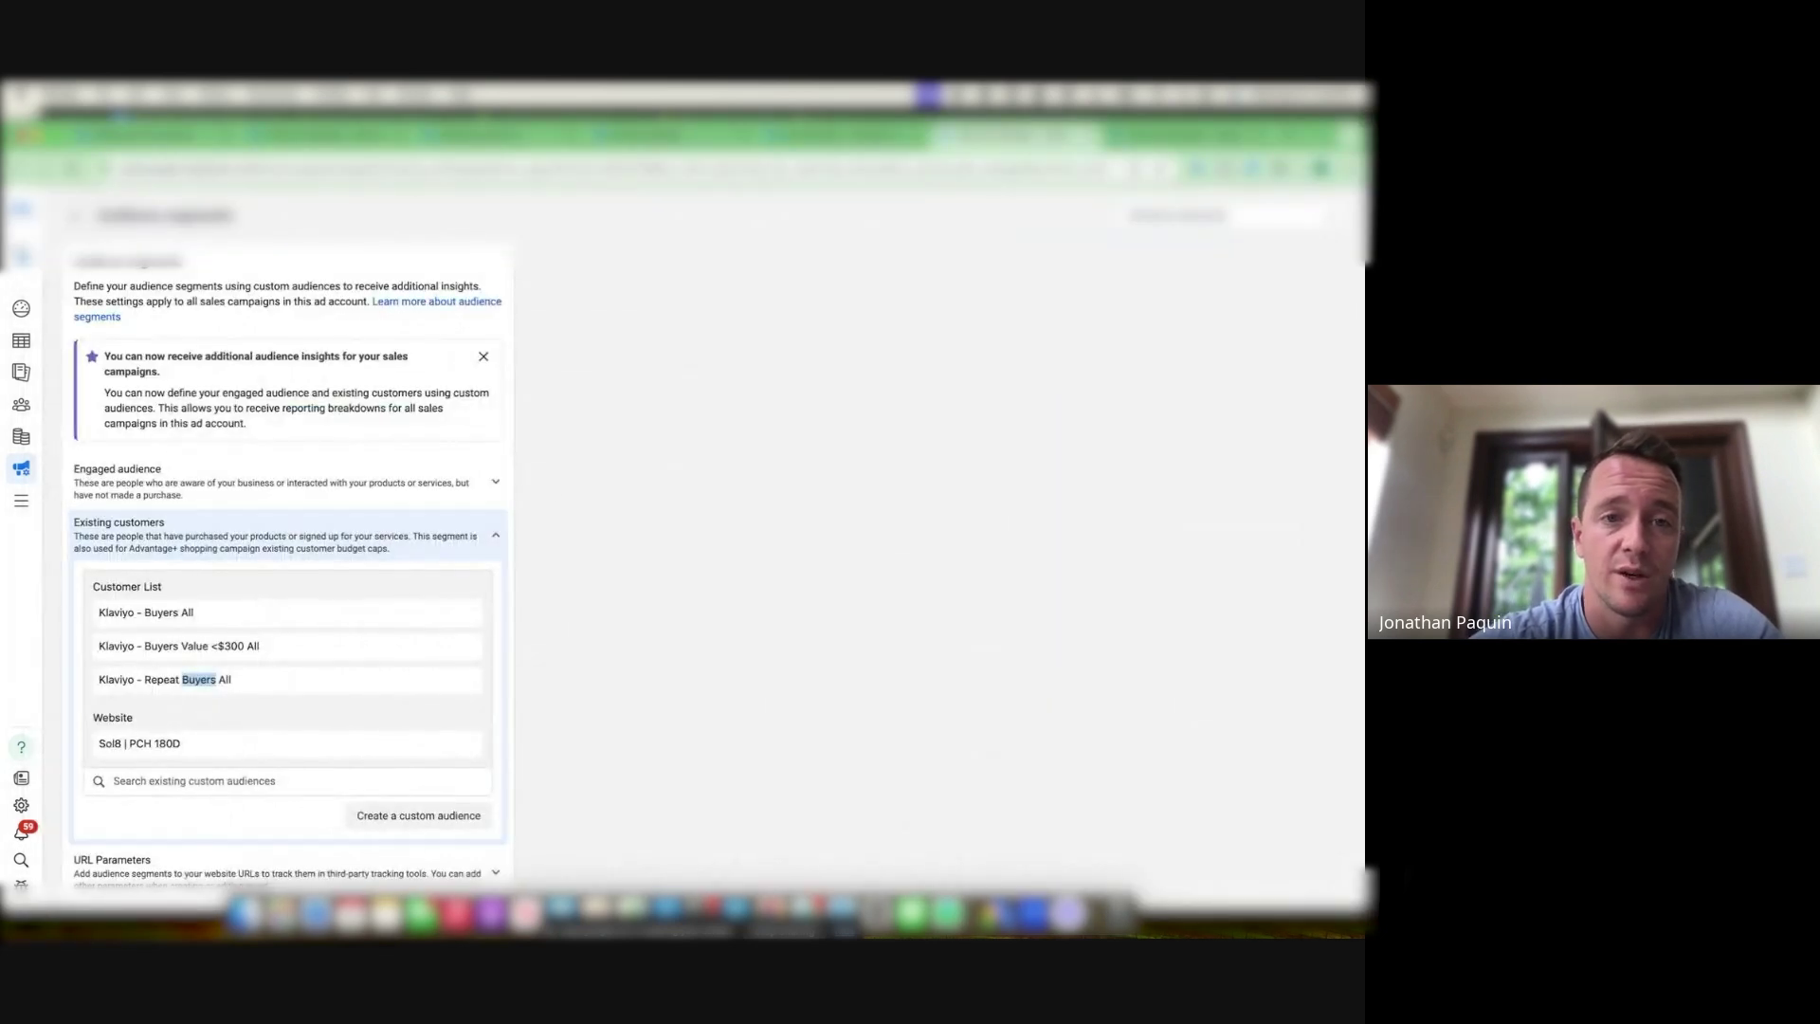
left_click(796, 135)
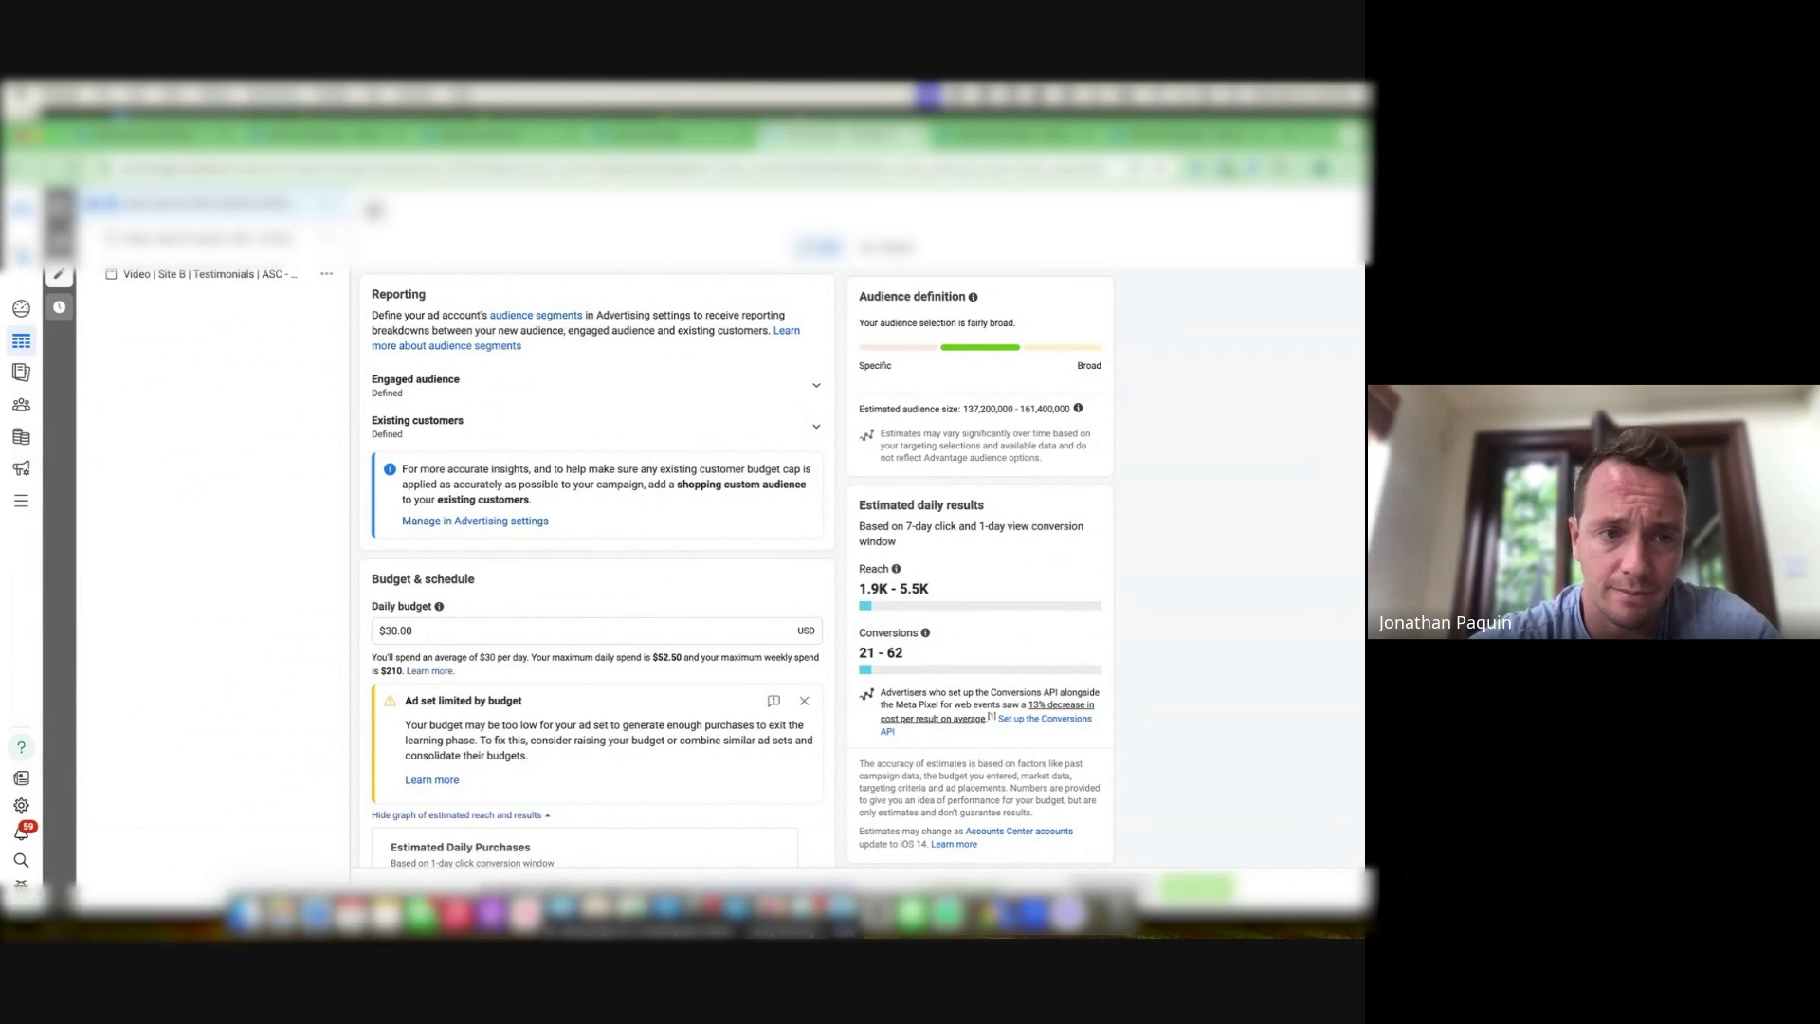
key("ctrl+Tab")
left_click(90, 320)
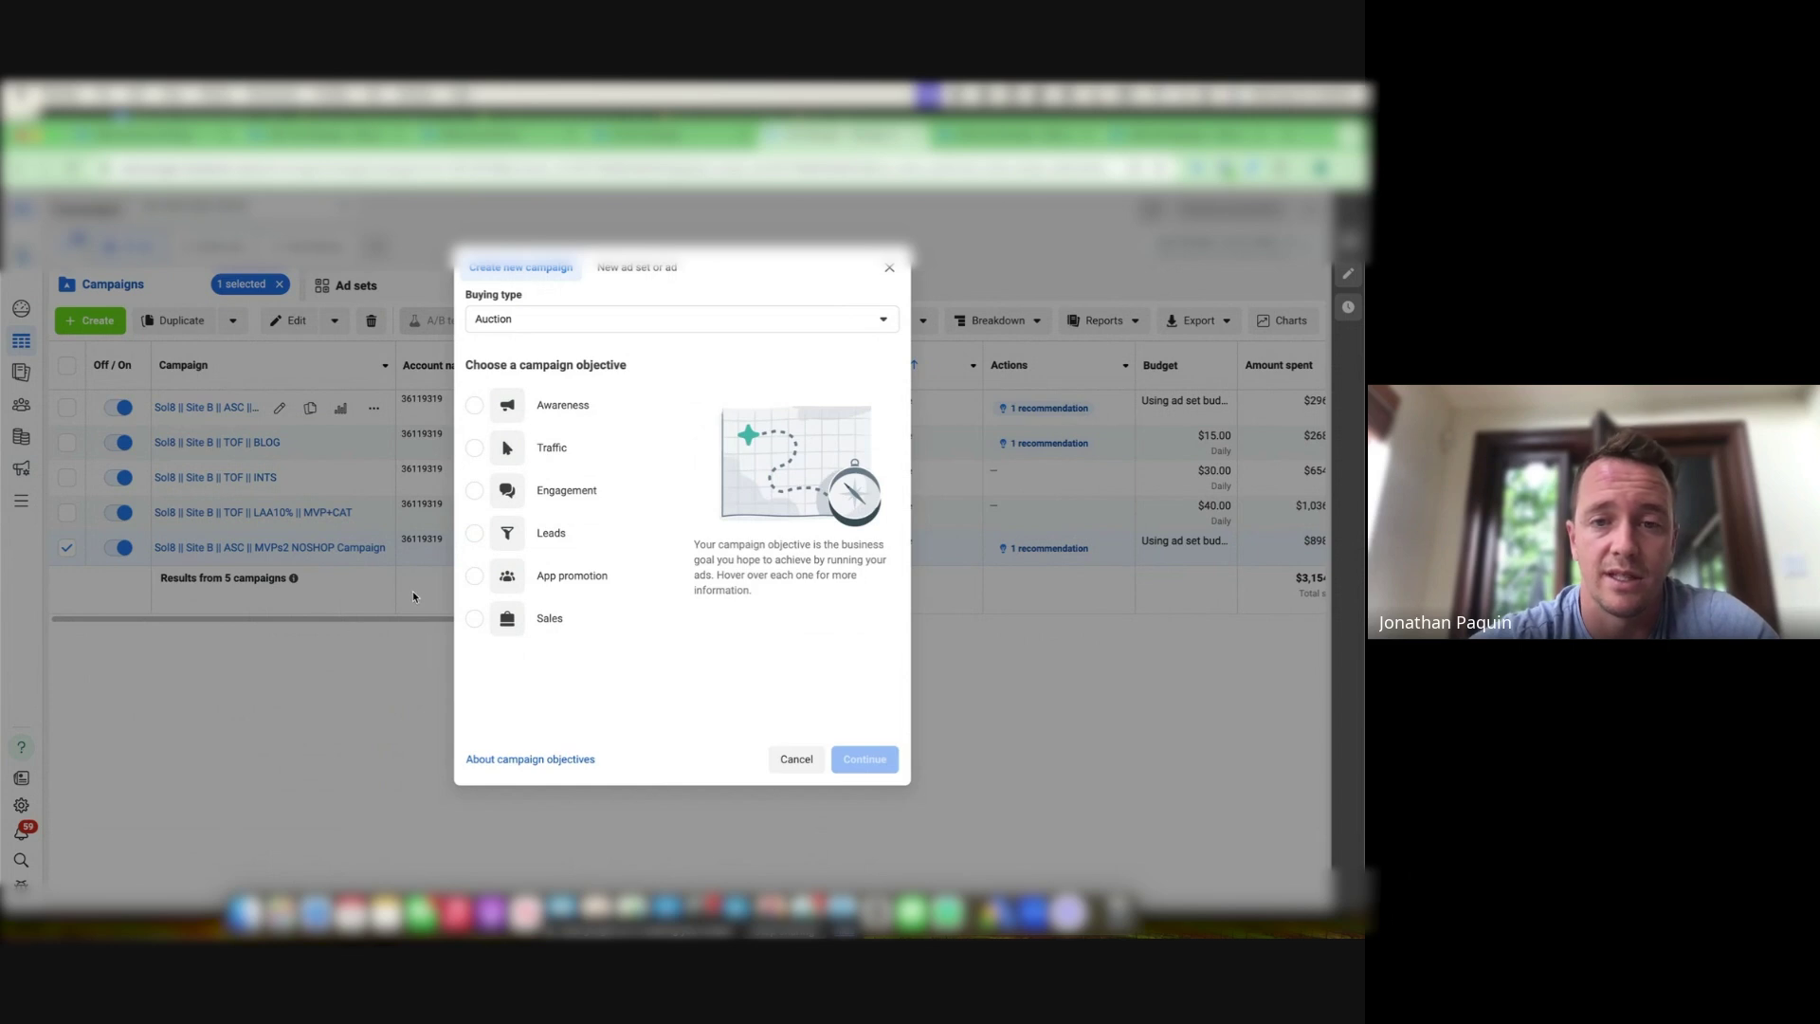
left_click(890, 269)
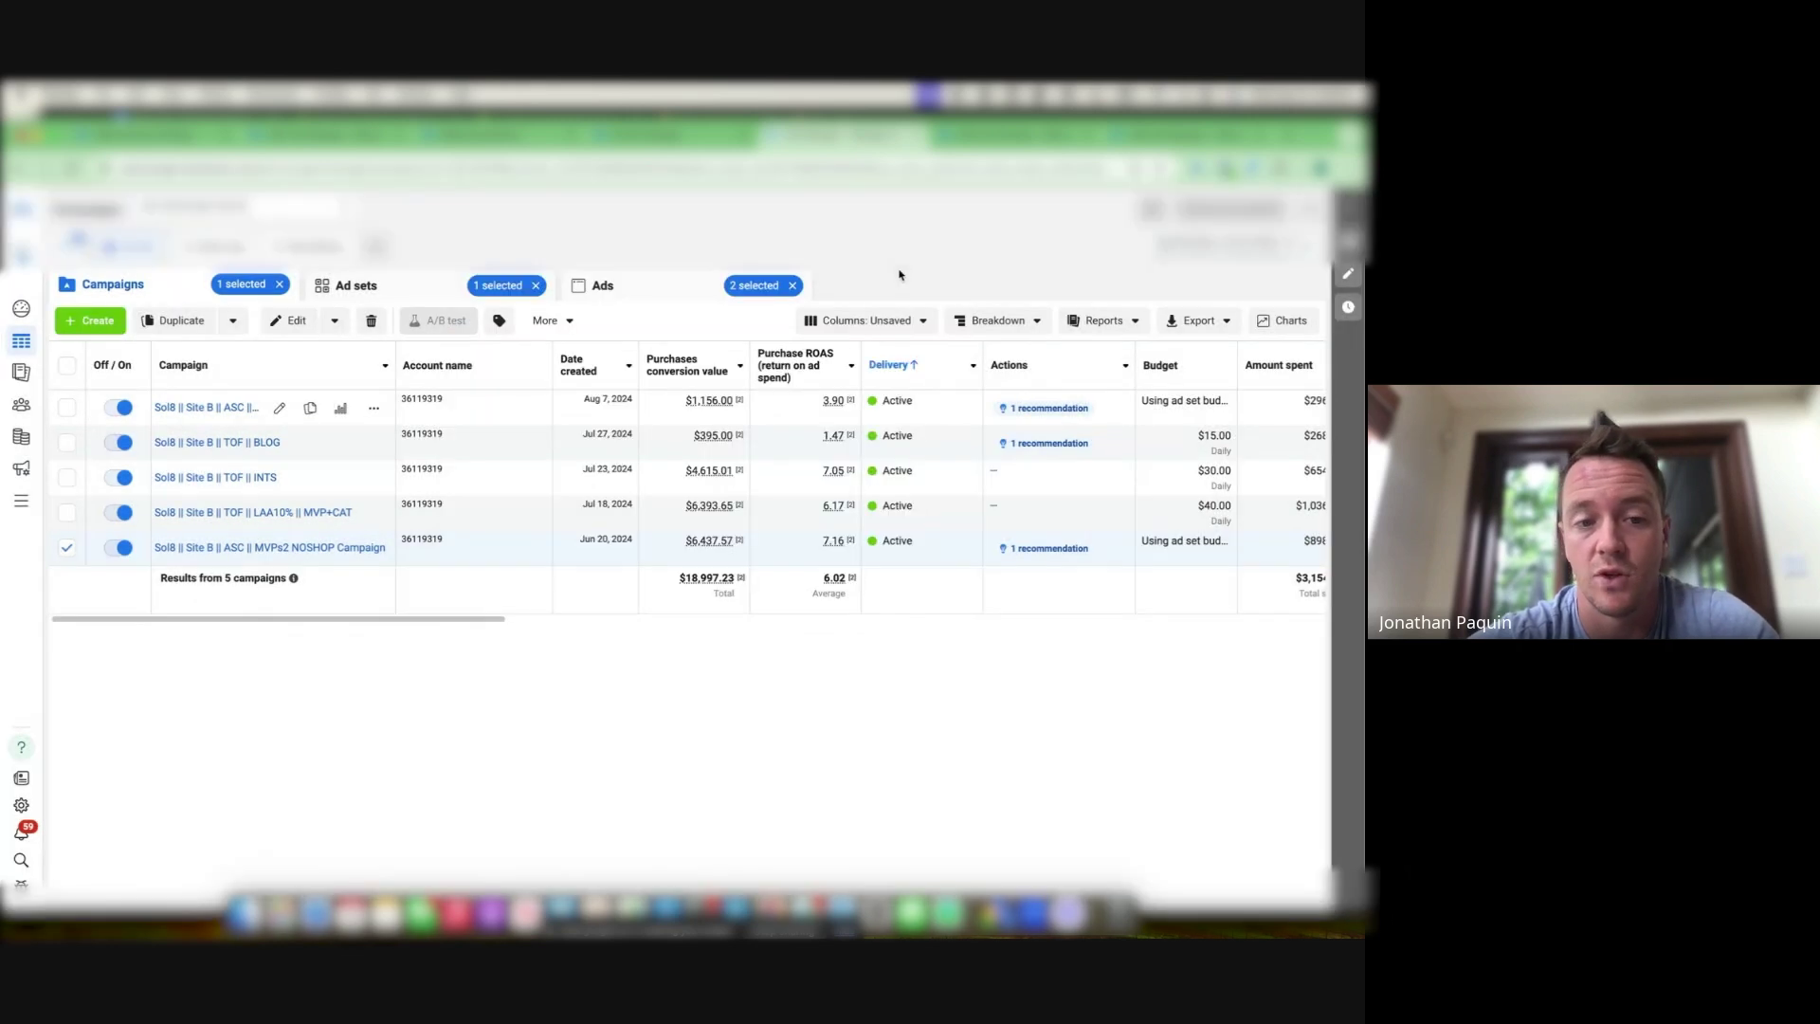
Select only the Sol8 || Site B || TOF || INTS campaign and open its ad set for editing
left_click(600, 453)
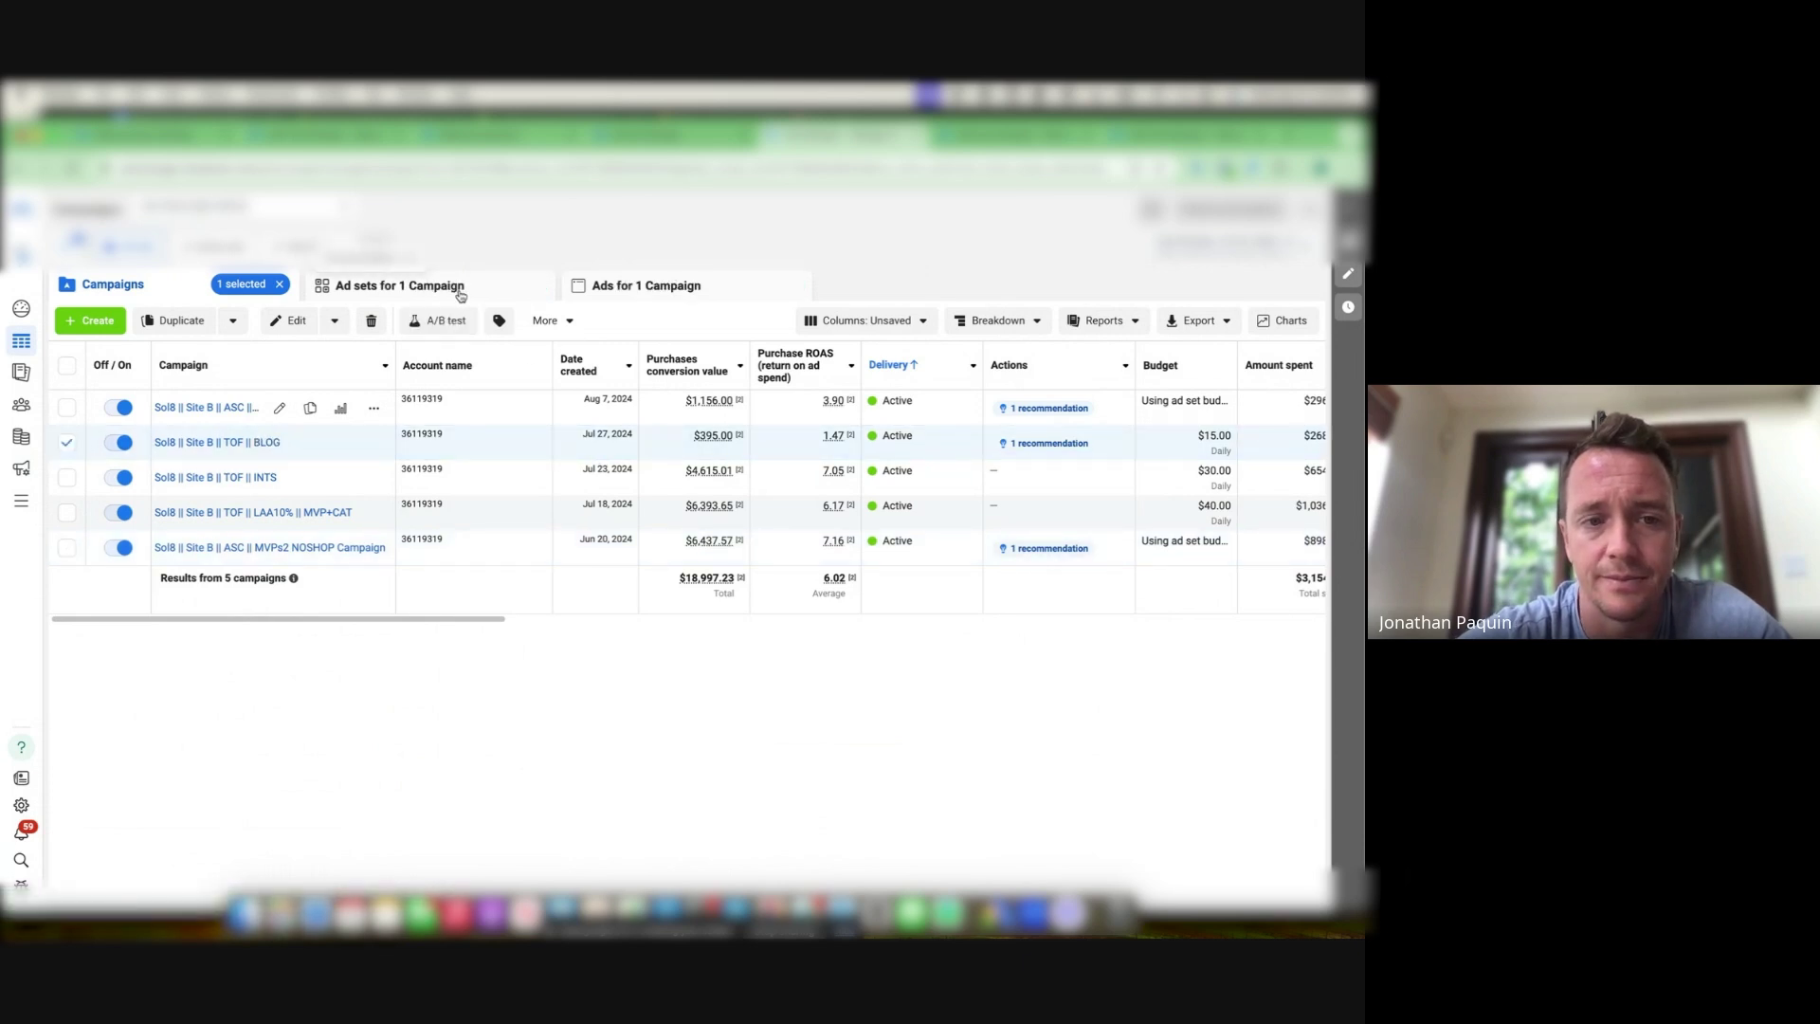
left_click(532, 474)
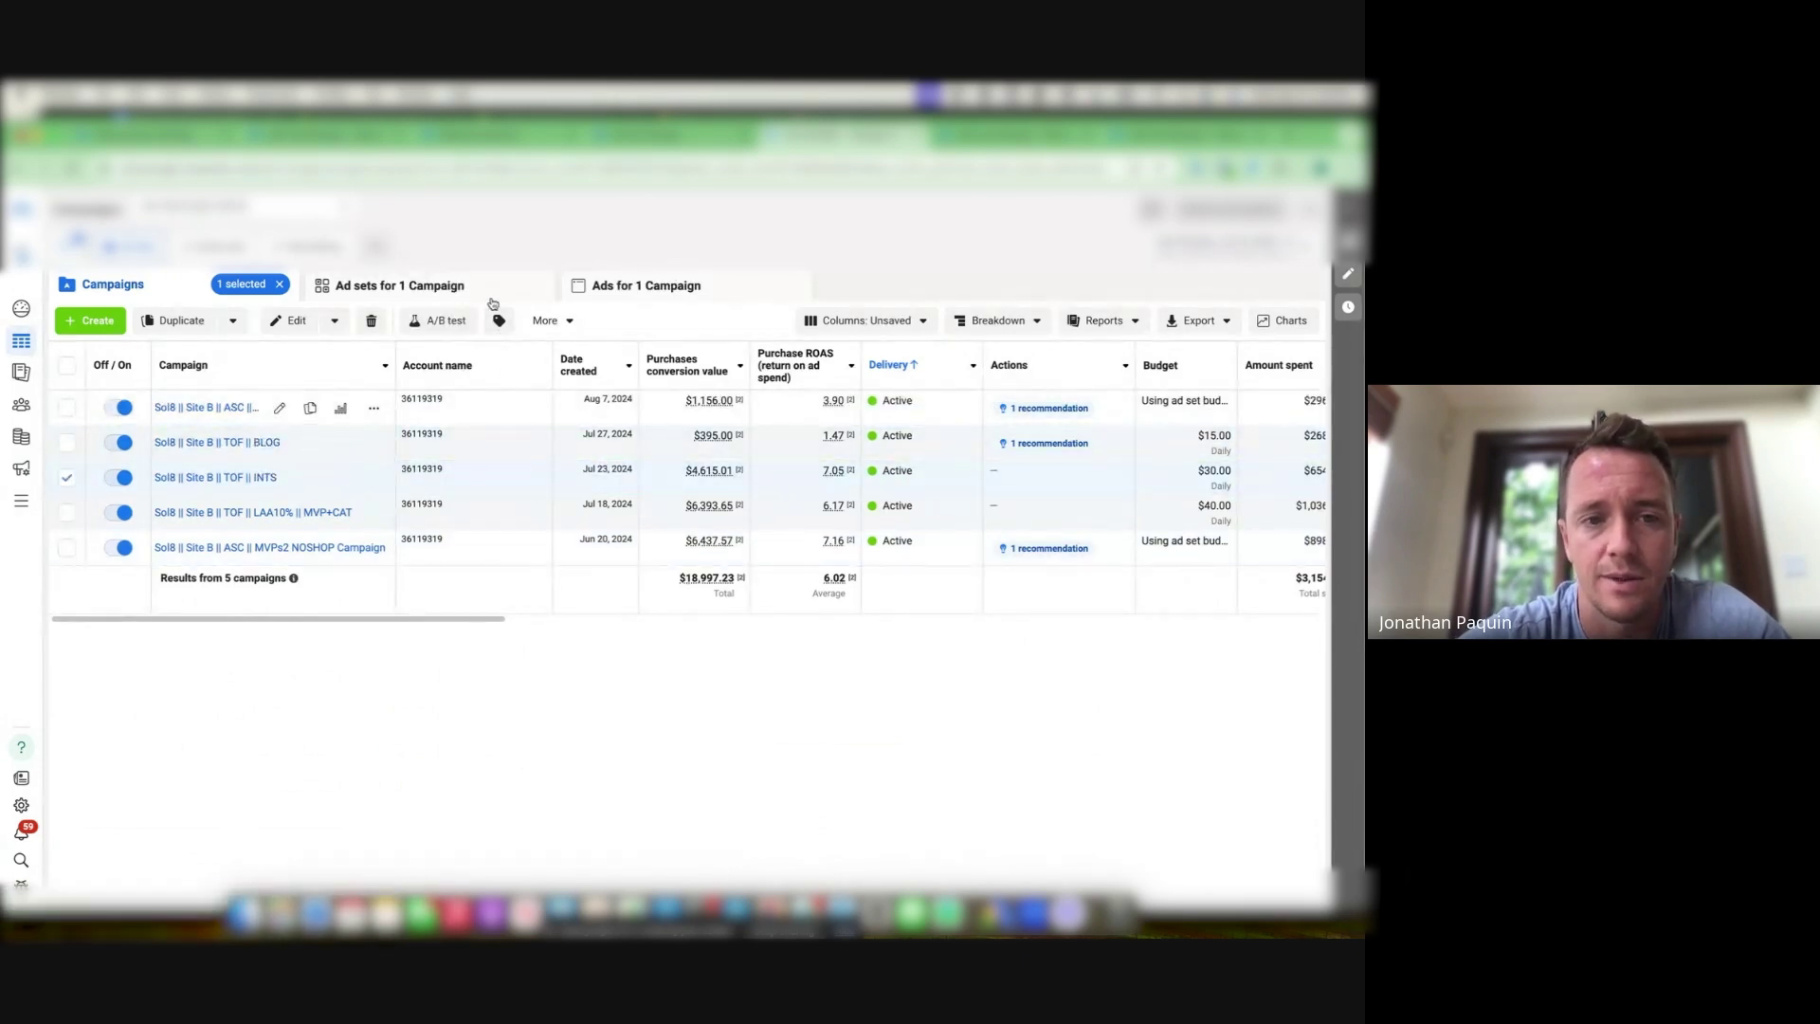
left_click(489, 289)
left_click(524, 415)
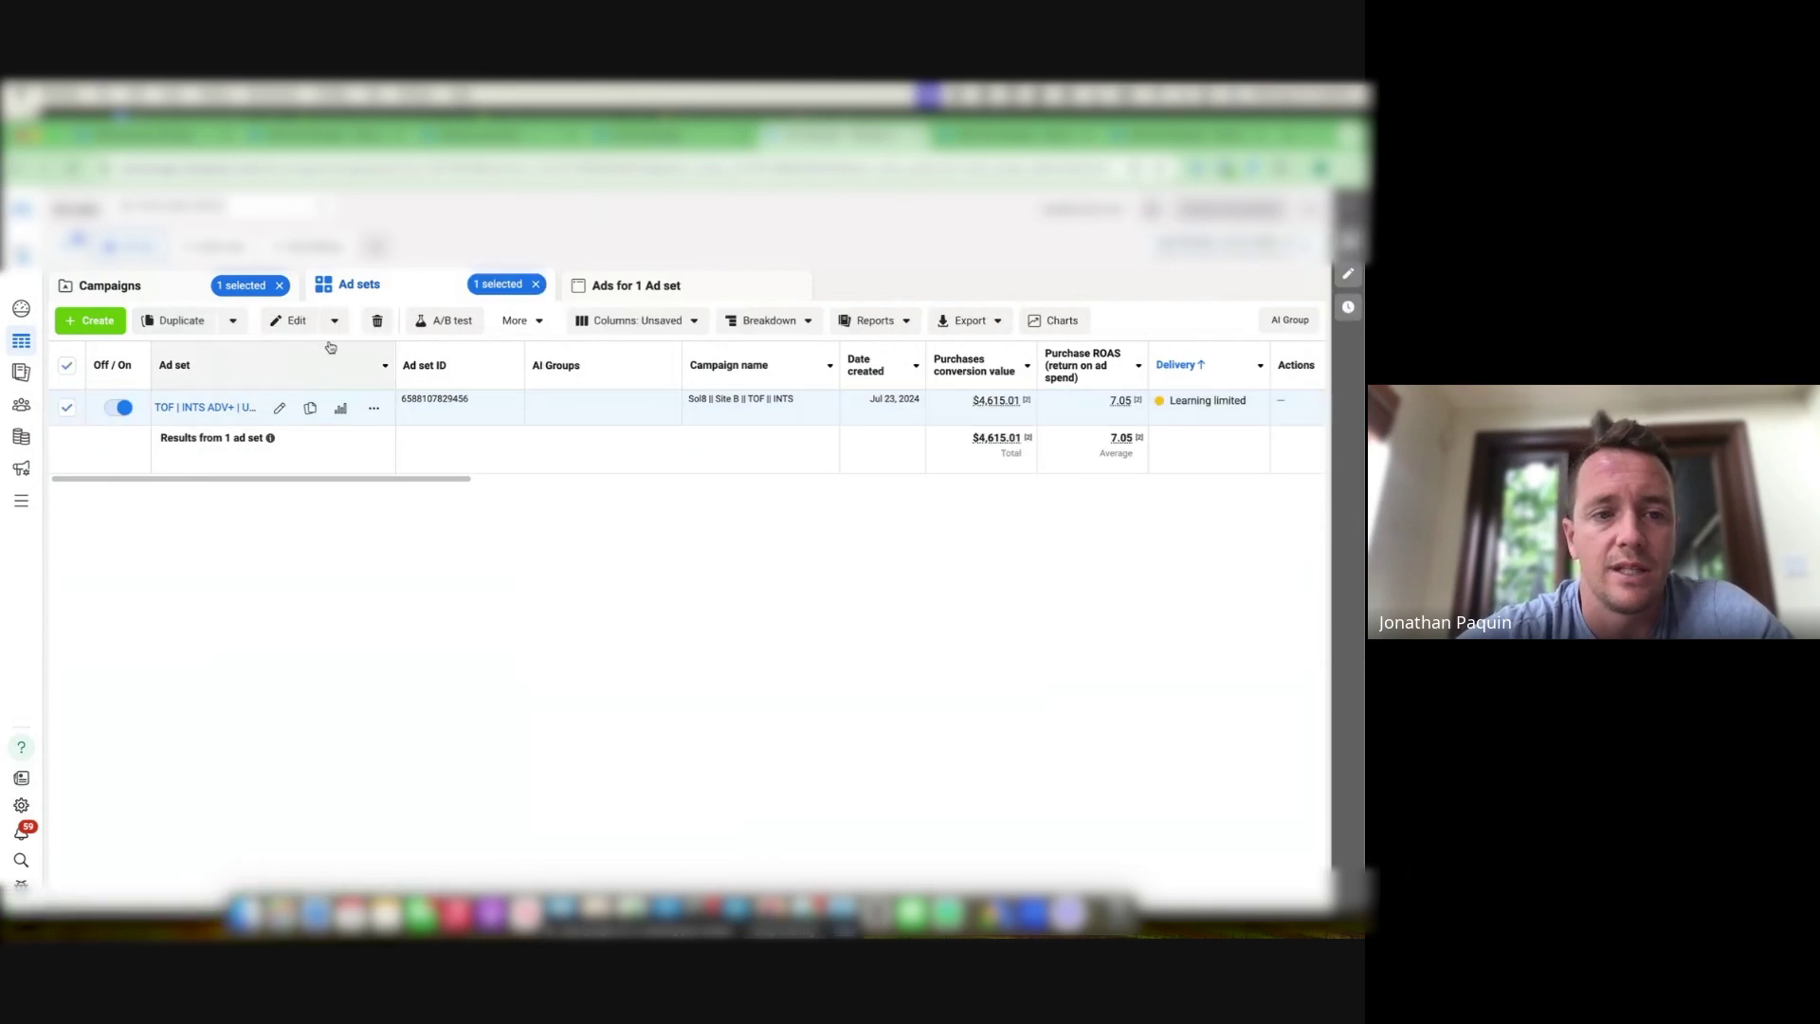
left_click(291, 323)
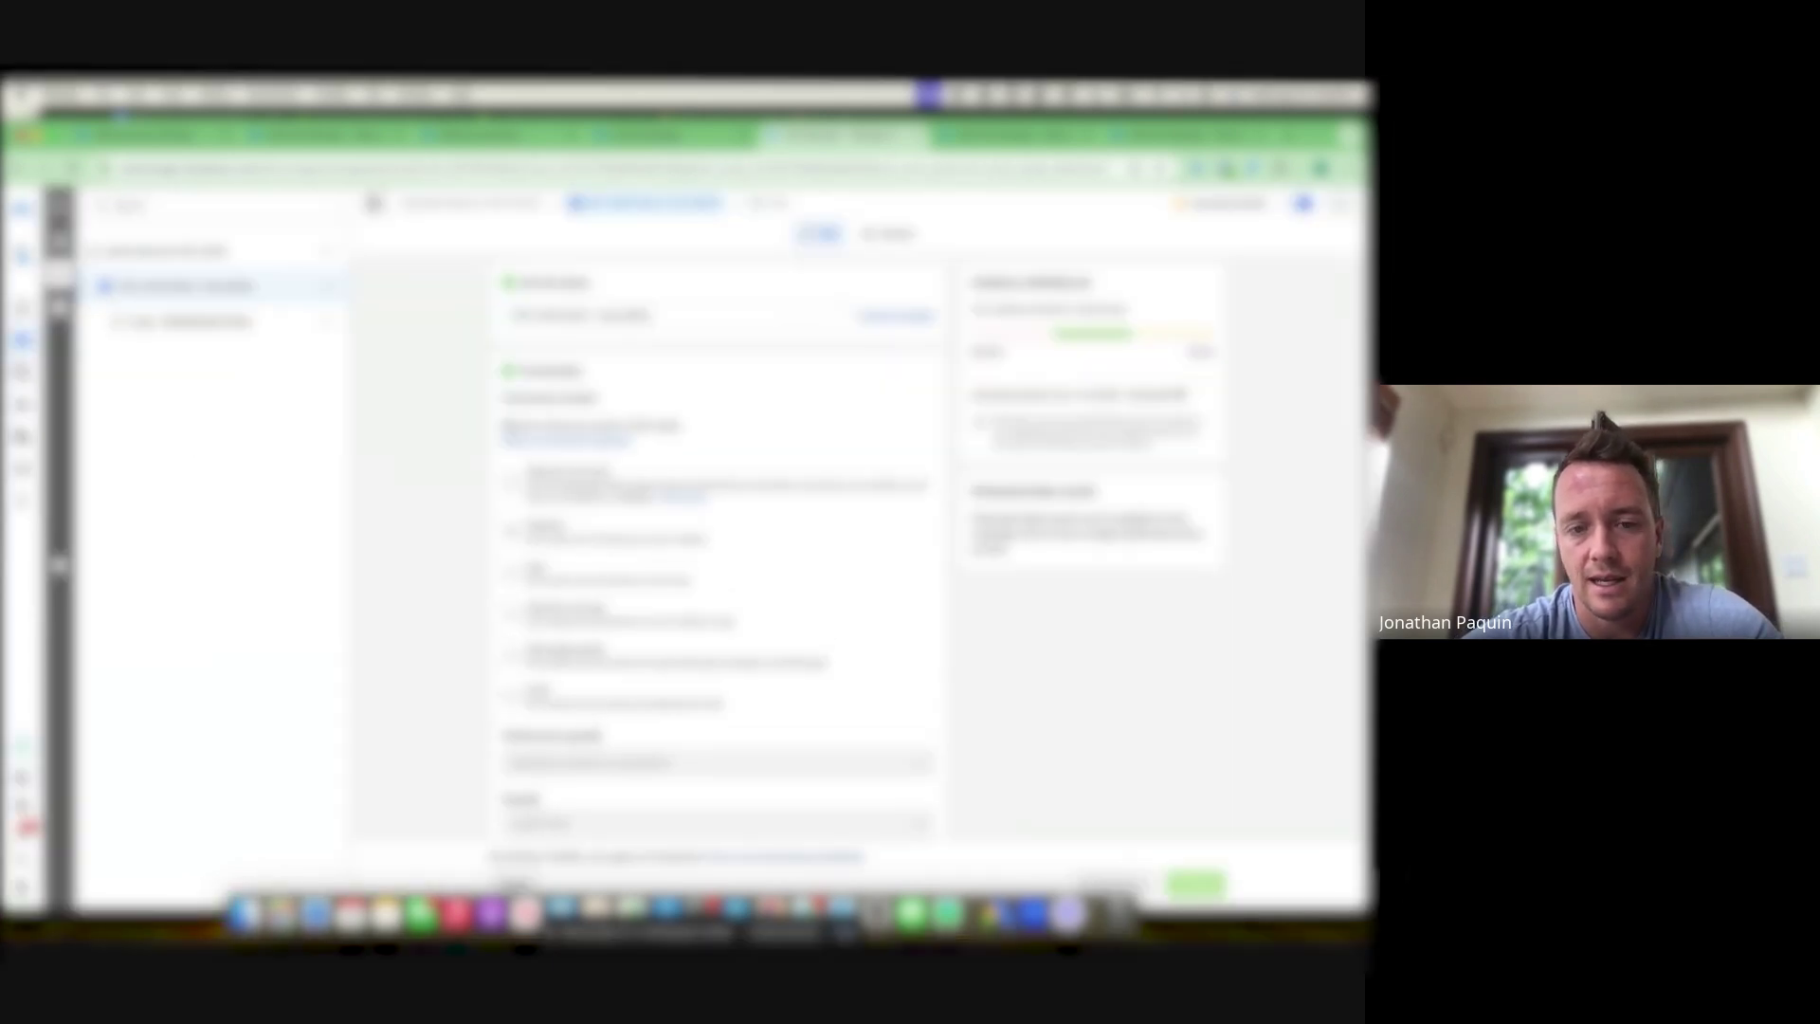
Examine the conversion settings of the TOF | INTS ADV+ | US | MVPs ad set
scroll(858, 448, "down", 1)
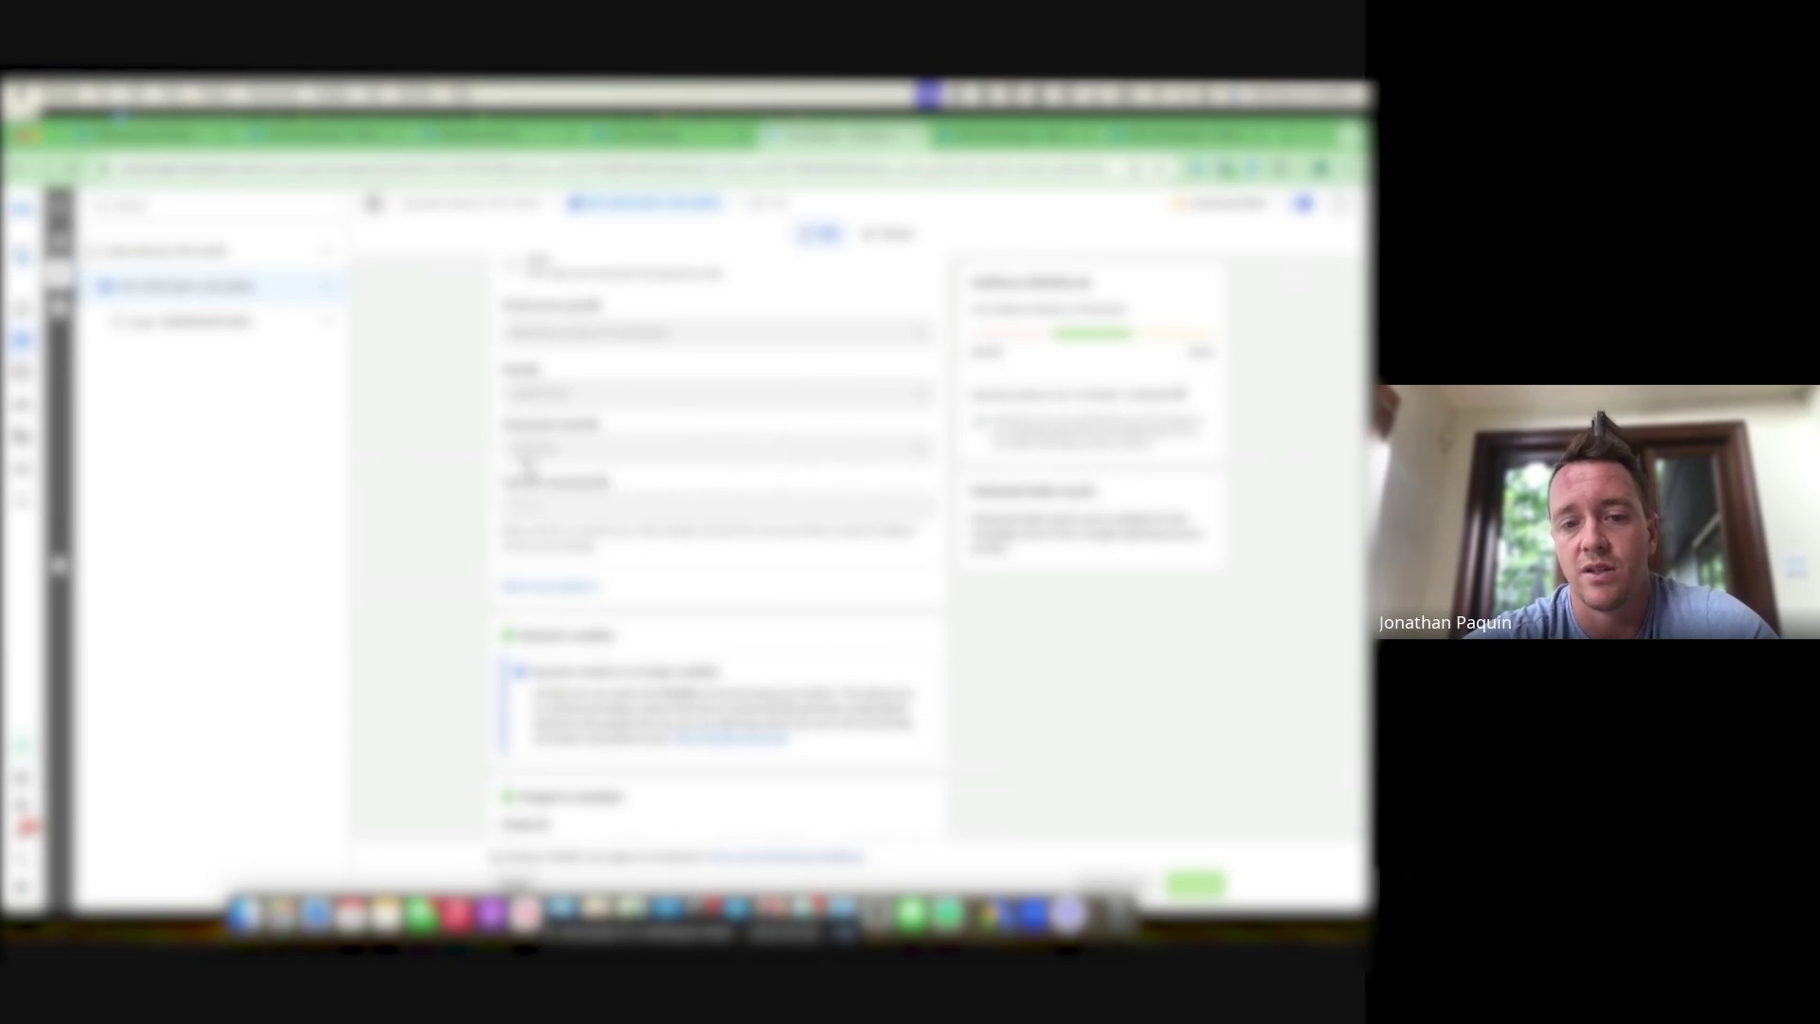
mouse_move(520, 458)
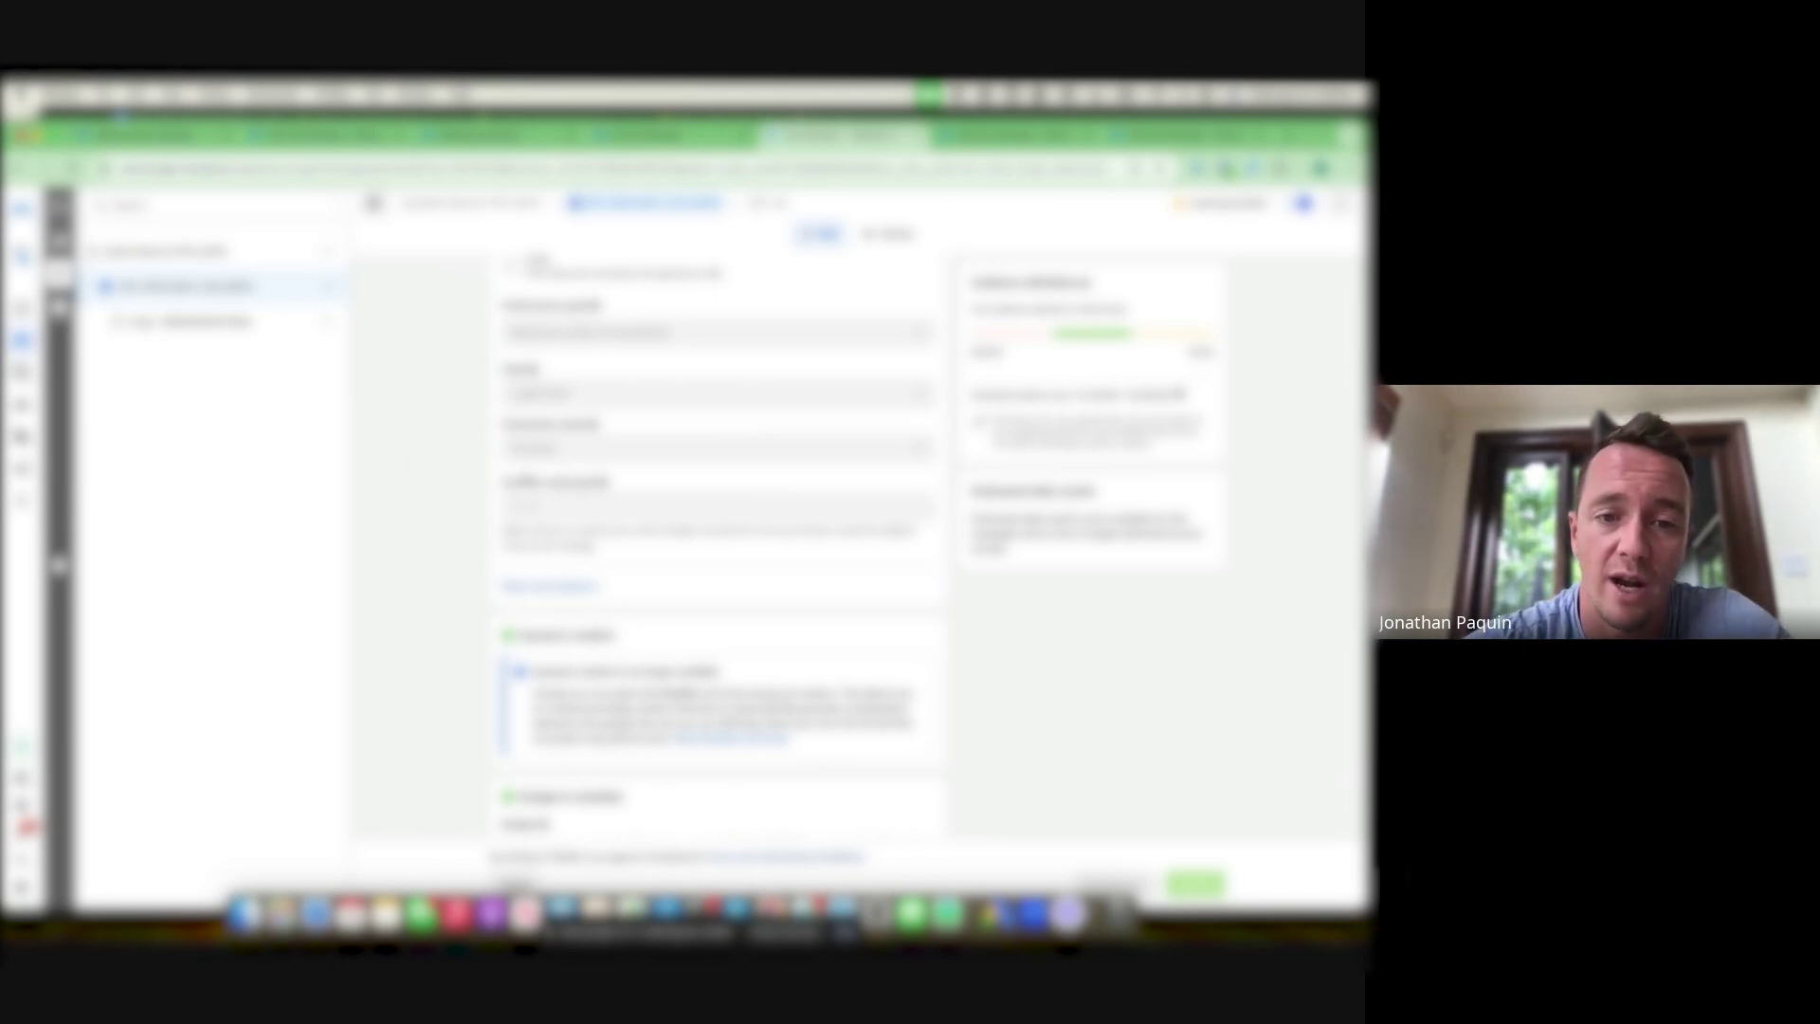
scroll(595, 471, "up", 1)
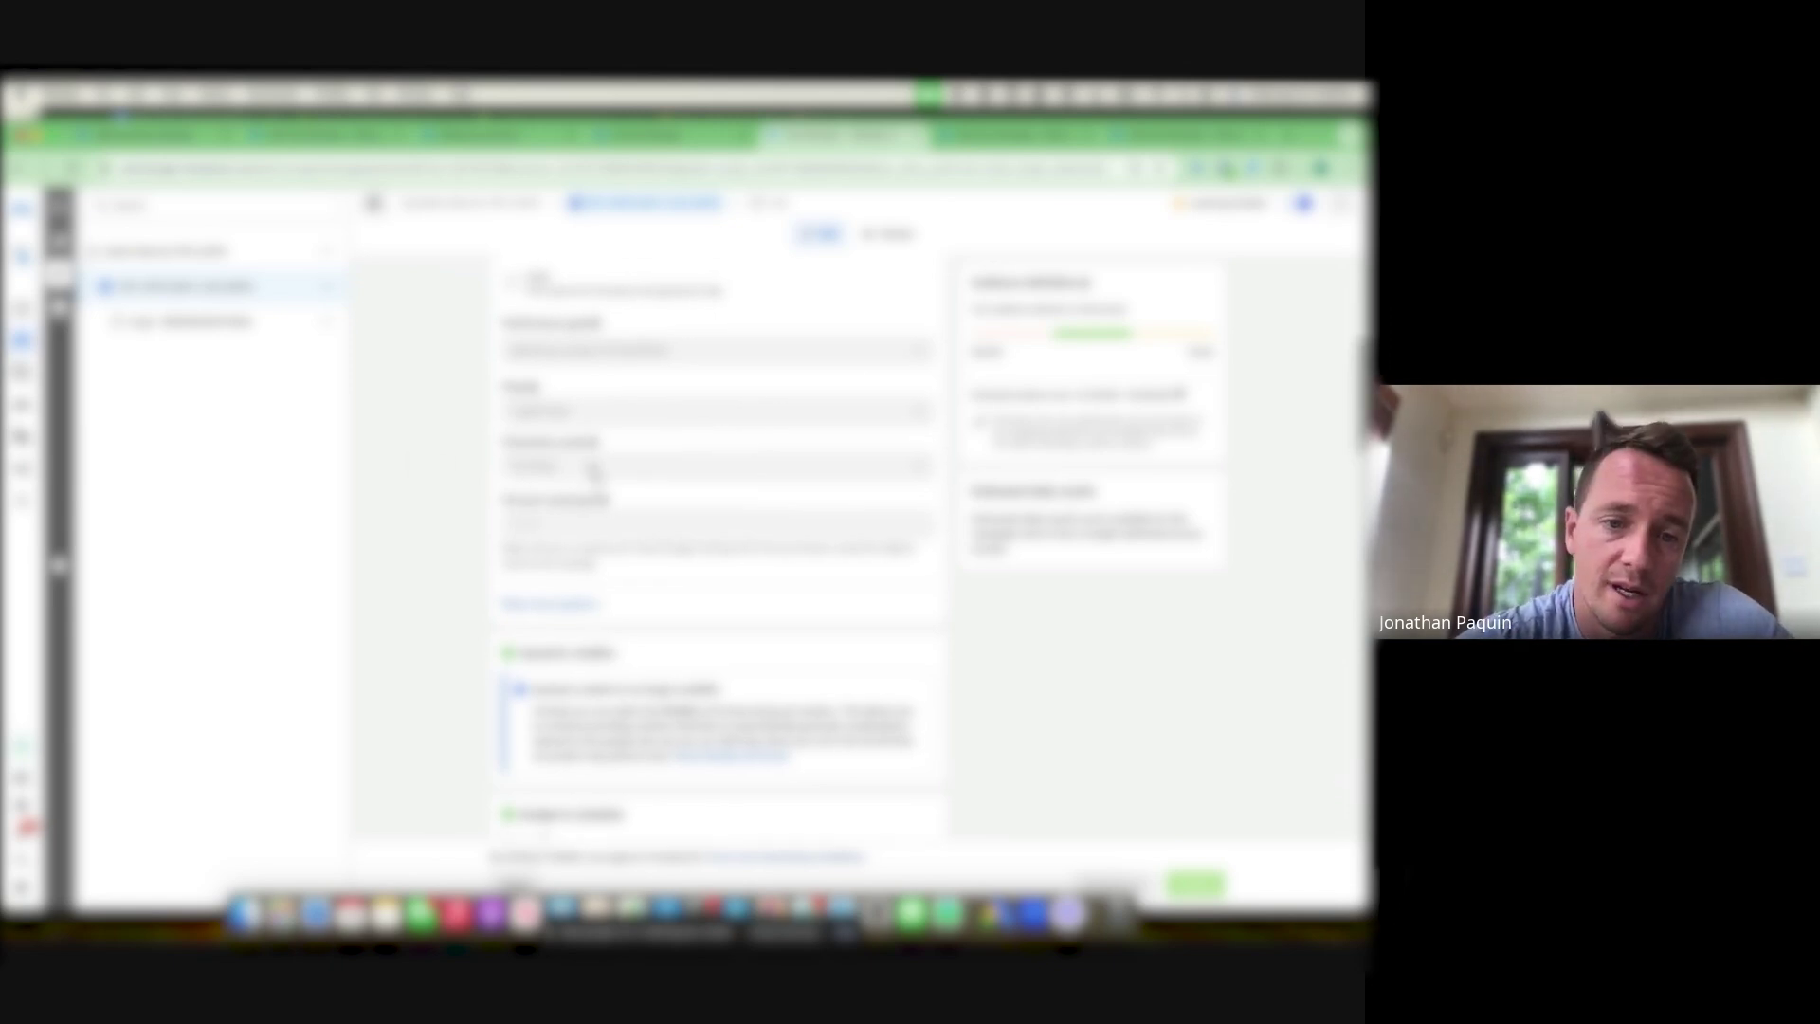
mouse_move(603, 499)
scroll(656, 432, "up", 1)
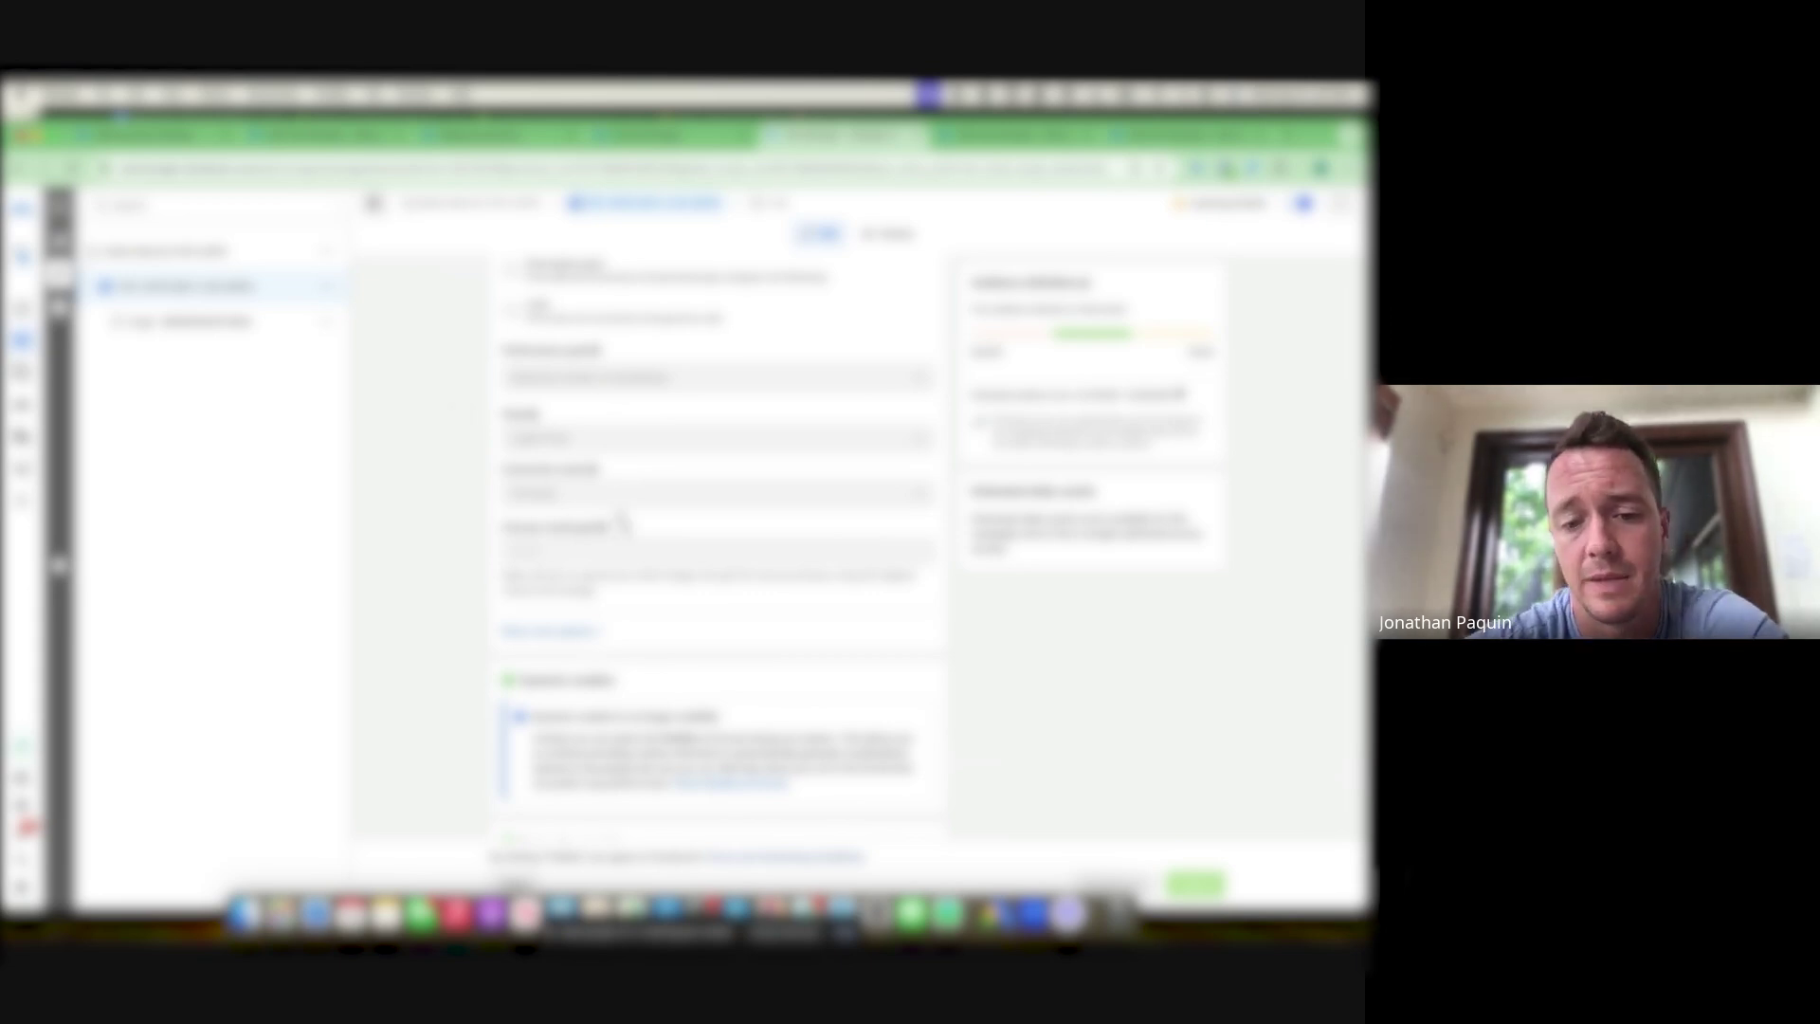
Edit the ad set's placements and switch them to manual selection
scroll(462, 417, "down", 5)
scroll(715, 512, "up", 3)
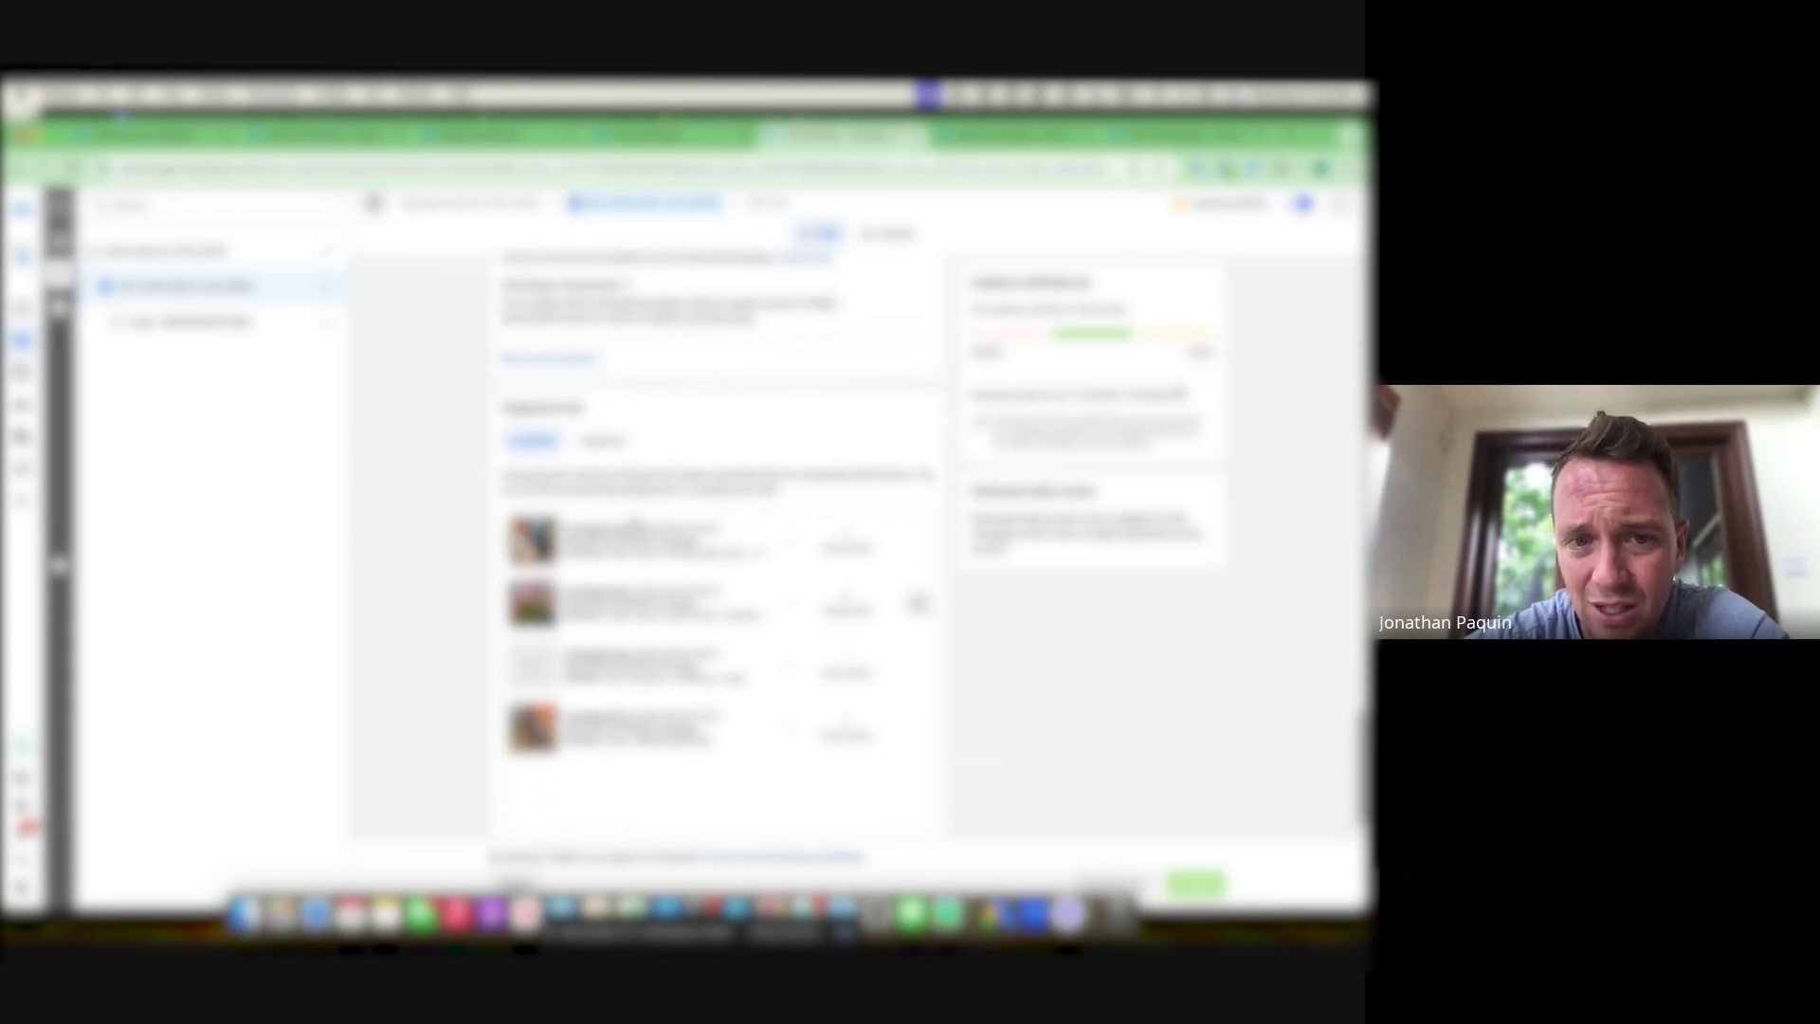
left_click(911, 407)
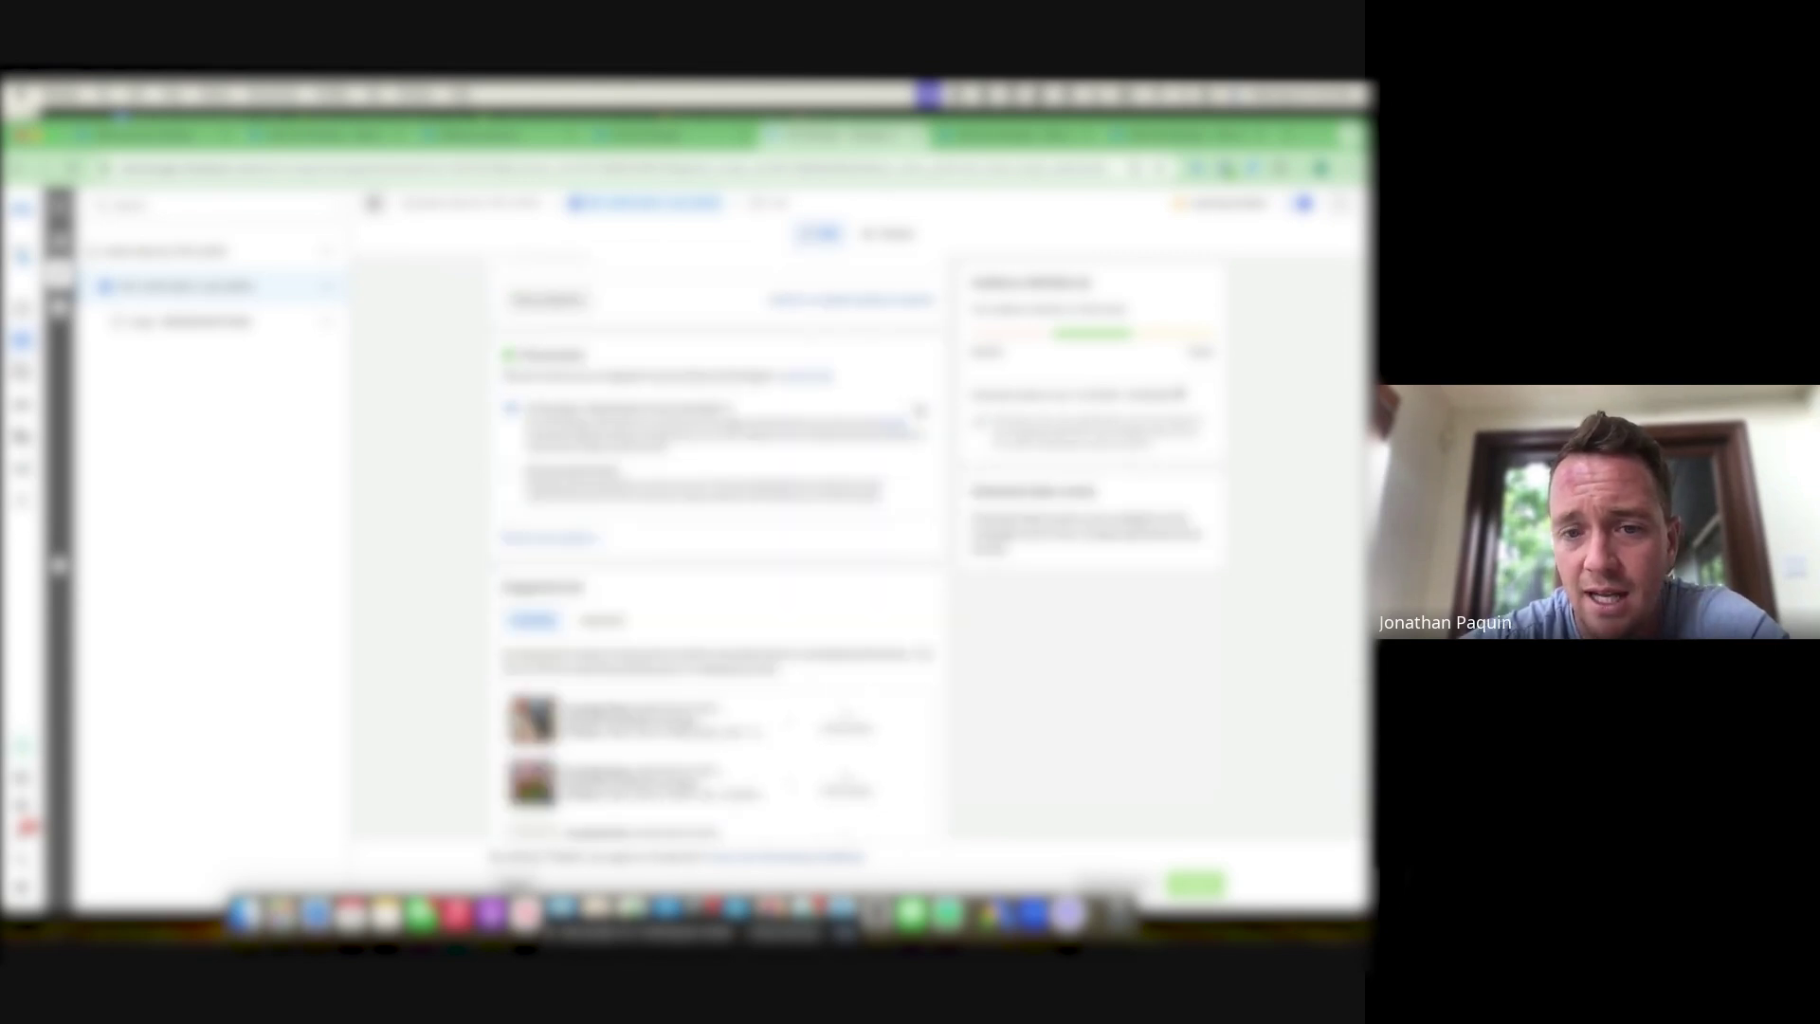
left_click(595, 473)
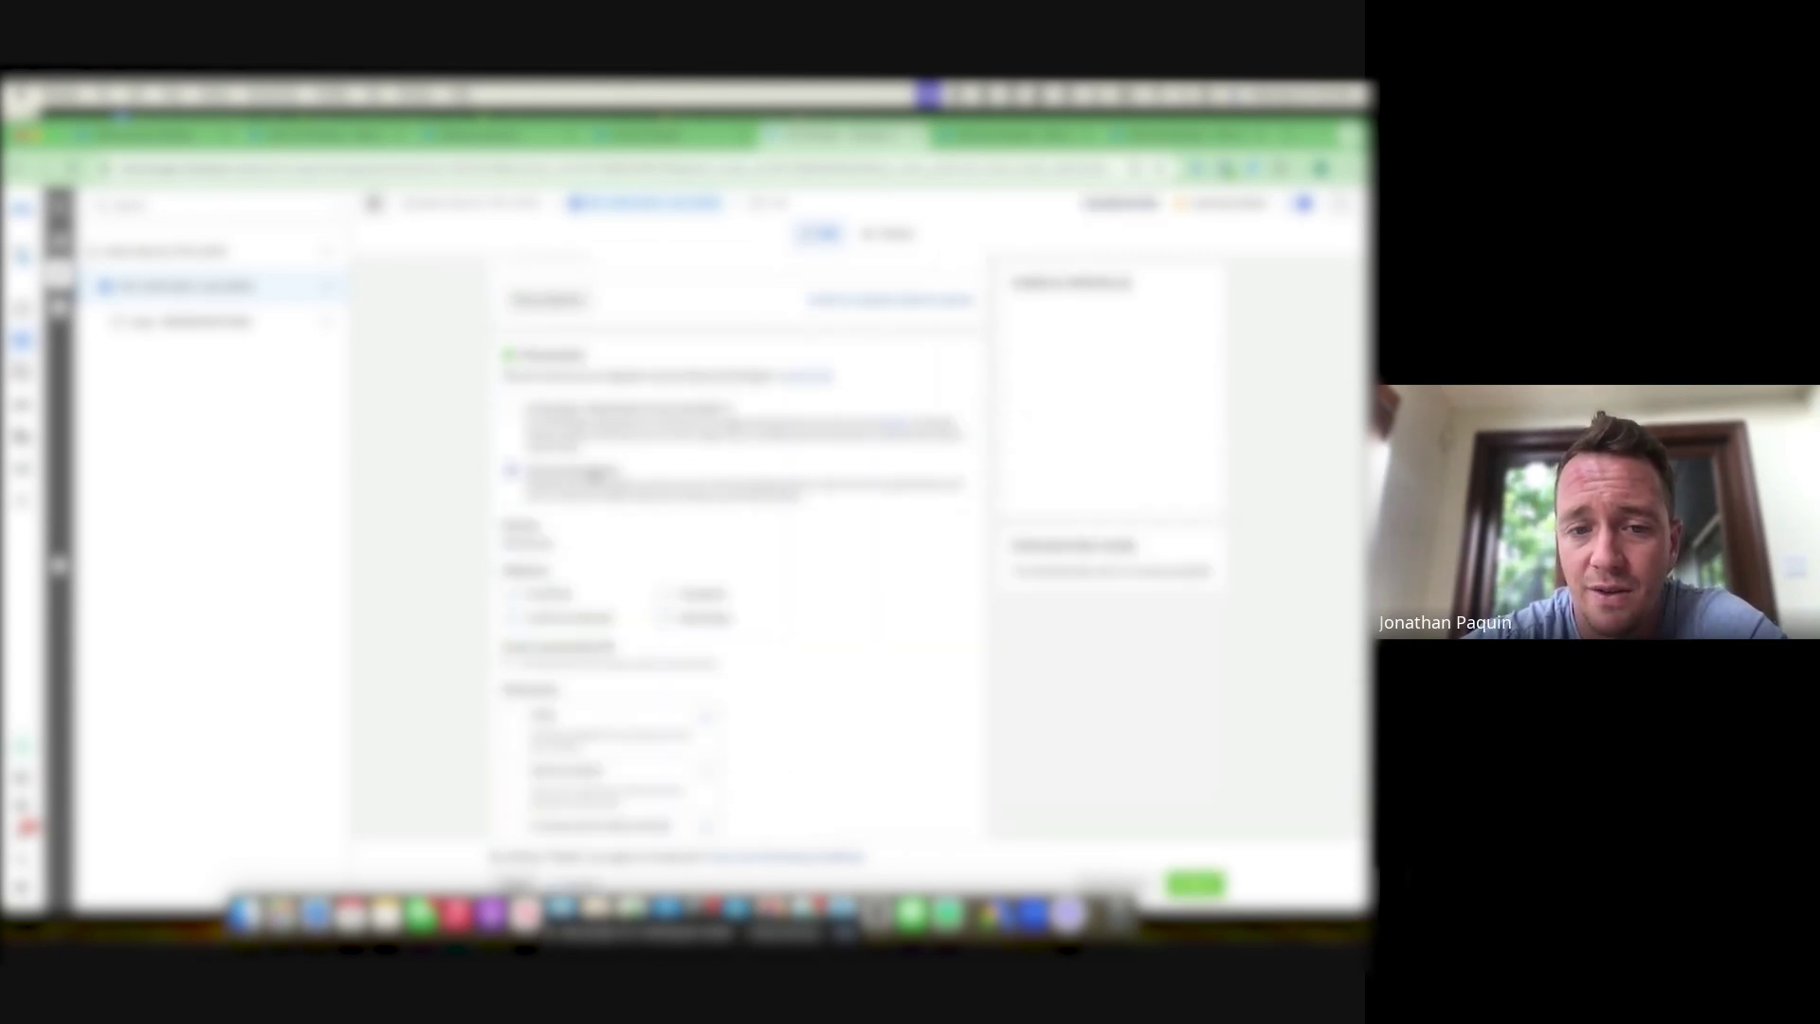
Exclude the Apps and sites placements and the In-stream ads for videos and reels placements from the ad set
scroll(595, 473, "down", 7)
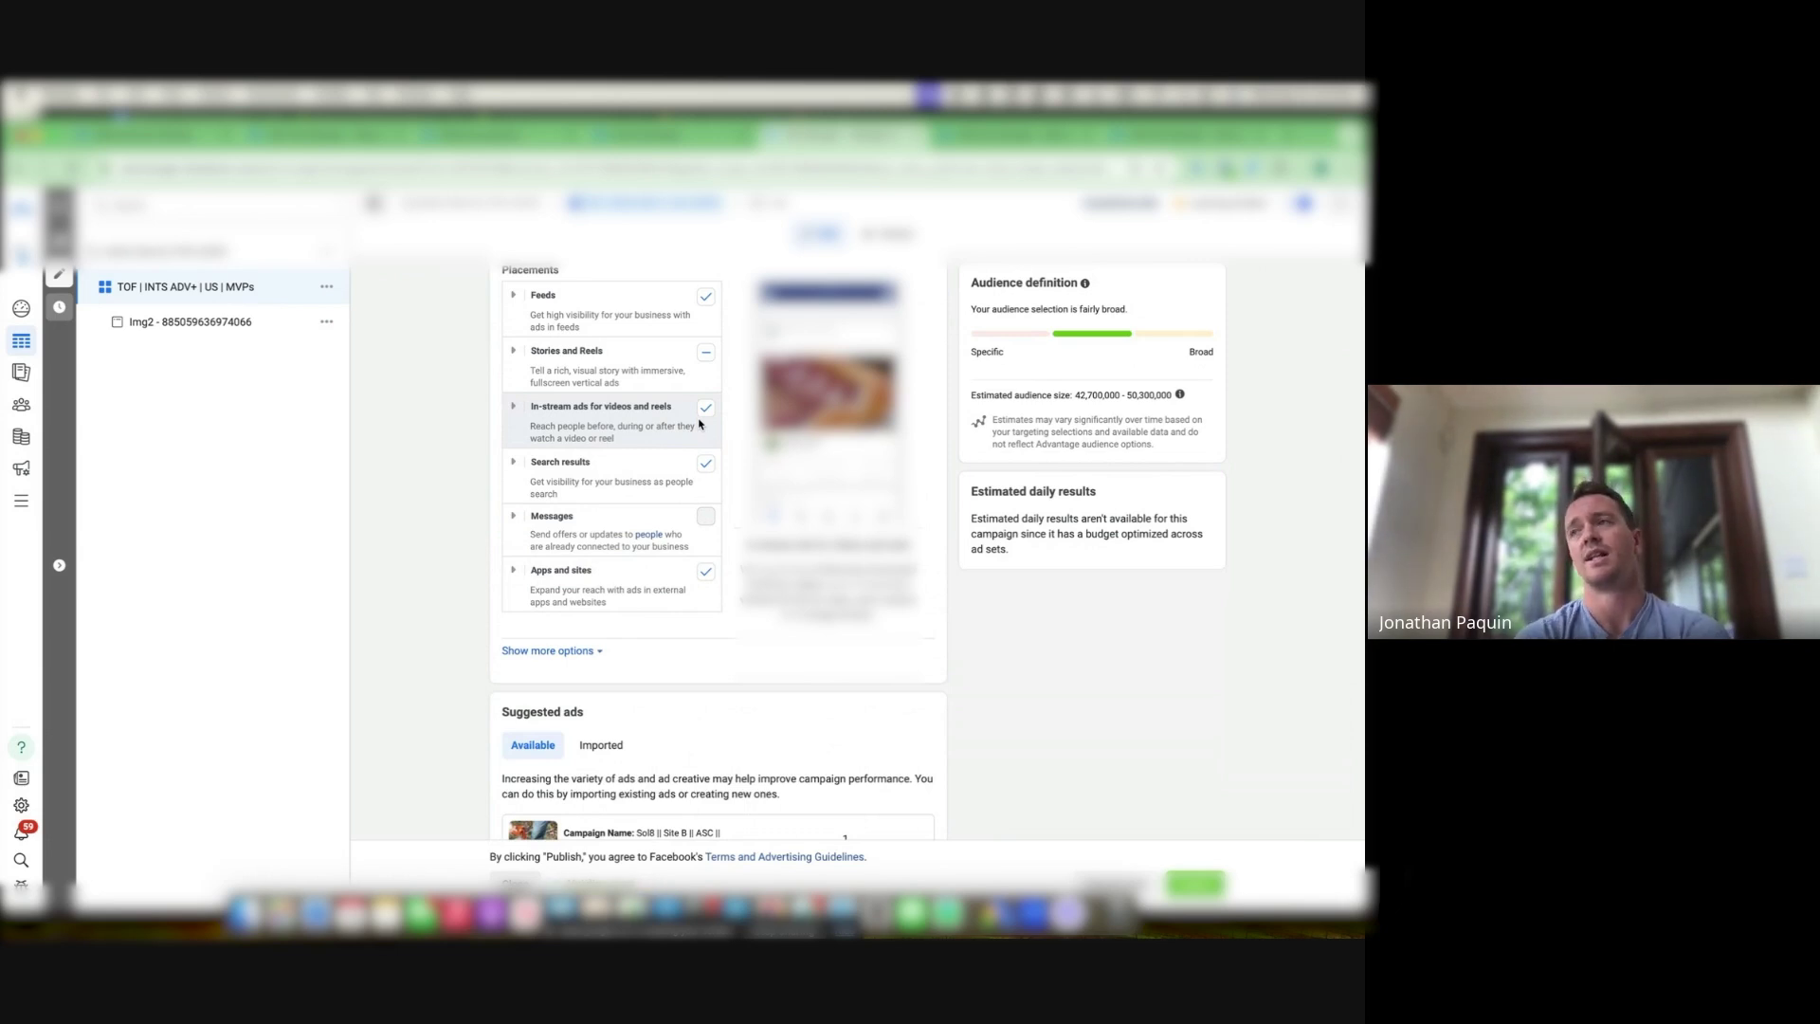
left_click(514, 572)
left_click(706, 572)
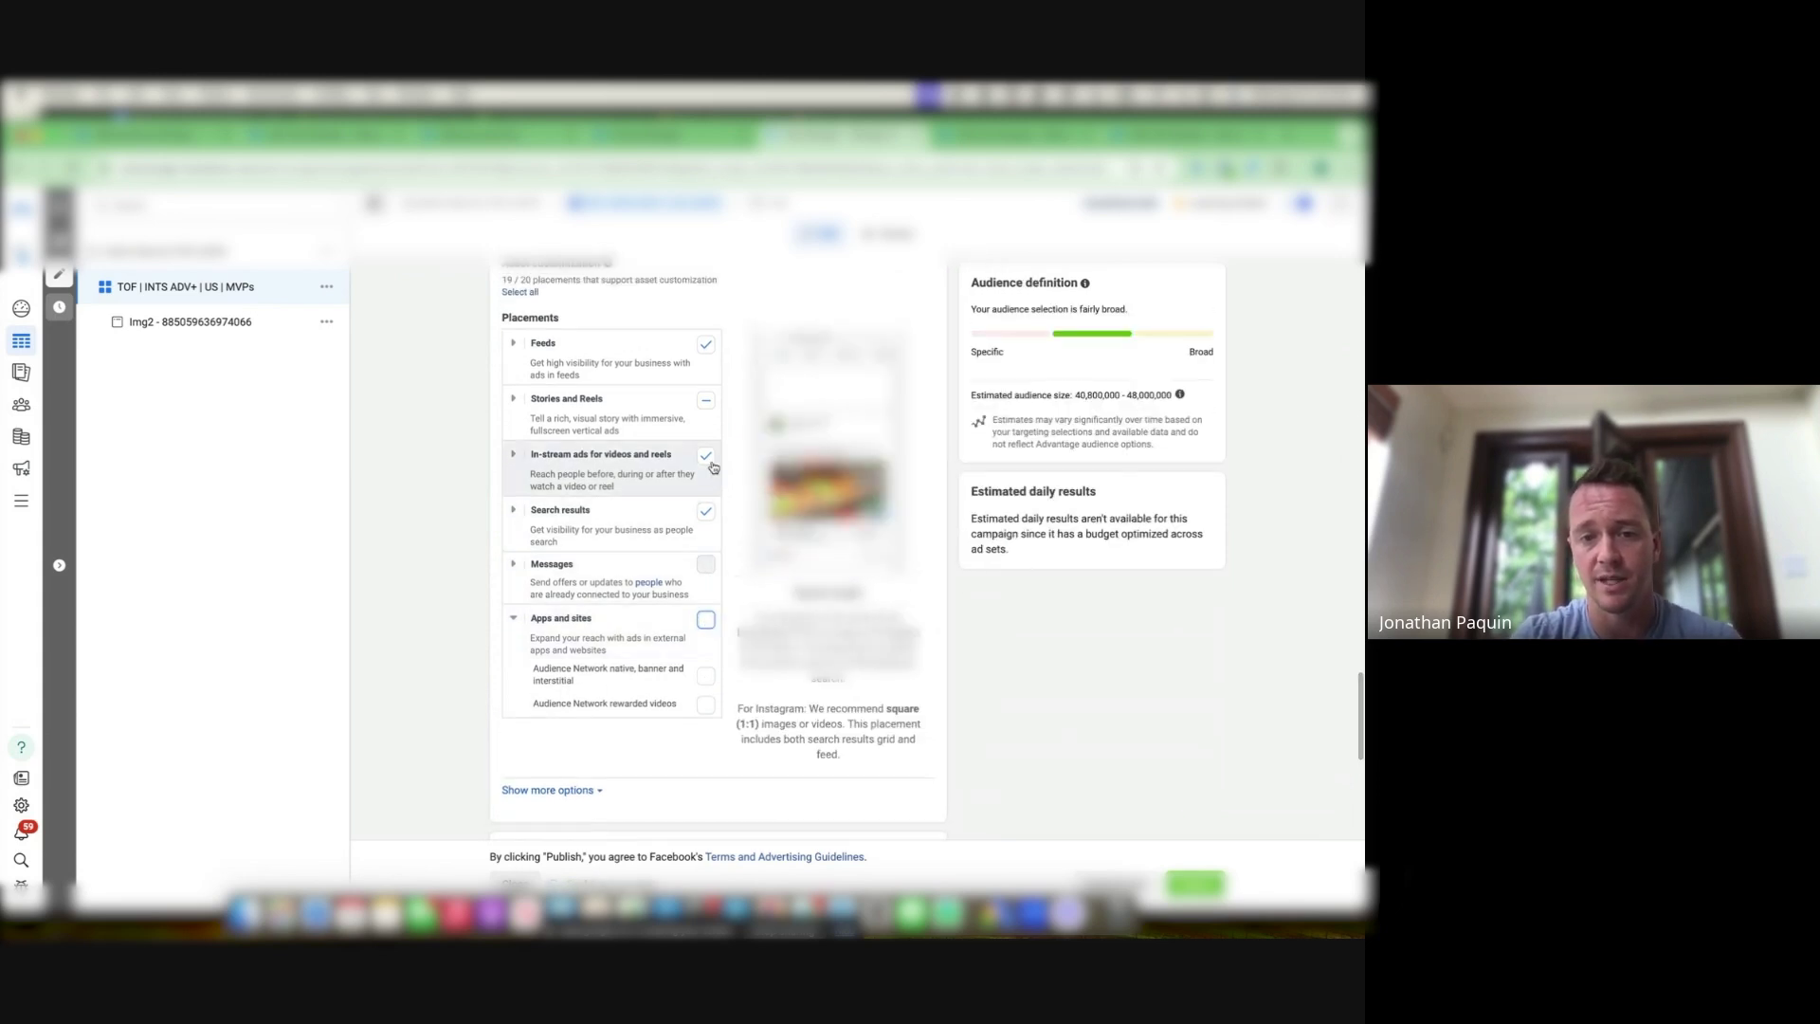
left_click(706, 456)
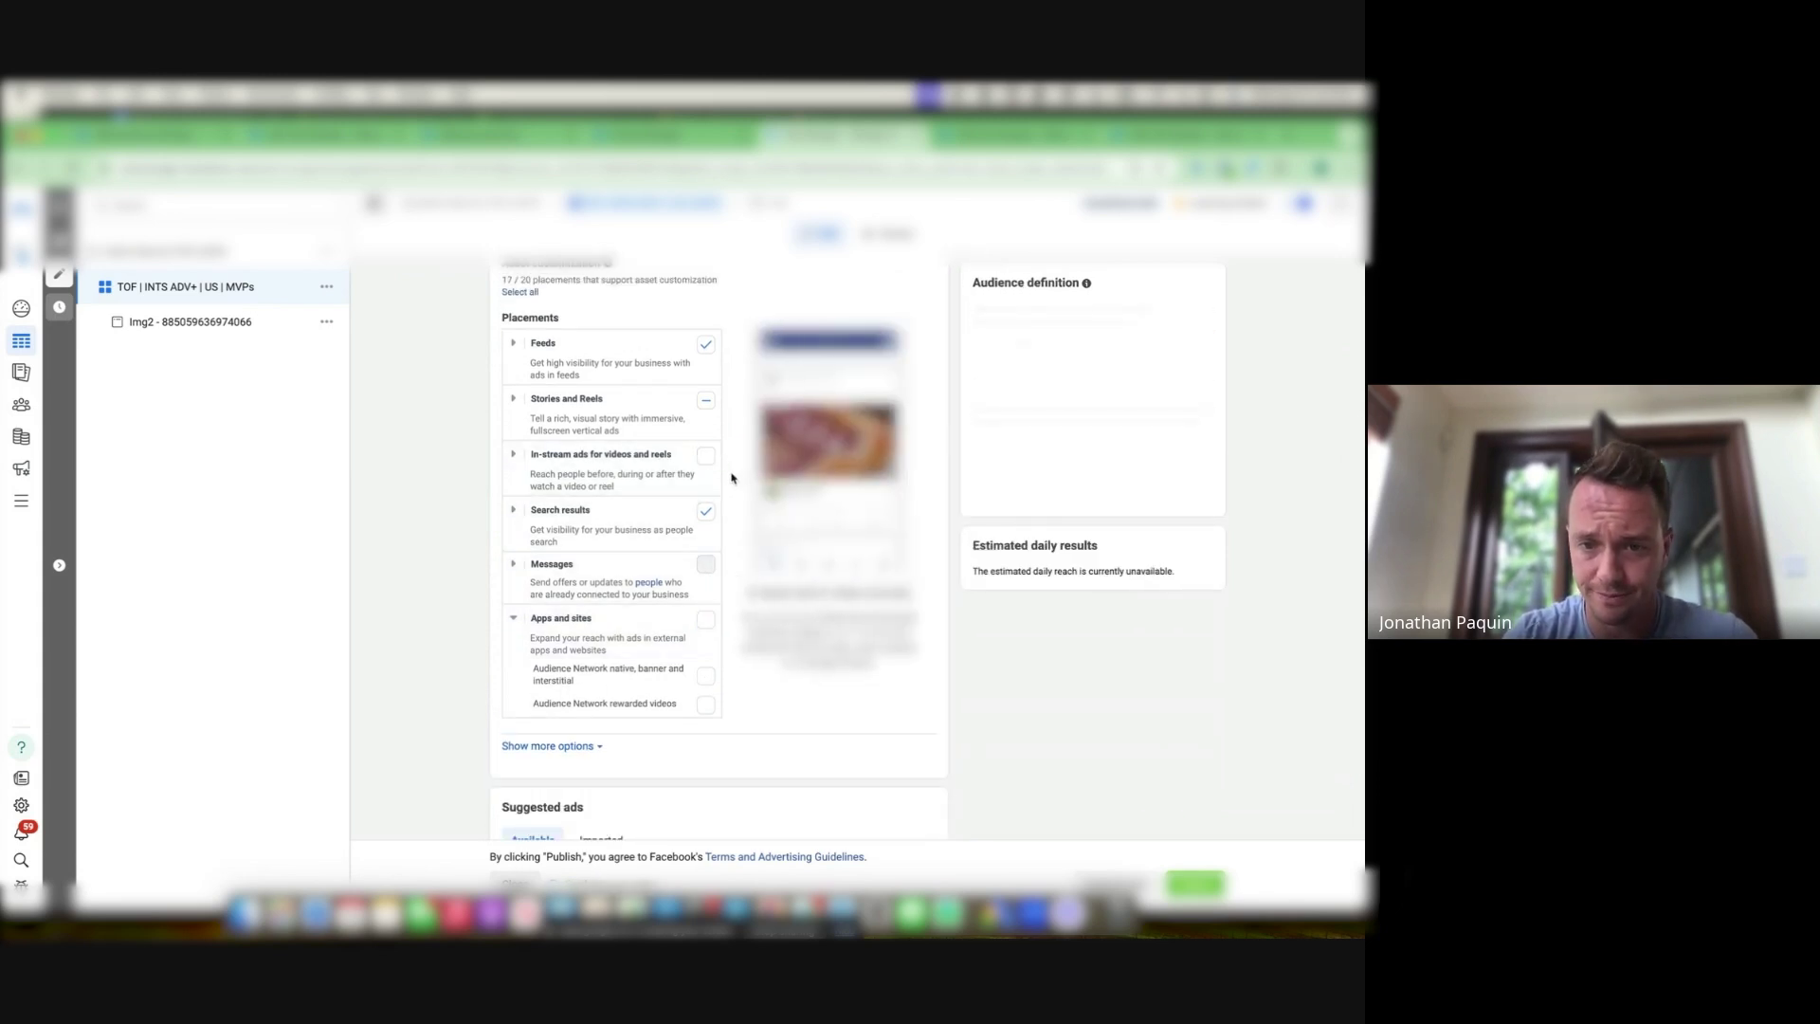
Expand the Feeds and the Stories and Reels placement groups and examine their individual placements
scroll(674, 588, "up", 2)
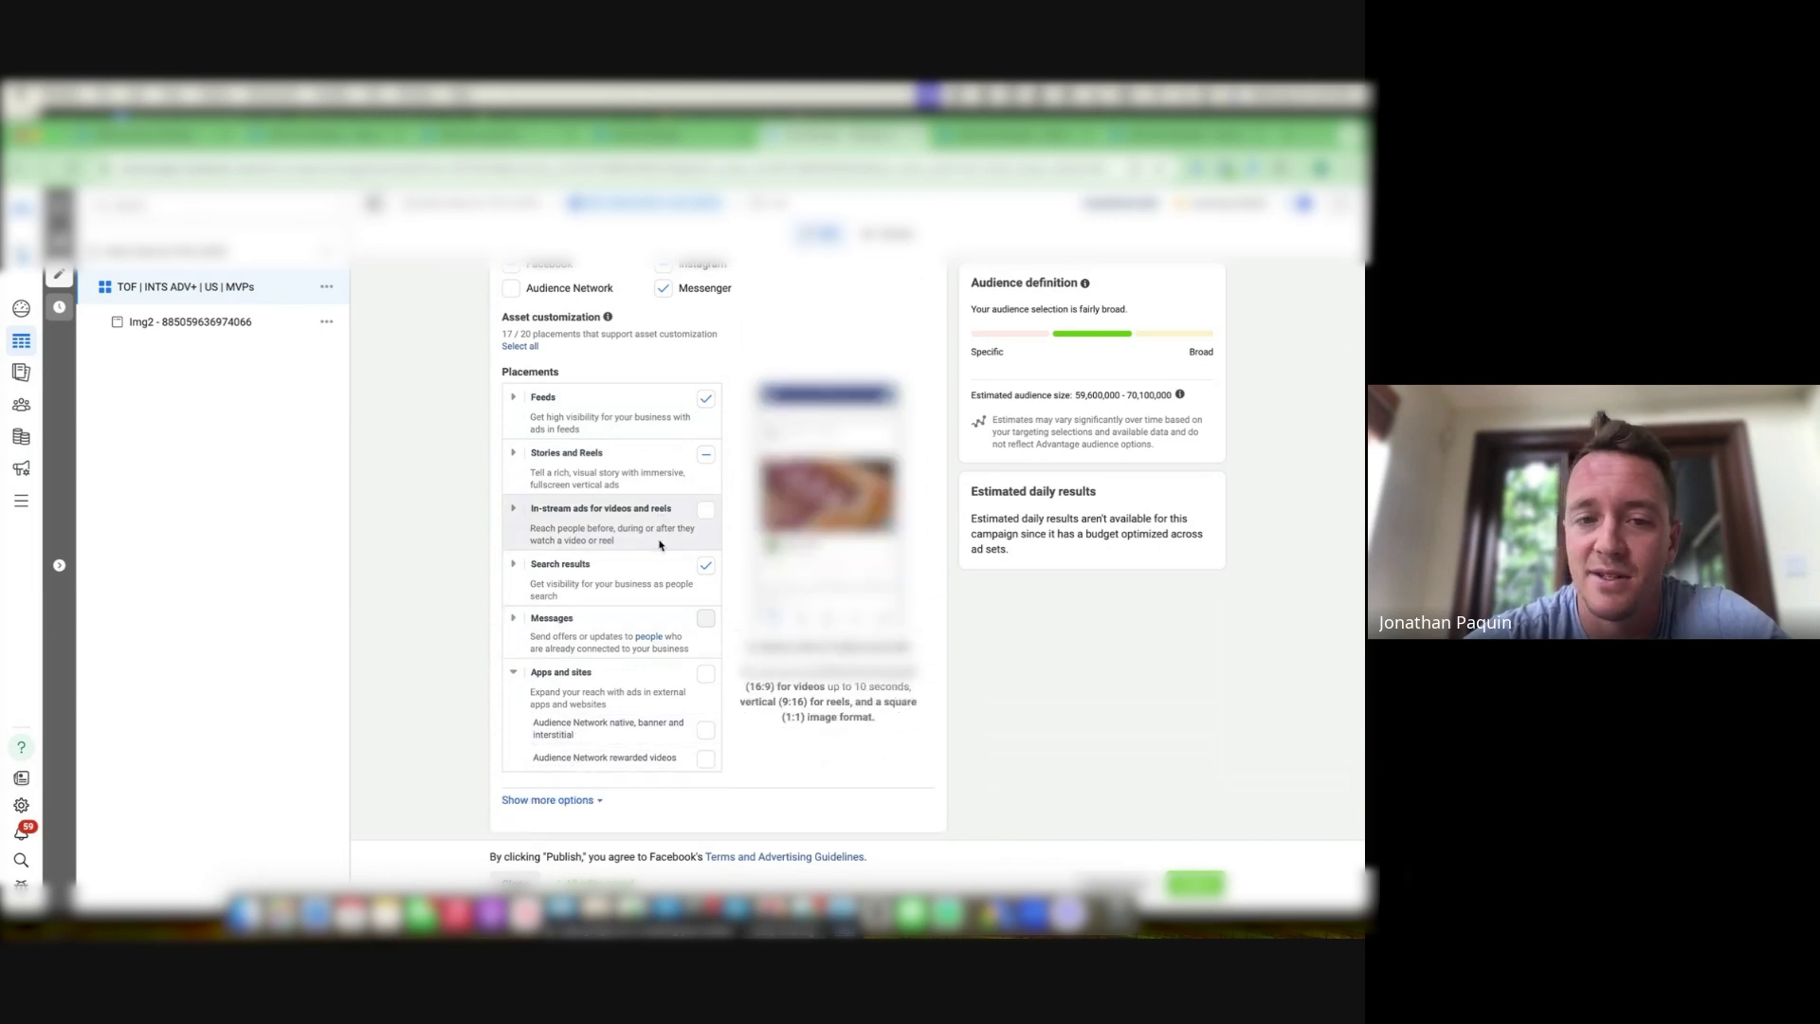
scroll(660, 544, "up", 1)
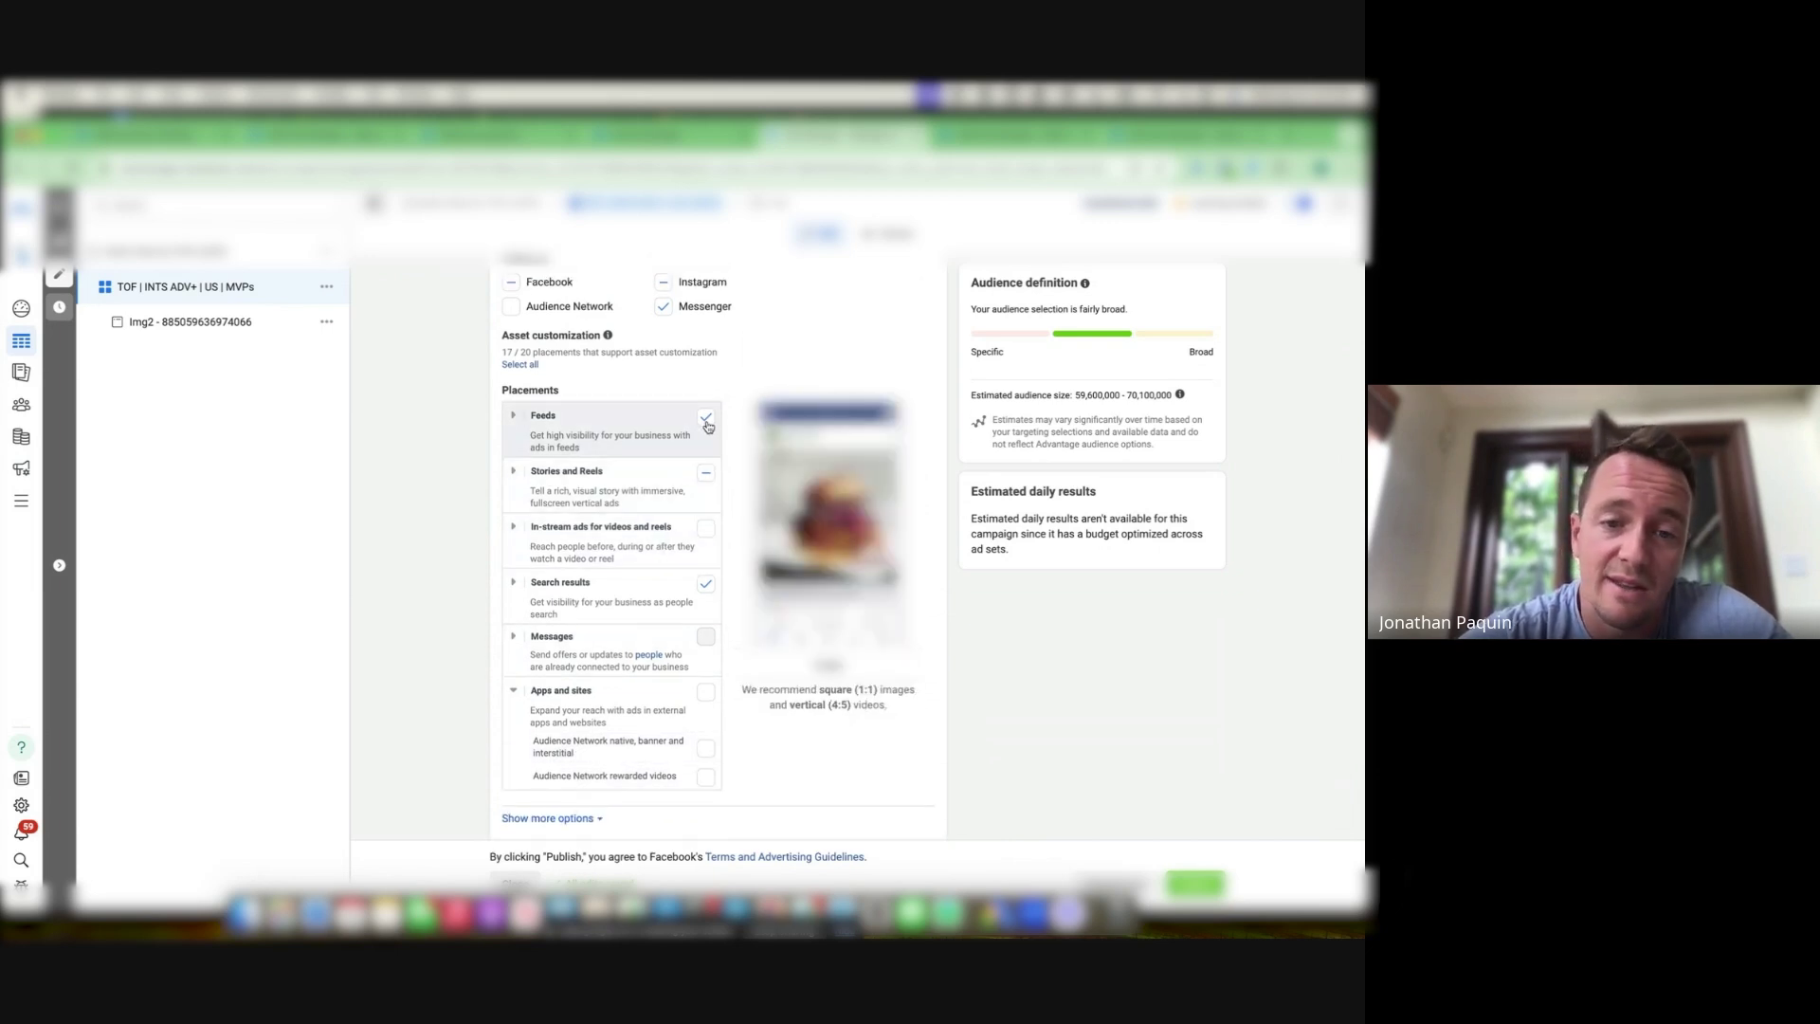
left_click(512, 415)
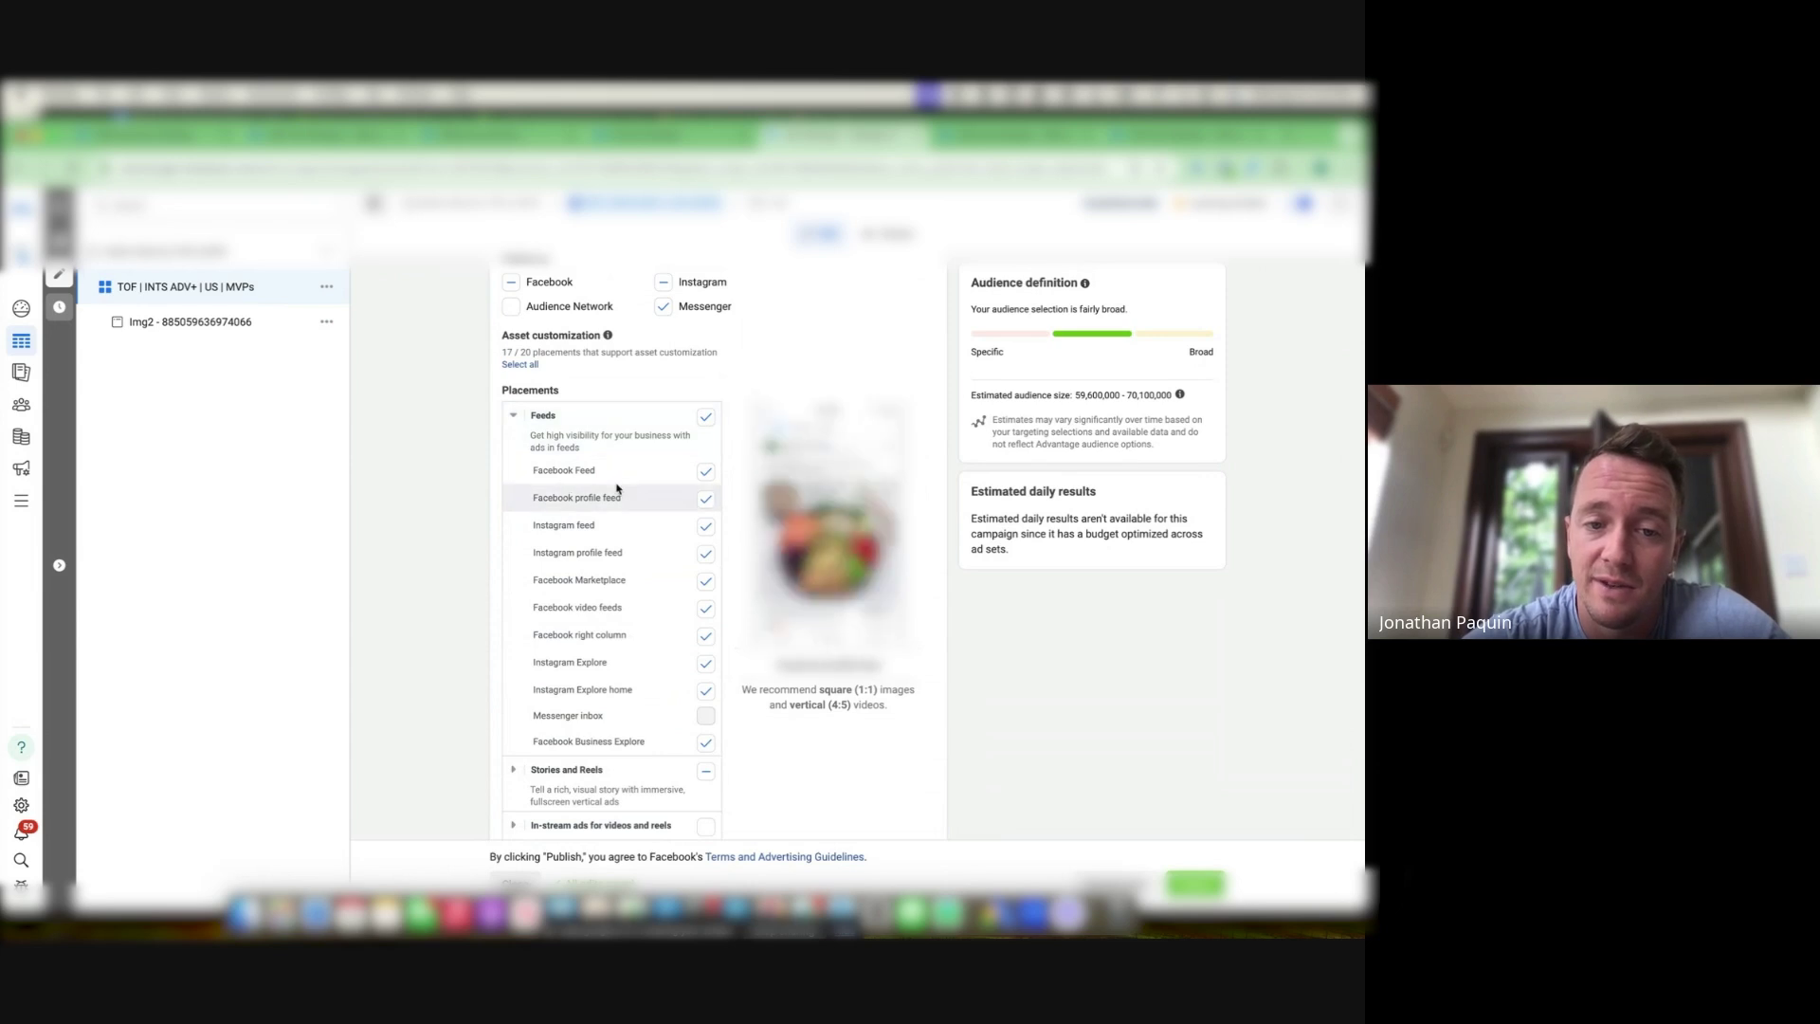
scroll(597, 526, "down", 3)
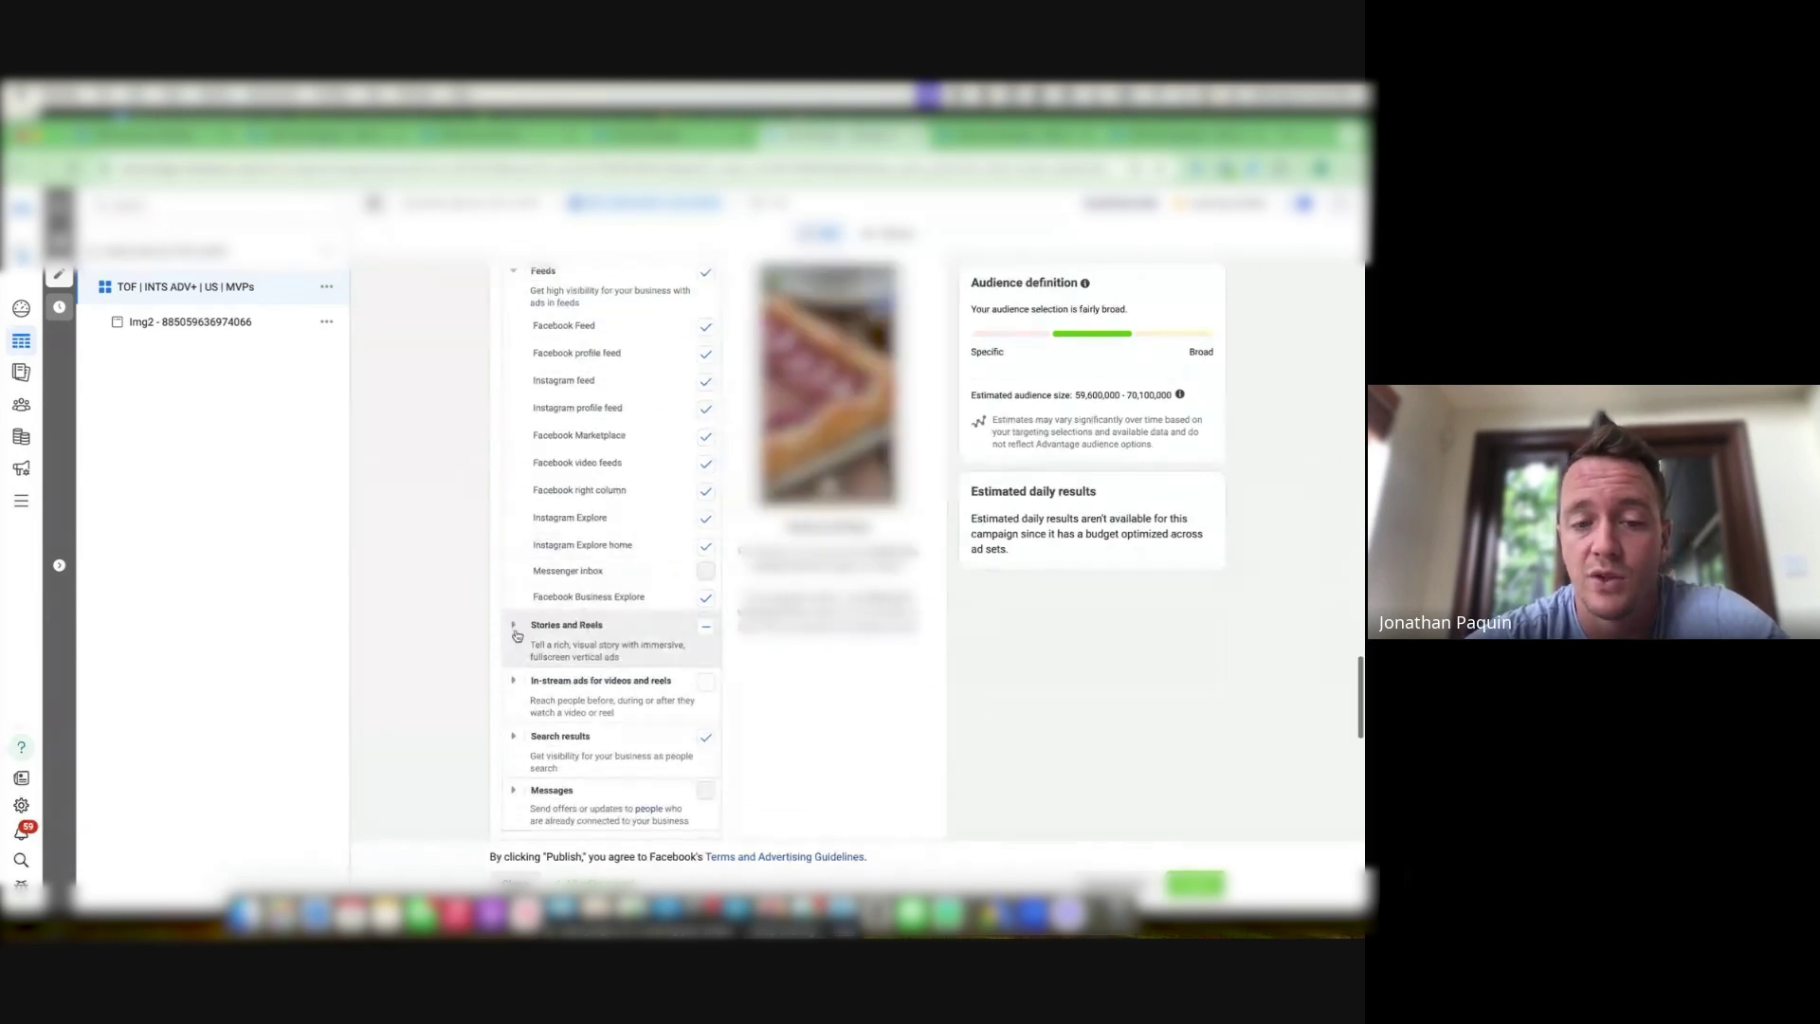
left_click(514, 627)
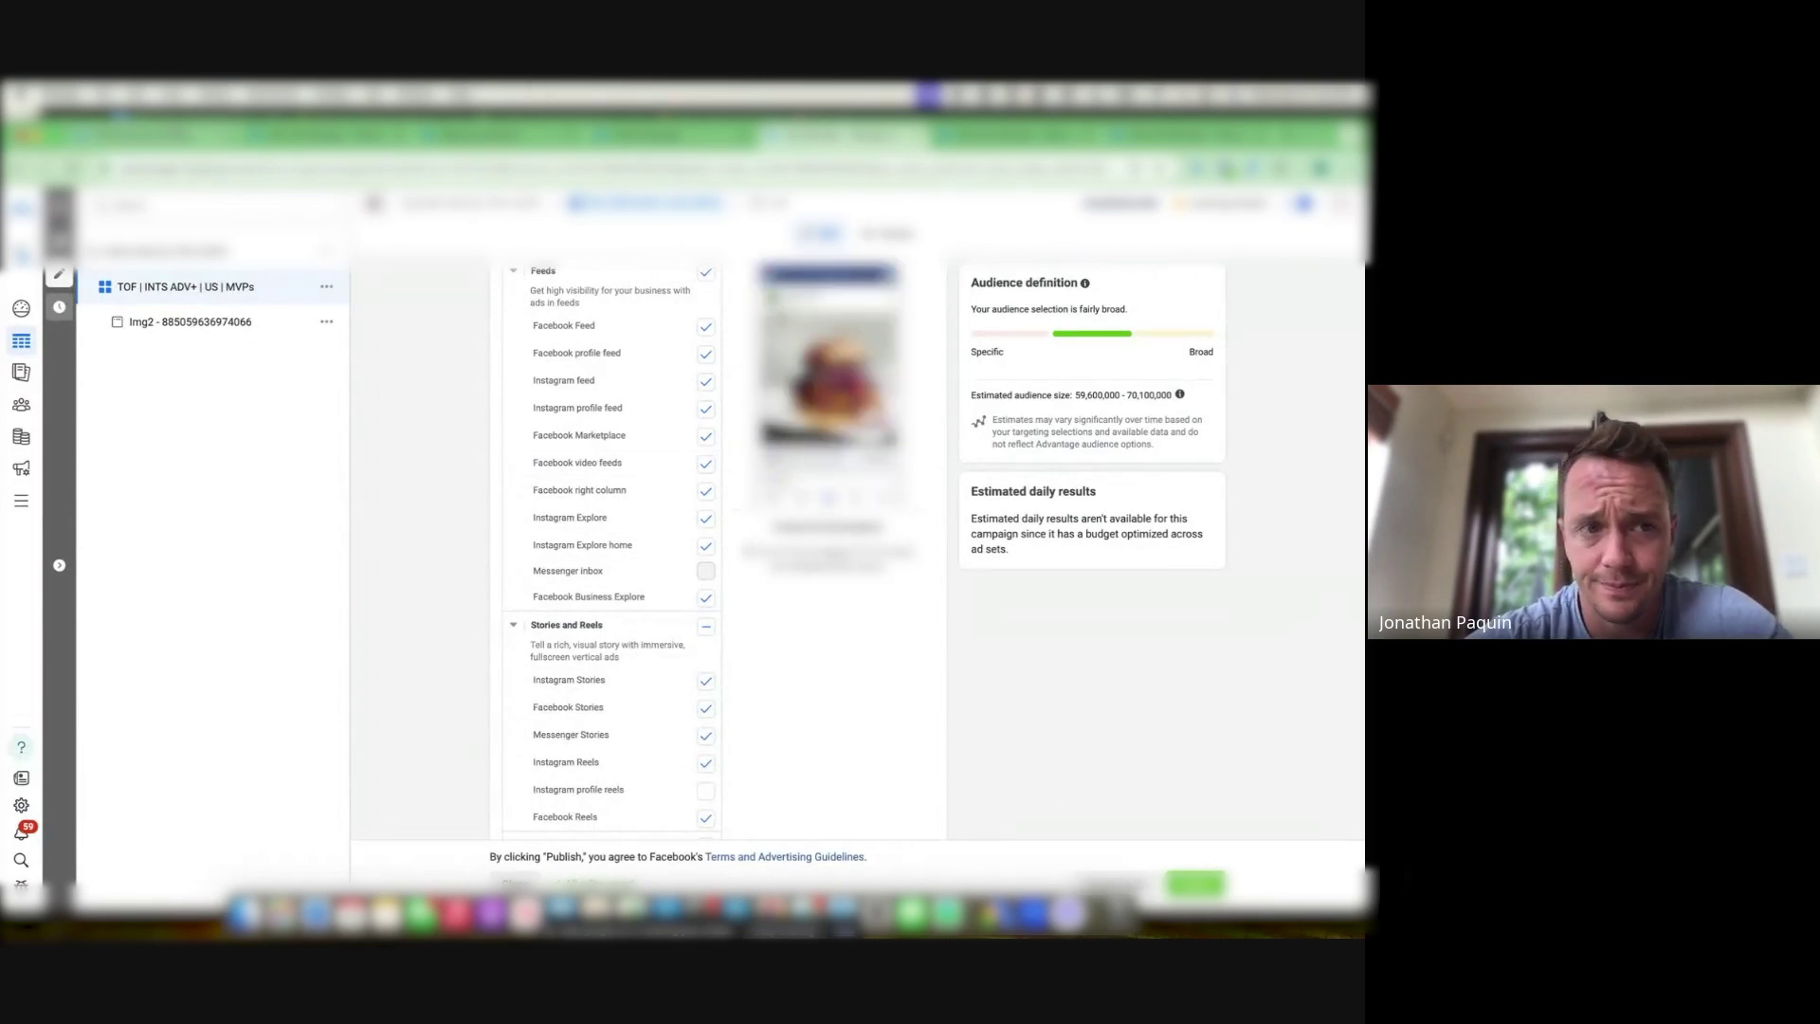
Switch to the setup outline document and read the business objectives and compliance items through to the Ad Types section
key("super+Tab")
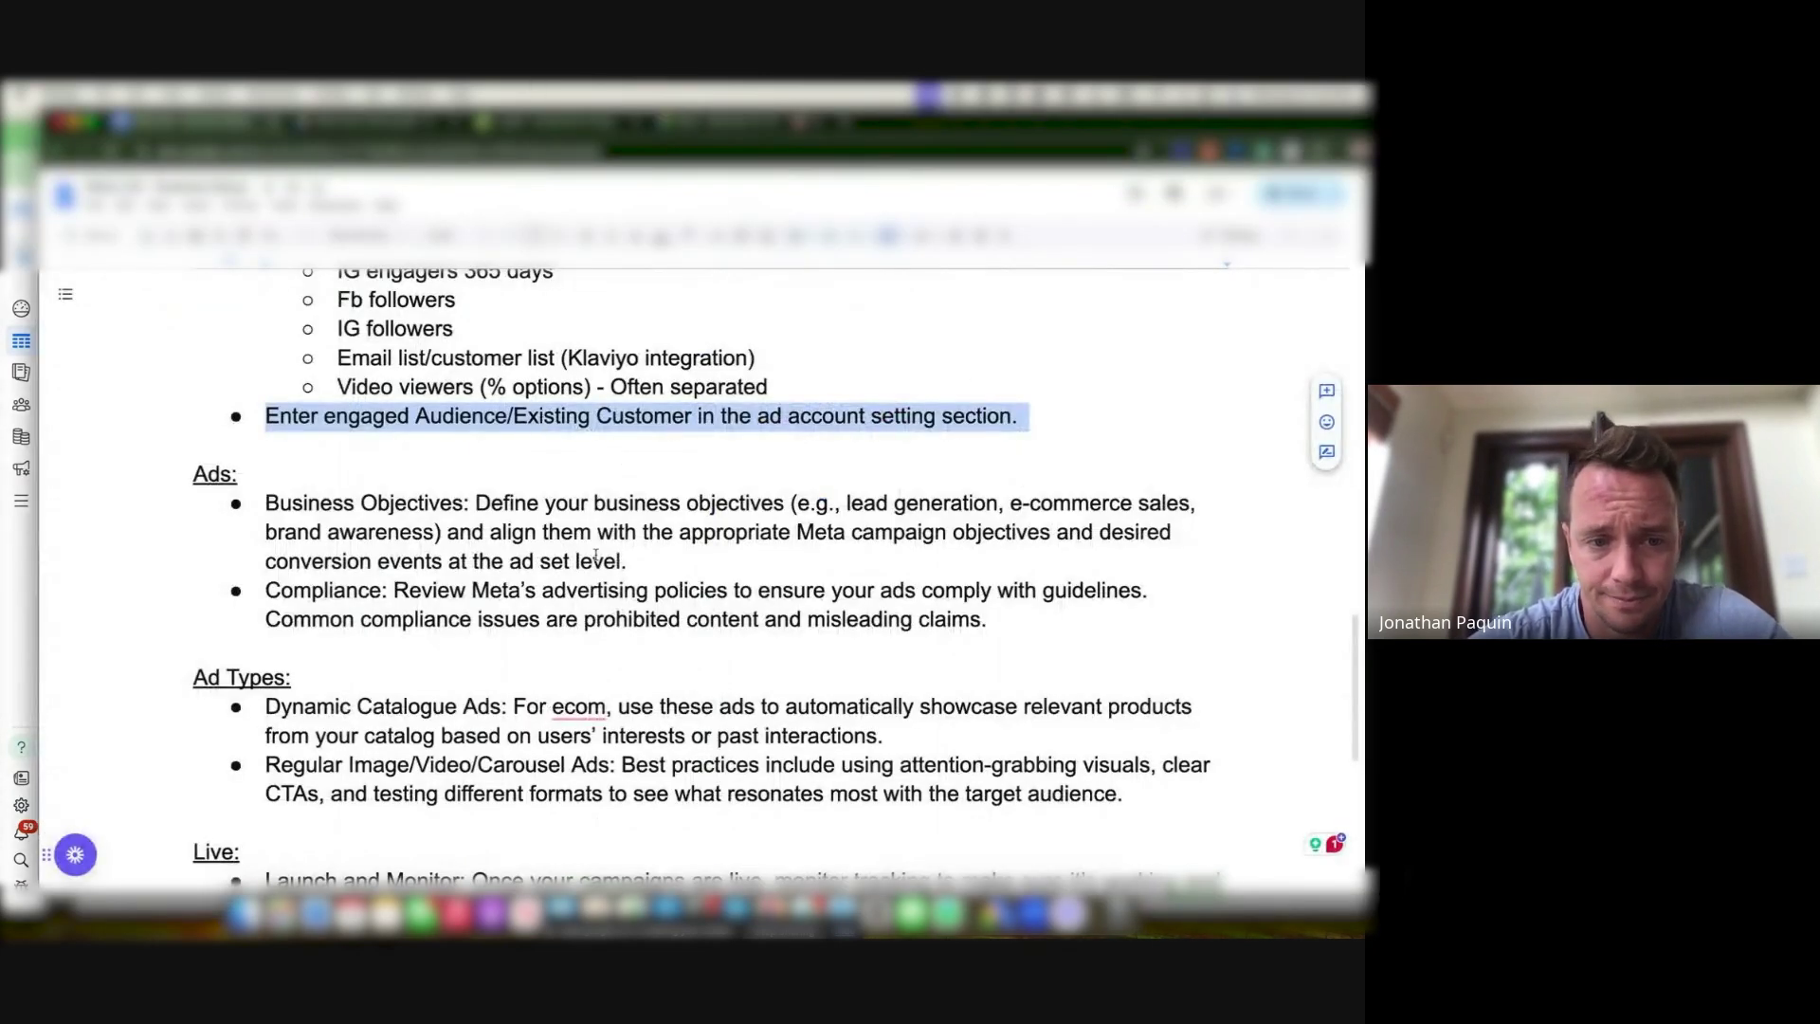
scroll(595, 557, "down", 1)
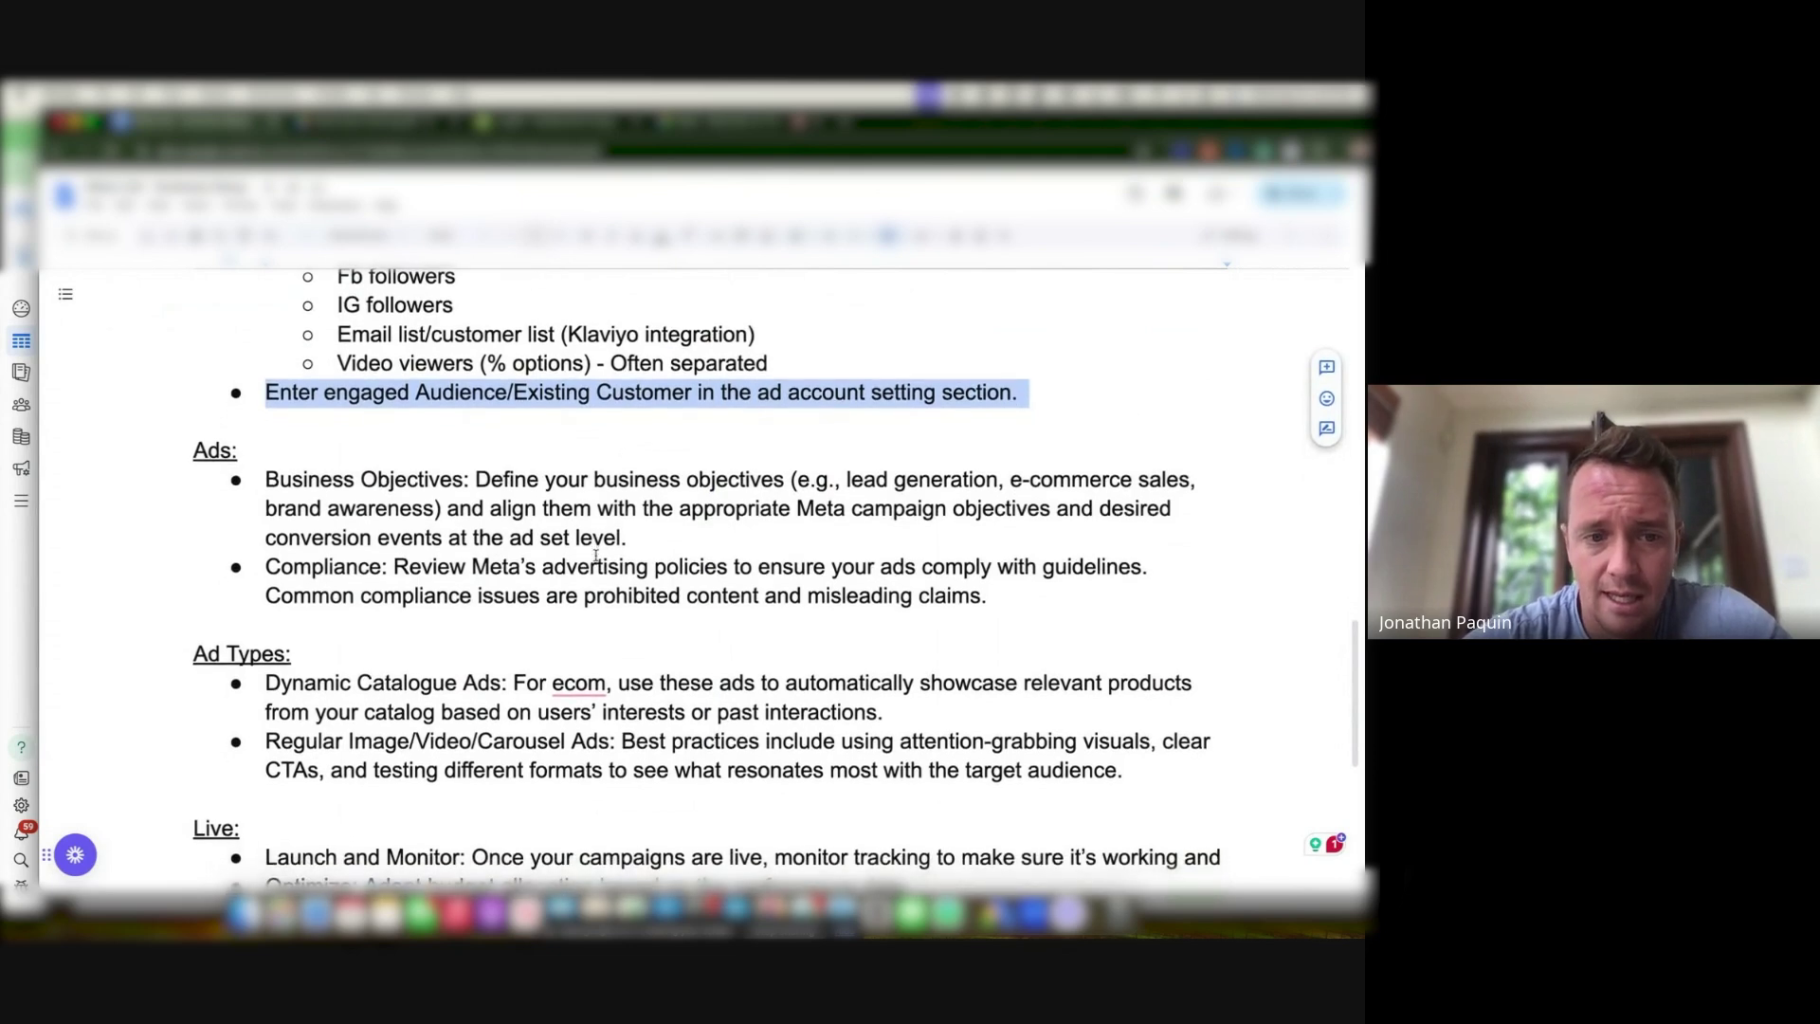
left_click(596, 593)
double_click(597, 593)
left_click(623, 559)
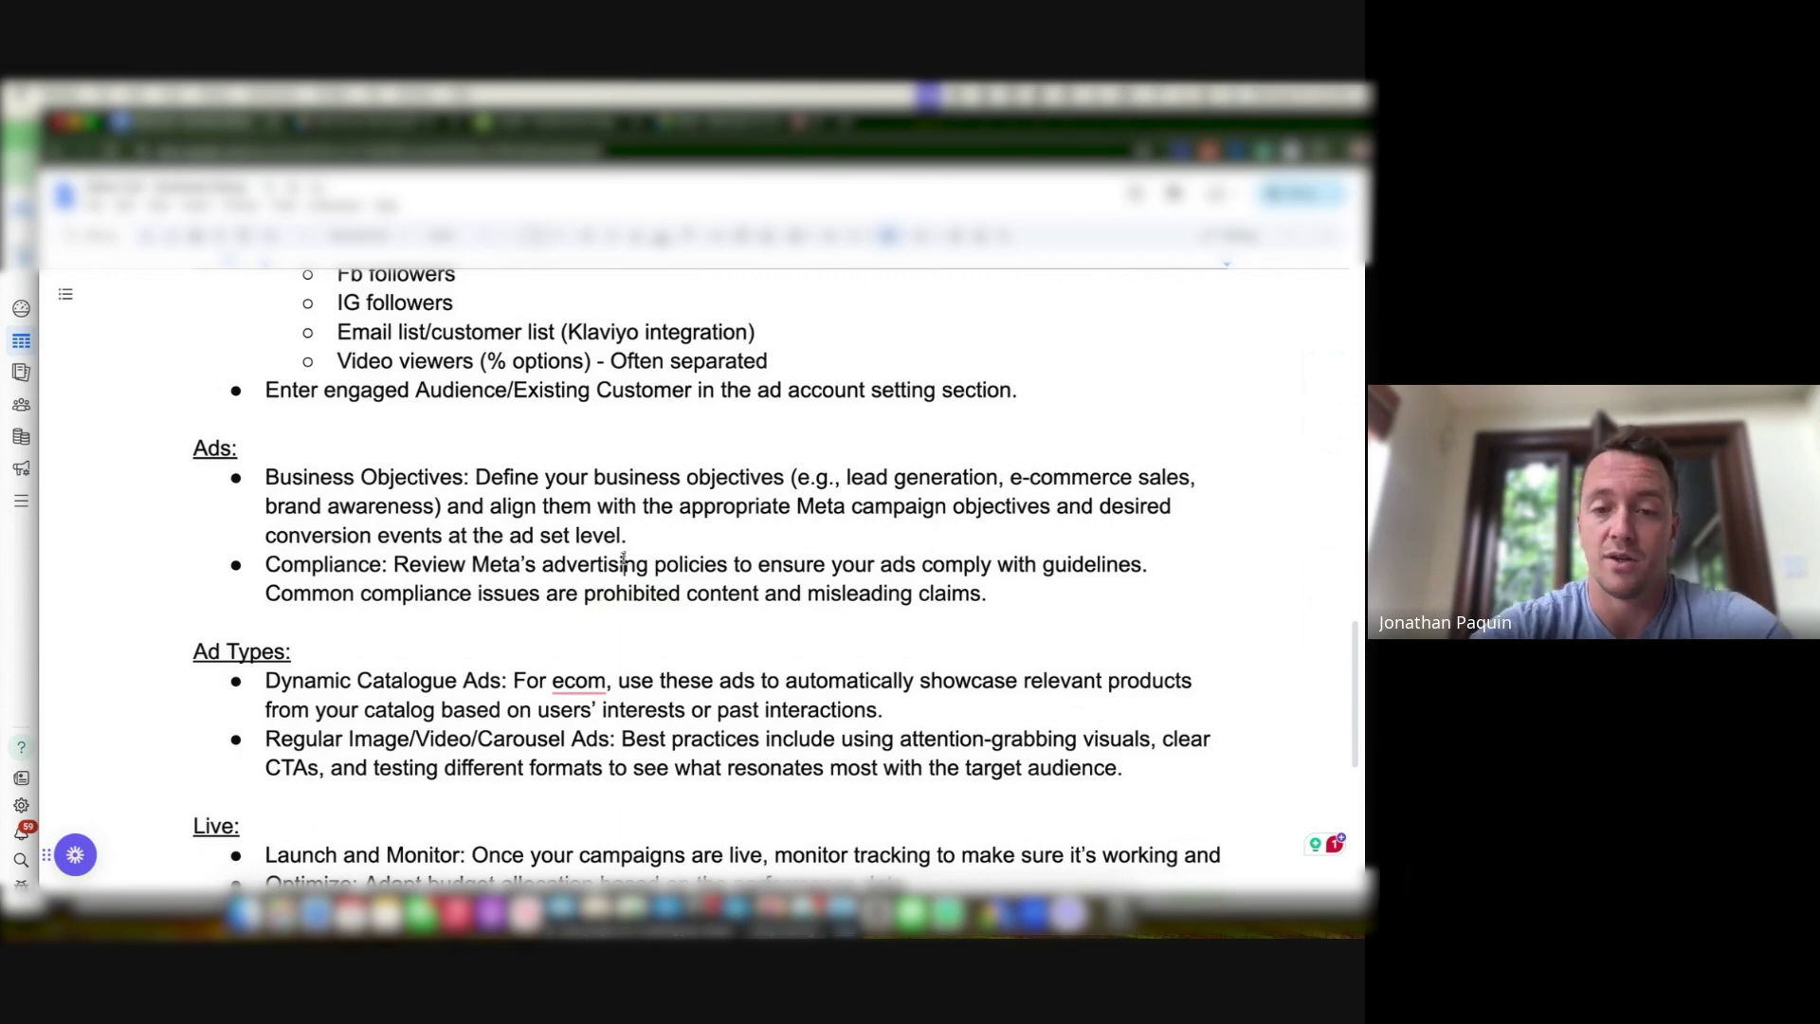
scroll(623, 559, "down", 1)
scroll(623, 559, "down", 2)
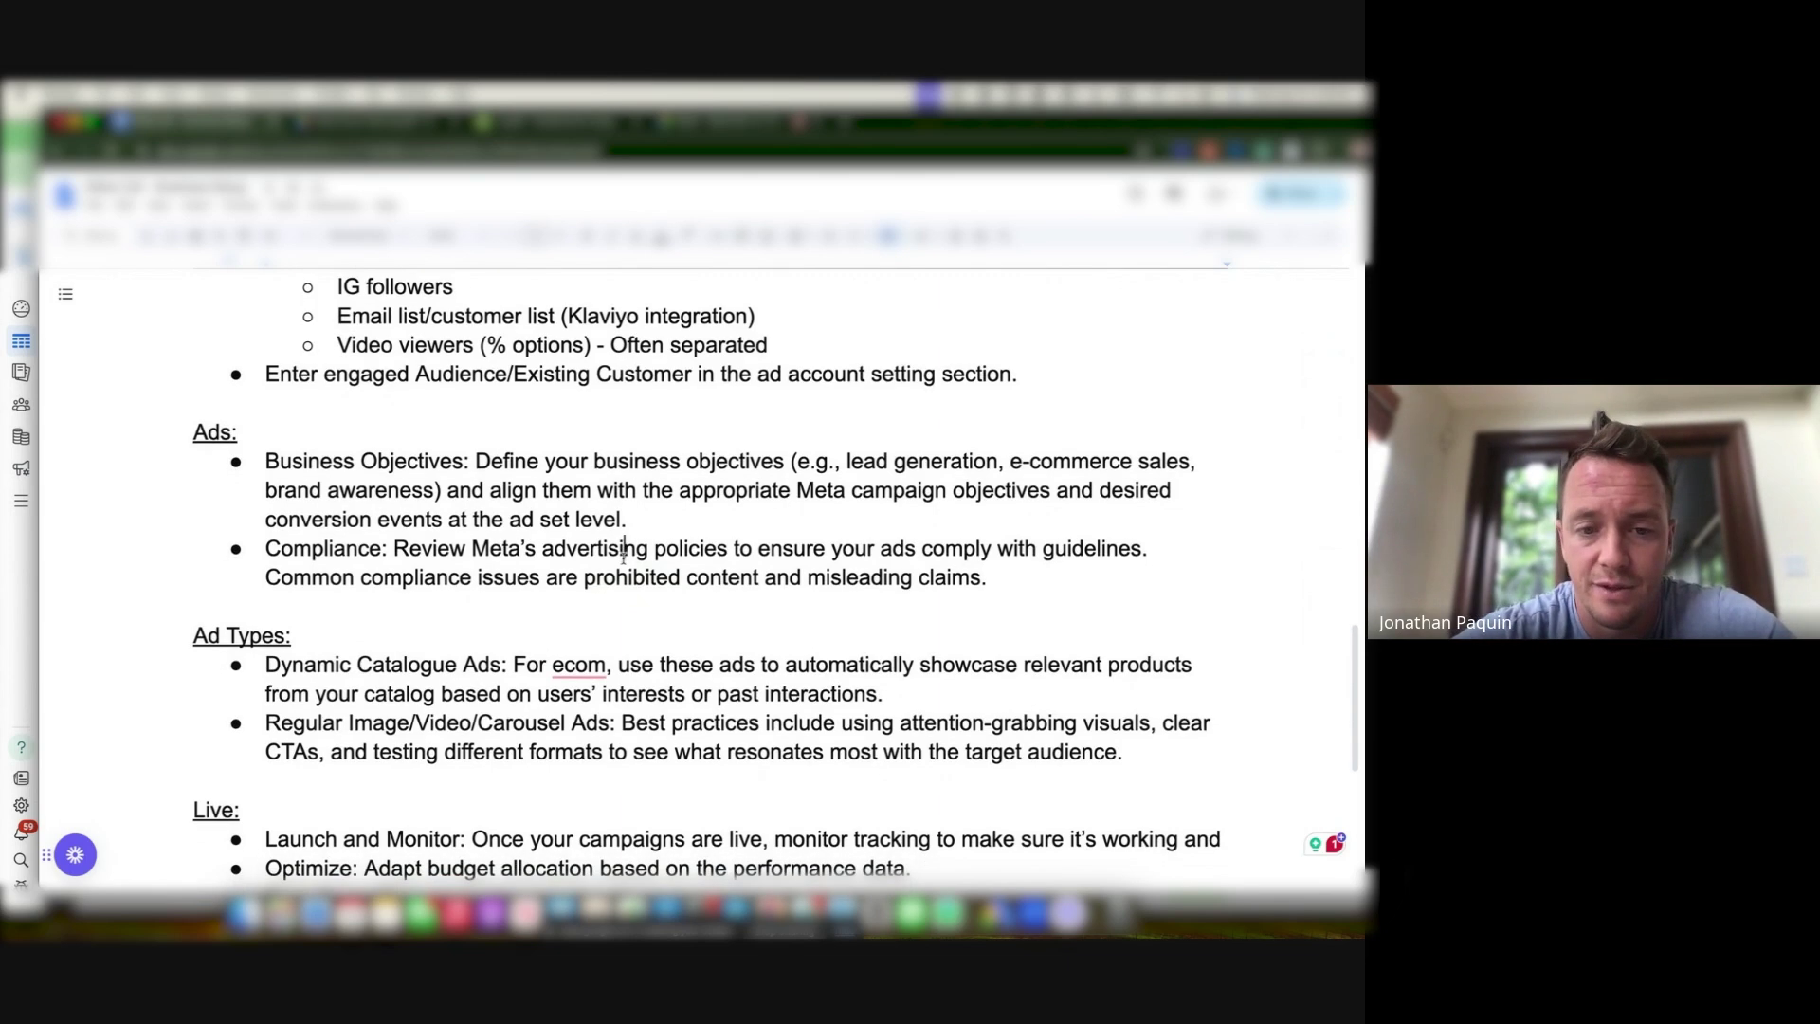
left_click(626, 579)
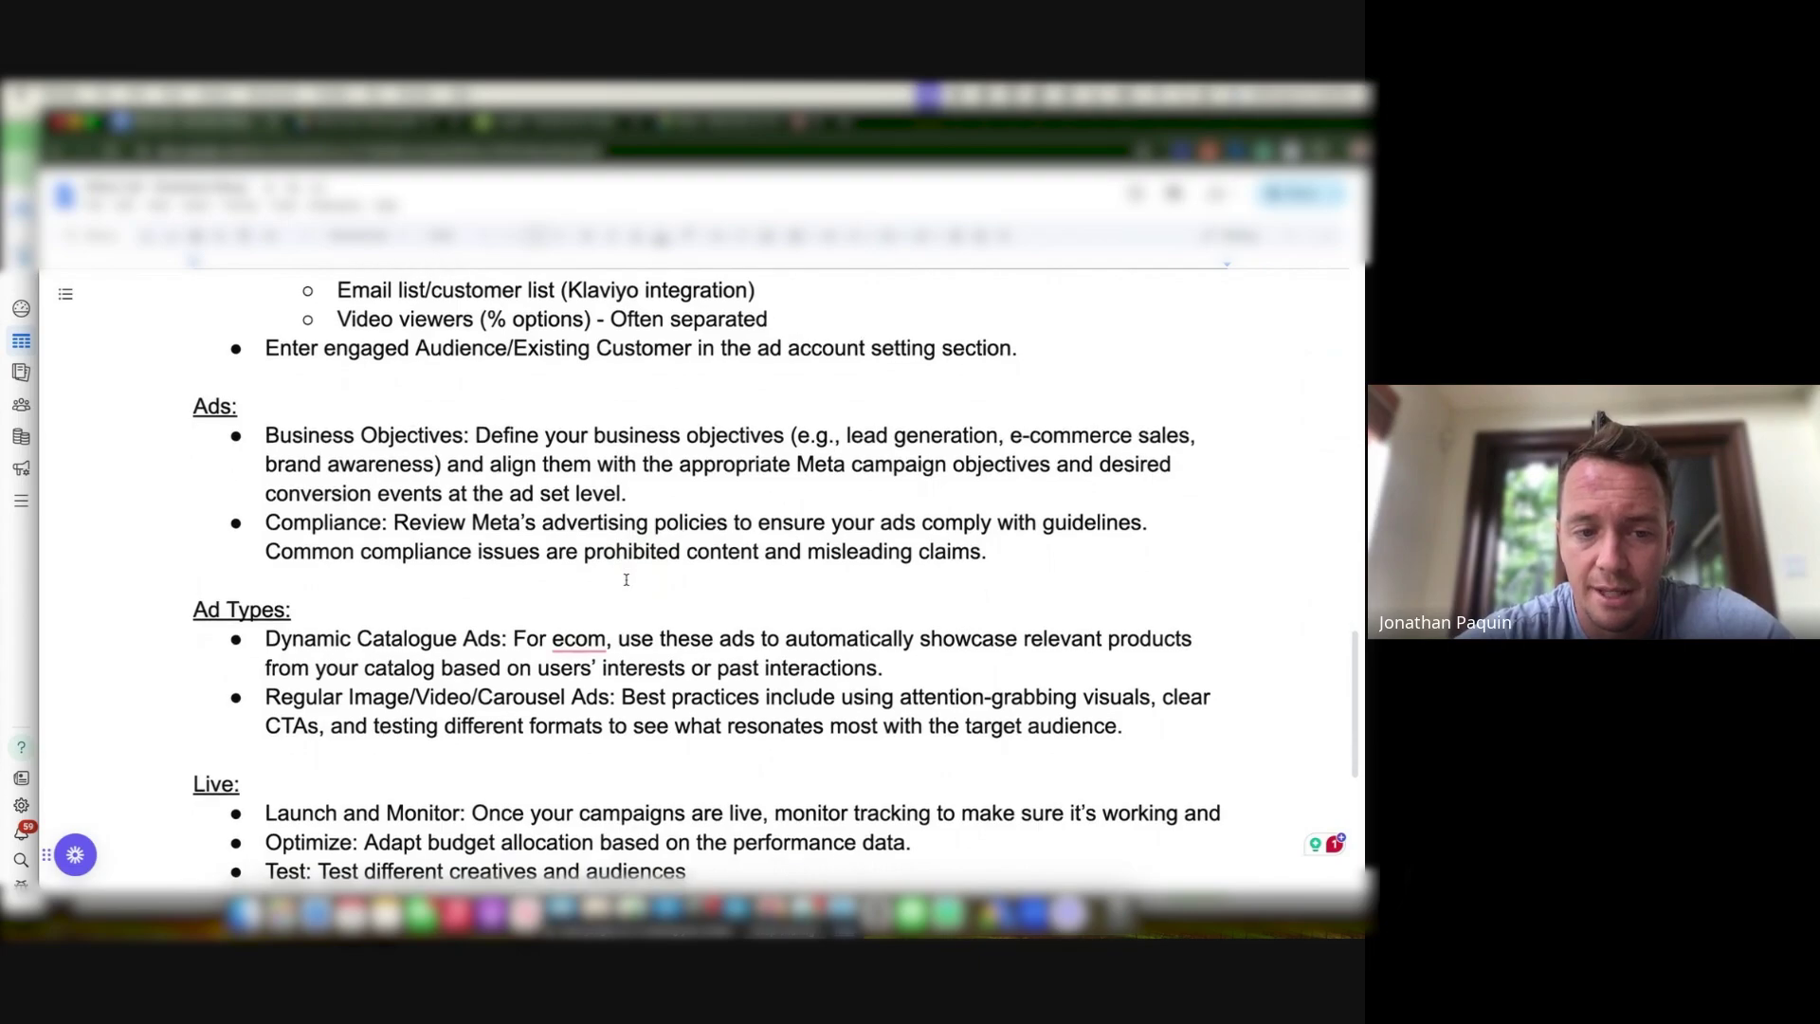